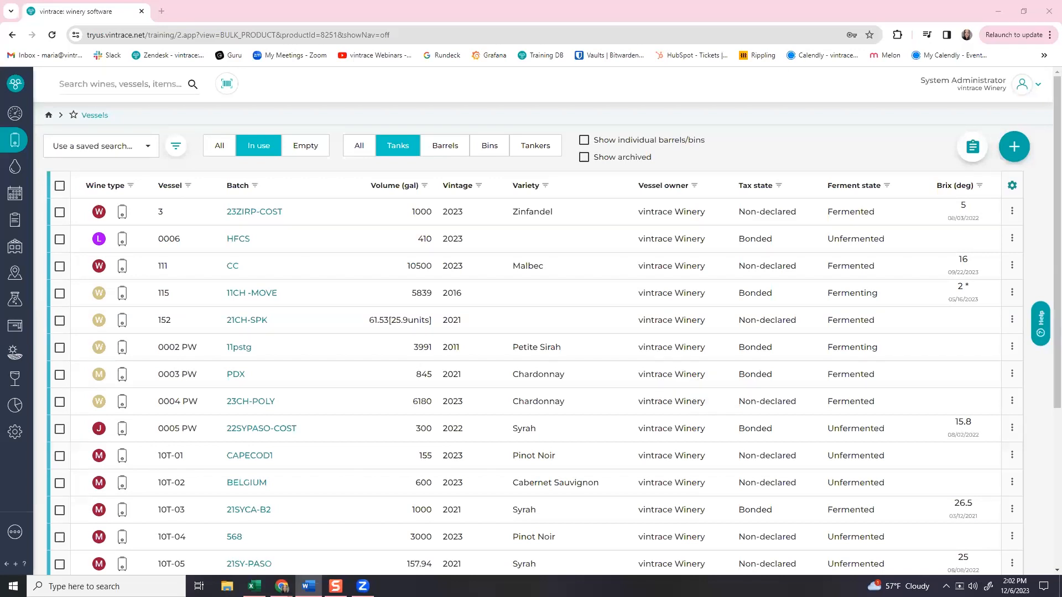
Open the account dropdown from the user avatar at the top right of vintrace.
left_click(1015, 88)
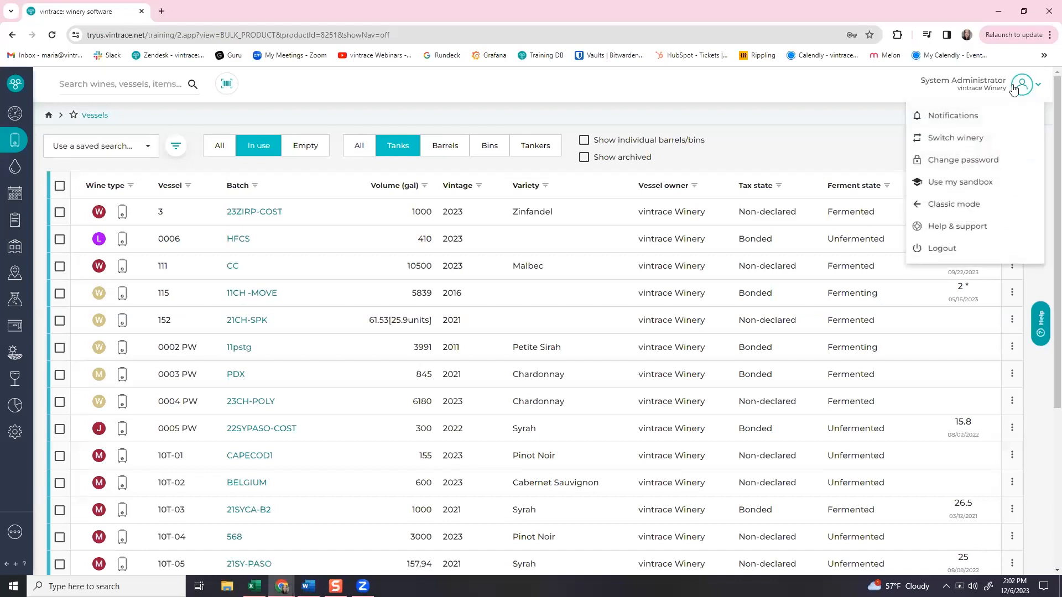
Cancel out of Change password, then open the online help center from Help & support.
left_click(941, 163)
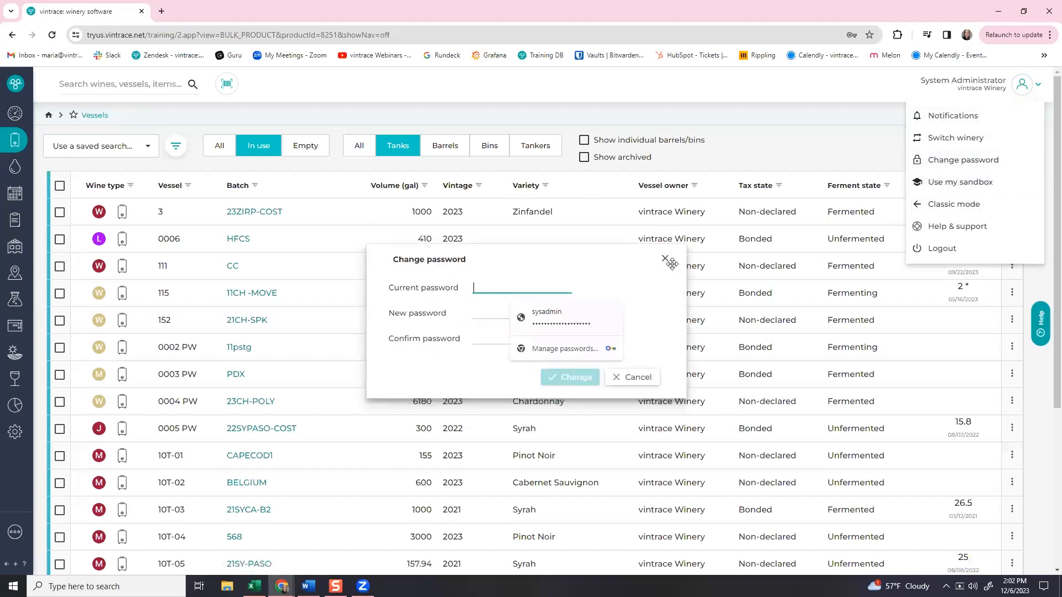
left_click(665, 259)
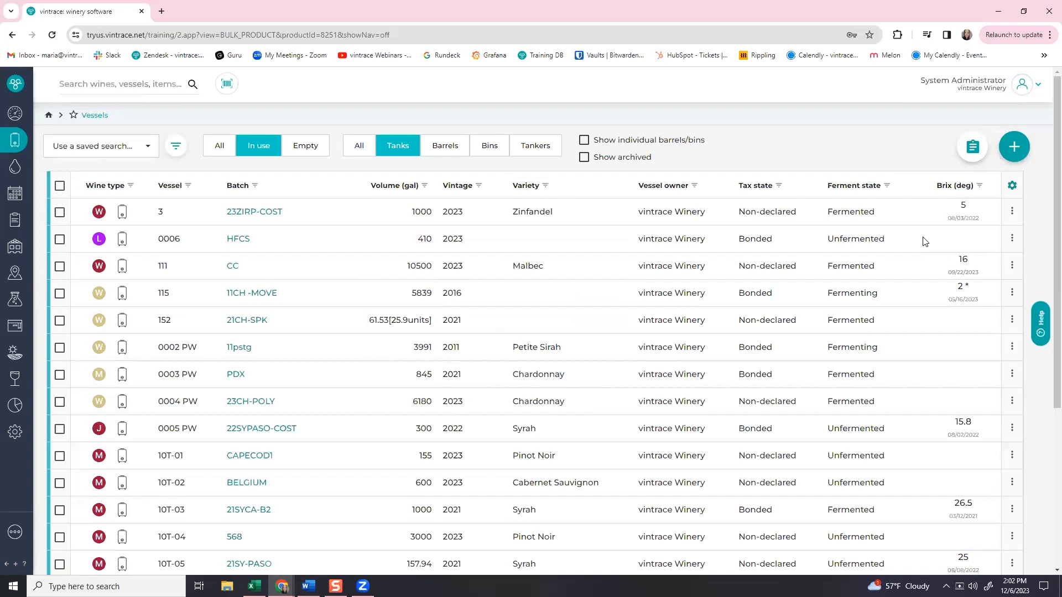
left_click(1017, 93)
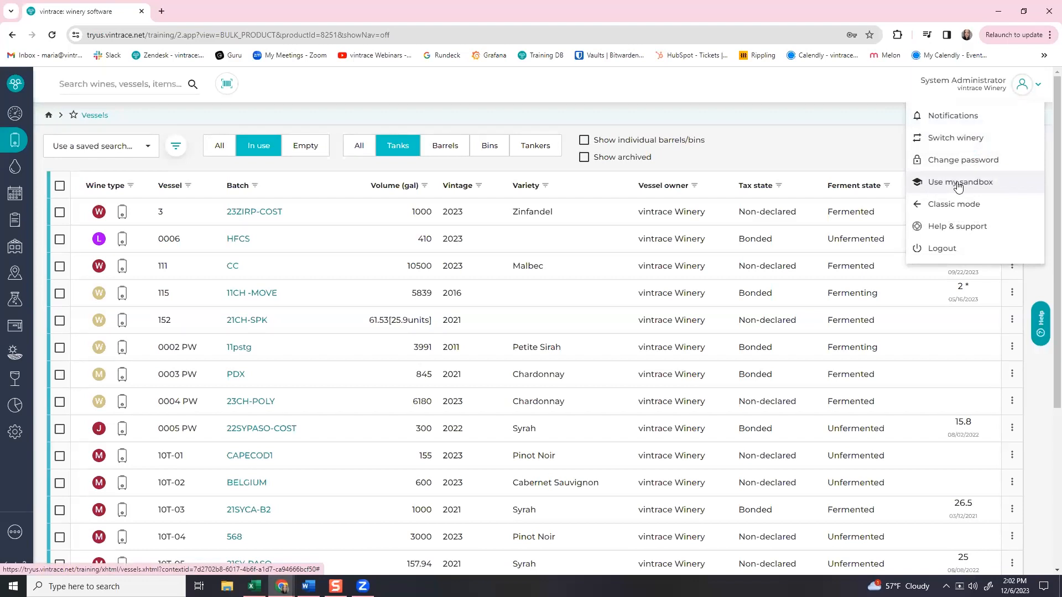
left_click(952, 226)
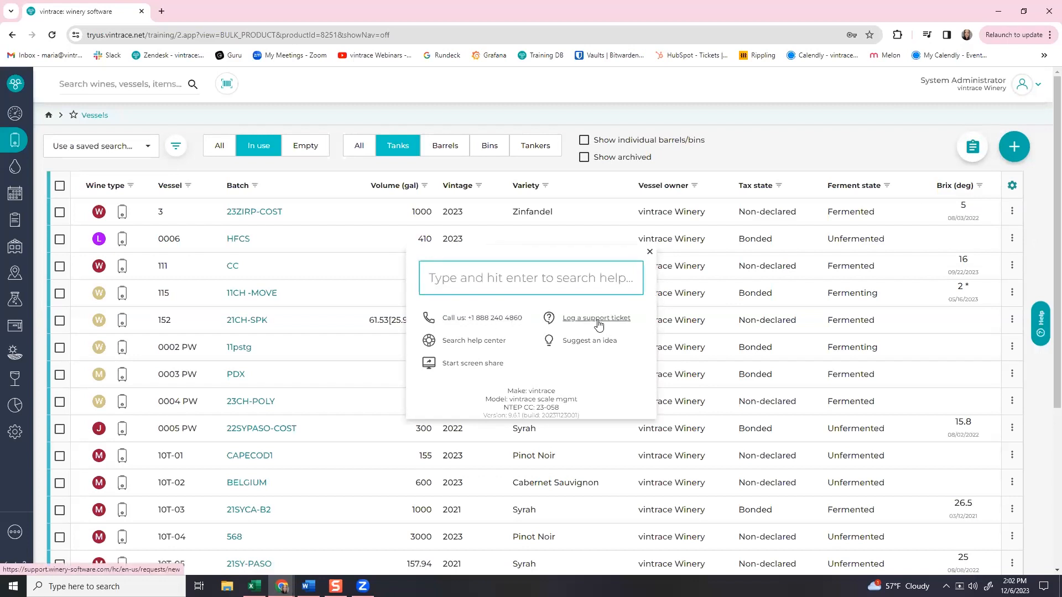
left_click(467, 342)
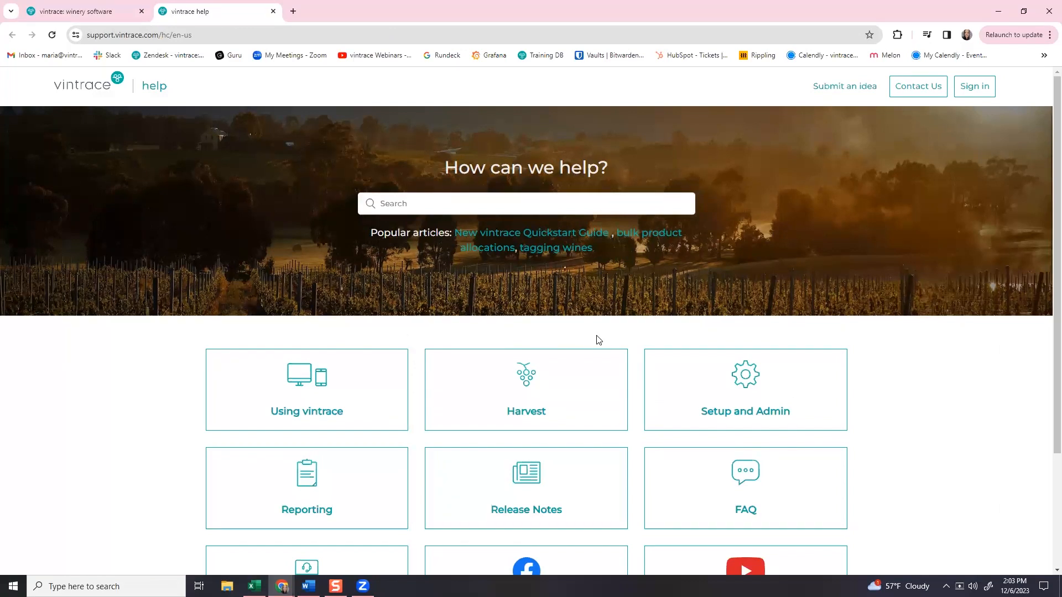
Browse the Using vintrace and Harvest help categories, then open the Webinars playlist.
left_click(323, 385)
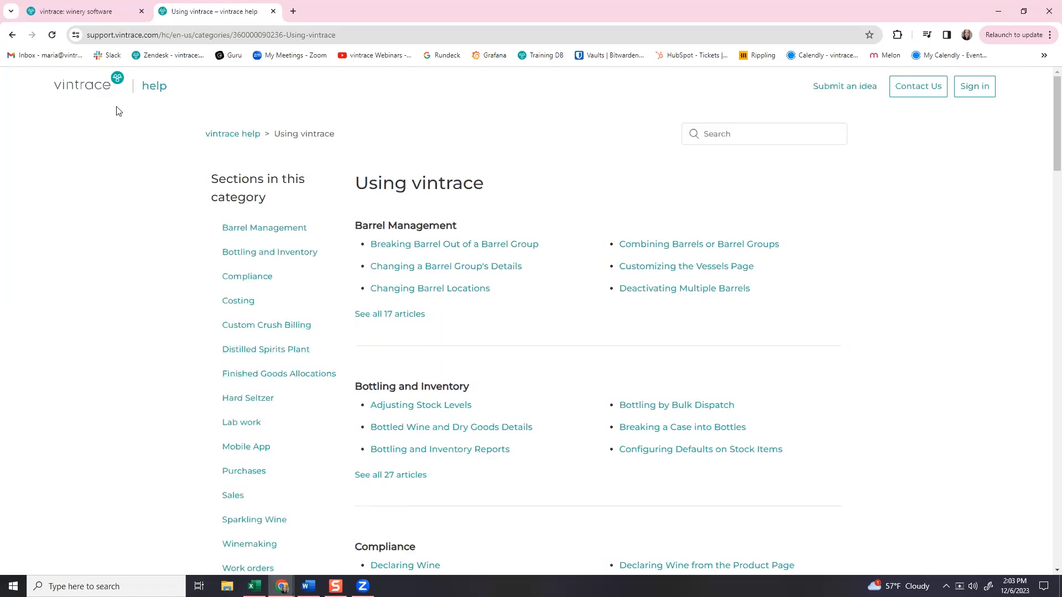
left_click(107, 89)
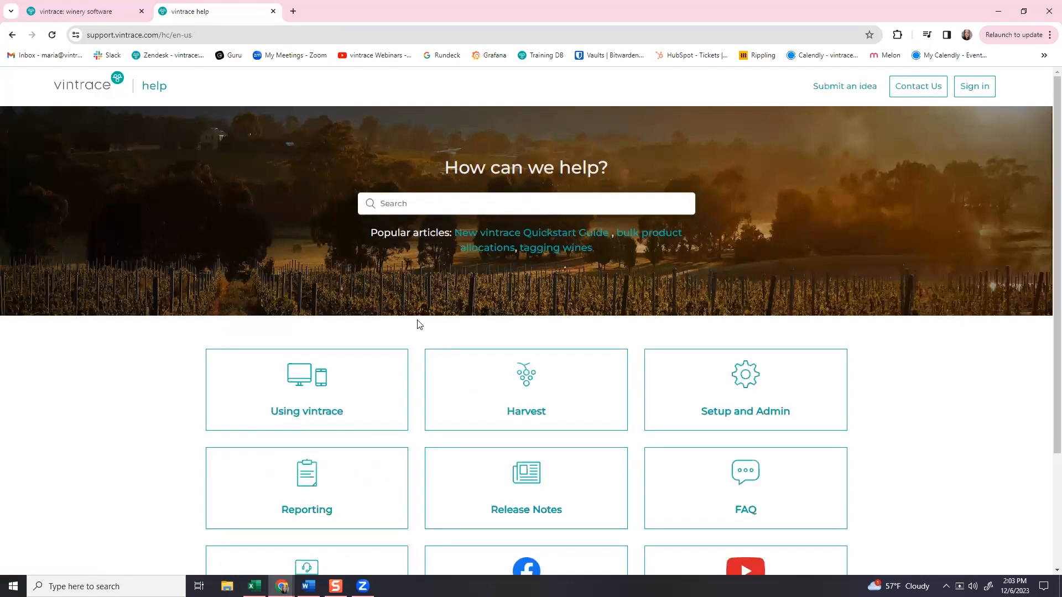
left_click(525, 382)
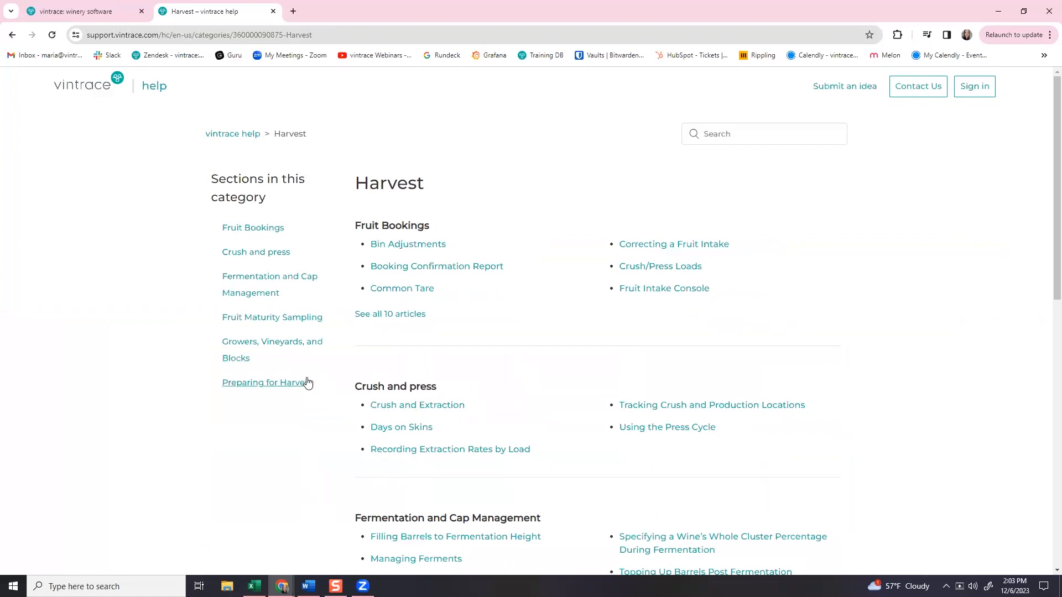
left_click(99, 87)
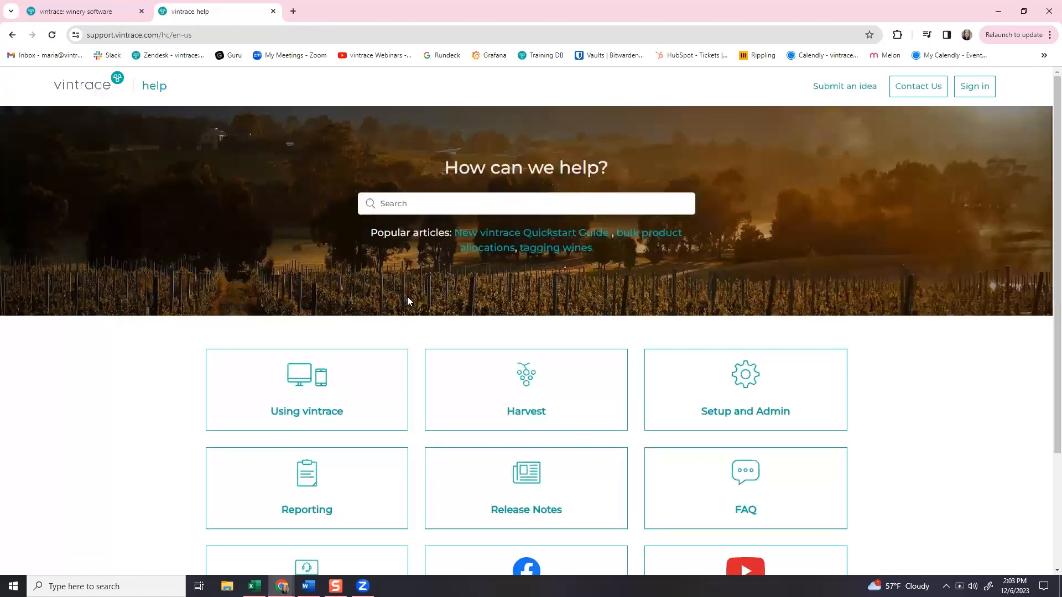
scroll(426, 396, "down", 2)
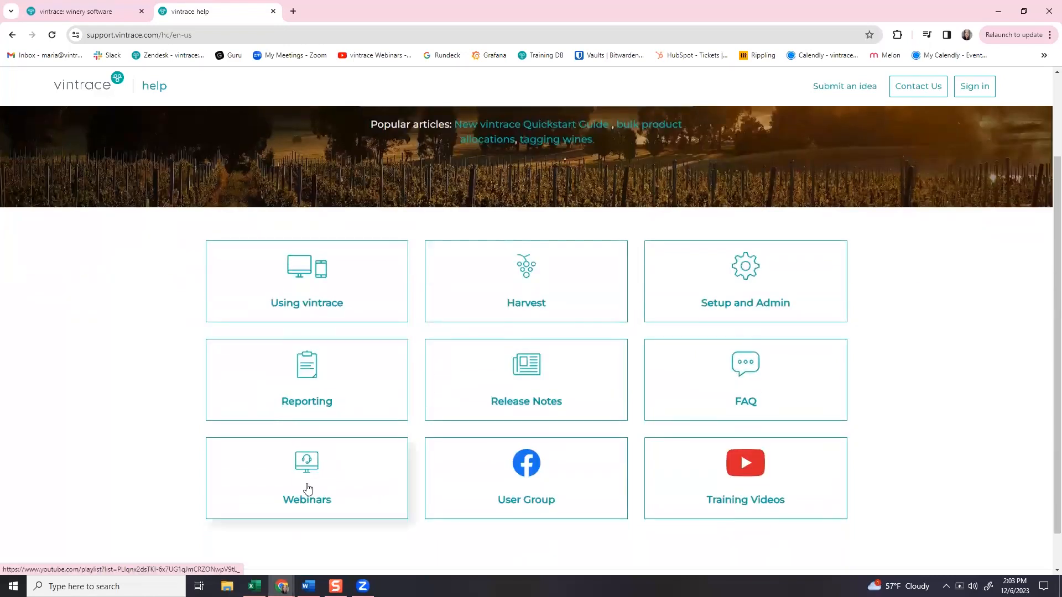
left_click(309, 473)
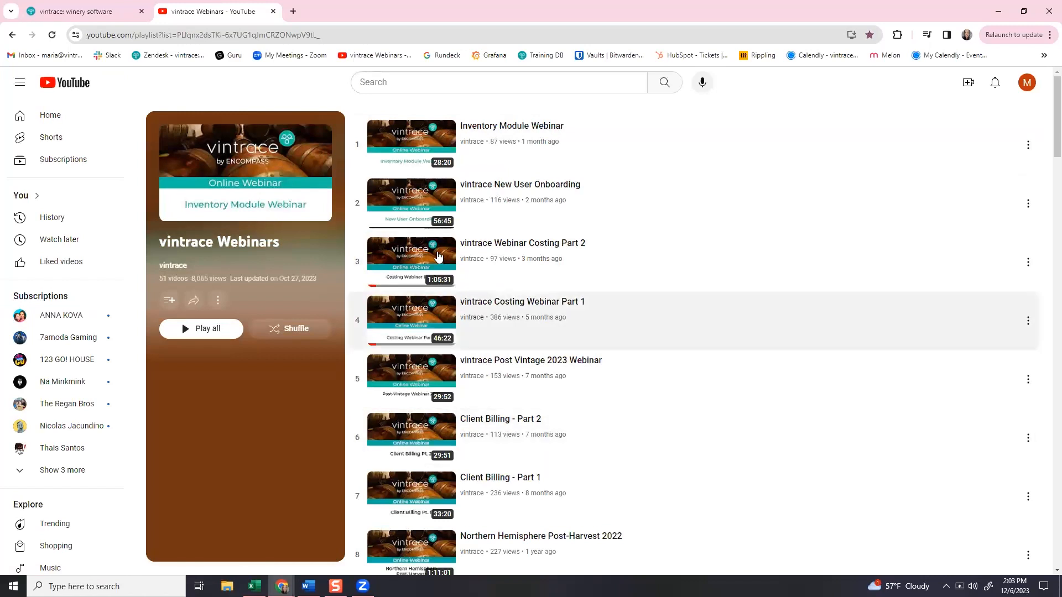
Close the webinars tab and help popup, then go to Fruit intake from the expanded sidebar.
left_click(272, 13)
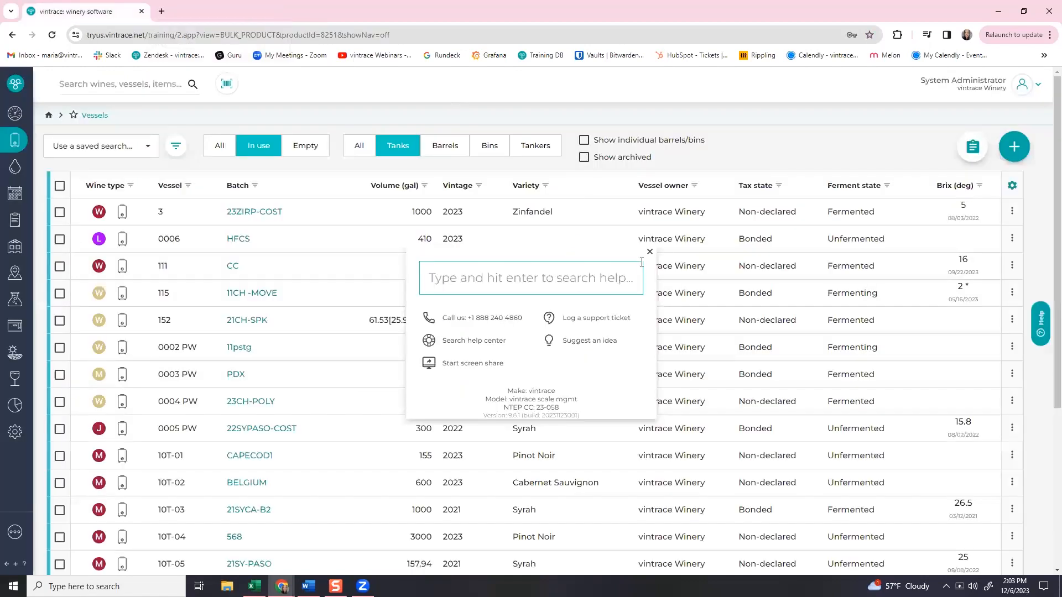
left_click(645, 255)
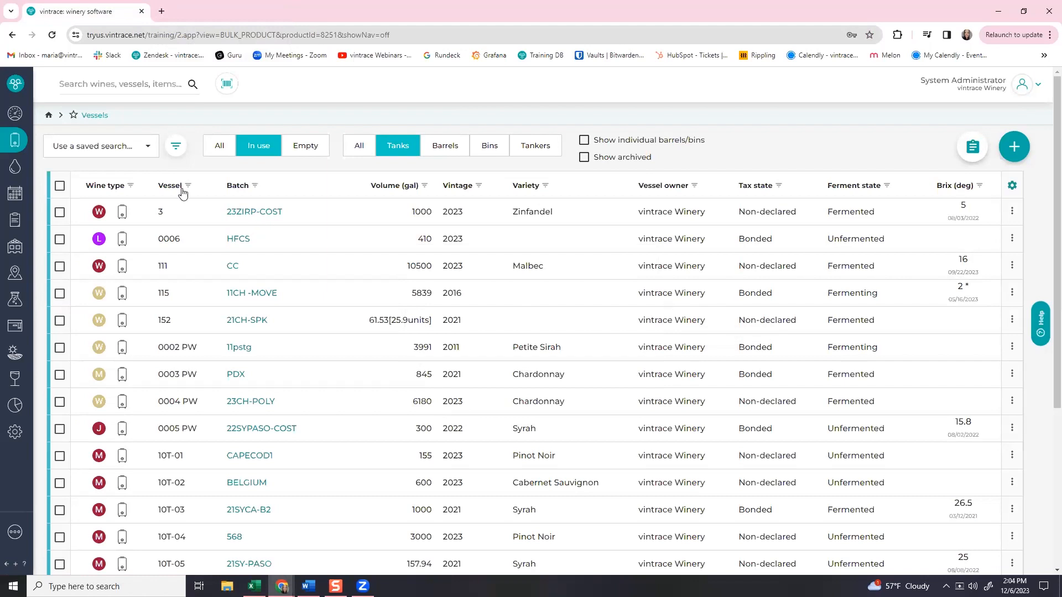
left_click(15, 88)
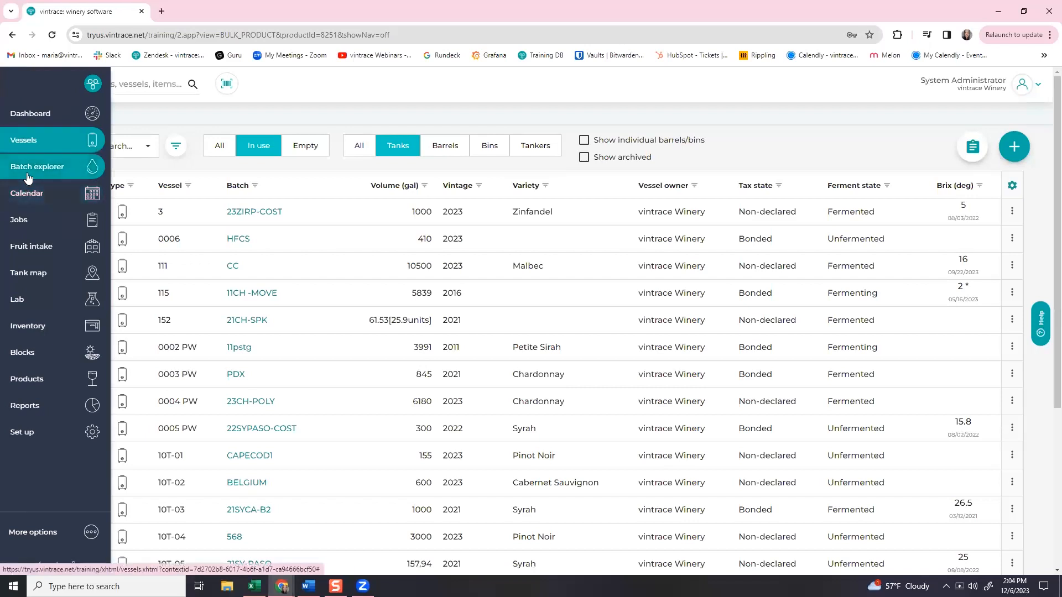
left_click(26, 243)
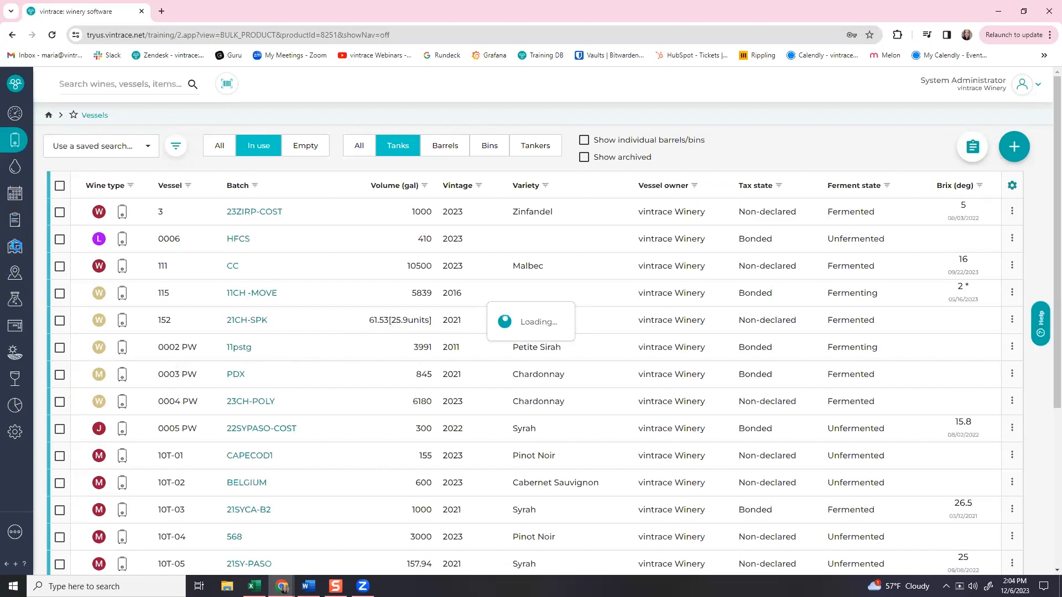
left_click(203, 36)
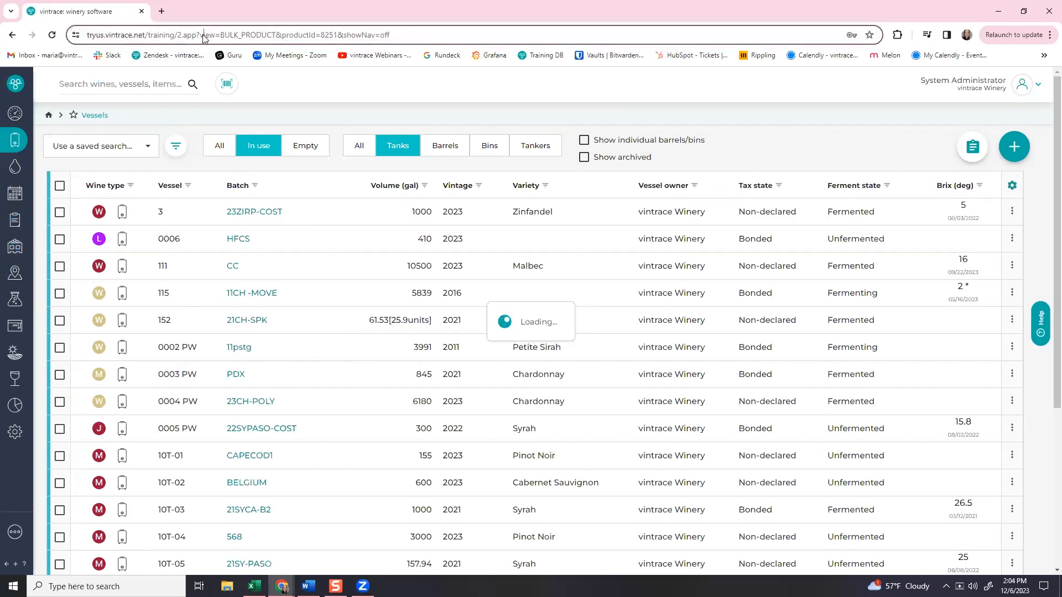
Reload, search fruit intake bookings for the last 7 days, and save the intake delivery.
key("Return")
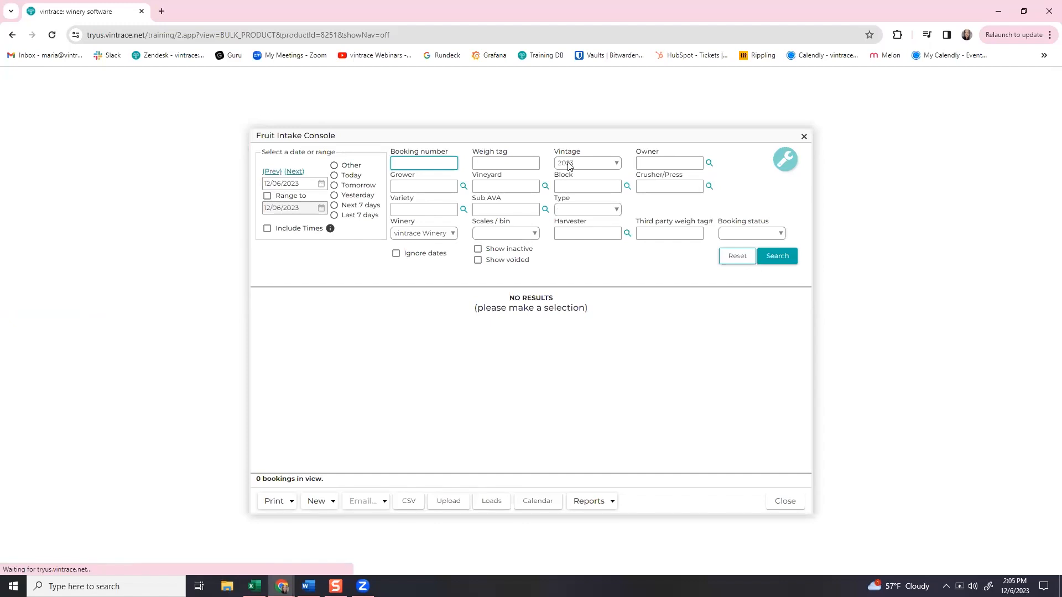
left_click(354, 217)
left_click(779, 256)
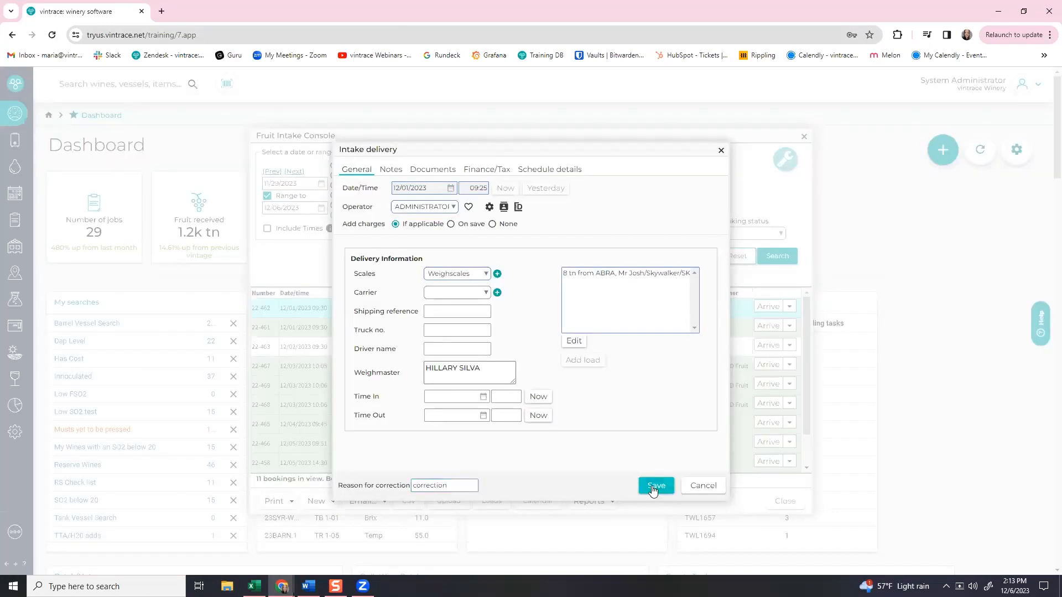
left_click(656, 485)
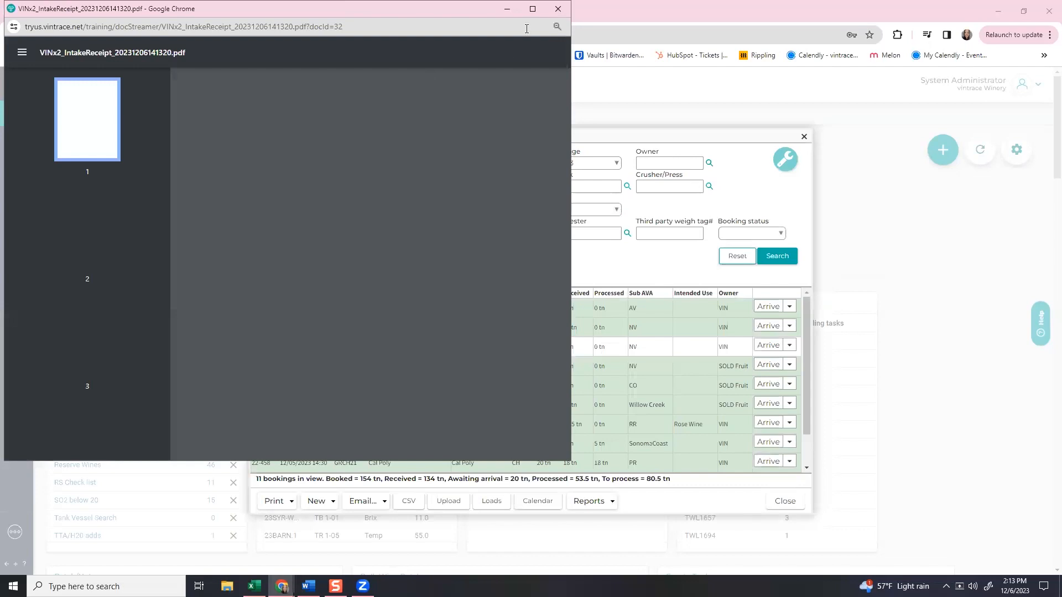
Maximize the weighmaster certificate receipt (8.000 tn net), scroll through page 1, then close it.
left_click(533, 9)
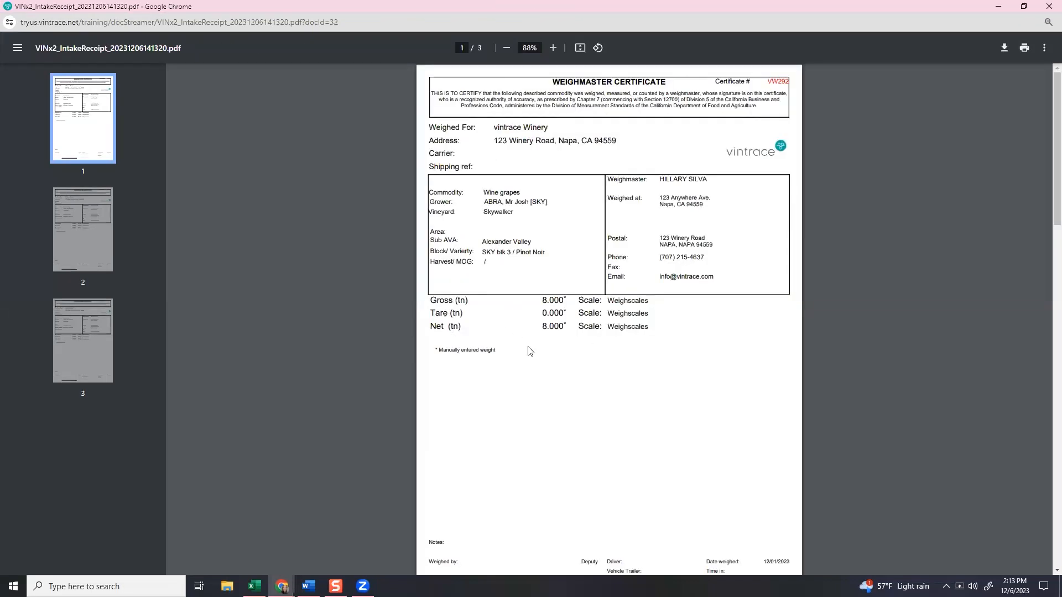
scroll(527, 376, "down", 4)
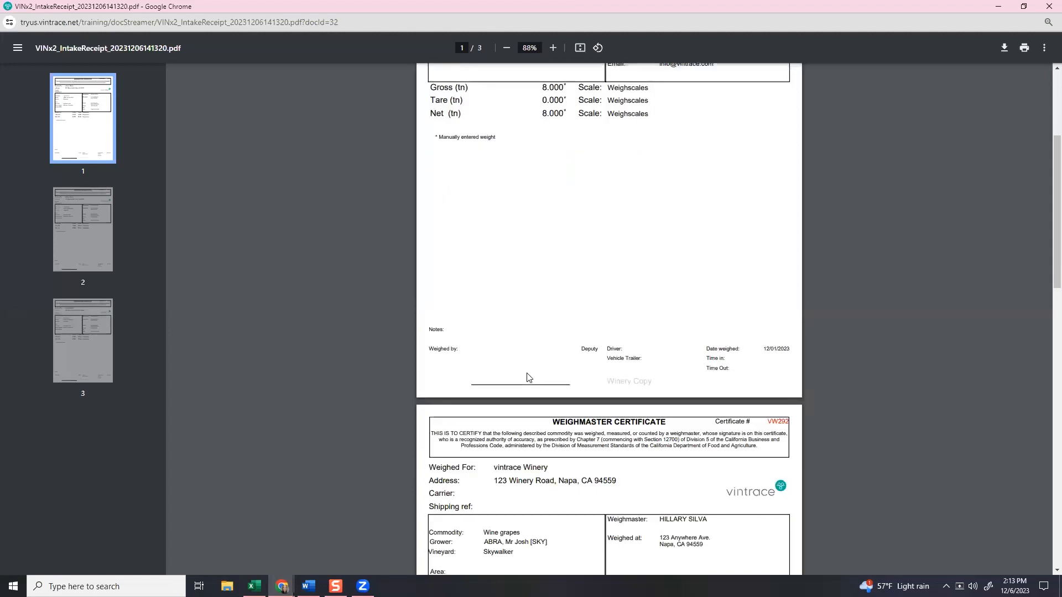
scroll(527, 376, "up", 4)
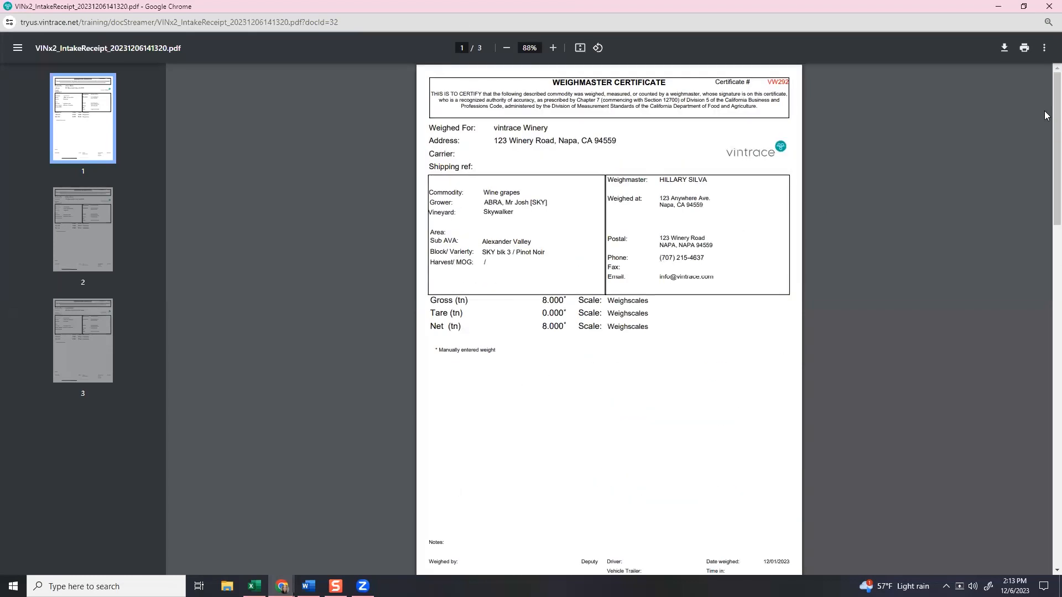
left_click(1049, 6)
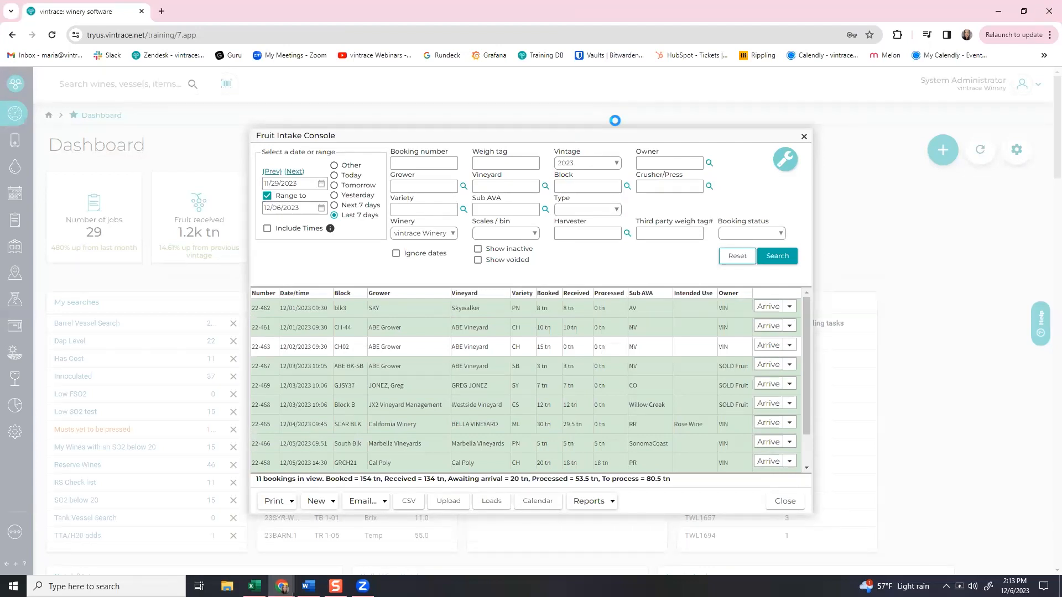
Select booking 22-465 and choose Completed intakes > Correct from its Arrive actions.
left_click(611, 425)
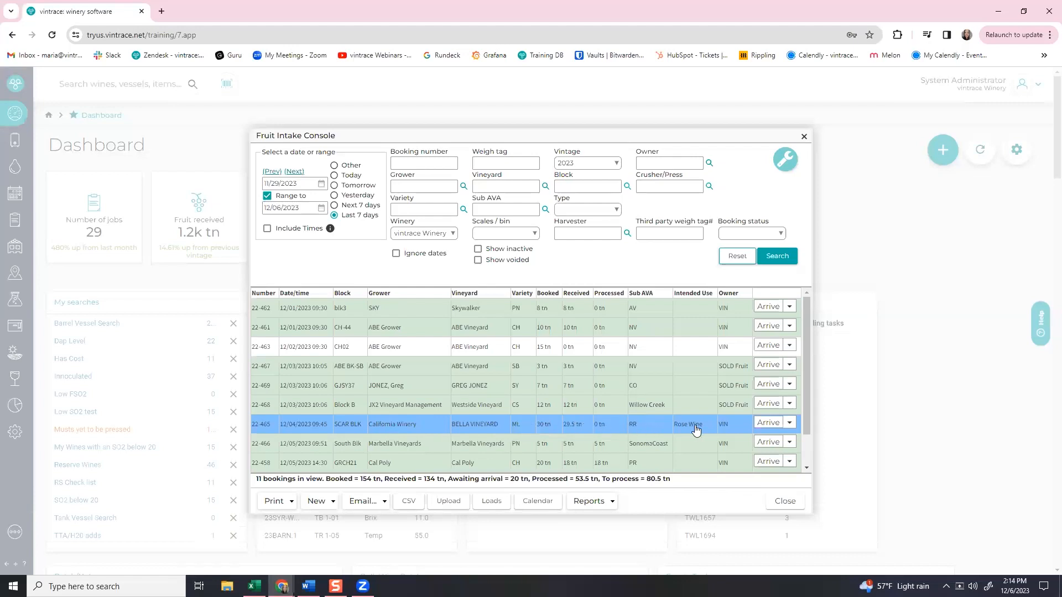
left_click(790, 425)
mouse_move(756, 421)
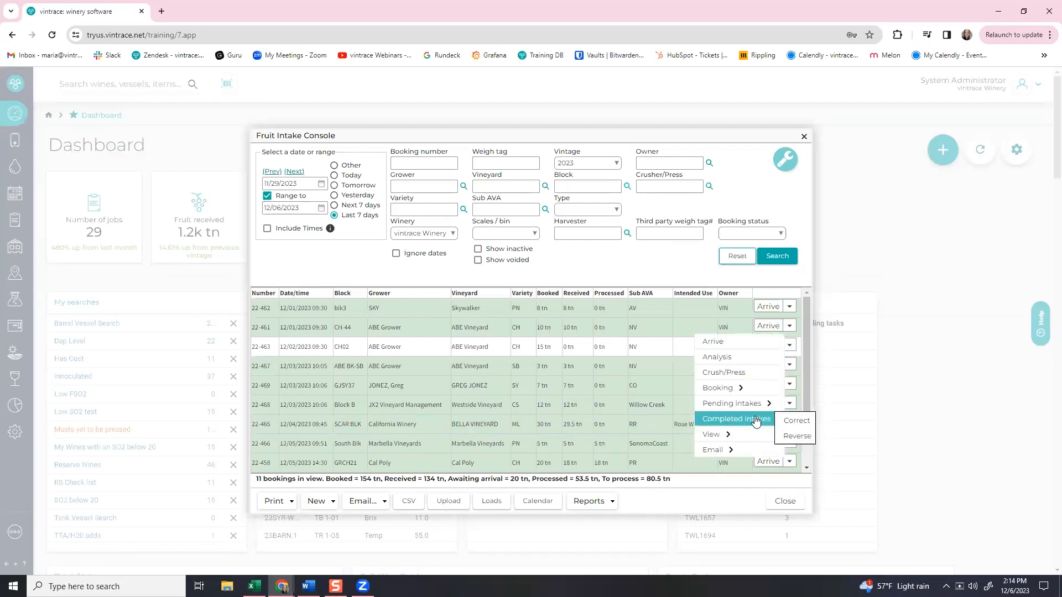
left_click(795, 422)
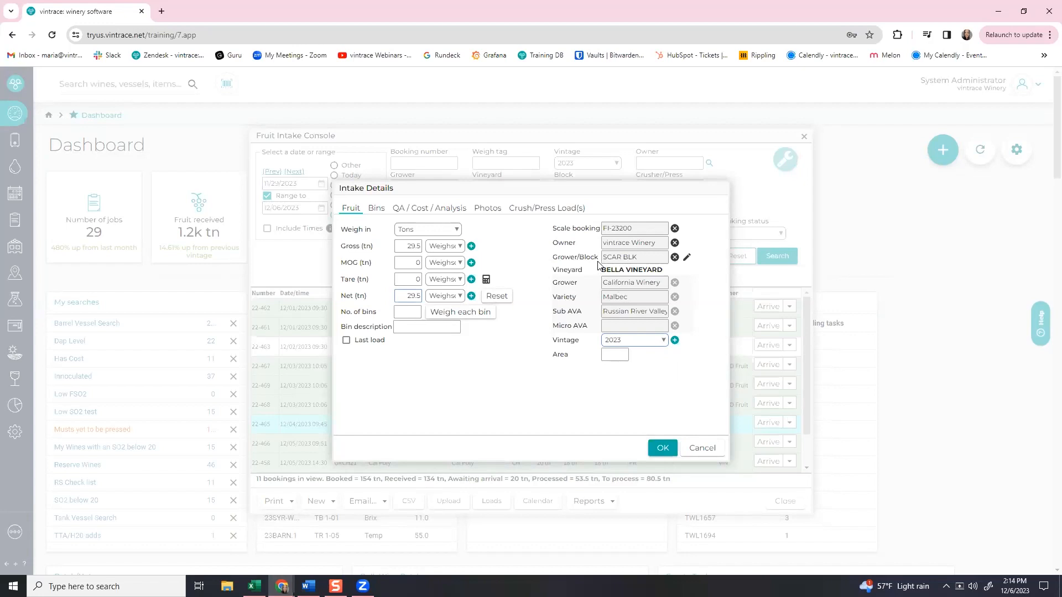
Replace the intake's grower/block with SKY blk 2 and open that block for editing.
left_click(674, 257)
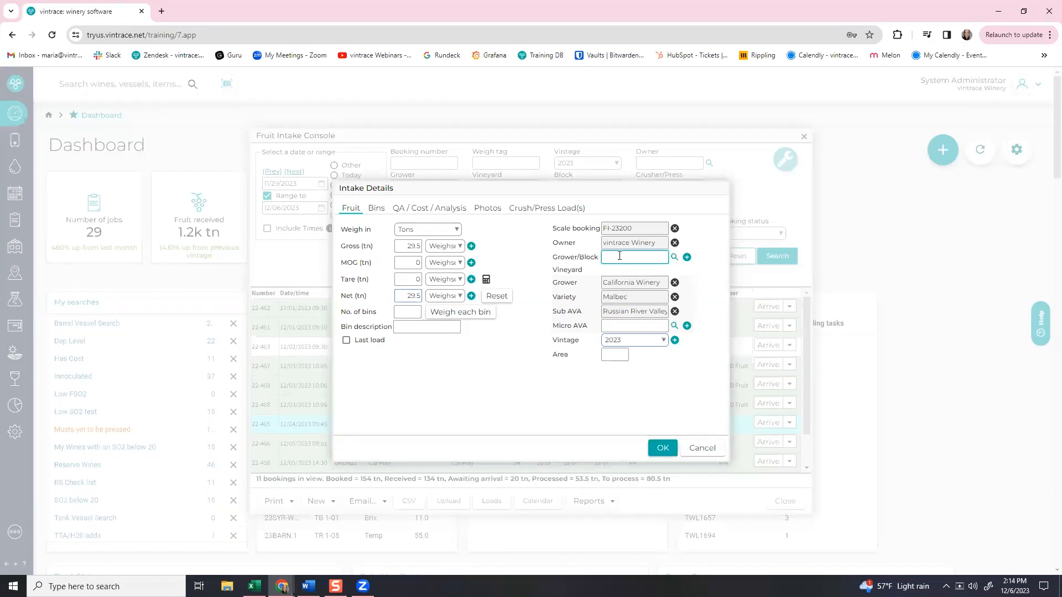
left_click(674, 257)
double_click(668, 294)
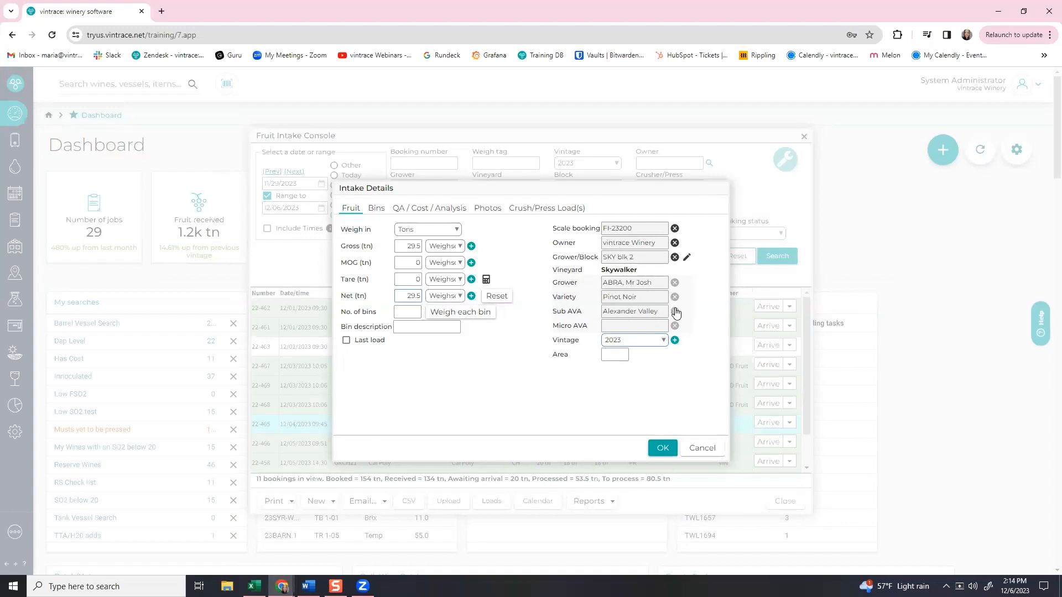
left_click(685, 259)
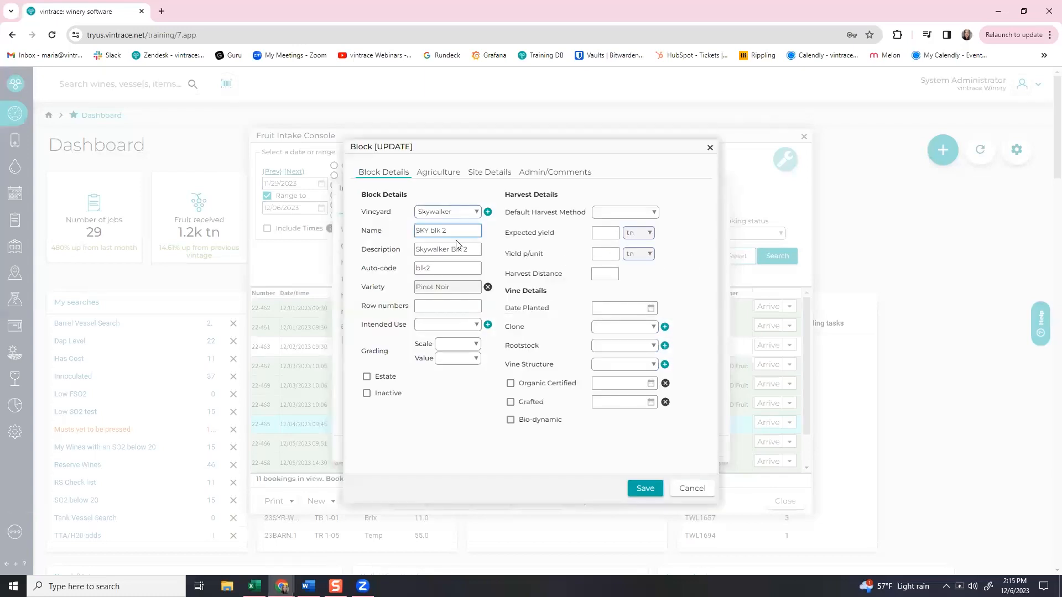
Review the SKY blk 2 block tabs, save it, then reopen and cancel to confirm Pinot Noir.
left_click(450, 178)
left_click(530, 175)
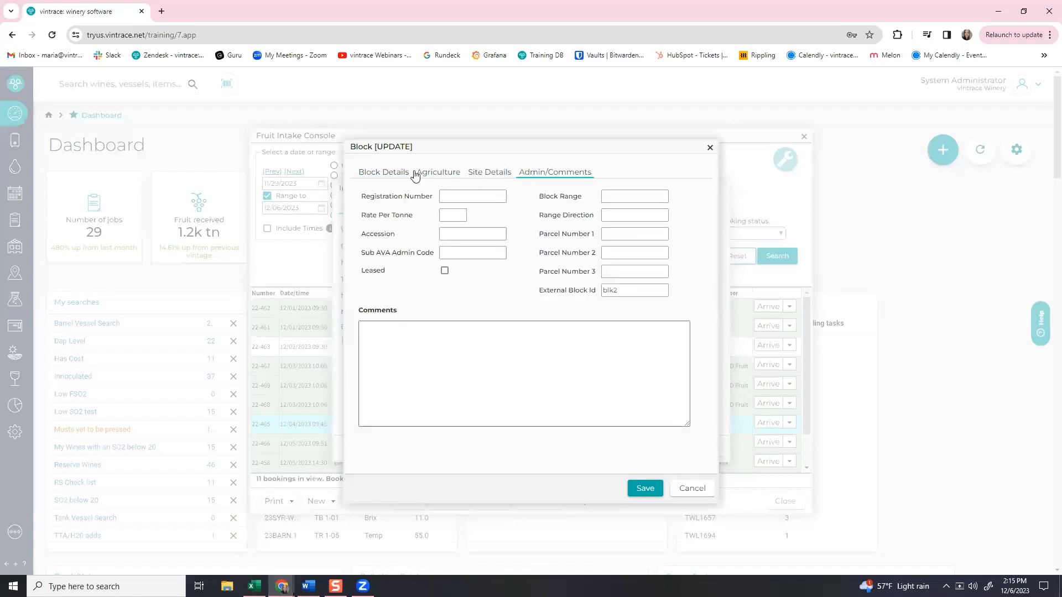
left_click(405, 174)
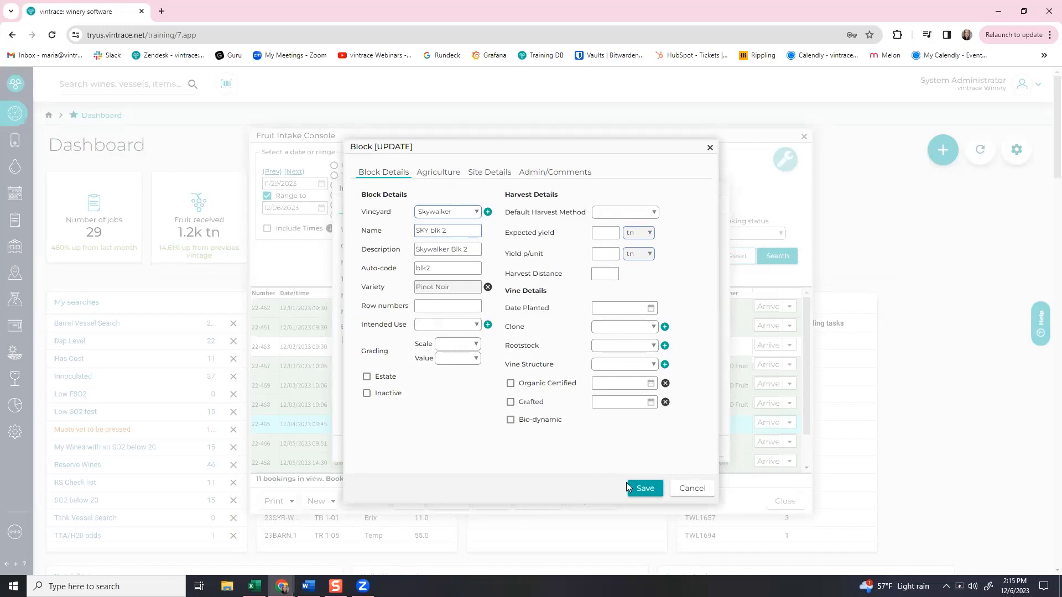
left_click(644, 489)
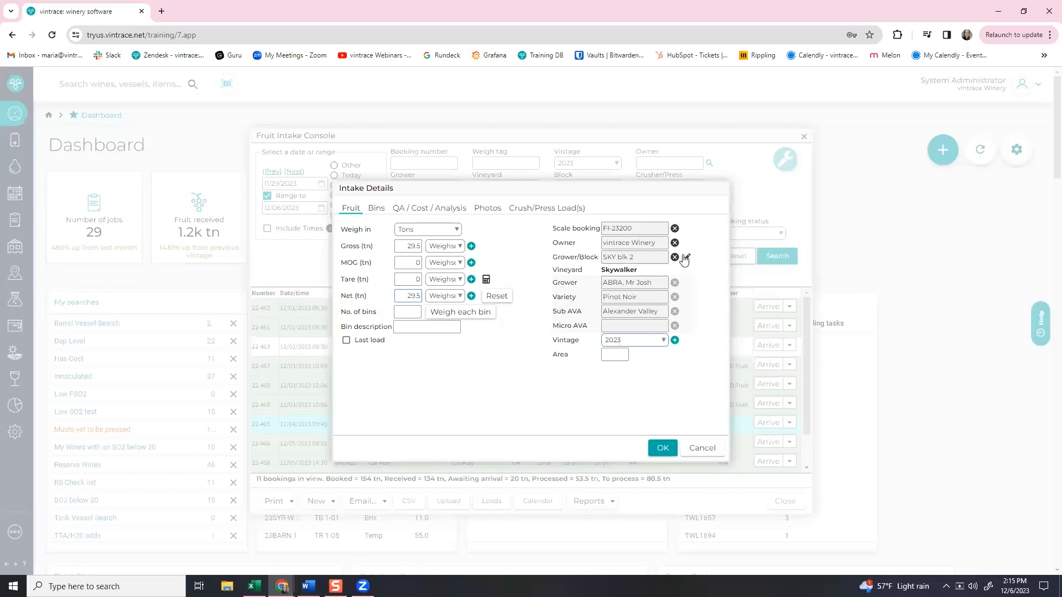
left_click(687, 259)
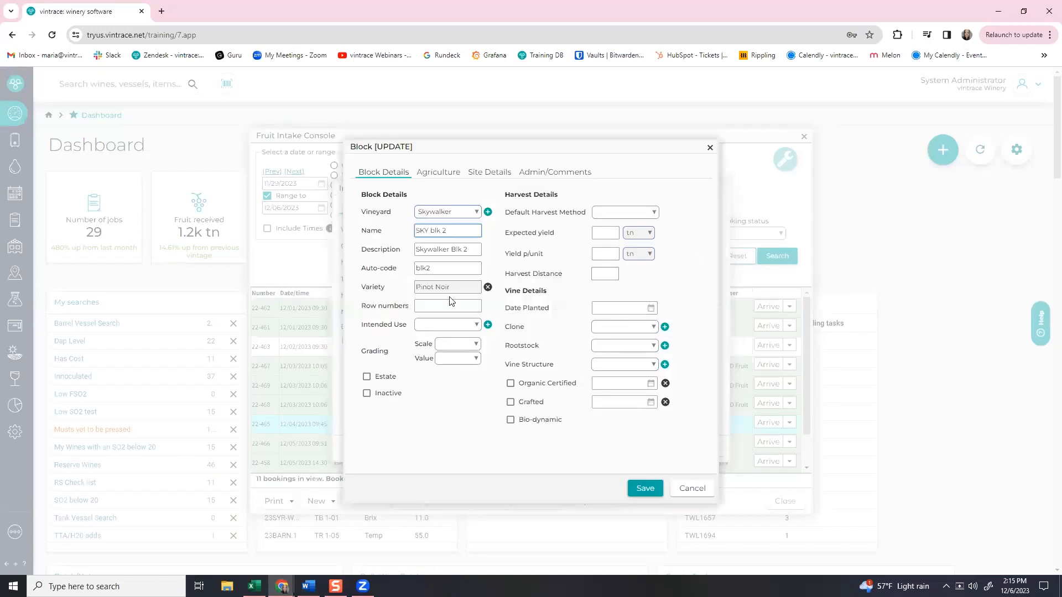
left_click(676, 488)
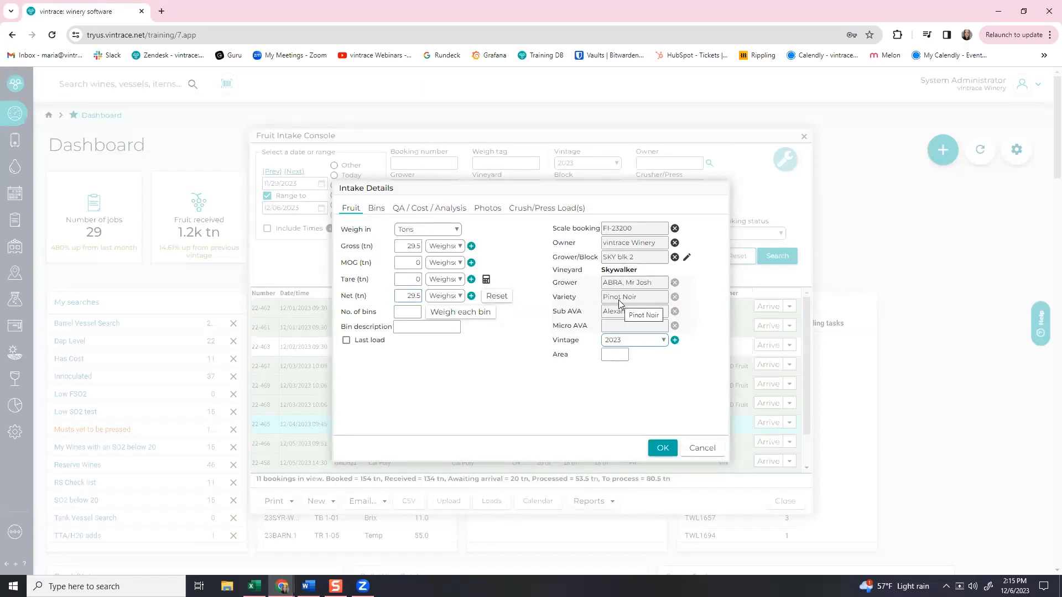
Accept the intake details and save the correction with reason 'variety correction'.
left_click(661, 448)
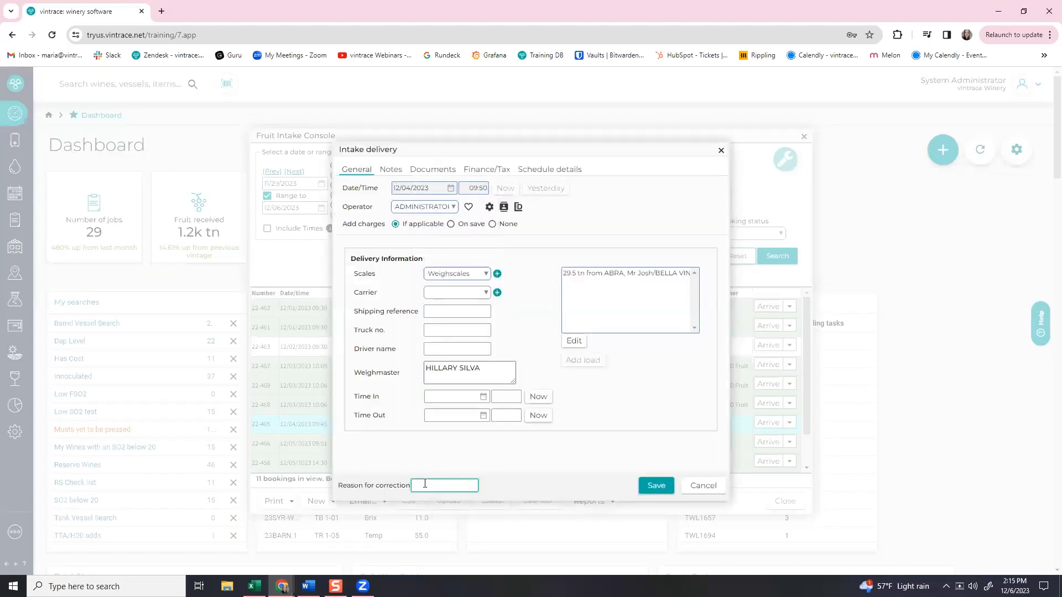
type("variety correction")
left_click(641, 487)
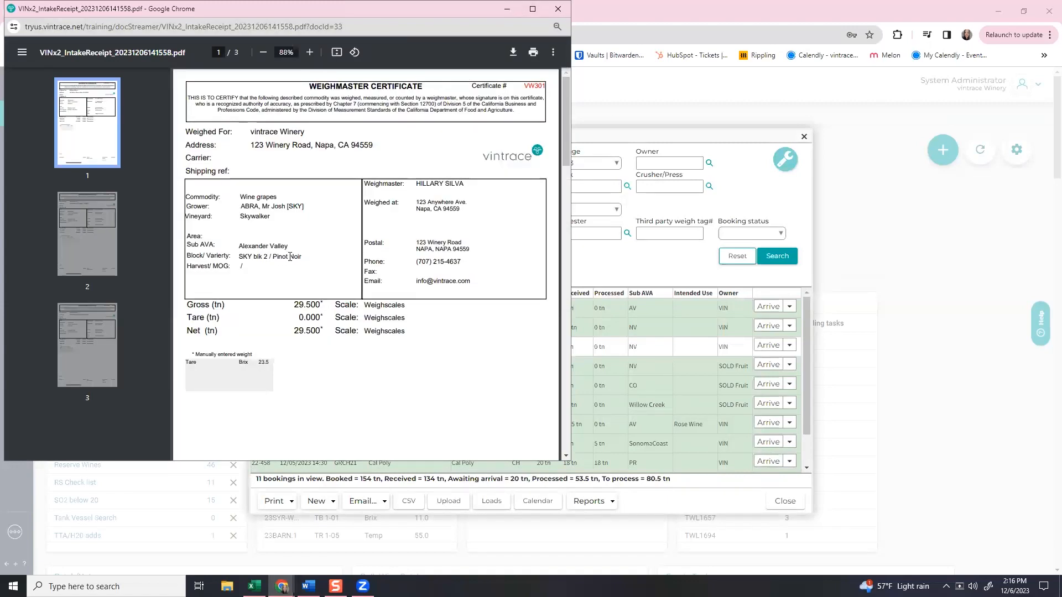
Close booking 22-465's weighmaster certificate PDF window.
left_click(556, 10)
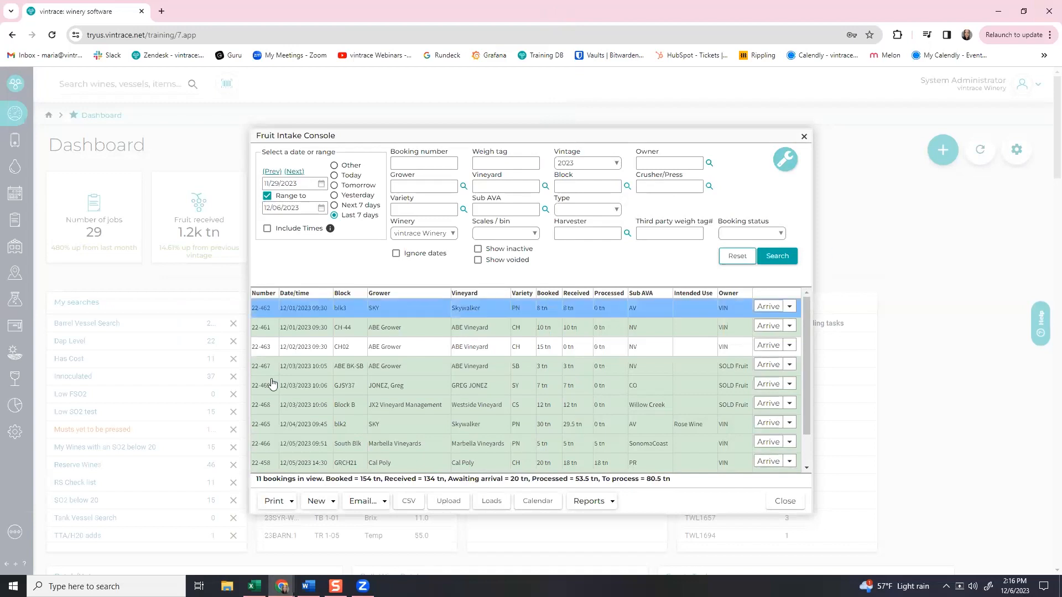
Print booking 22-468's original weigh tag (Block B Cabernet Sauvignon, 12.000 tn) and close the PDF.
left_click(473, 407)
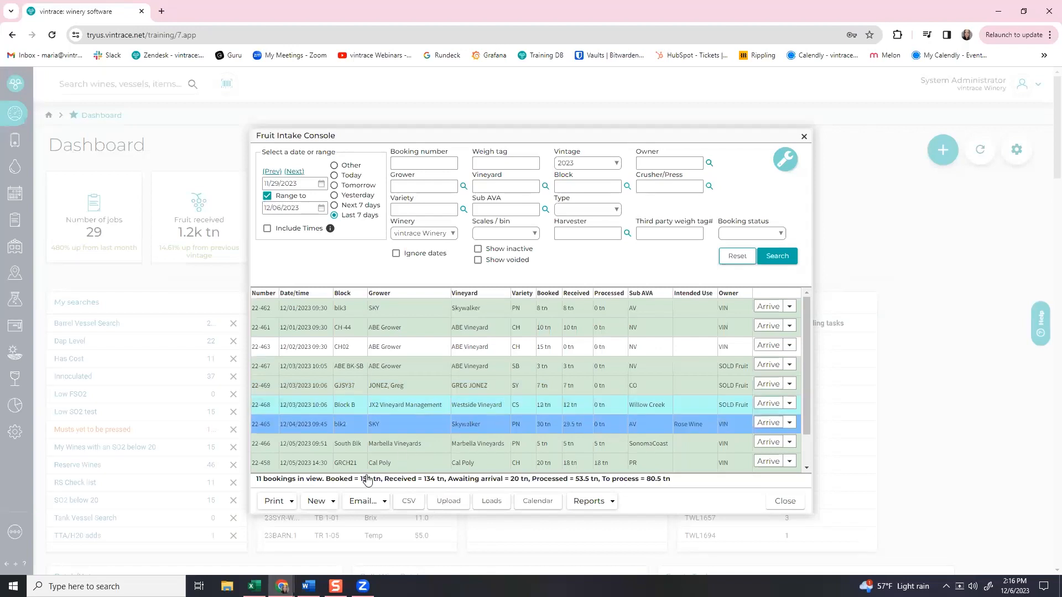
left_click(264, 504)
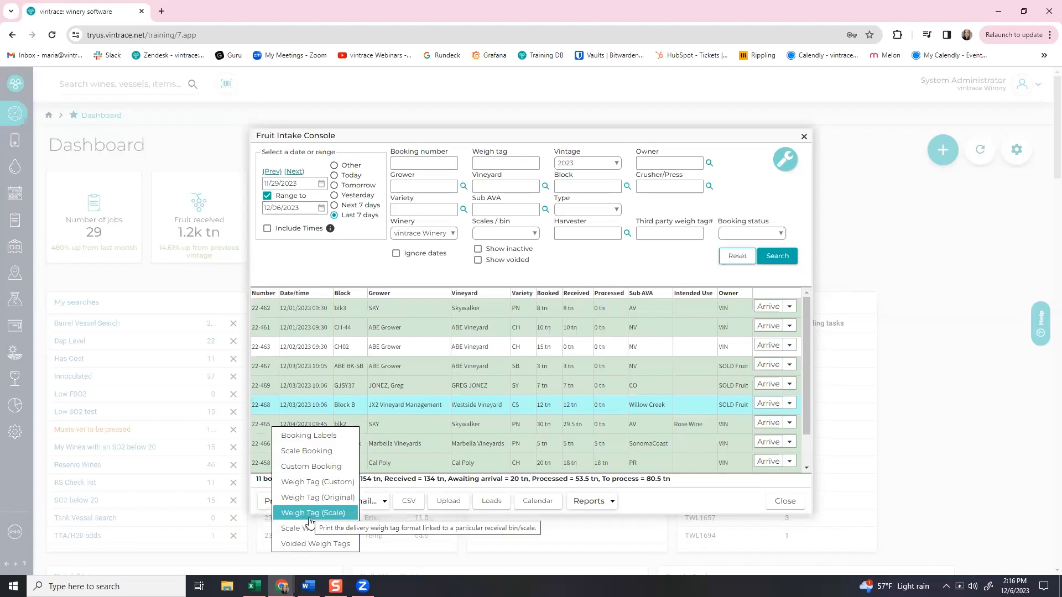
left_click(317, 498)
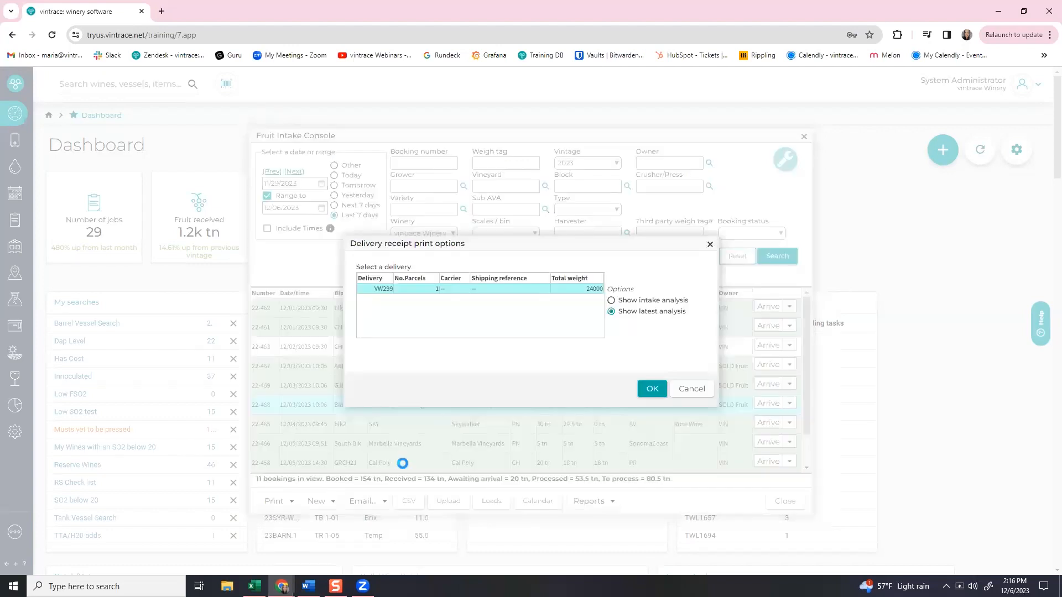
left_click(656, 392)
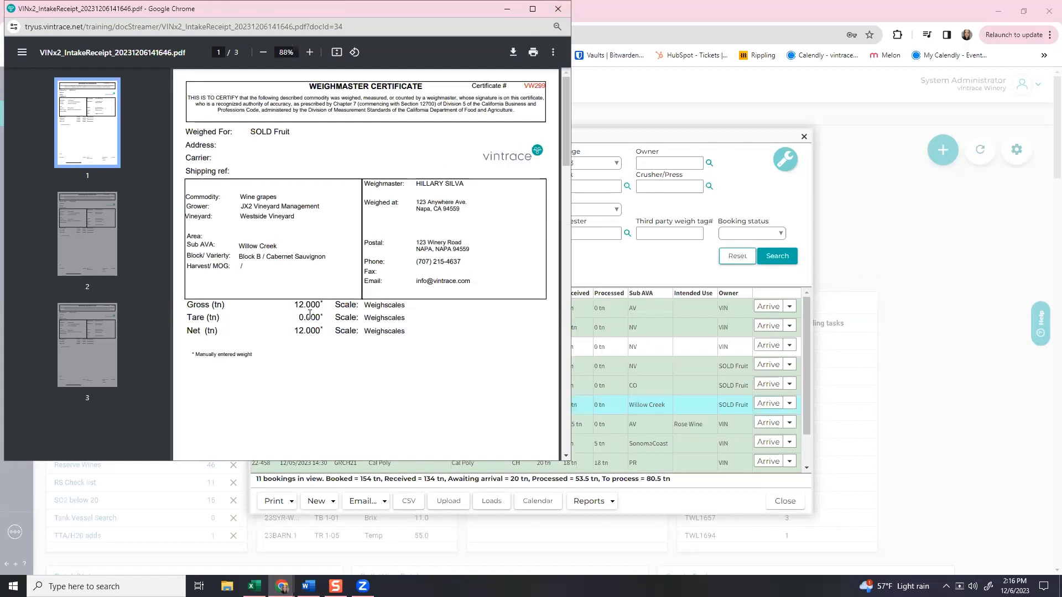
left_click(557, 14)
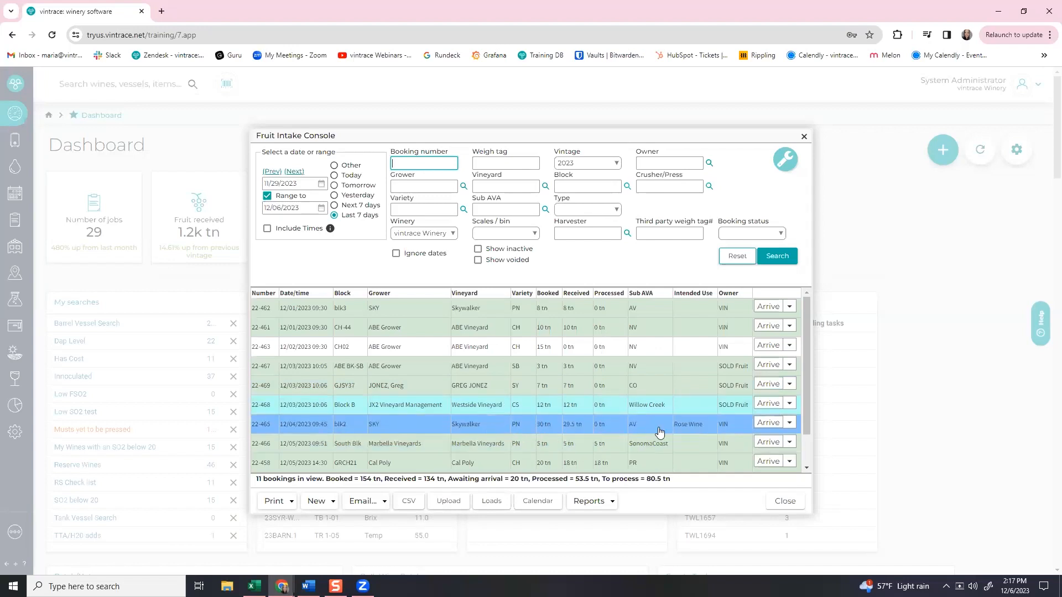
Start a correction of completed intake 22-465 and edit its analysis on the QA / Cost / Analysis tab.
left_click(791, 425)
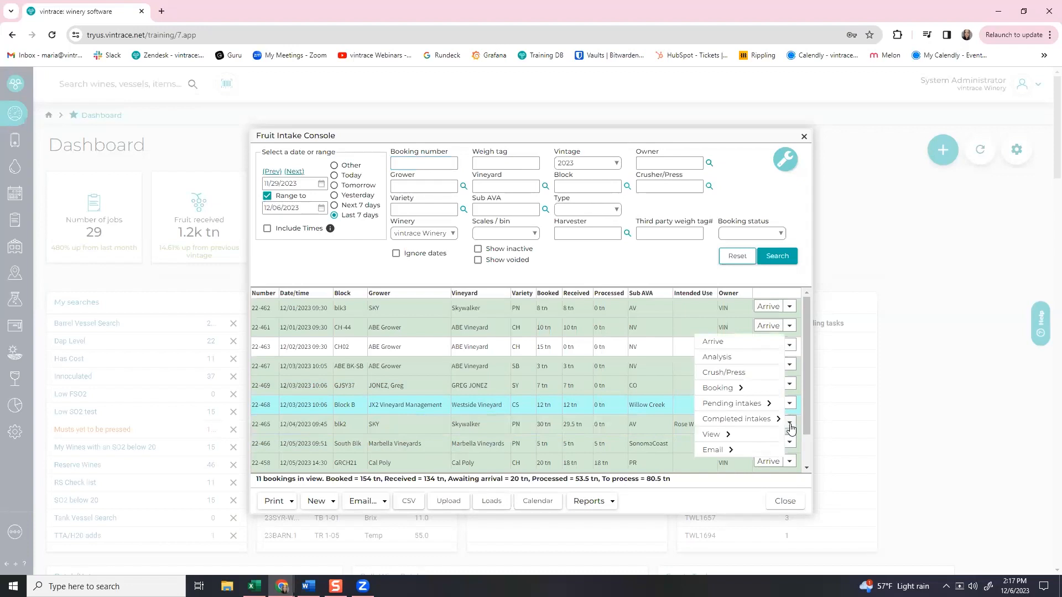
mouse_move(768, 424)
left_click(786, 420)
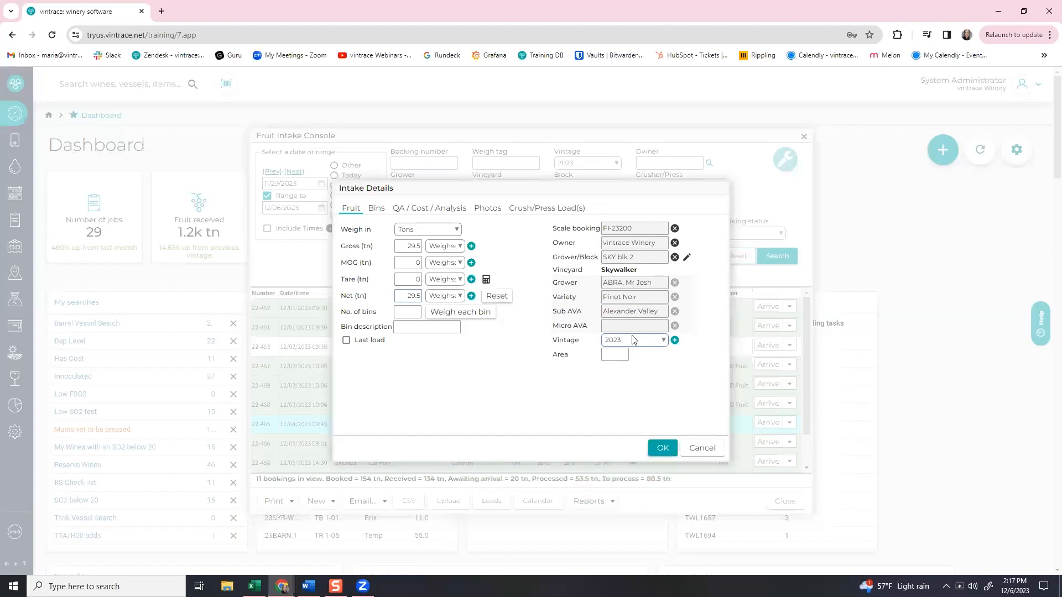
left_click(413, 209)
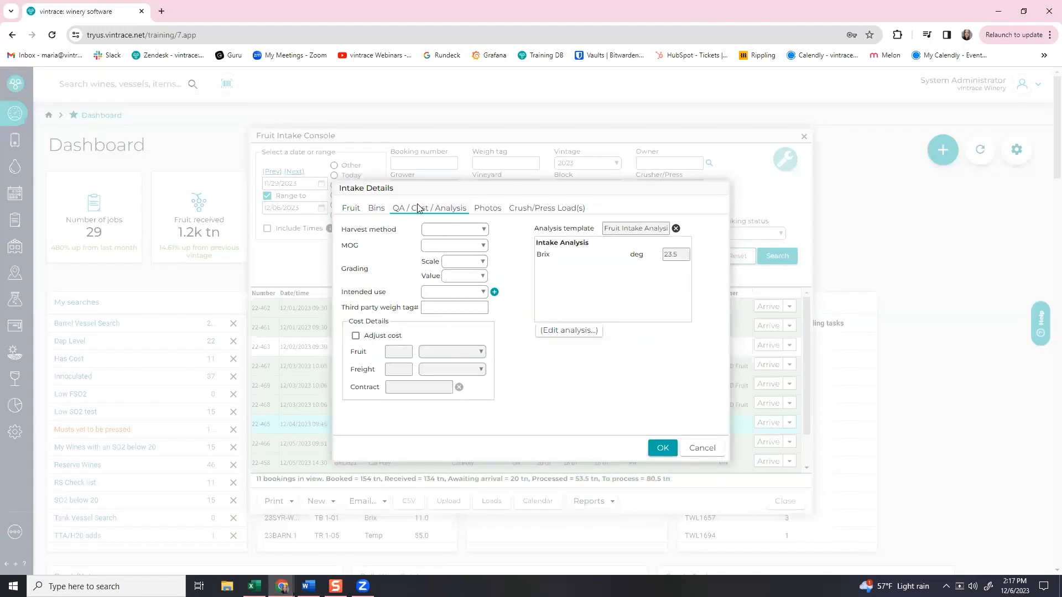
left_click(579, 332)
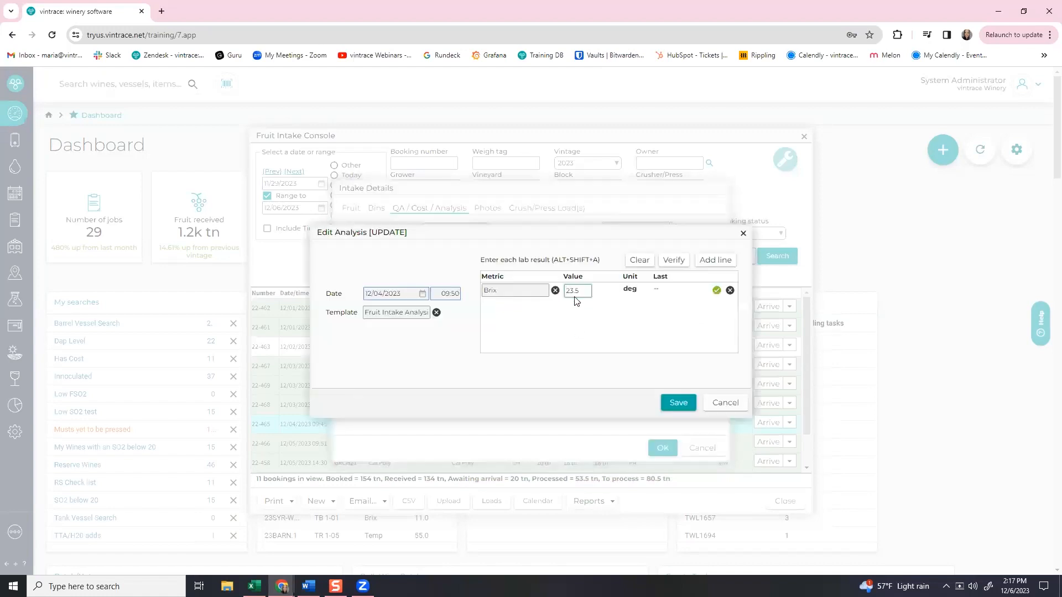
Add a Temp metric line with value 59.5 deg to the intake analysis and save it.
left_click(713, 260)
type("temp")
key("Tab")
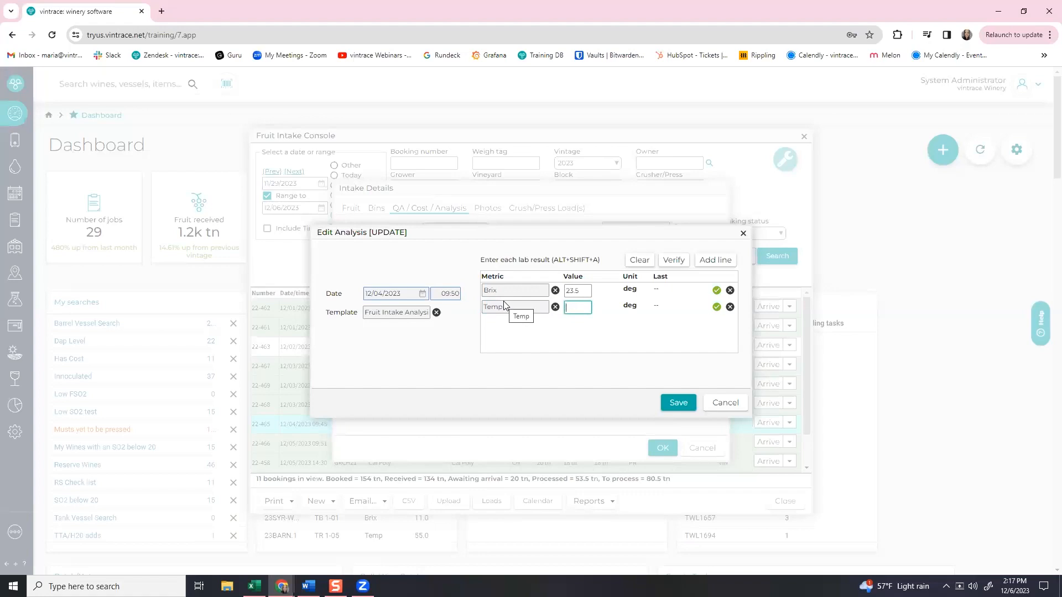
type("59.5")
left_click(671, 402)
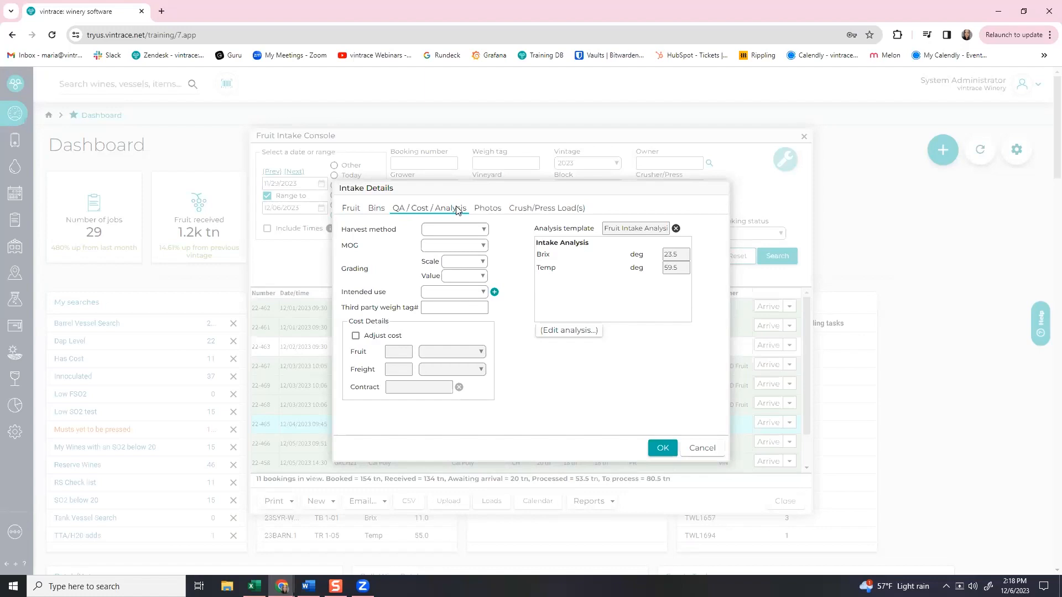
Enable cost adjustment and set the fruit cost to 3000 $ / ton.
left_click(371, 336)
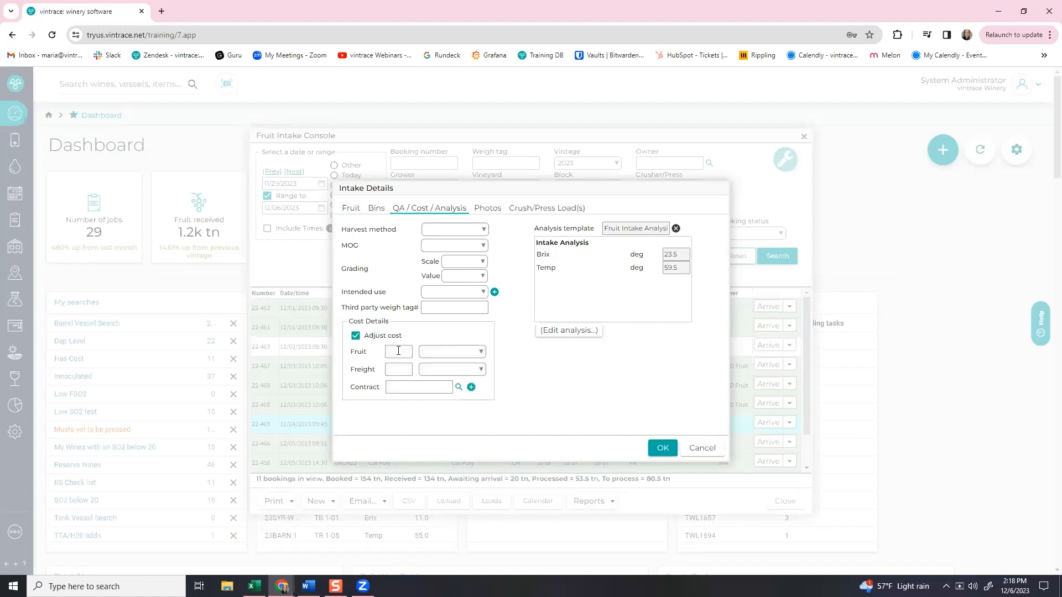
left_click(444, 353)
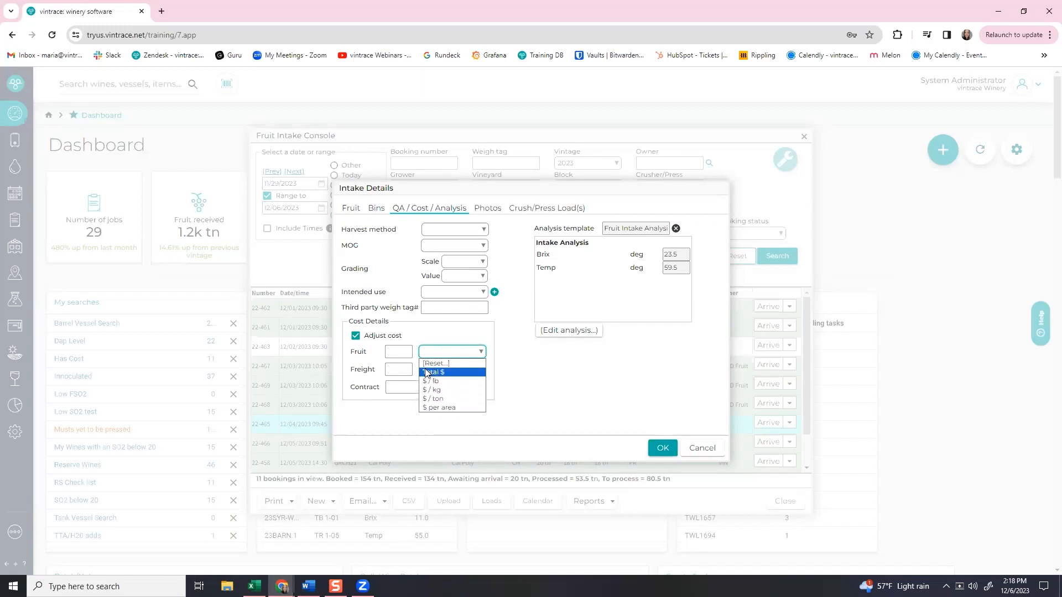
left_click(394, 350)
type("3000")
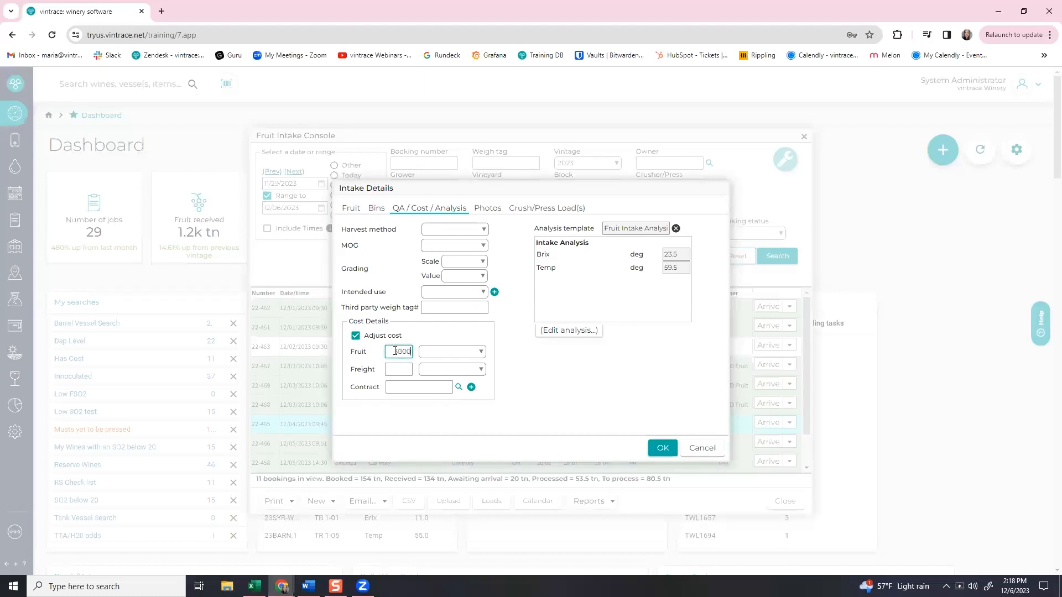
left_click(425, 352)
left_click(449, 399)
Set freight to 150 Total $, accept the changes, and enter 'correction' as the reason.
left_click(390, 369)
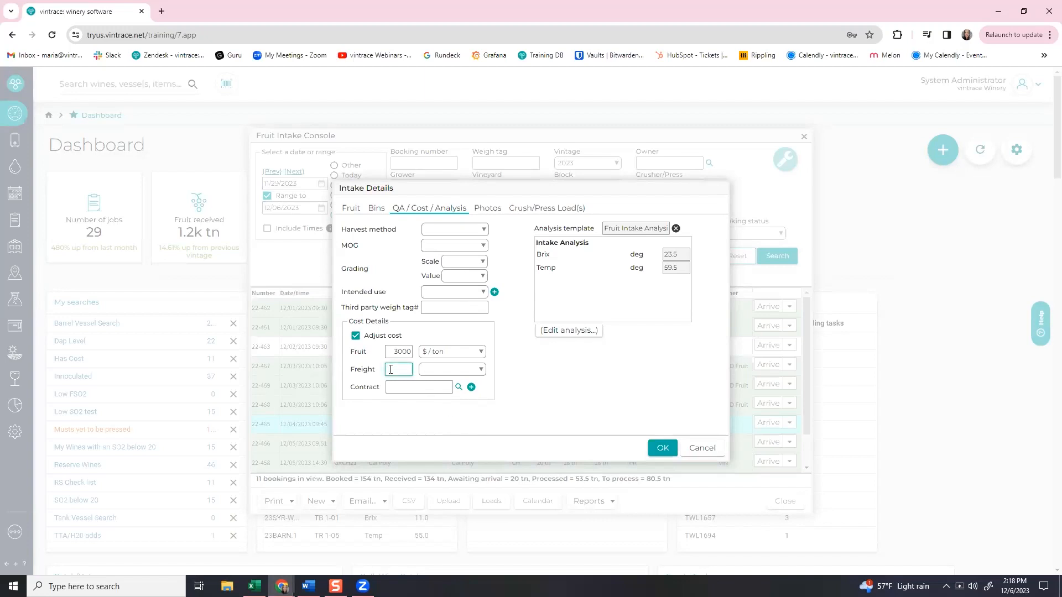
type("150")
left_click(442, 369)
left_click(437, 382)
left_click(432, 389)
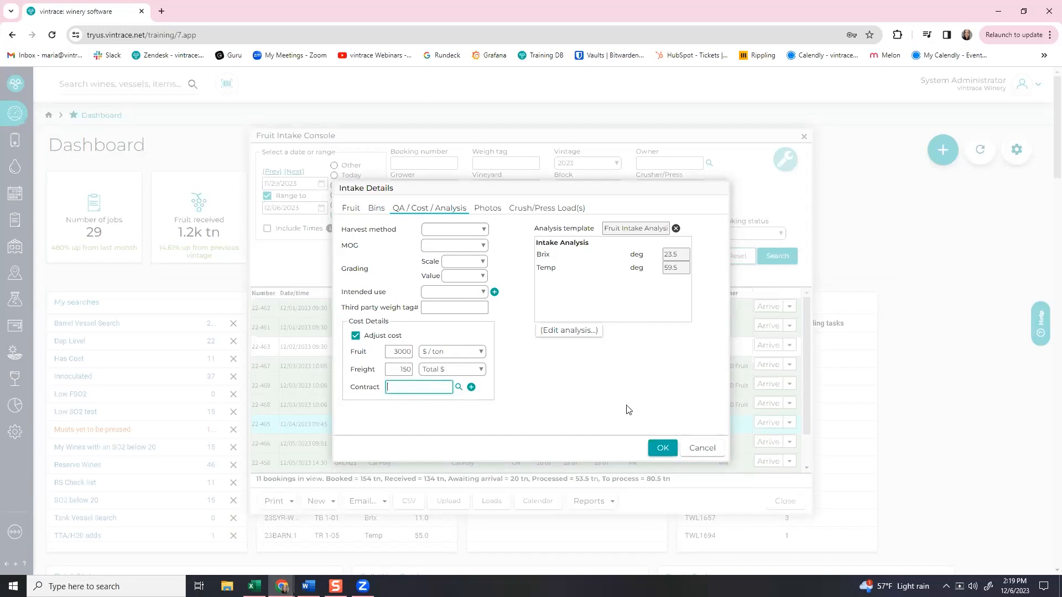
left_click(661, 449)
left_click(465, 486)
type("correction")
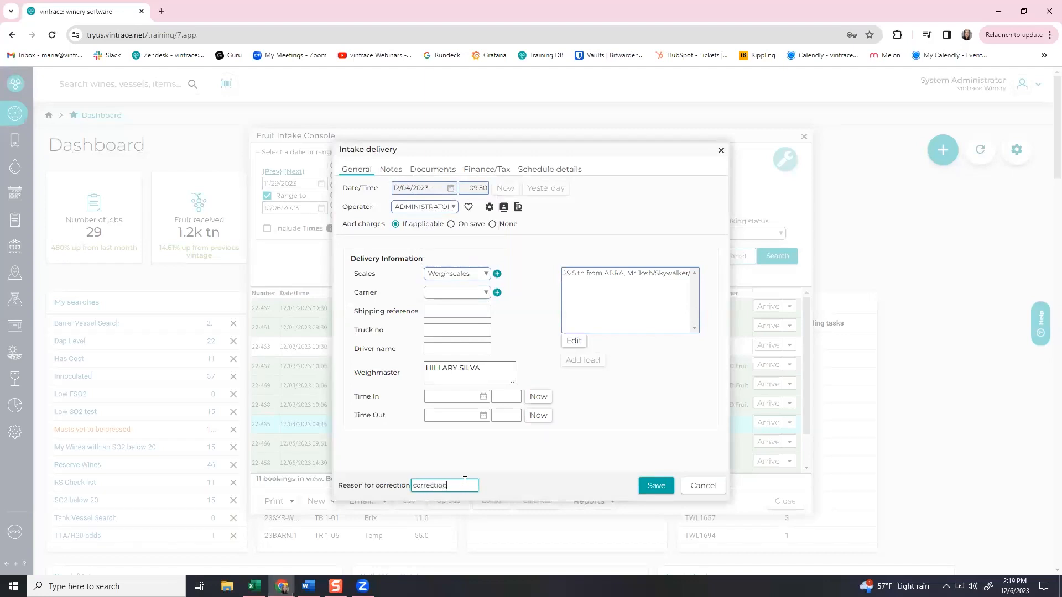
Save the delivery correction and minimize the updated certificate PDF showing Temp 59.5.
left_click(640, 491)
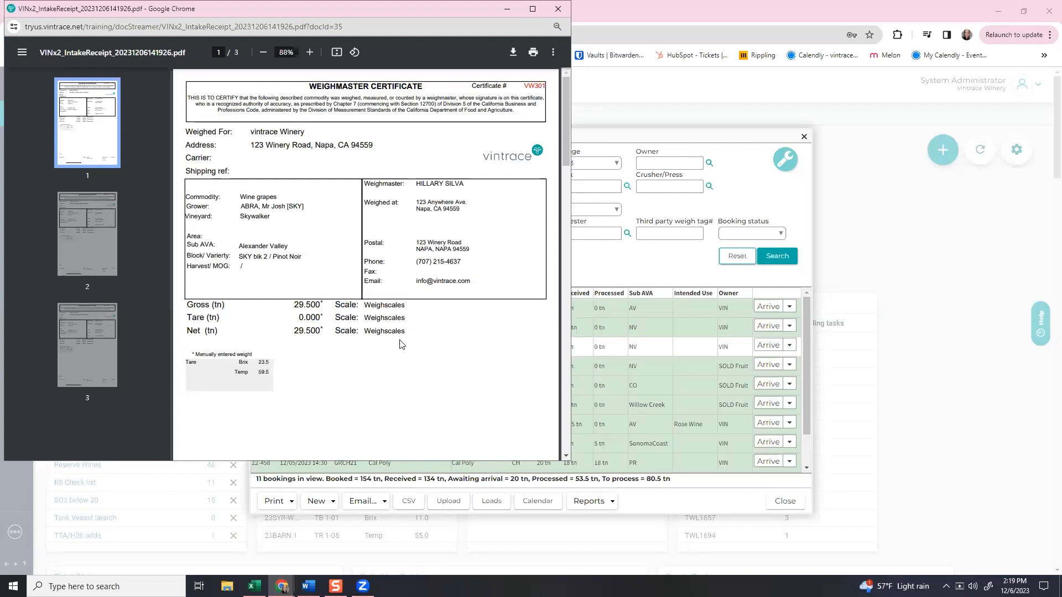
left_click(505, 8)
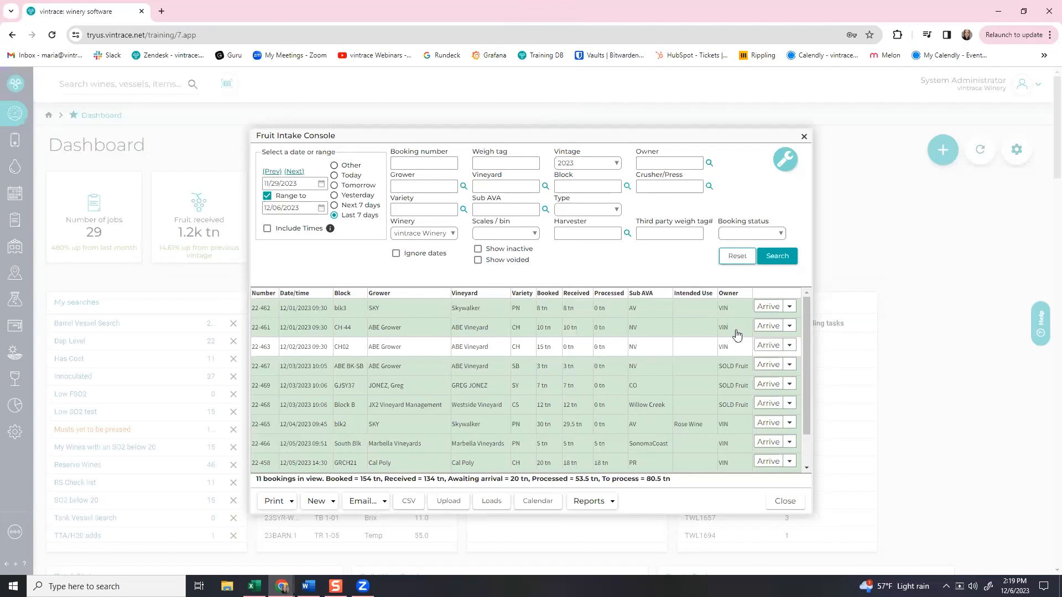
Select booking 22-468, run a correction on 22-467 without changes, then close the intake delivery record.
left_click(710, 409)
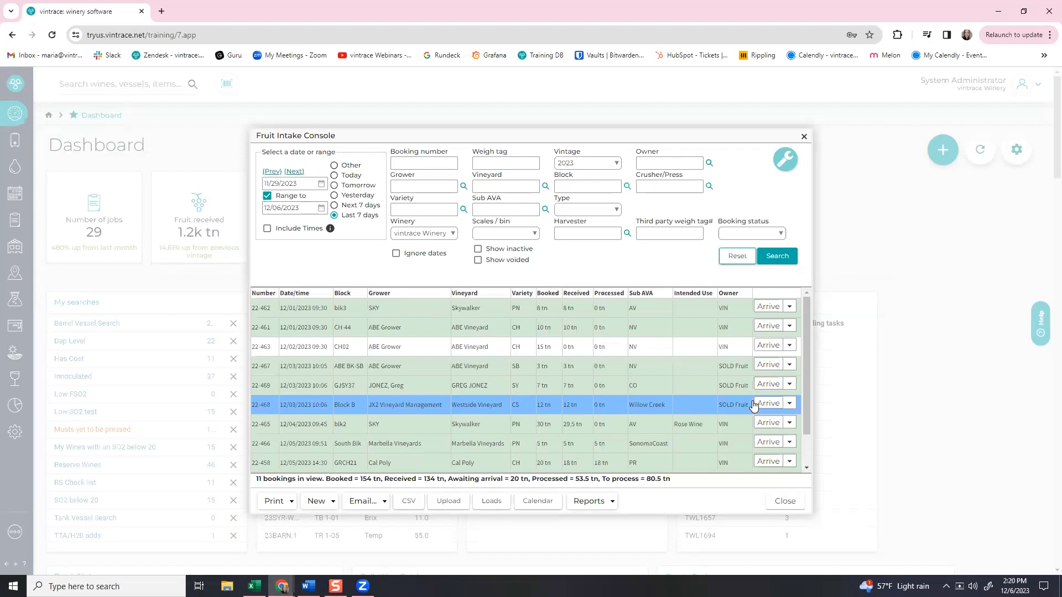
left_click(789, 366)
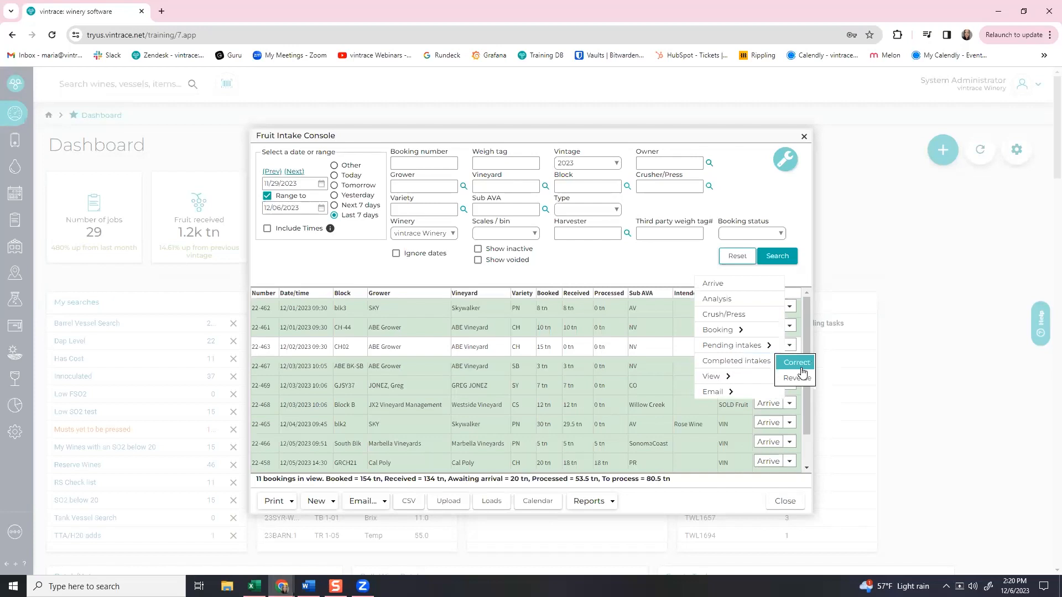
left_click(801, 367)
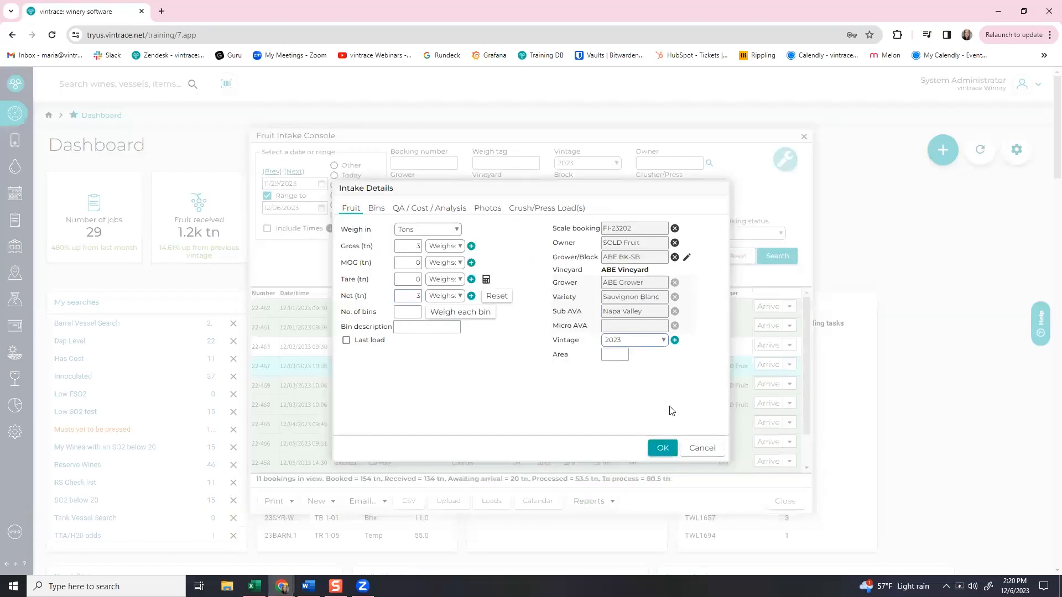
left_click(662, 447)
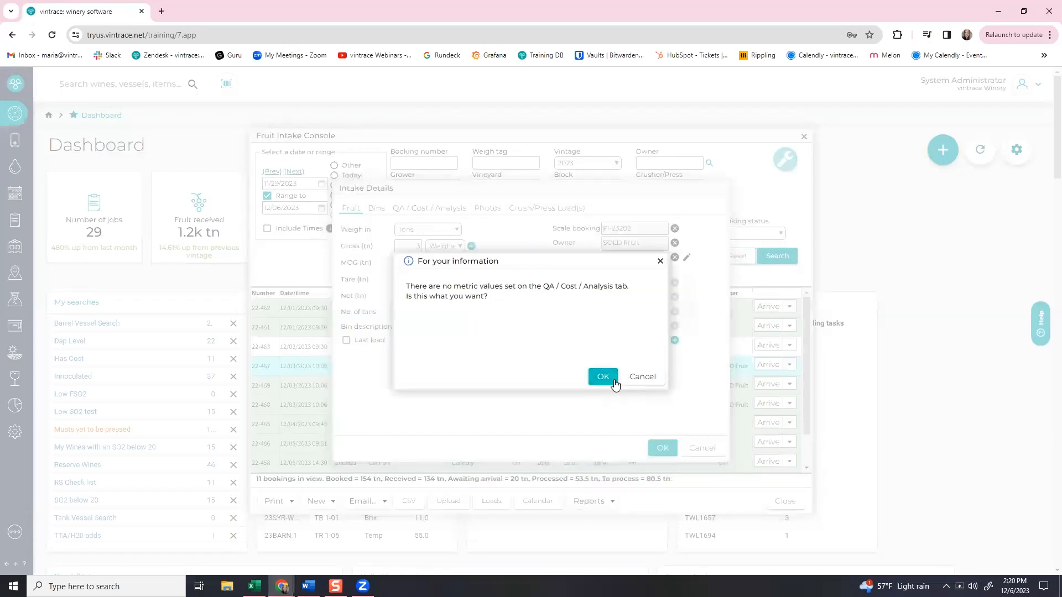
left_click(603, 376)
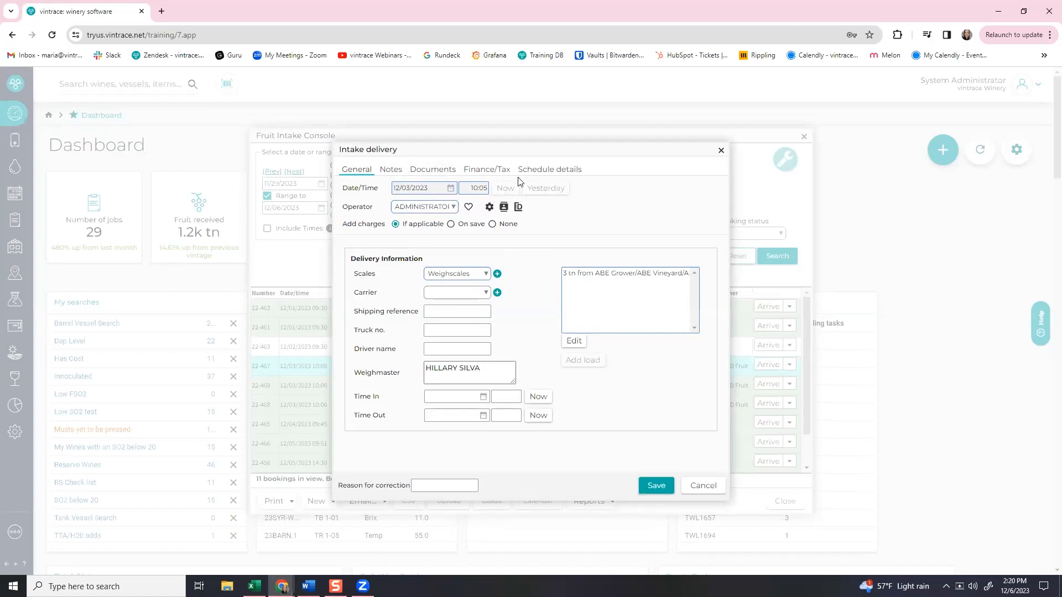
left_click(721, 152)
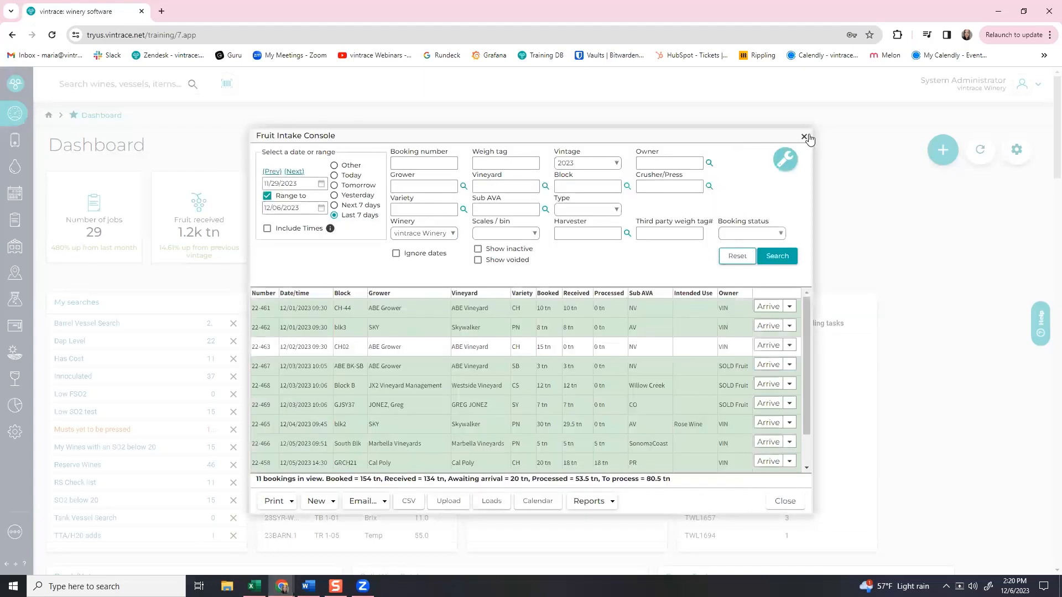
Run the Uncrushed parcels saved search filtered to vintage 2023, returning 68 parcels.
key("Escape")
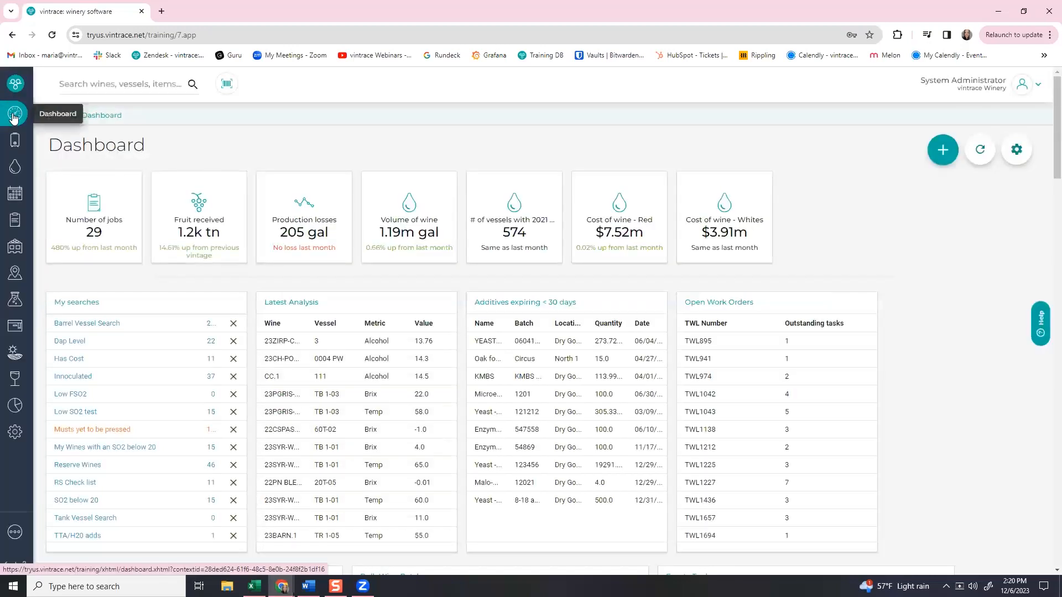
scroll(98, 355, "down", 3)
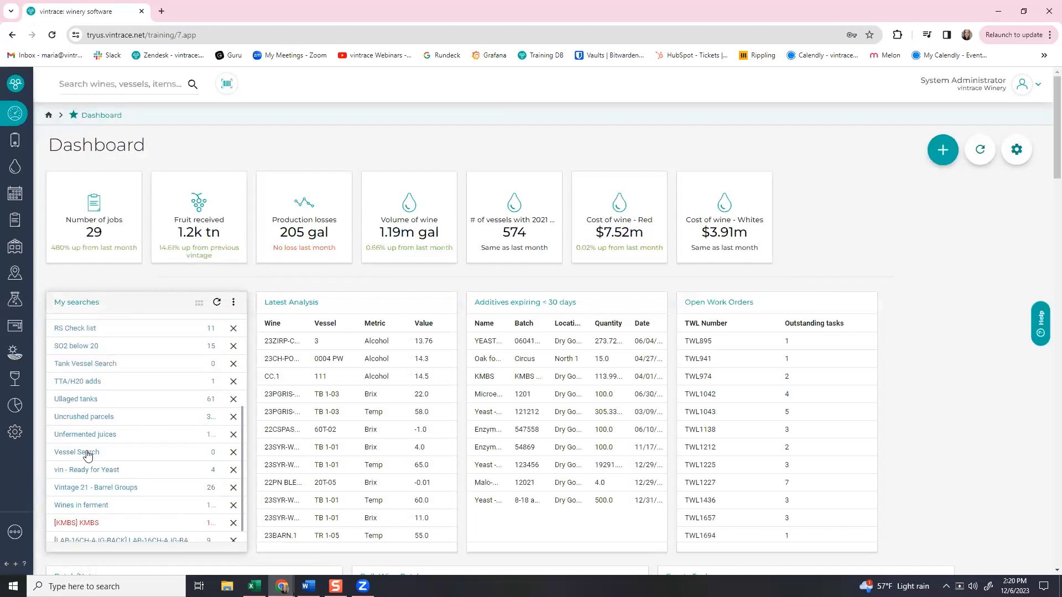
left_click(88, 416)
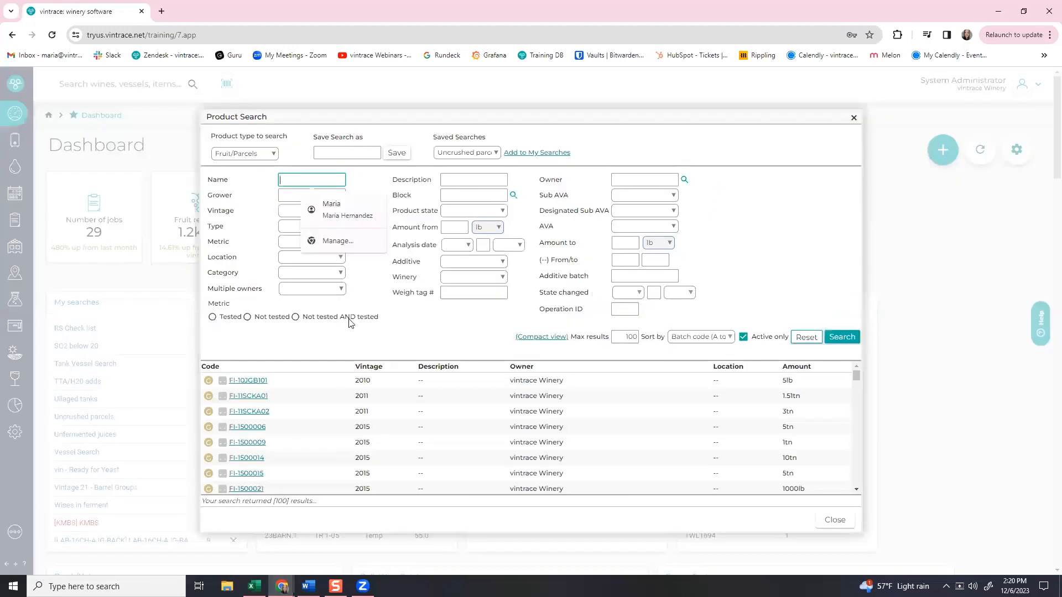
left_click(429, 334)
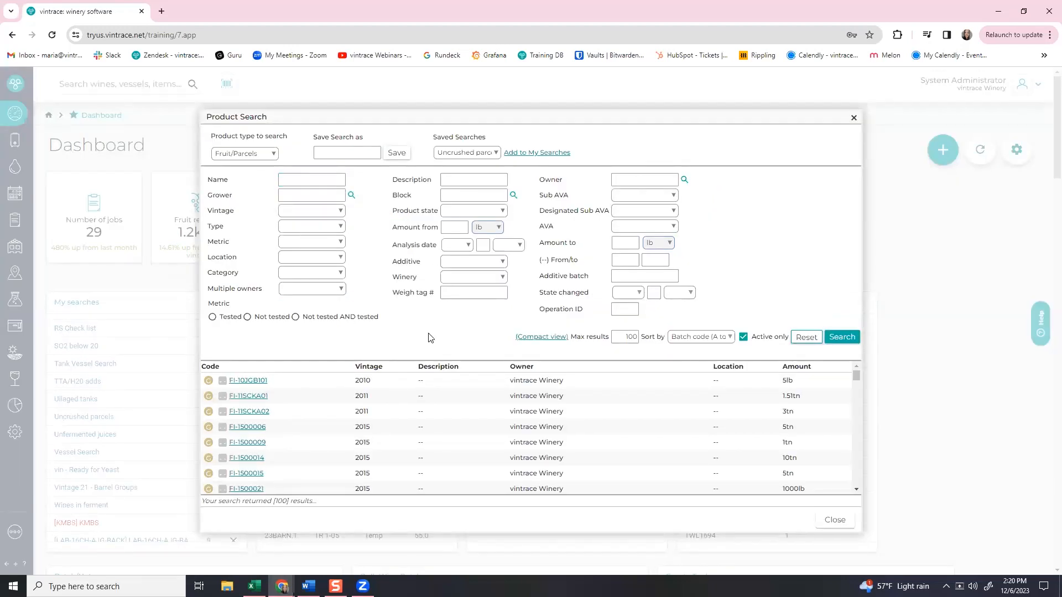
scroll(448, 387, "down", 20)
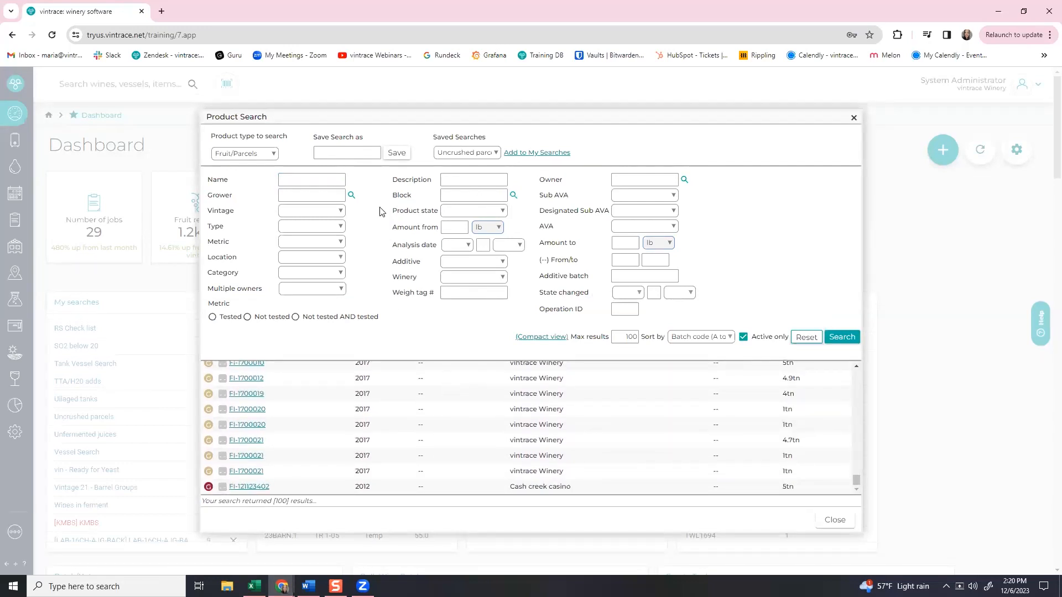
left_click(302, 214)
left_click(304, 239)
left_click(841, 337)
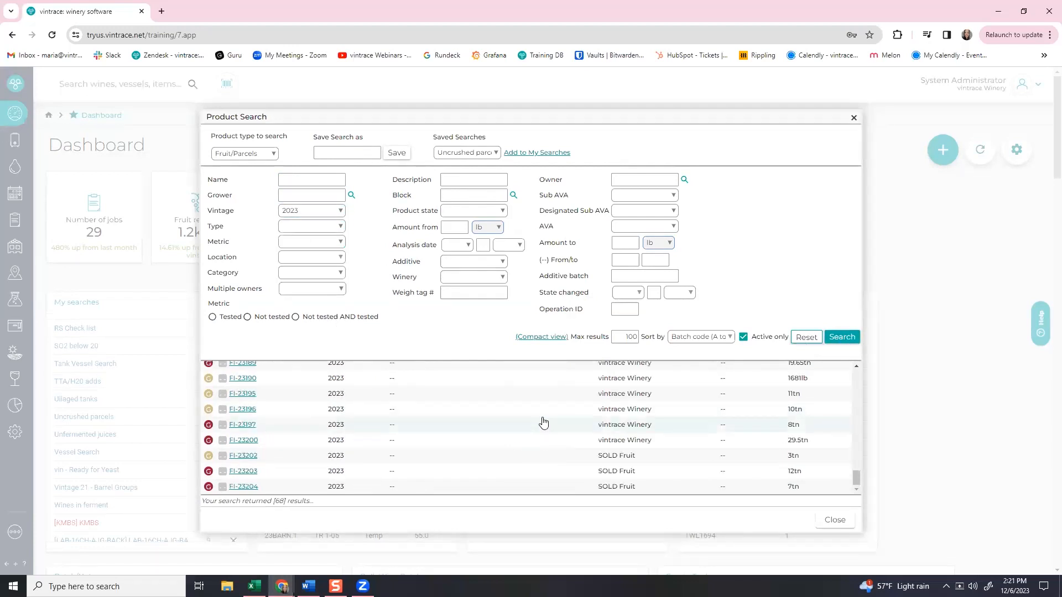
Open parcel FI-23200's History and view intake delivery #VW301 dated 12/04/2023.
left_click(243, 440)
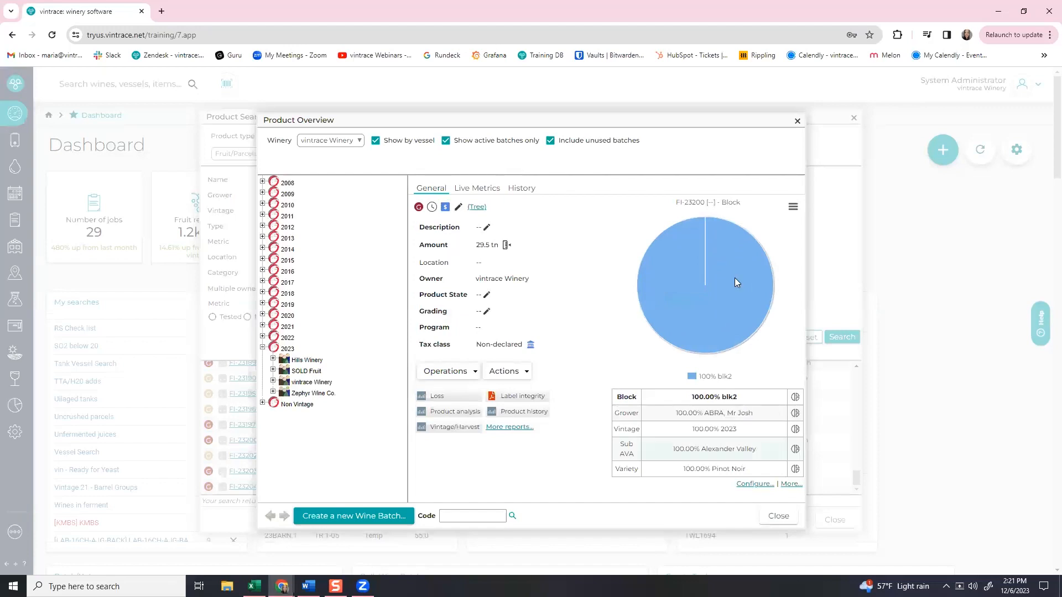
left_click(515, 193)
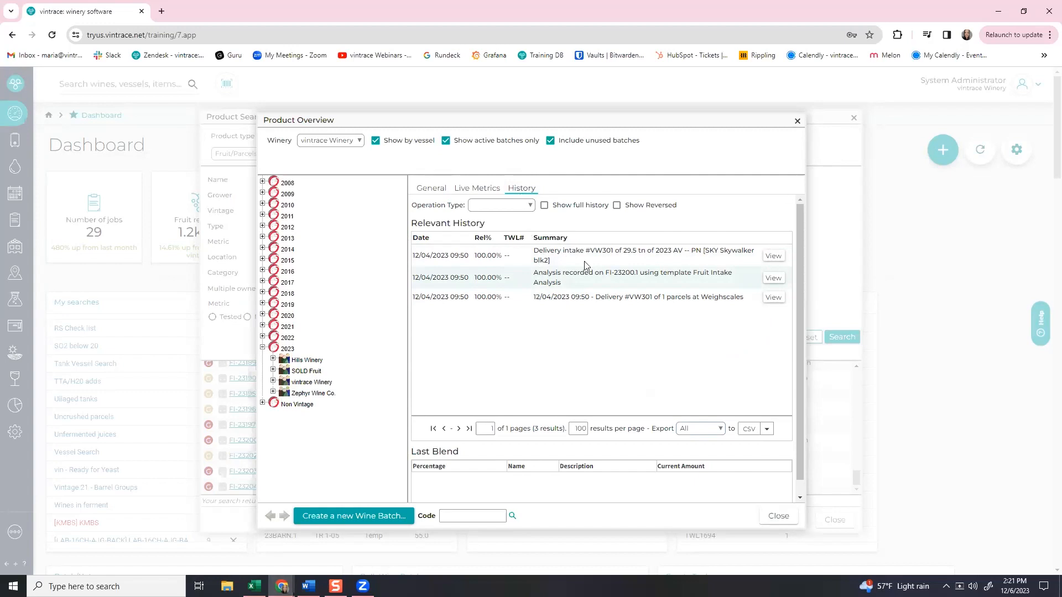
left_click(780, 258)
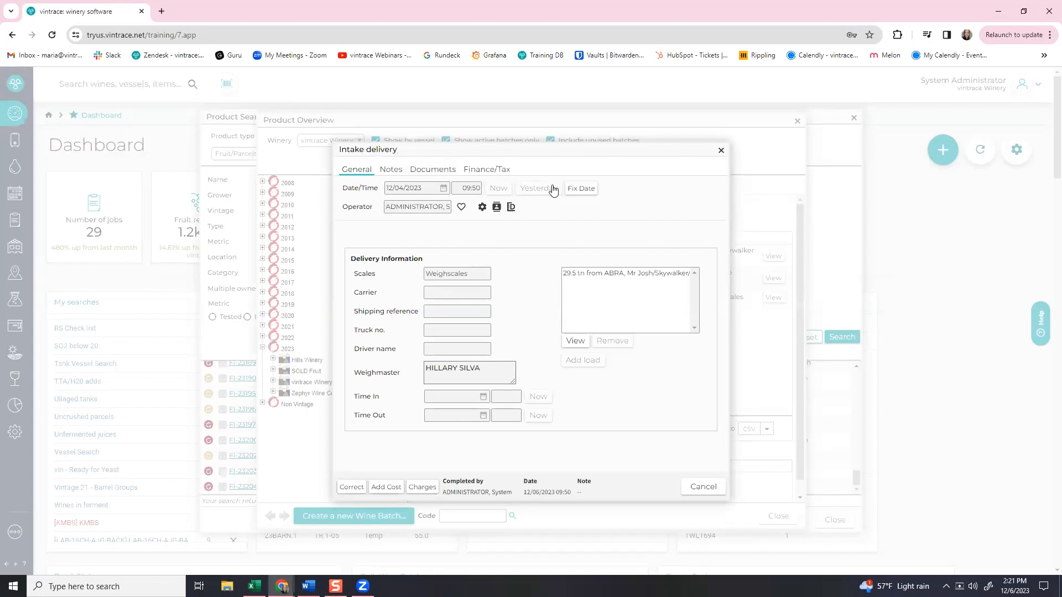
Use Fix Date to change the intake delivery's date to 12/05/2023.
left_click(589, 198)
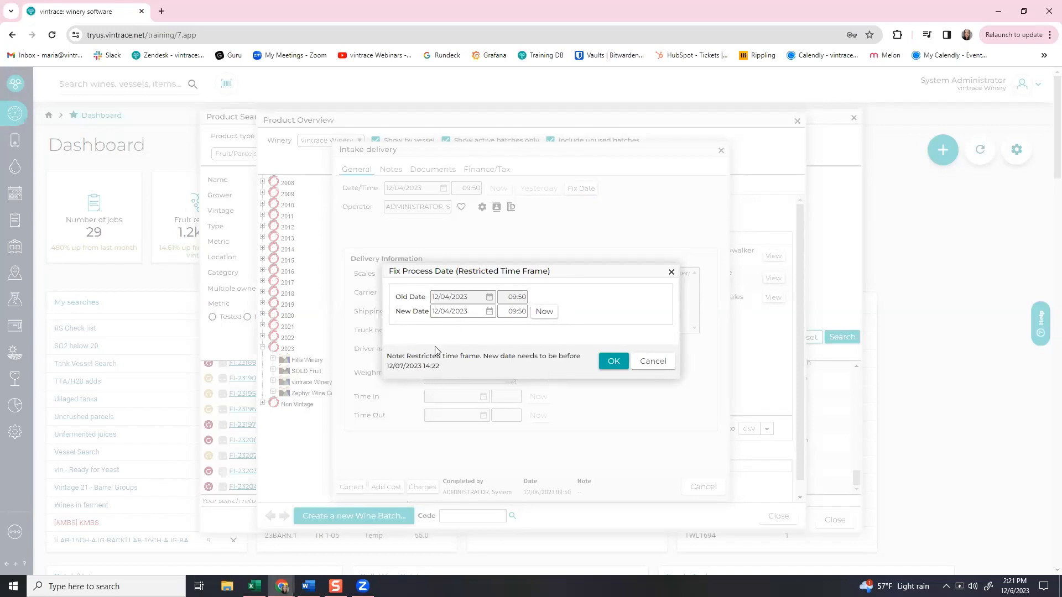
left_click(449, 311)
key("BackSpace")
key("BackSpace")
type("5")
left_click(609, 362)
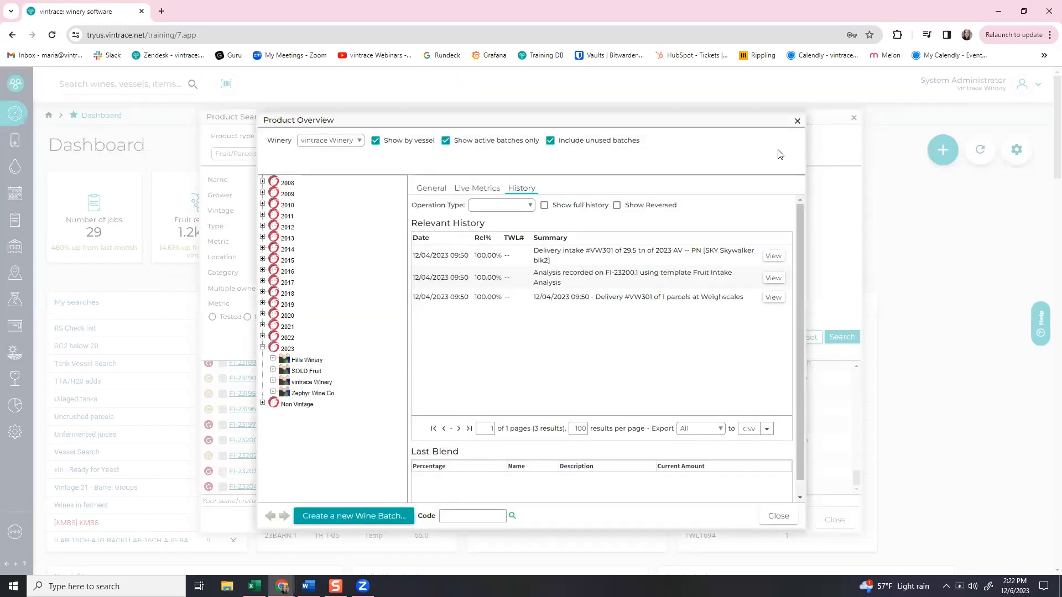
Recheck FI-23200's history shows the new date, then close the product overview.
left_click(772, 256)
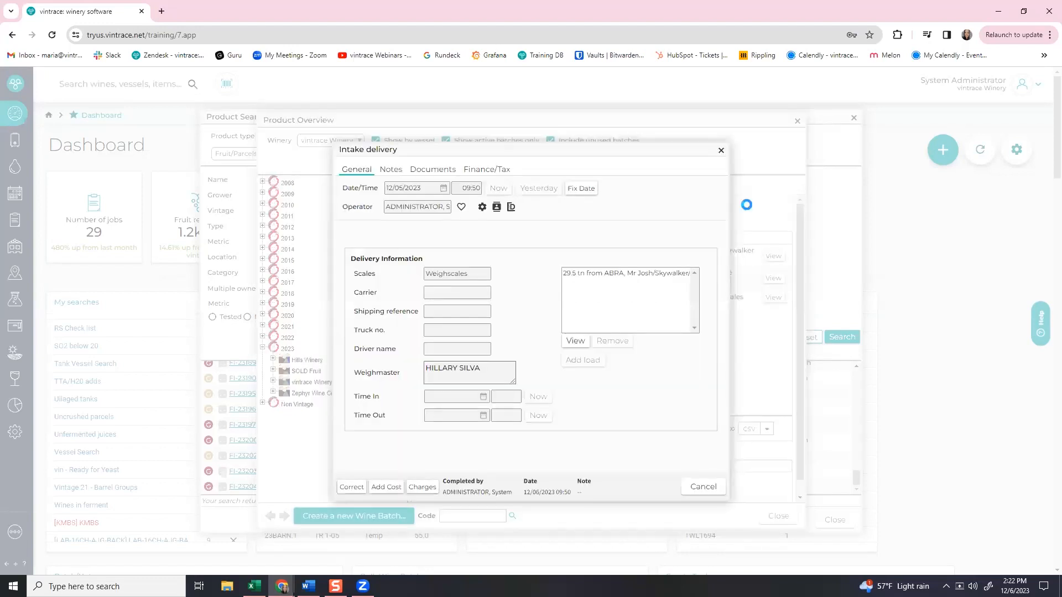
left_click(720, 152)
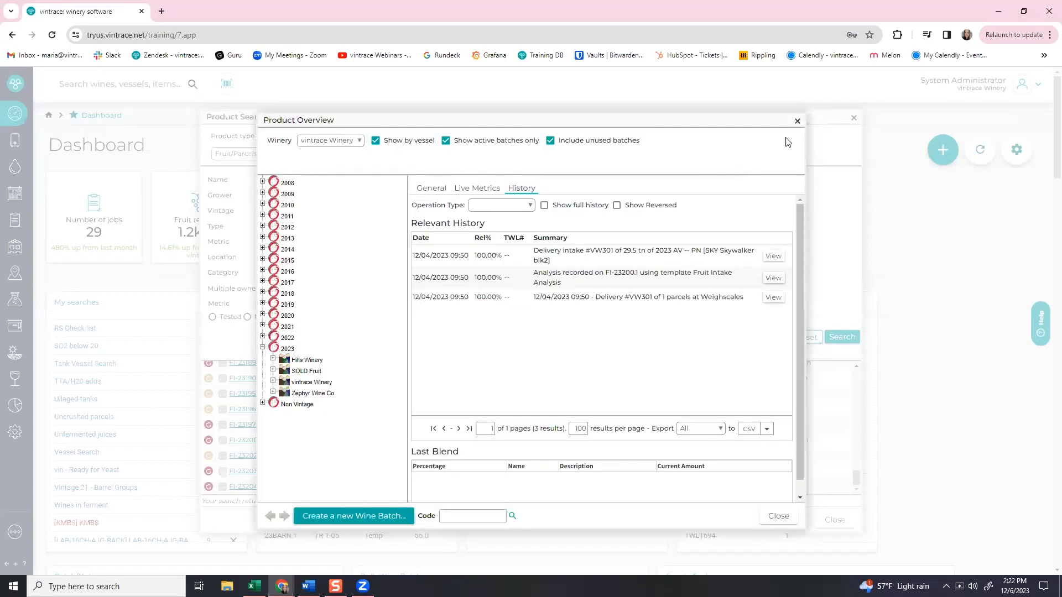
left_click(796, 123)
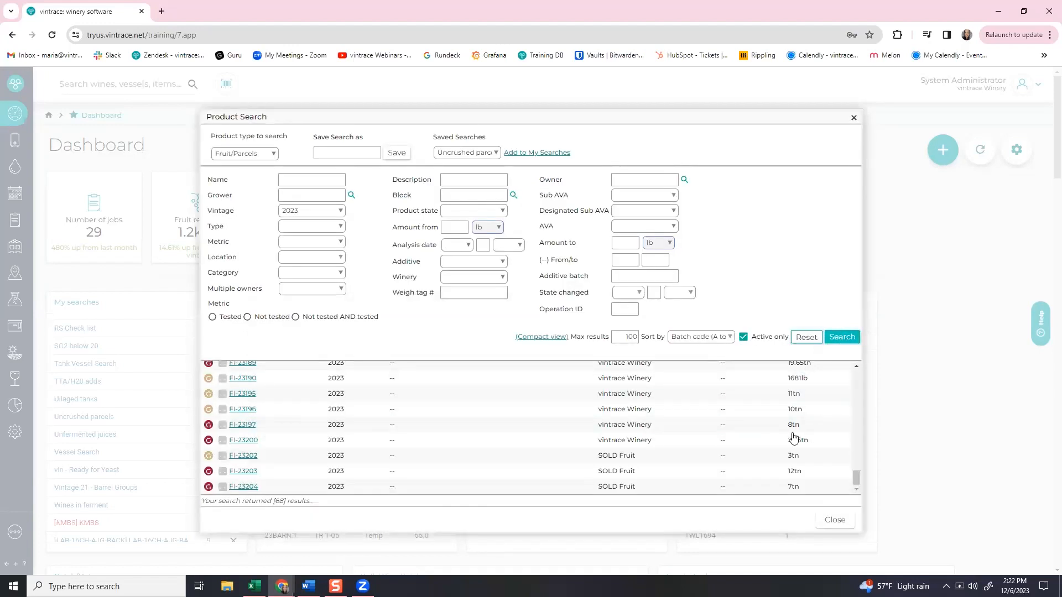
left_click(243, 440)
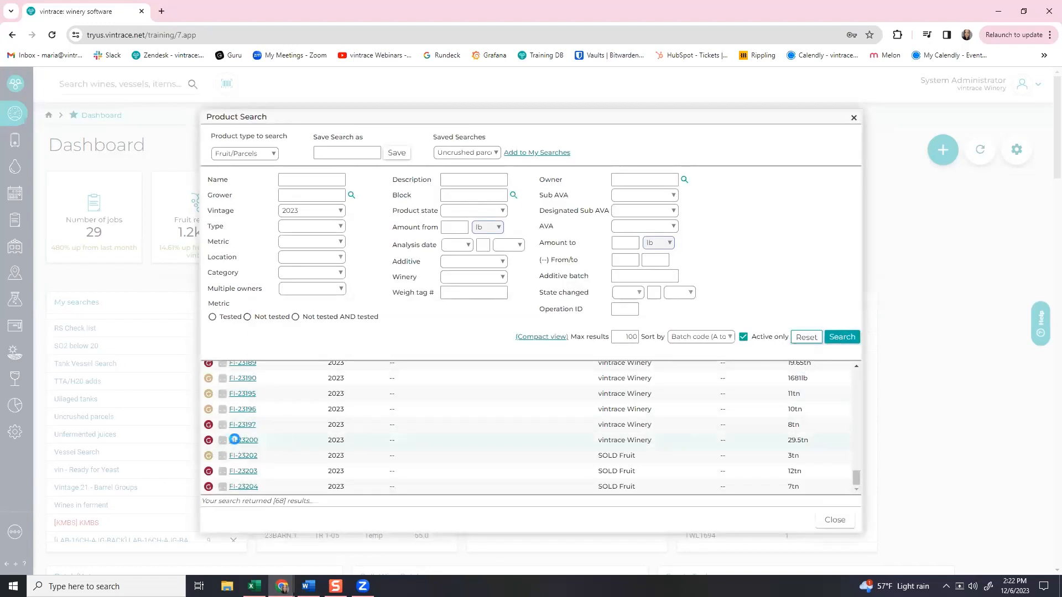
left_click(522, 187)
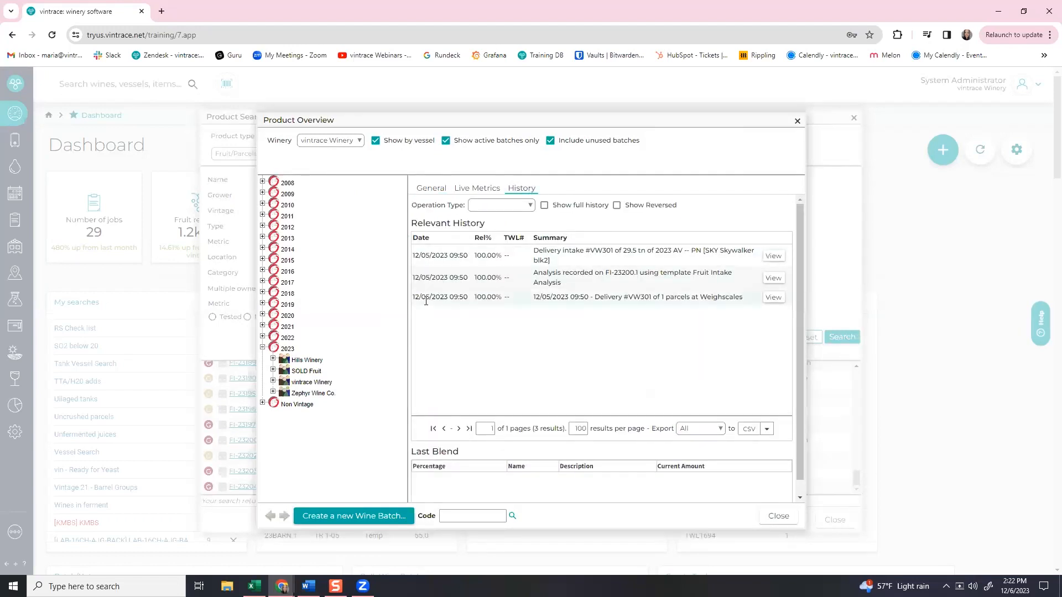
left_click(797, 122)
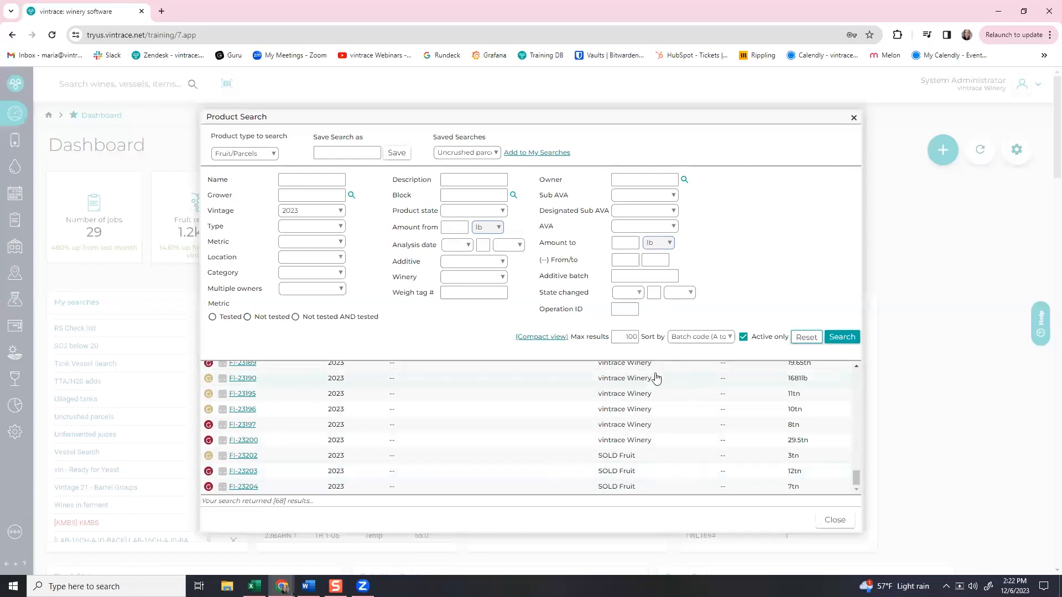
Filter the 2023 parcel search to owner SOLD Fruit and open parcel FI-23202.
left_click(648, 181)
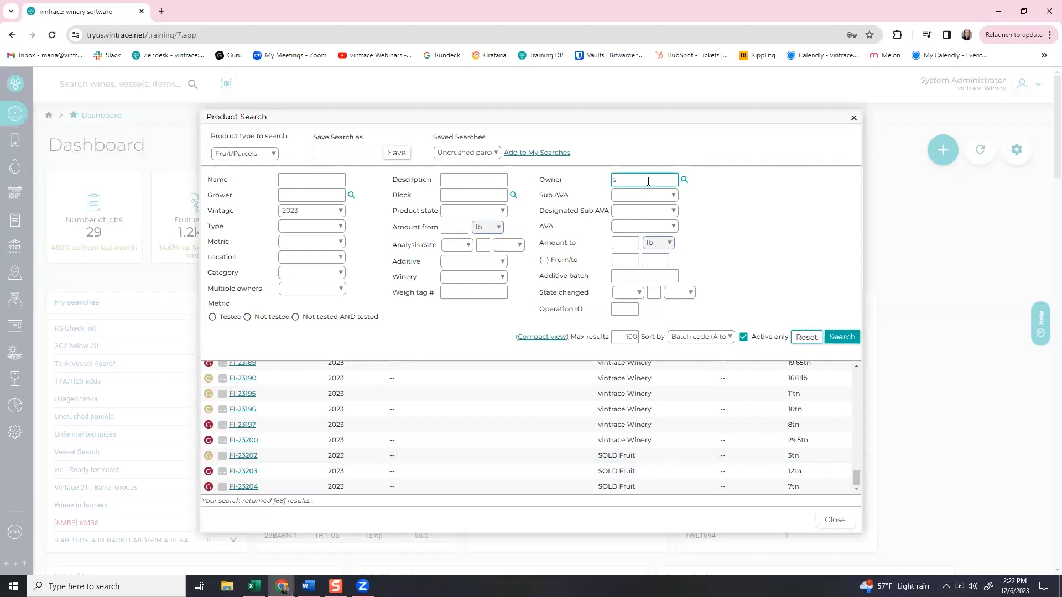
type("sold")
key("Tab")
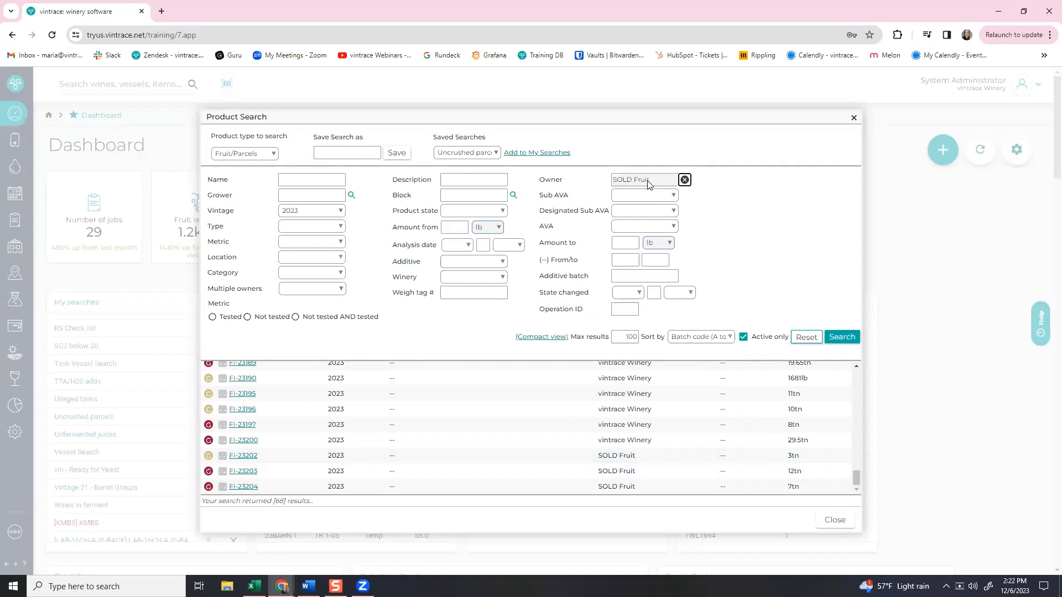
left_click(855, 343)
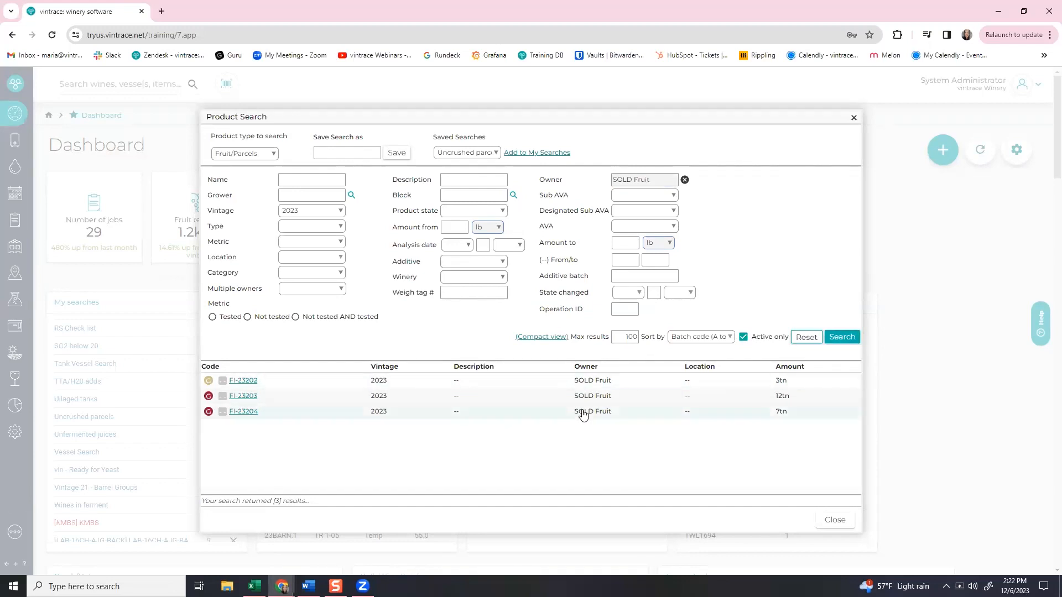
left_click(244, 380)
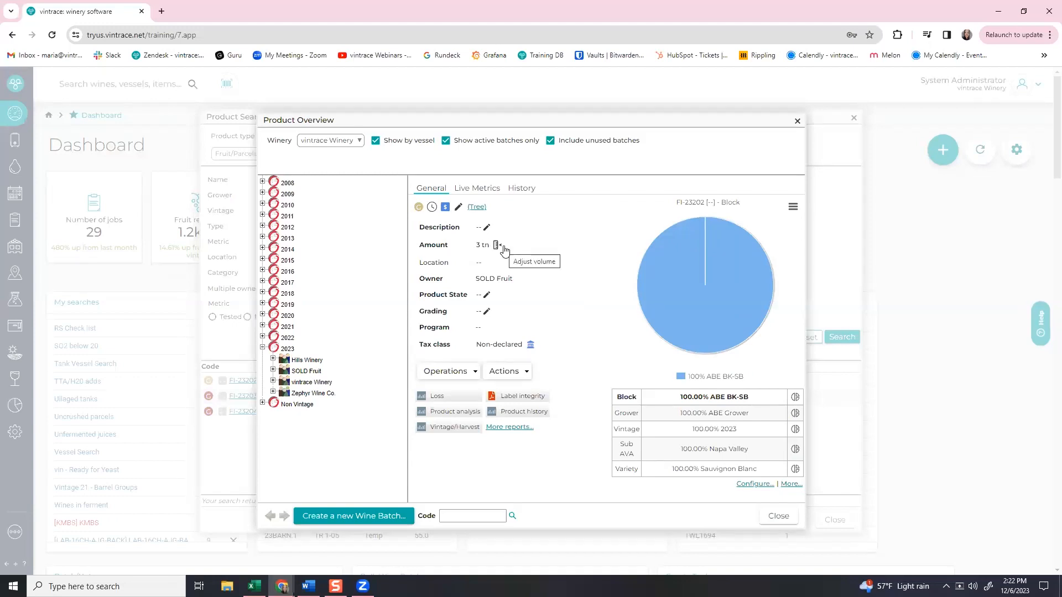
Check FI-23202's operations and history, then begin an Adjust volume measurement on its 3 tn amount.
left_click(475, 374)
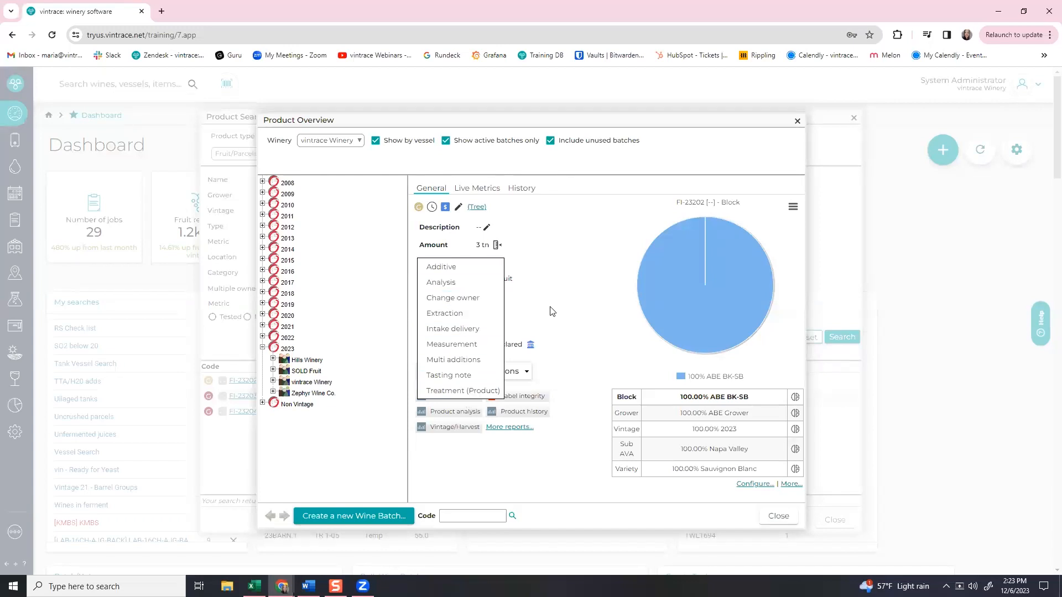
left_click(513, 323)
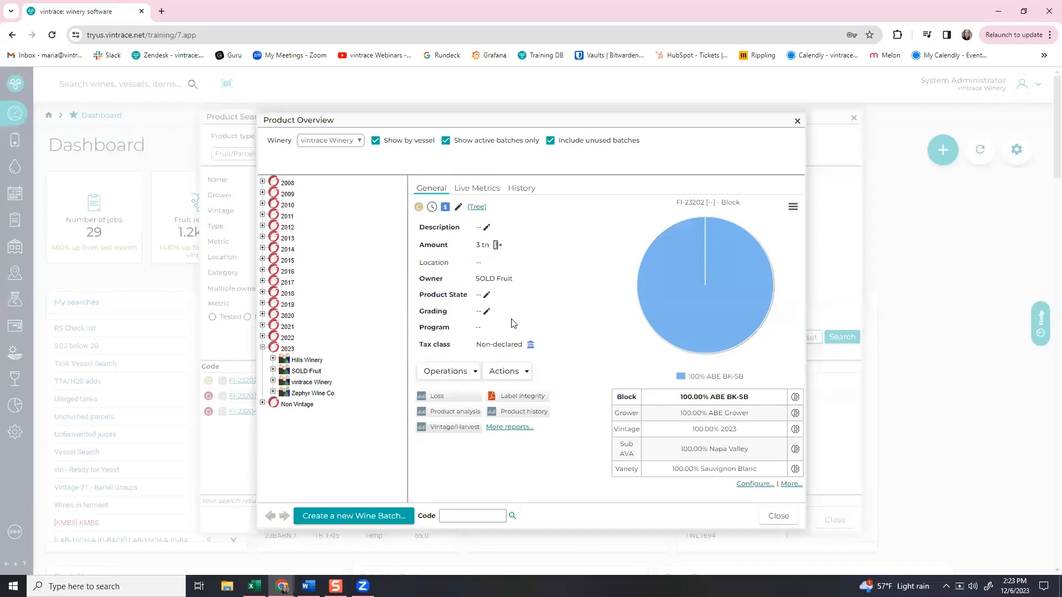
left_click(498, 246)
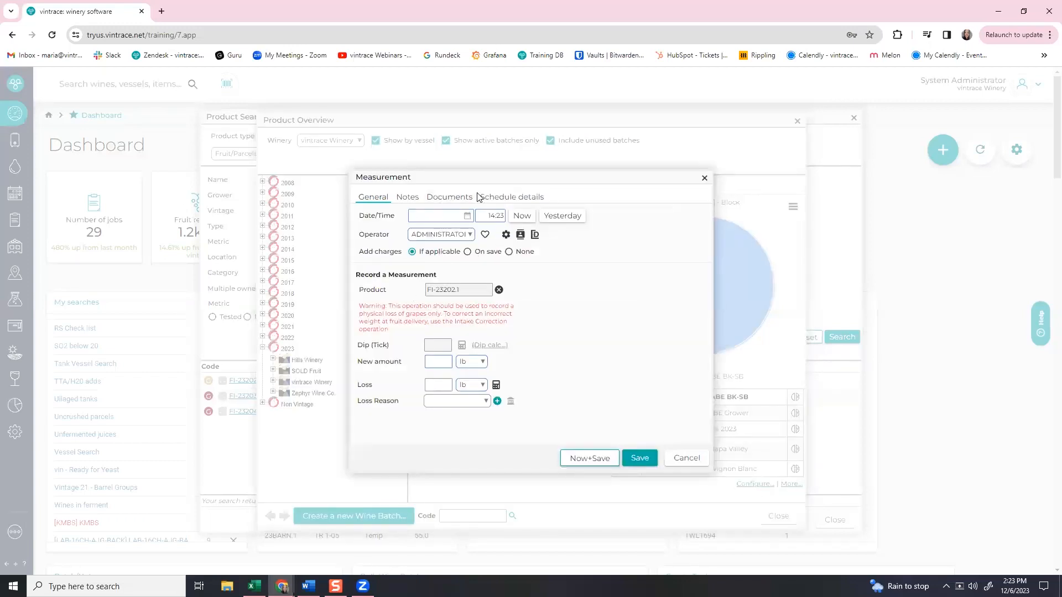
left_click(705, 179)
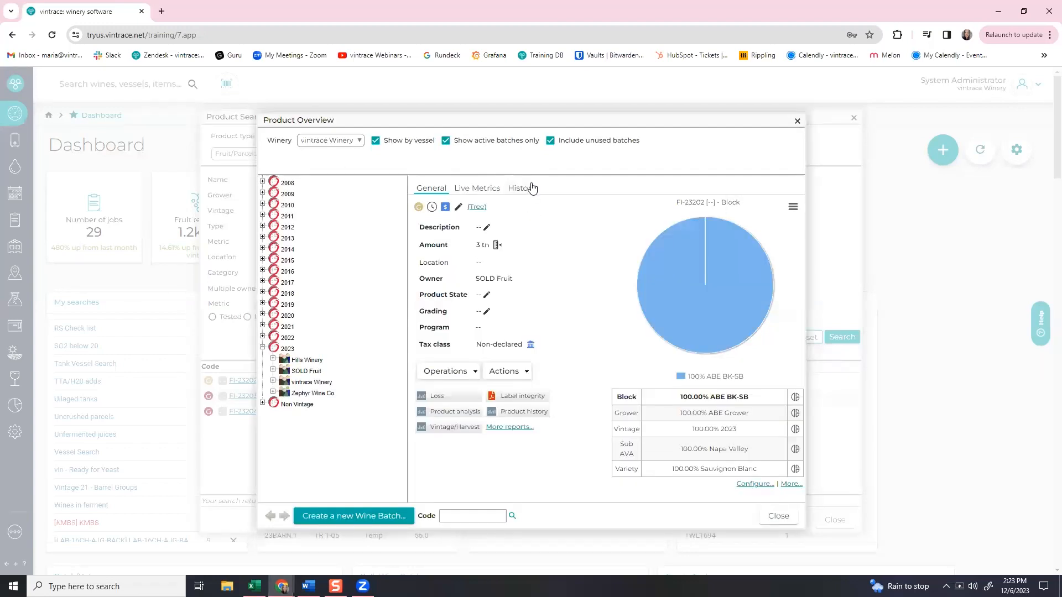
left_click(531, 188)
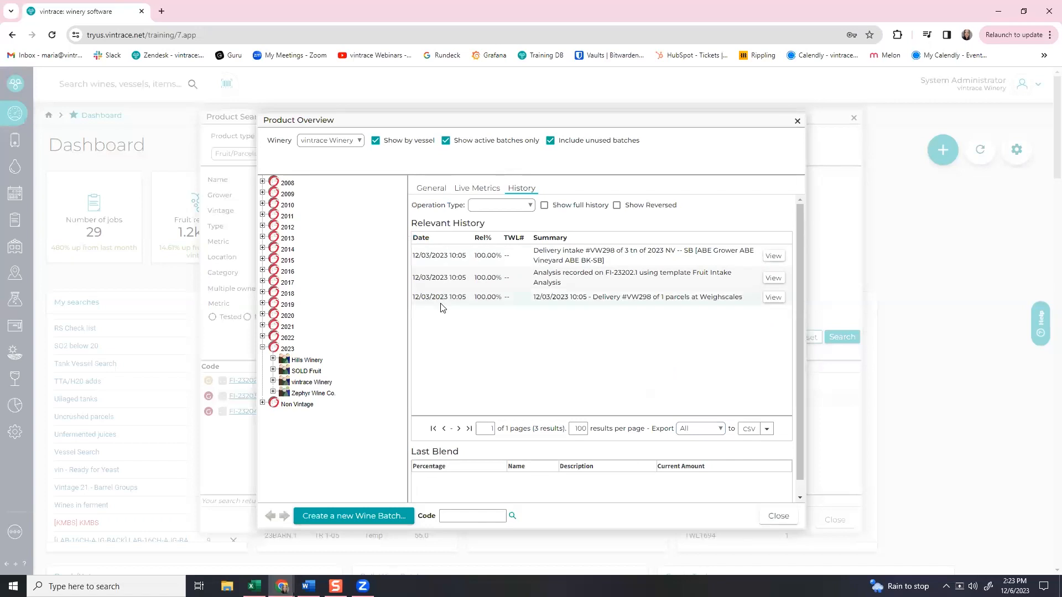
left_click(441, 190)
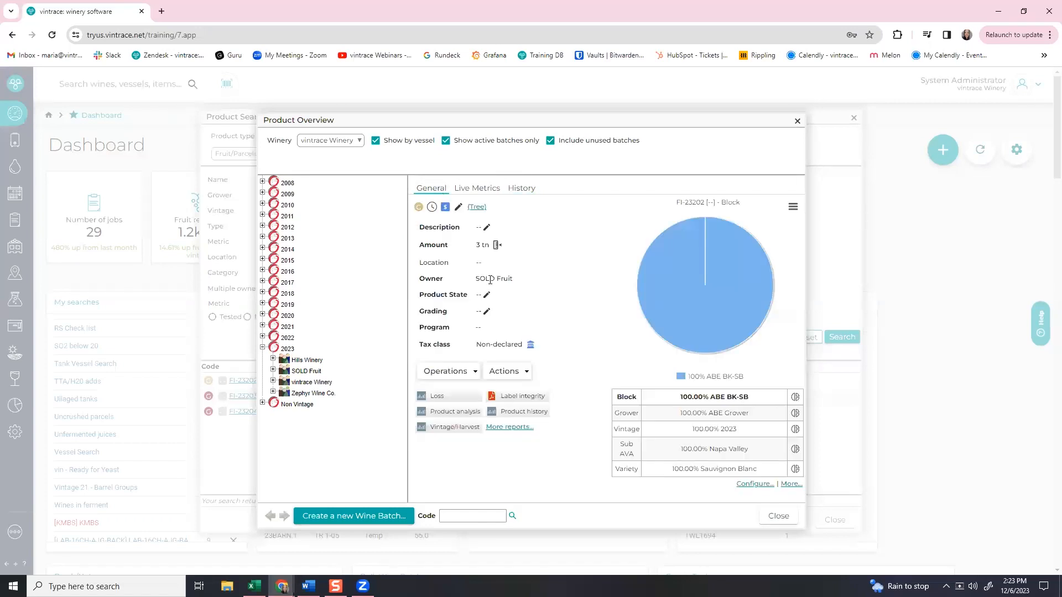
left_click(496, 246)
Save a 12/03/2023 measurement with new amount 0 and the full 6000 lb loss to SOLD Fruit.
left_click(467, 216)
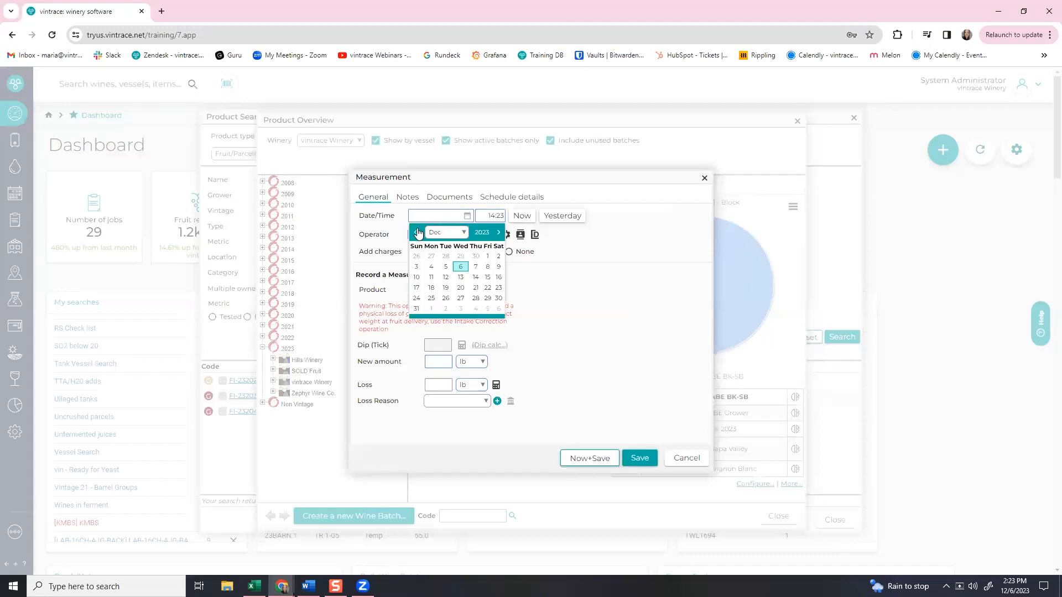
left_click(418, 266)
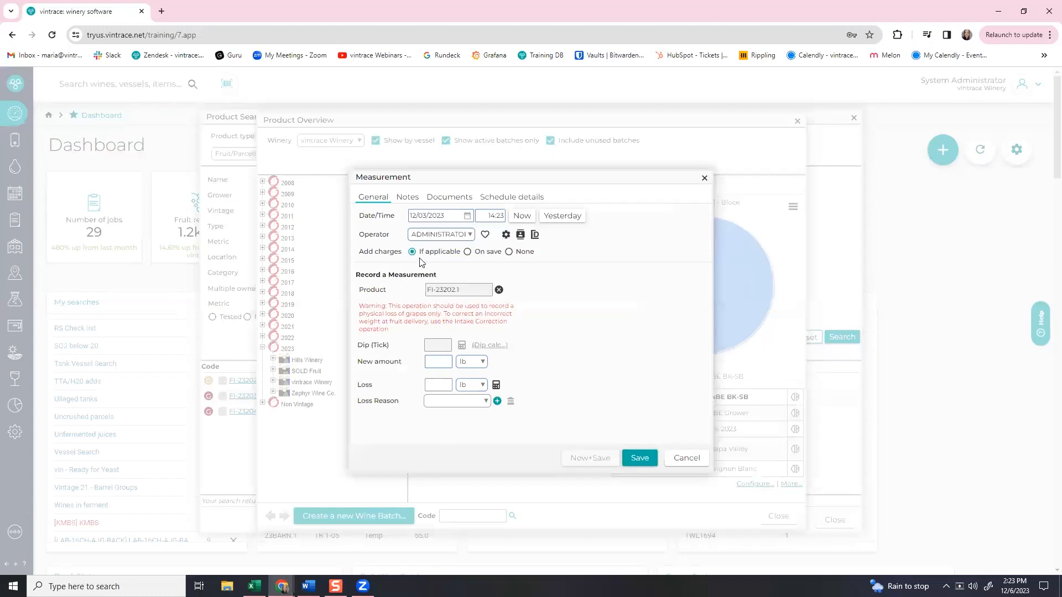
left_click(431, 237)
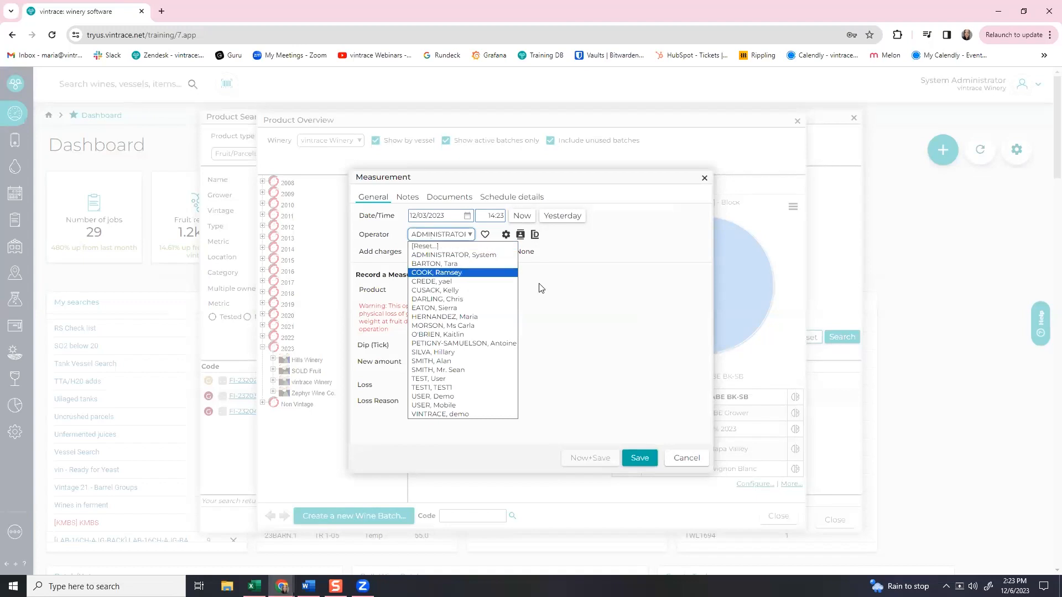
left_click(451, 256)
left_click(438, 363)
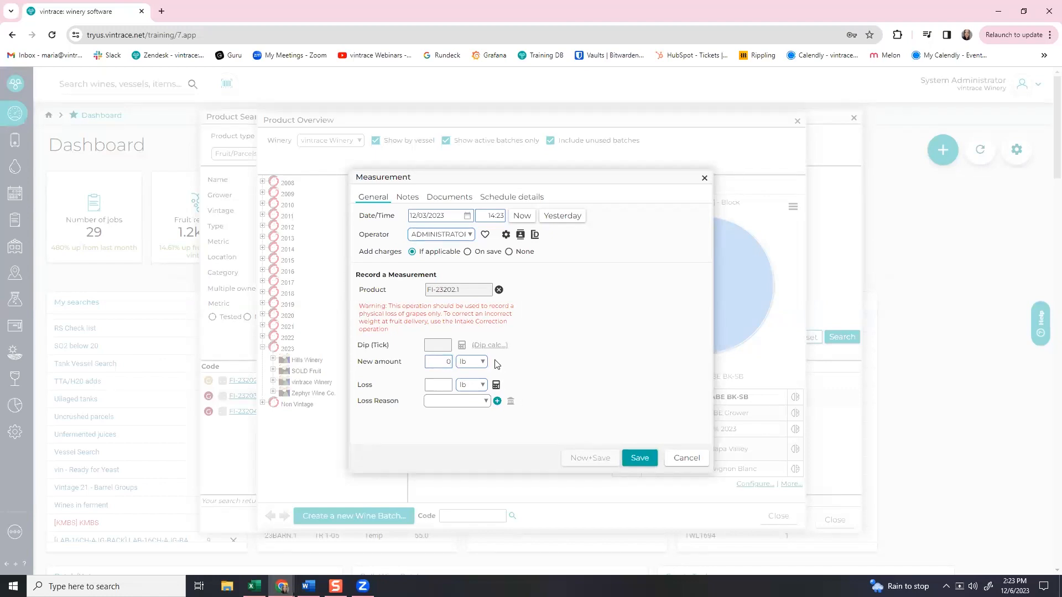
left_click(496, 385)
left_click(435, 406)
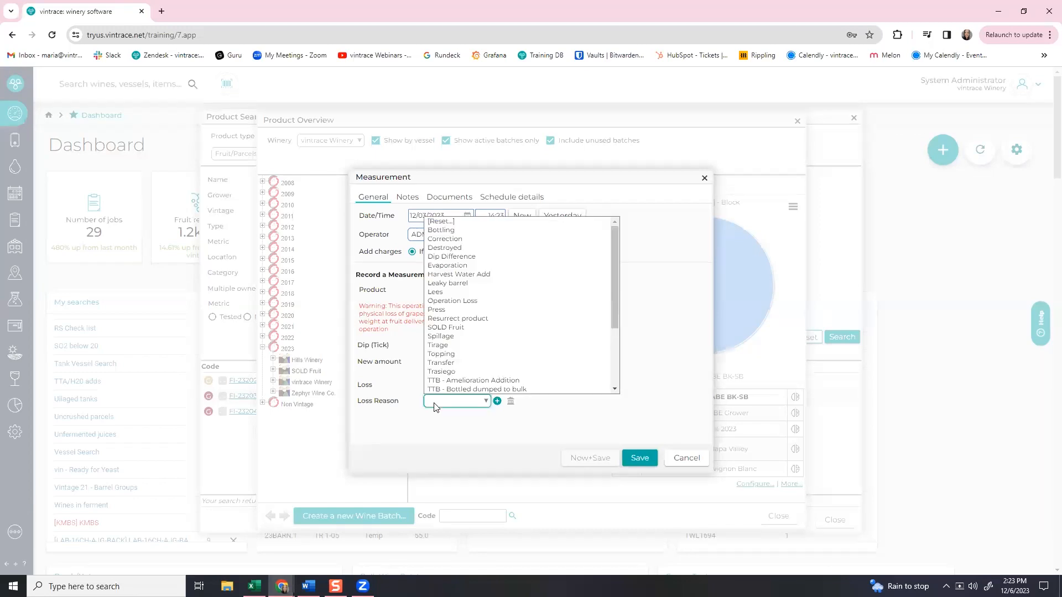
left_click(442, 328)
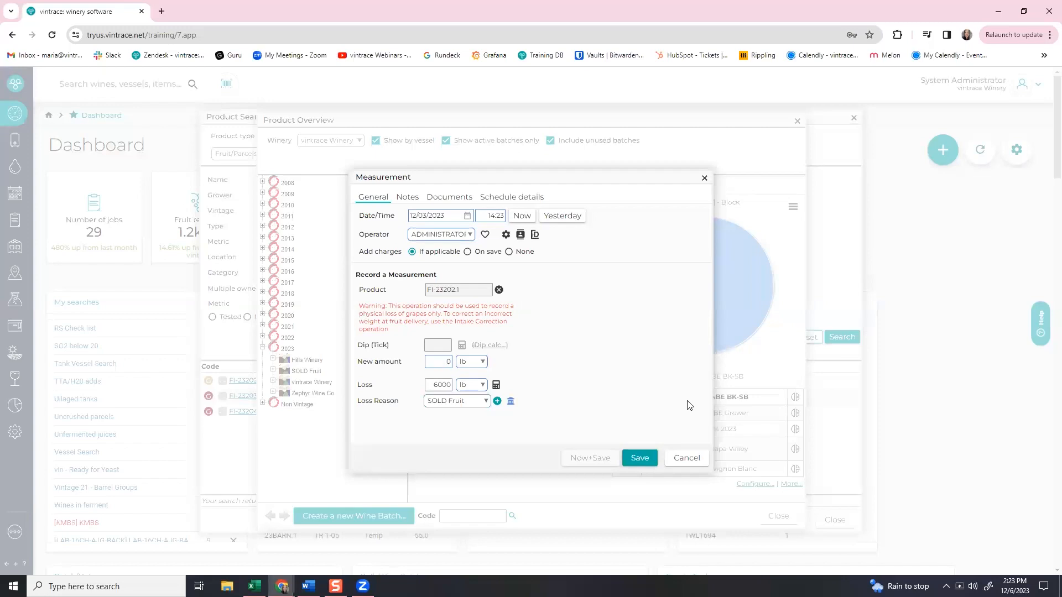
left_click(642, 461)
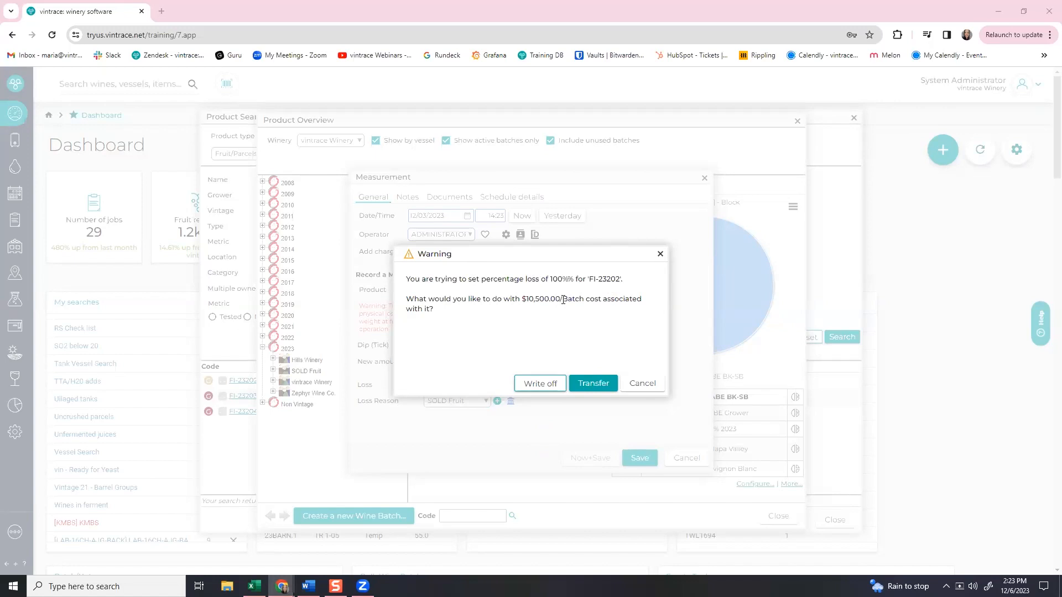
Write off the $10,500.00 batch cost to the Write Off account, then close the overview.
left_click_drag(559, 252, 714, 289)
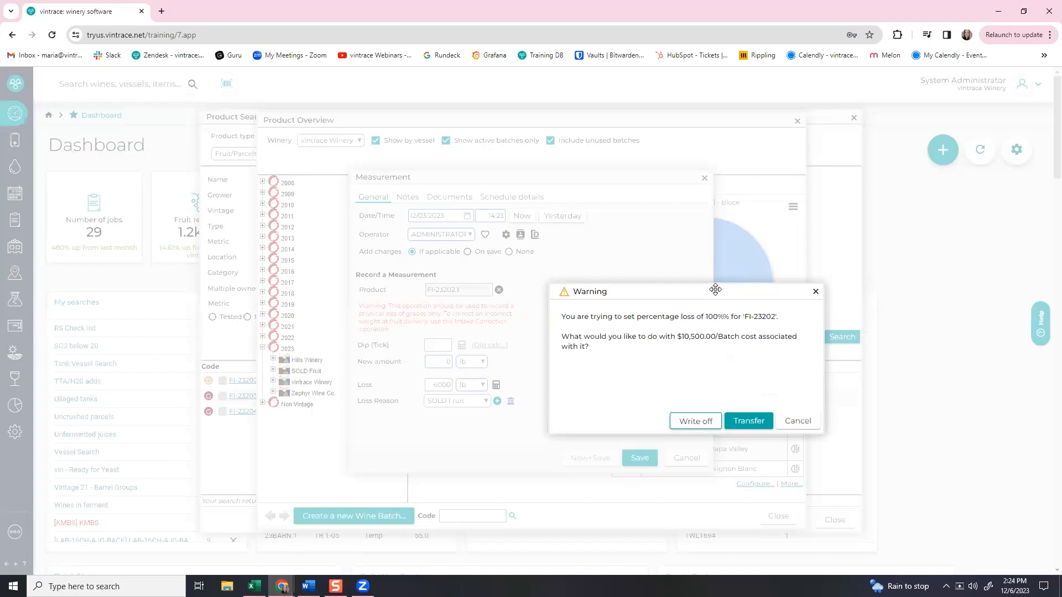
left_click_drag(715, 289, 700, 238)
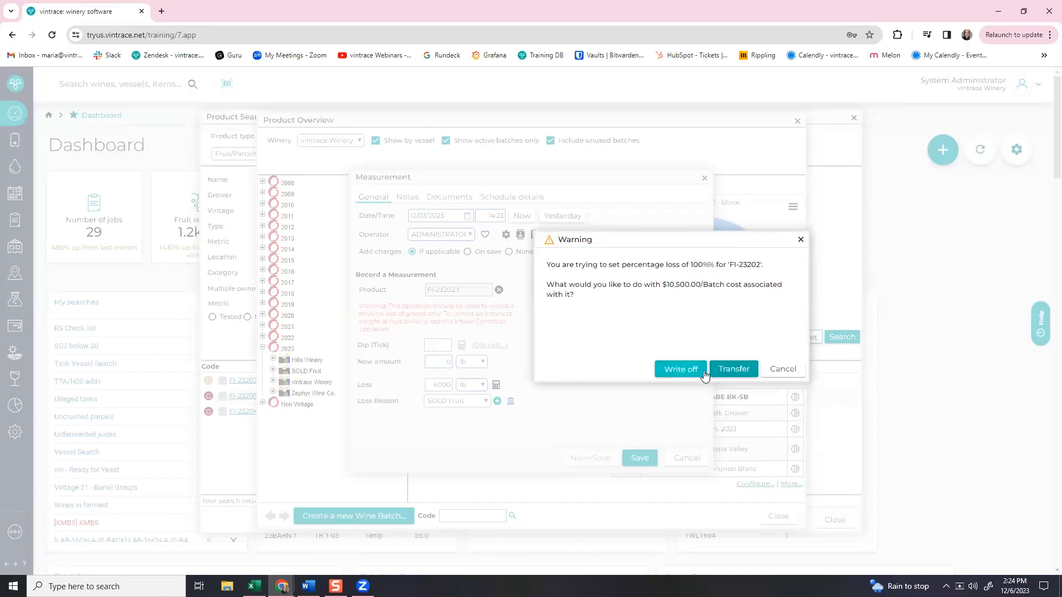
left_click(737, 370)
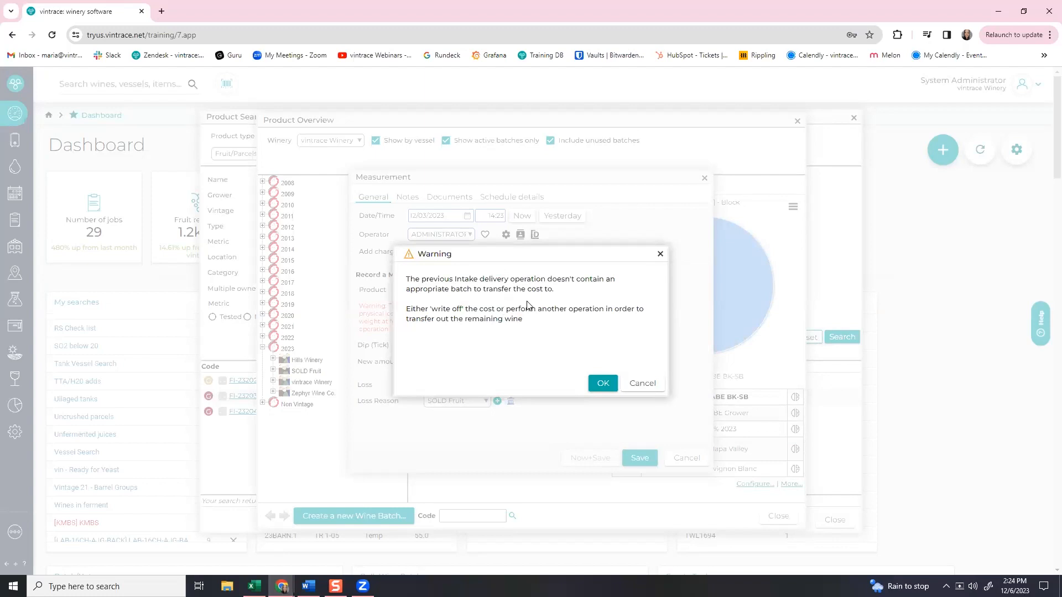
left_click(660, 254)
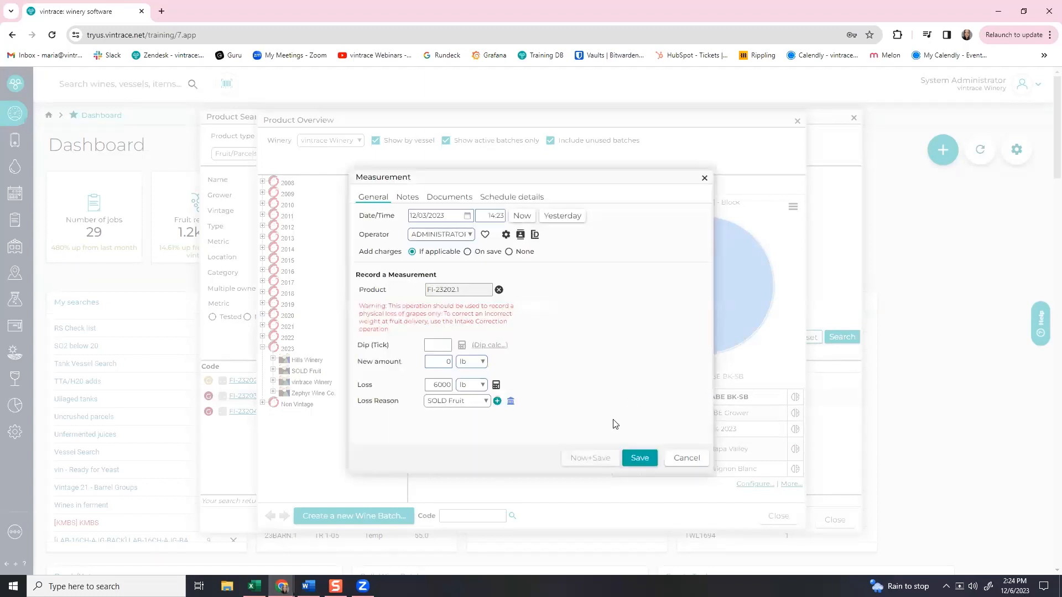
left_click(635, 457)
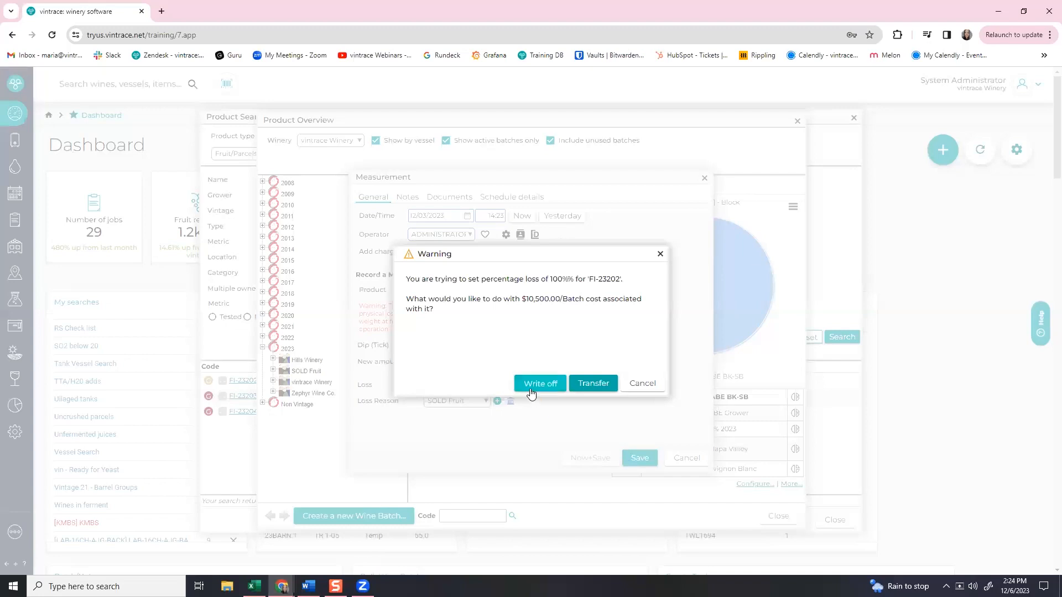
left_click(530, 391)
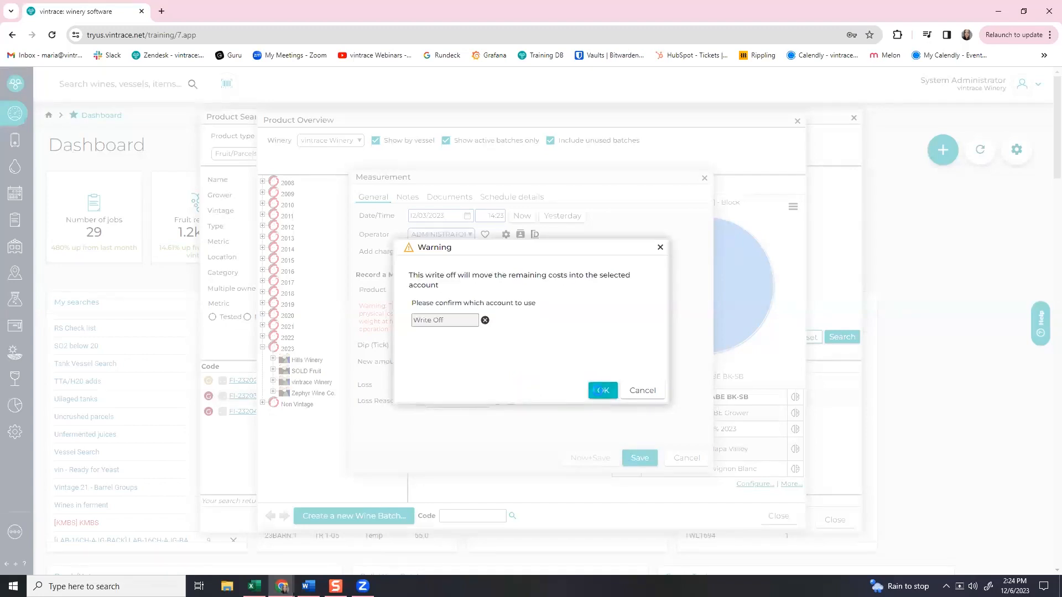
left_click(602, 391)
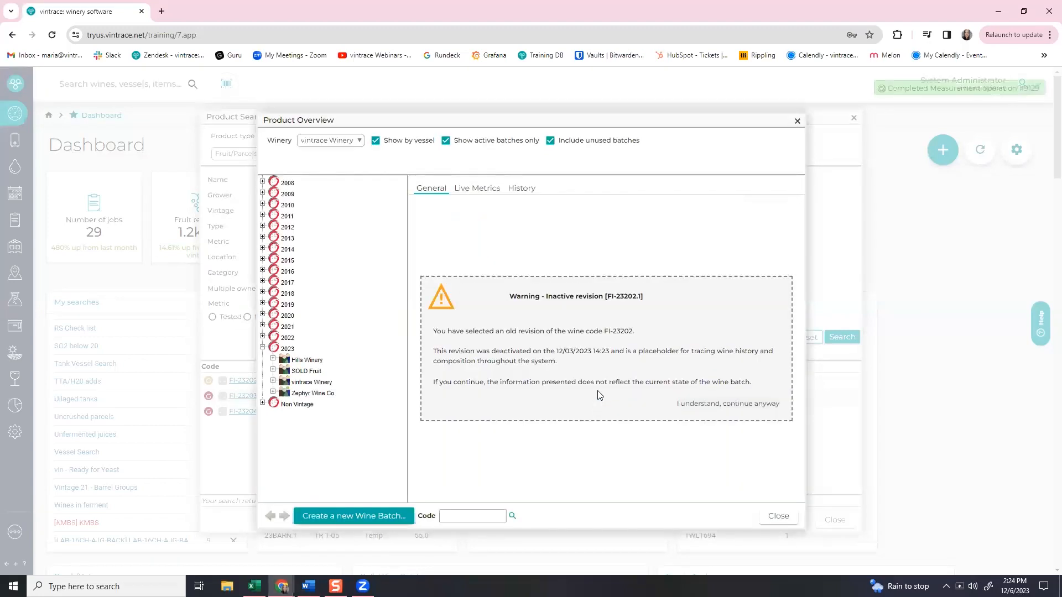
left_click(771, 520)
Rerun the SOLD Fruit parcel search to confirm FI-23202 is gone, then close Product Search.
left_click(841, 337)
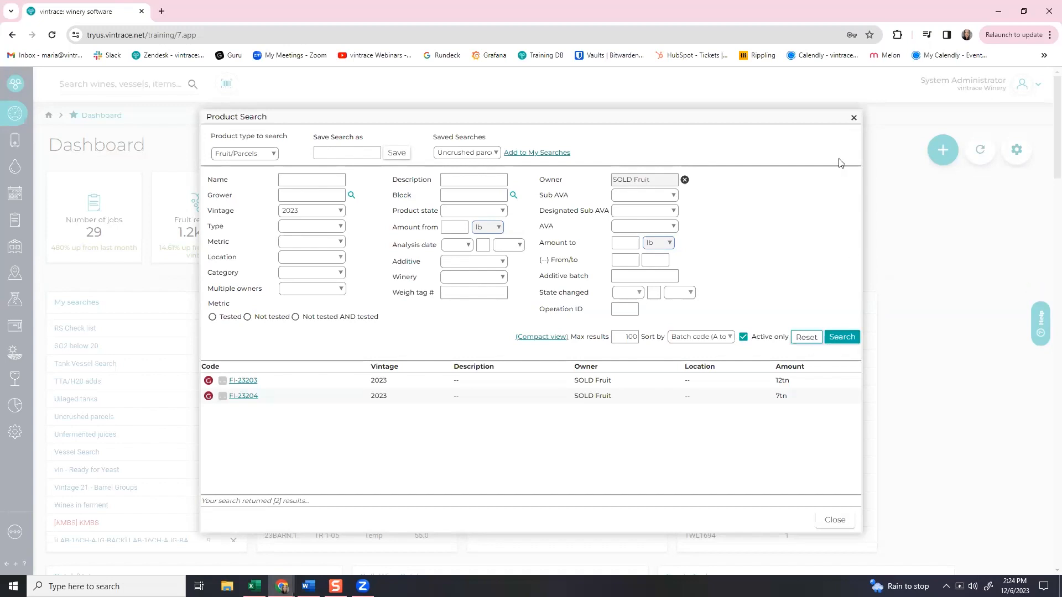
left_click(854, 118)
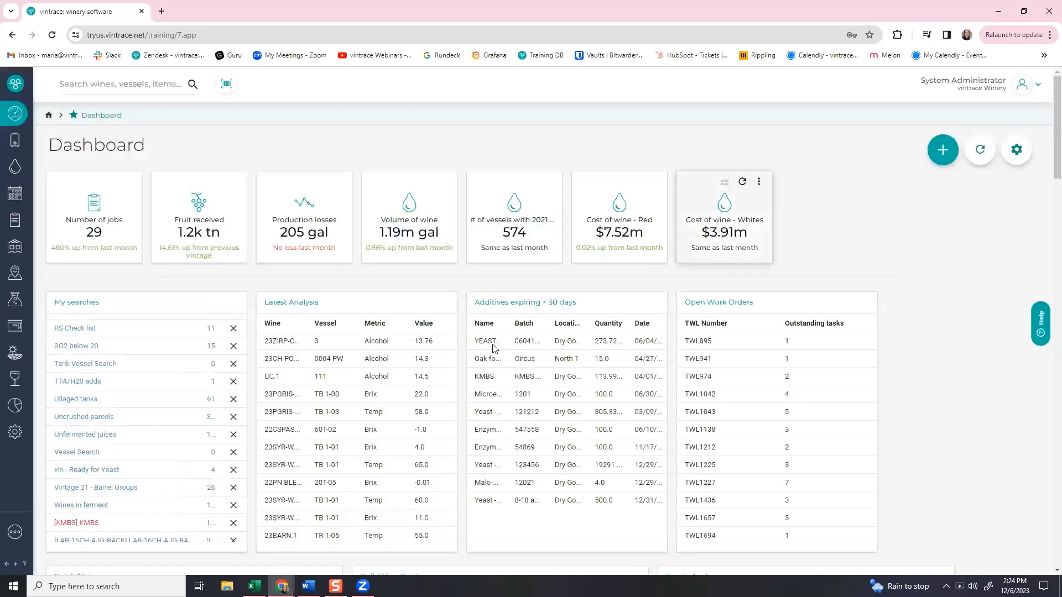
left_click(82, 417)
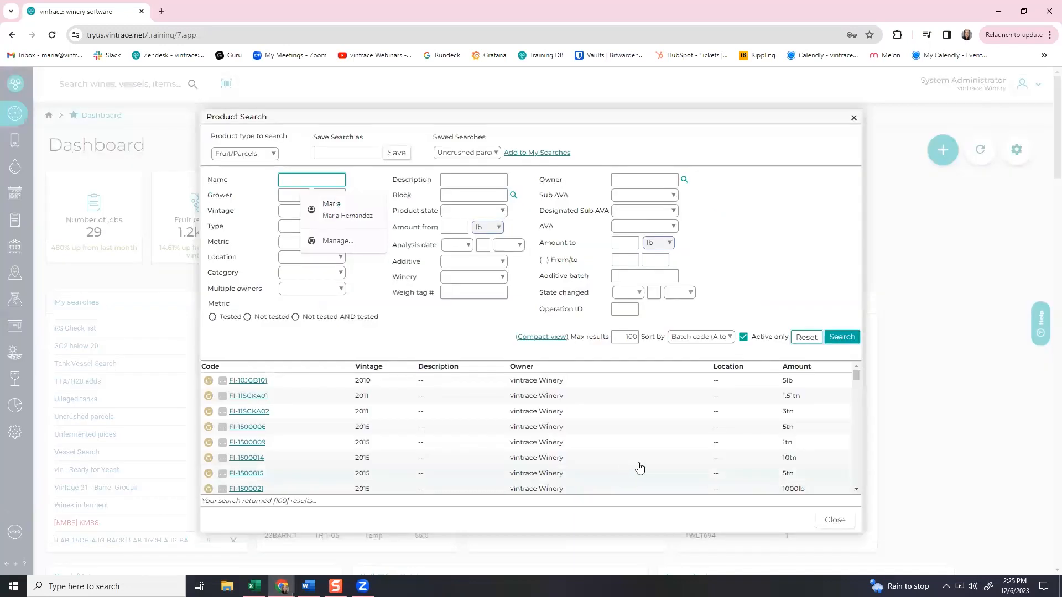
scroll(725, 441, "down", 3)
scroll(795, 445, "up", 1)
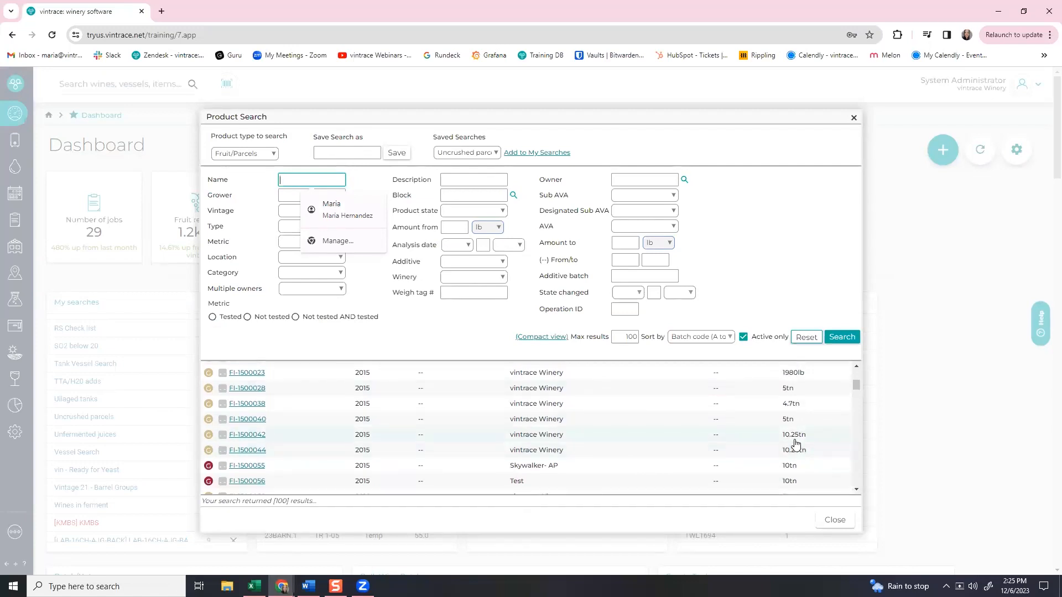
scroll(794, 443, "down", 2)
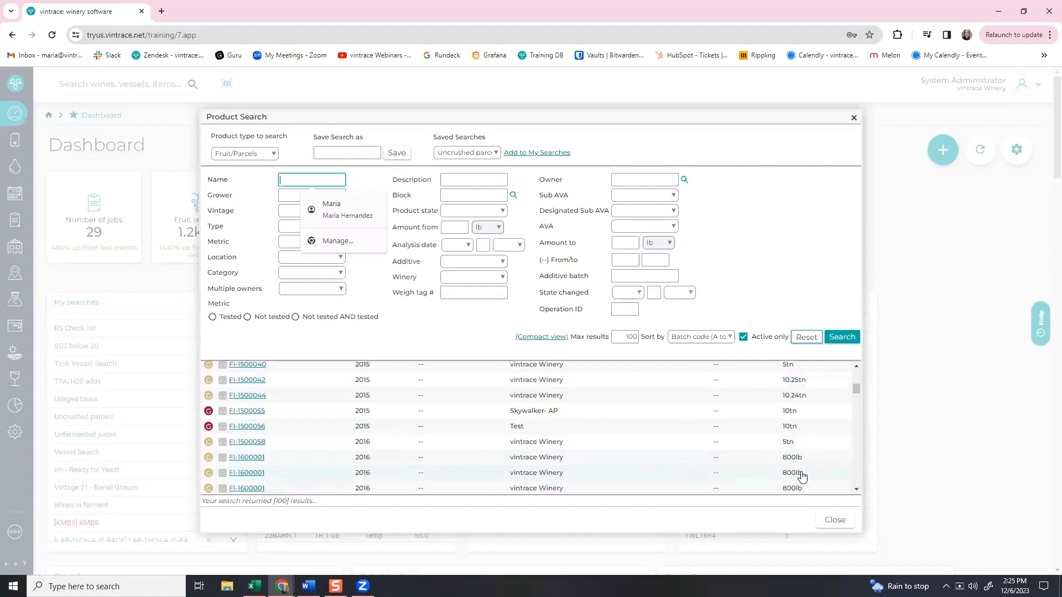
scroll(788, 486, "down", 4)
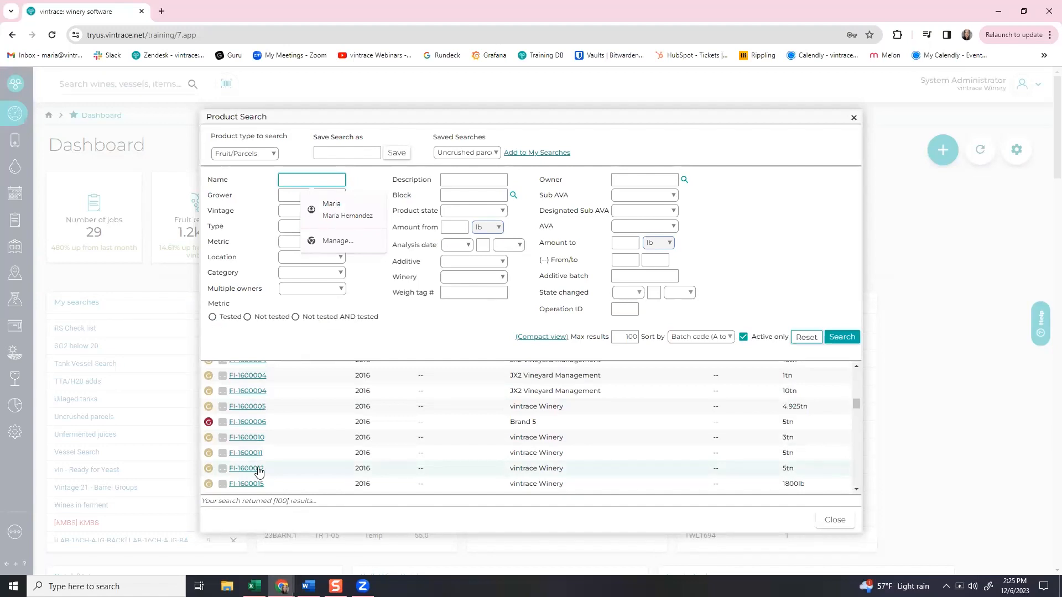
left_click(851, 121)
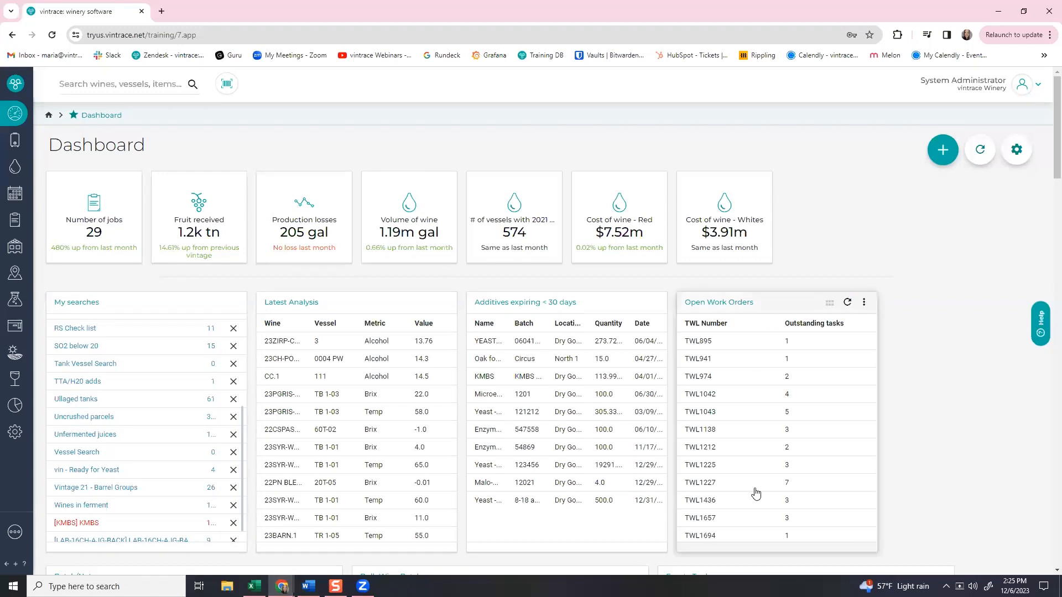
Show the Vessels list of in-use tanks and focus the wines, vessels, items search box.
left_click(13, 145)
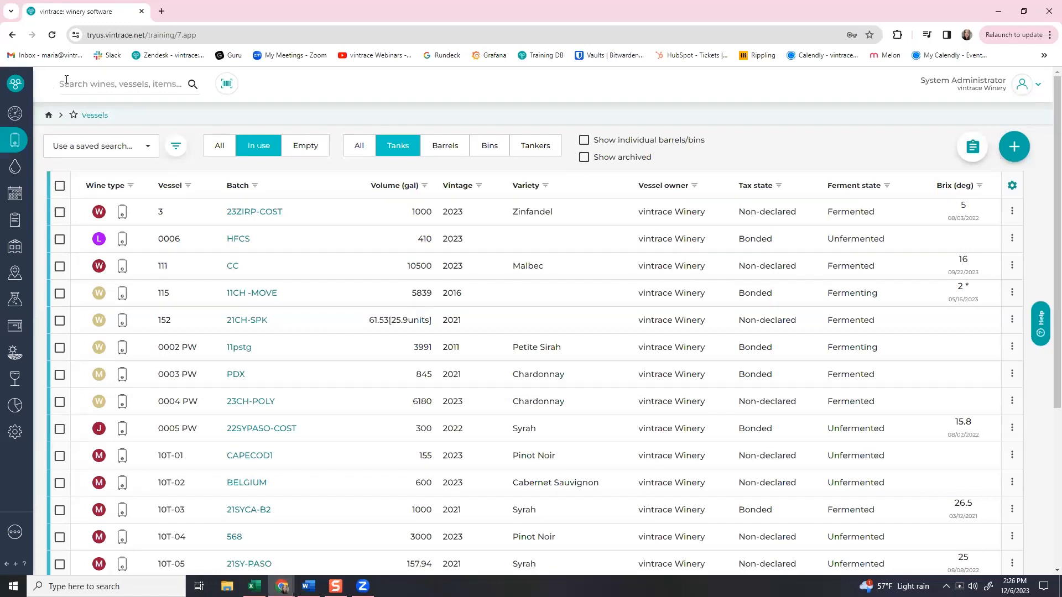
left_click(84, 86)
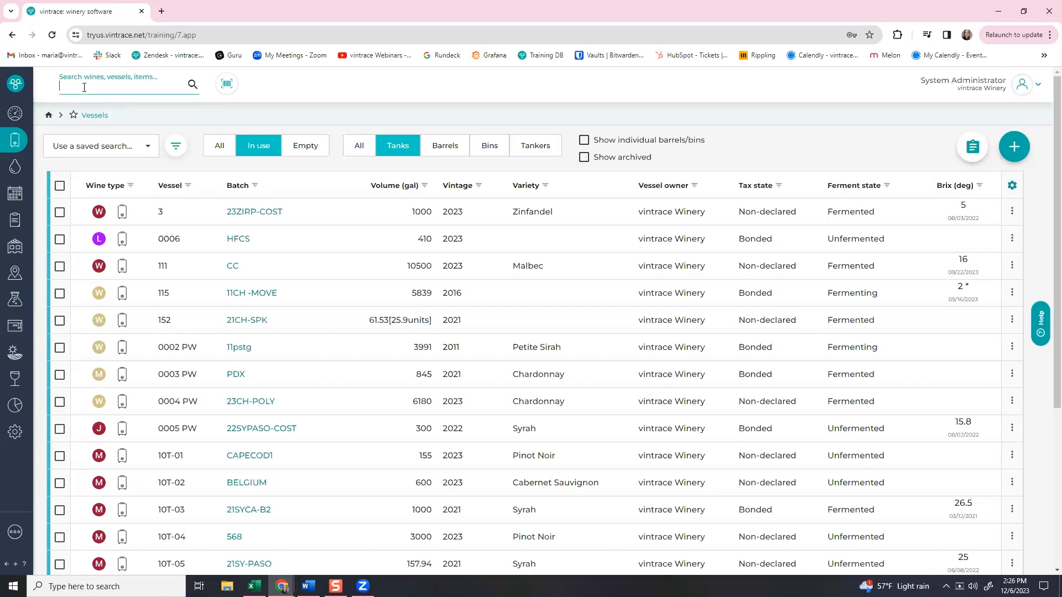
Search '23ch-pol', open 23CH-POLY2, and review the 11 barrels in 23CH-POLY2(BG).
type("23")
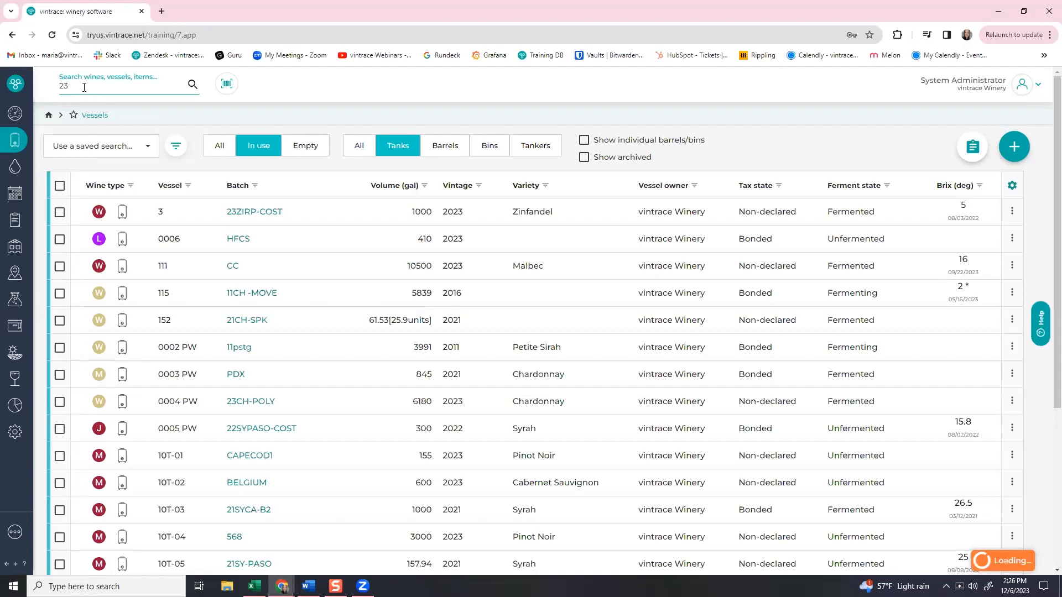
type("ch-pol")
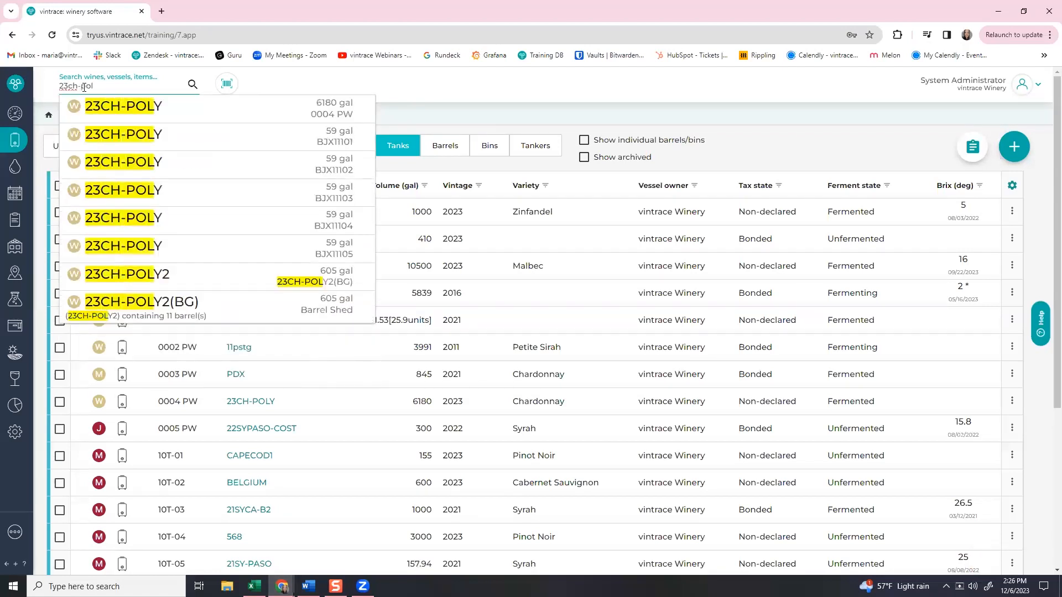
left_click(271, 278)
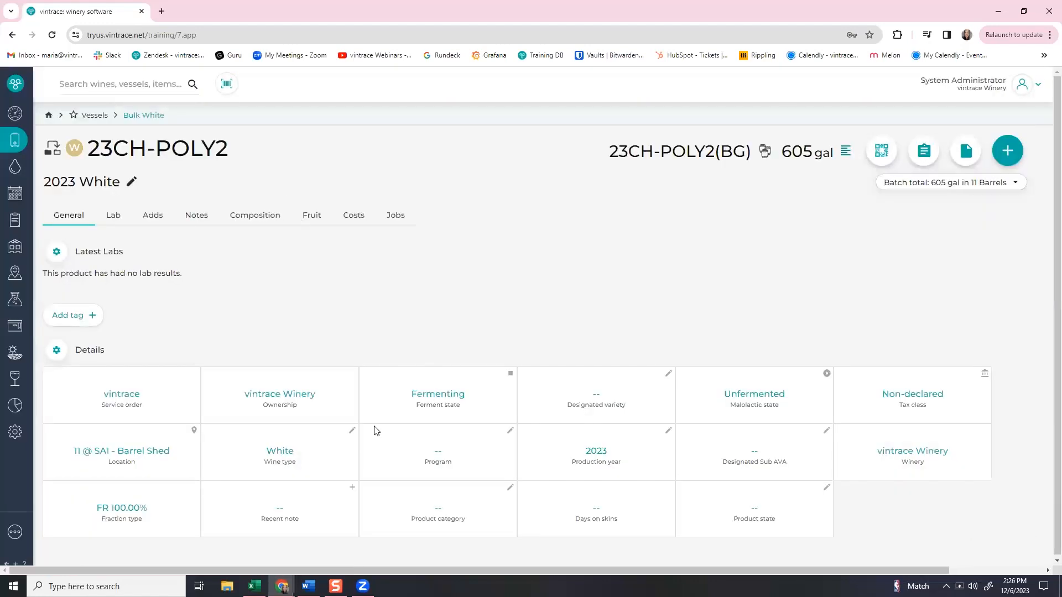
left_click(764, 152)
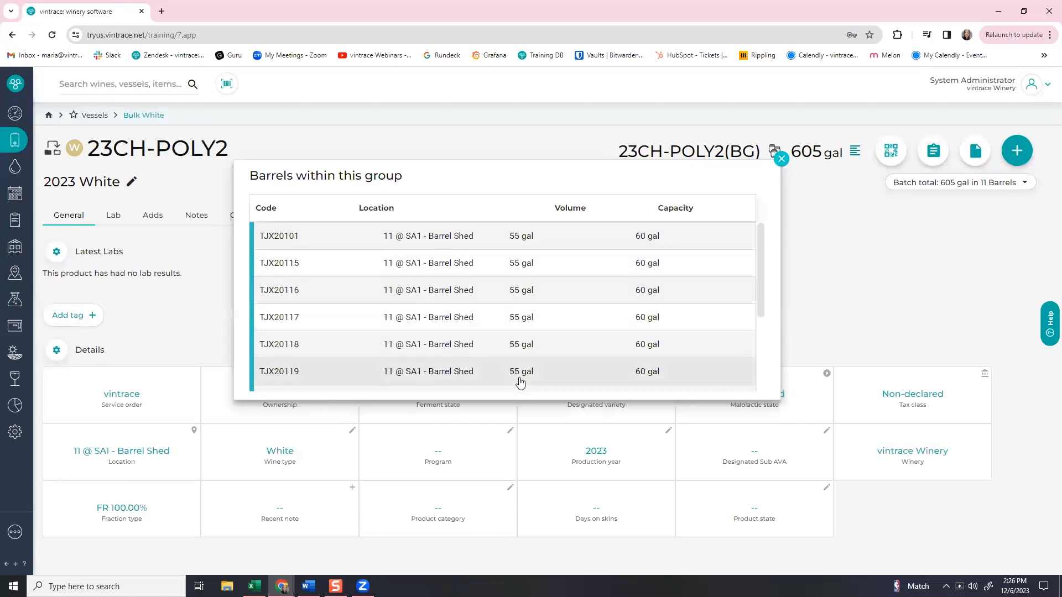
scroll(520, 382, "down", 3)
scroll(519, 382, "up", 3)
left_click(858, 280)
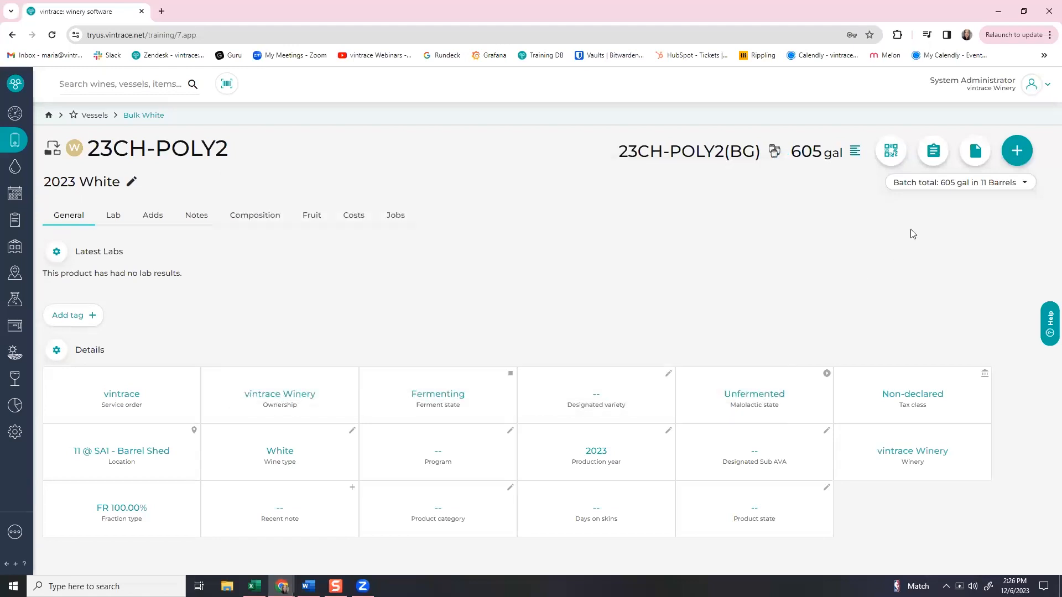
Start a multi topping from 23CH-POLY2(BG) into itself, with mode increase volume by amount.
left_click(933, 151)
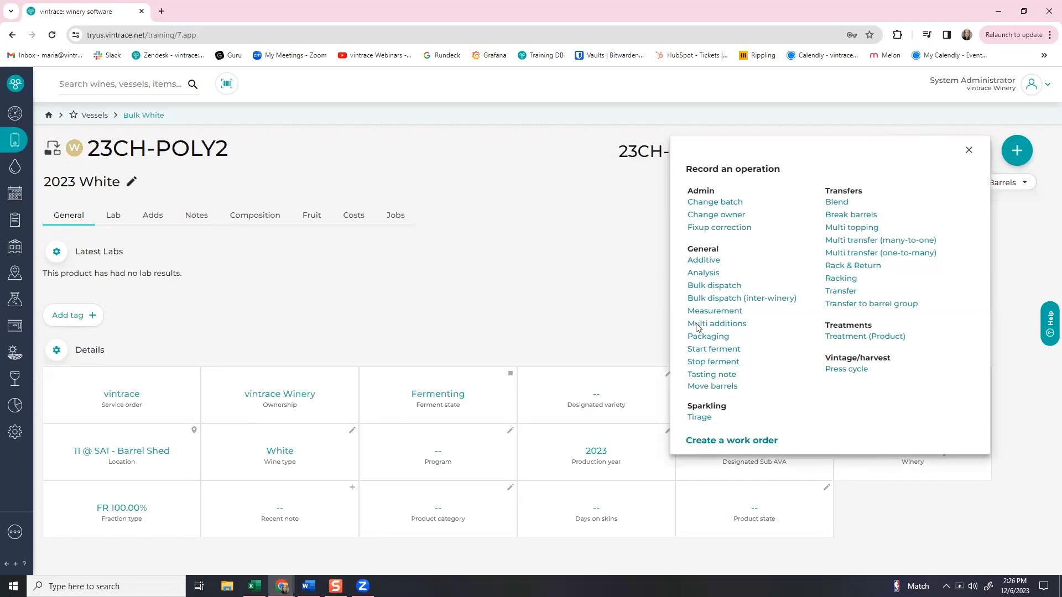
left_click(841, 228)
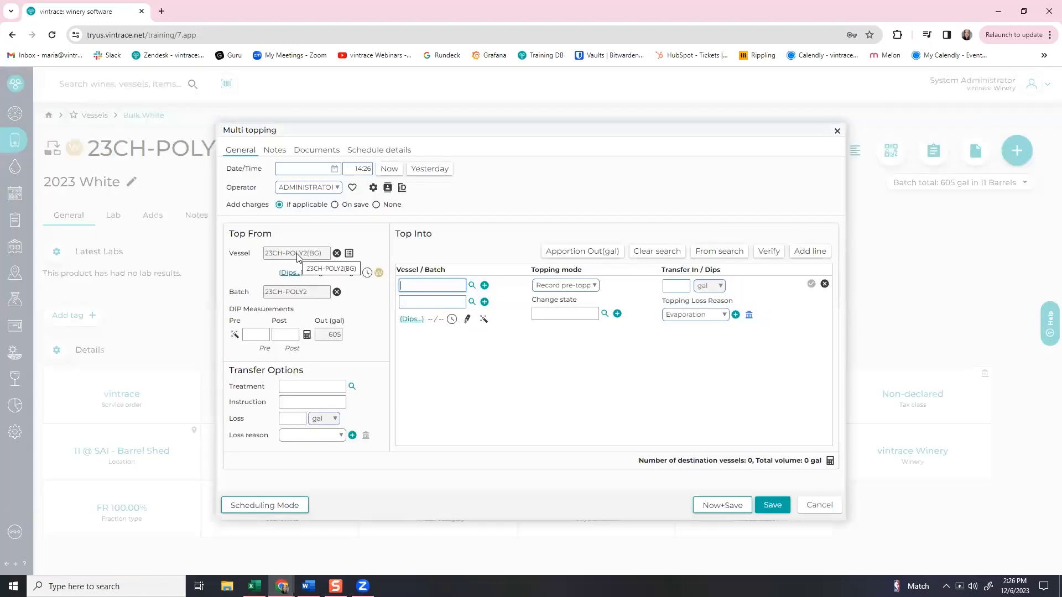
left_click(275, 257)
key("ctrl+c")
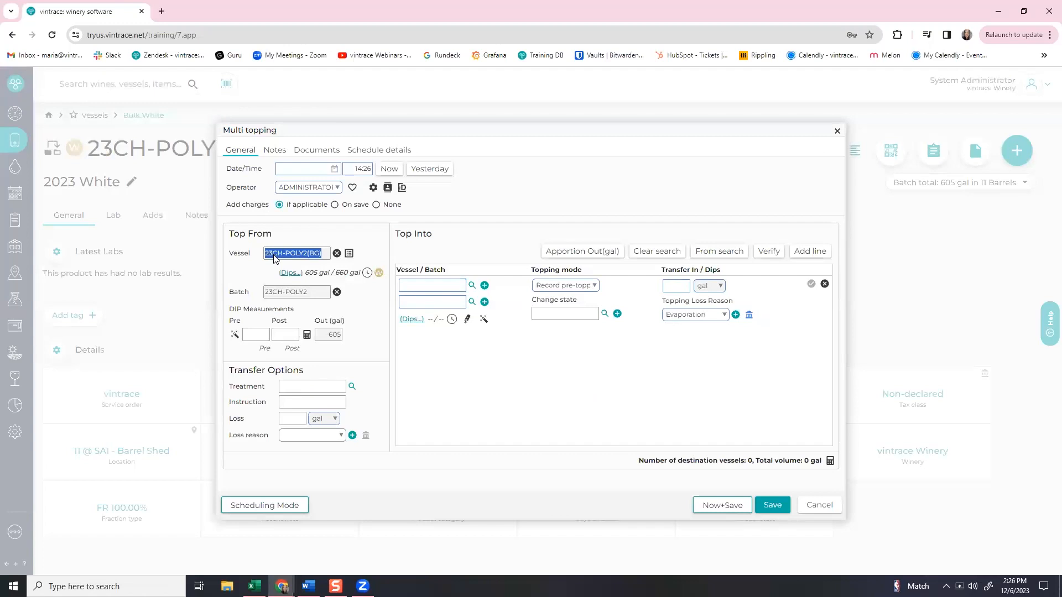
left_click(452, 286)
key("ctrl+v")
left_click(469, 351)
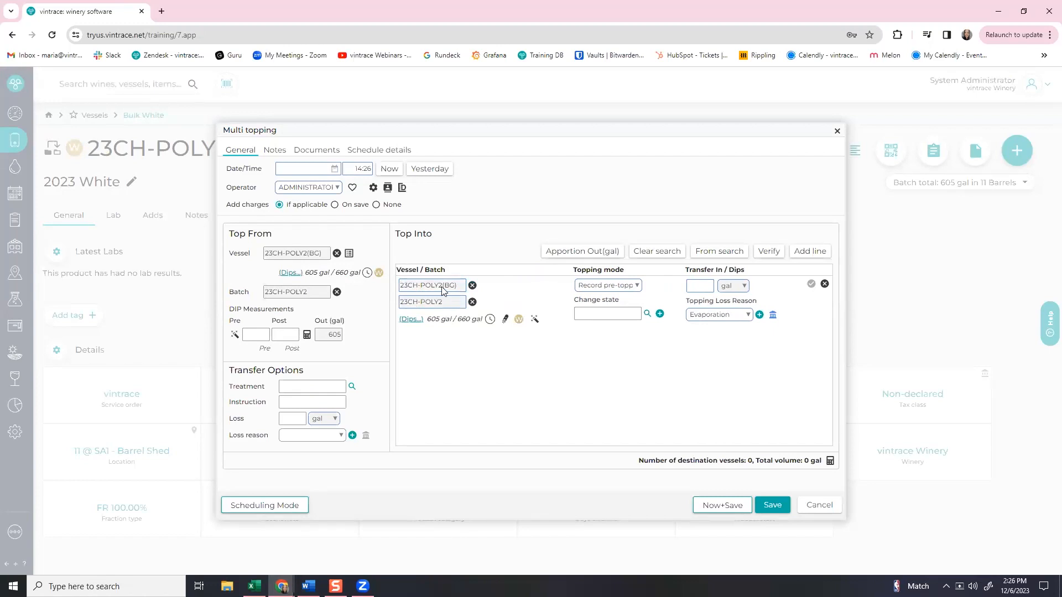
left_click(590, 290)
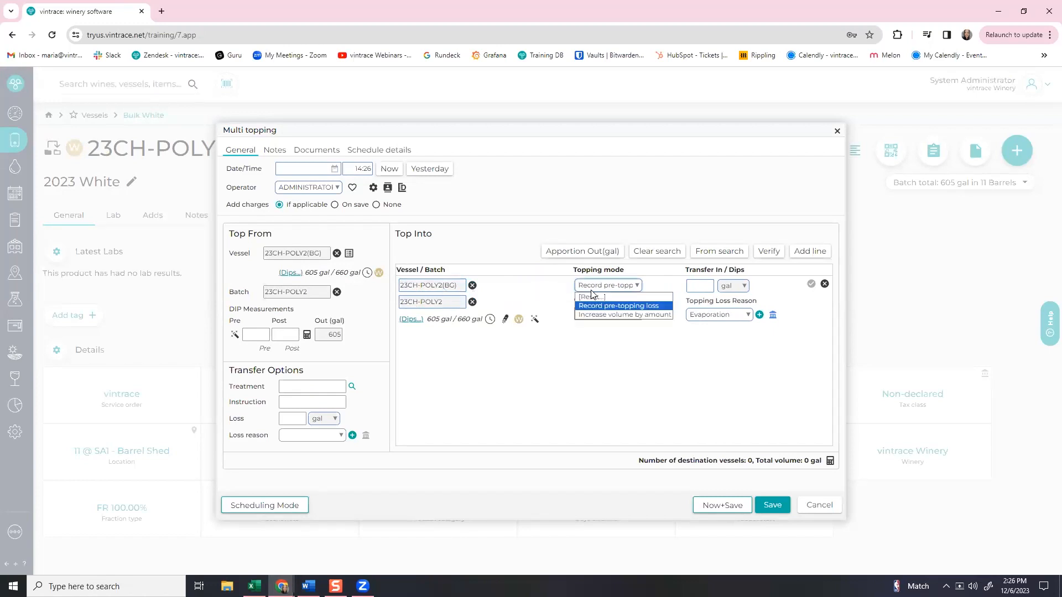
left_click(592, 315)
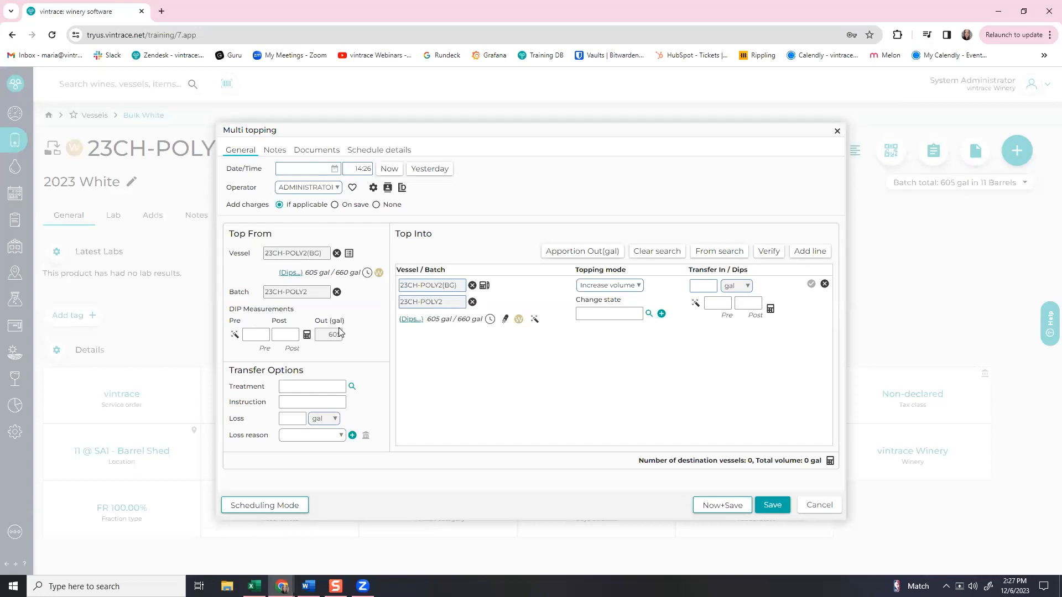
Set barrel TJX20101 to Empty, working out the 55 gal volume from barrel details.
left_click(349, 254)
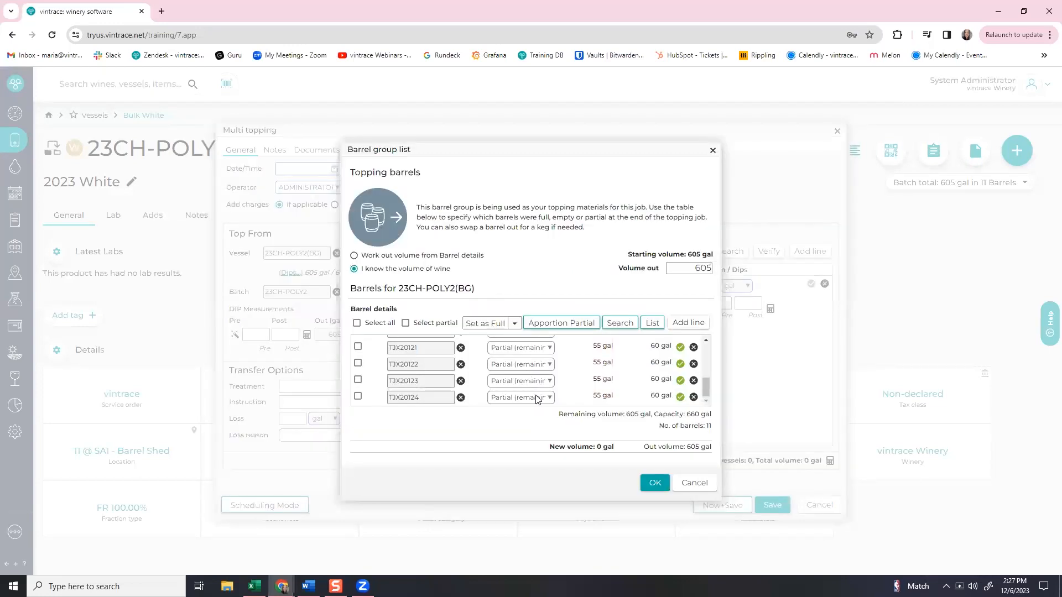
scroll(543, 383, "up", 5)
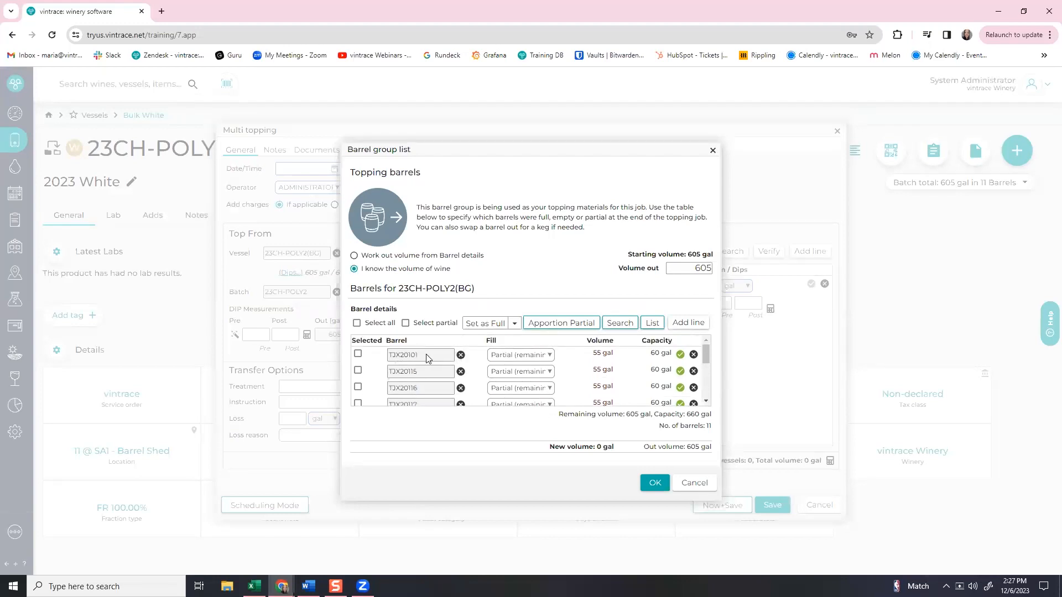
left_click(523, 357)
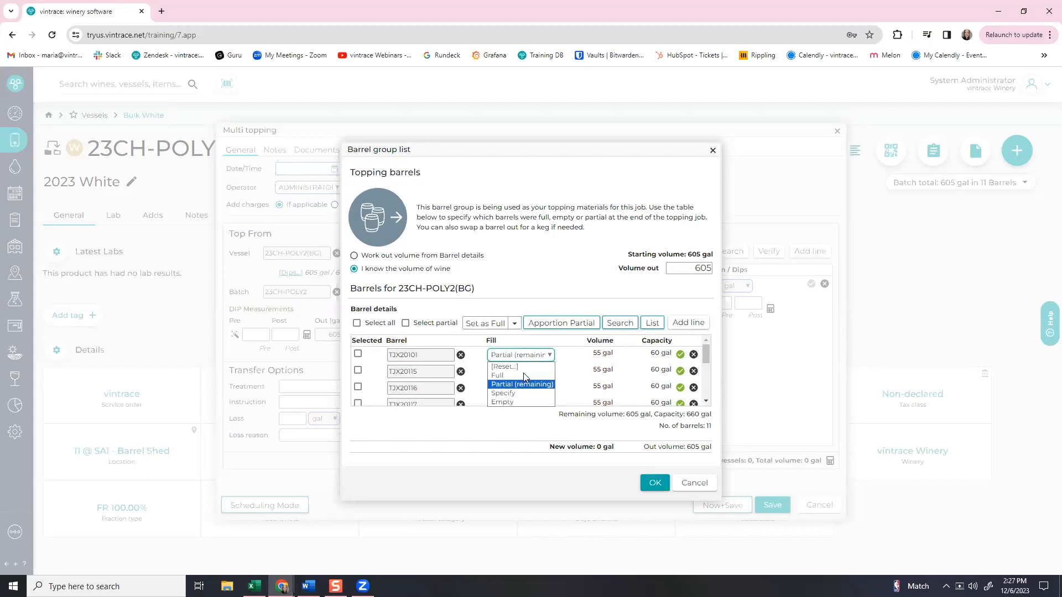
left_click(518, 403)
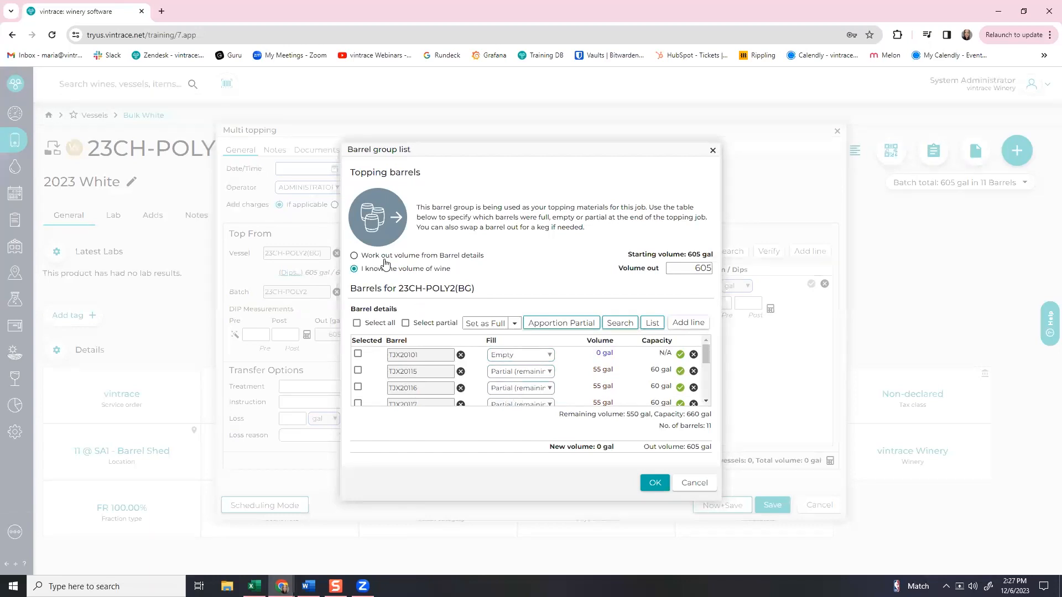
left_click(416, 256)
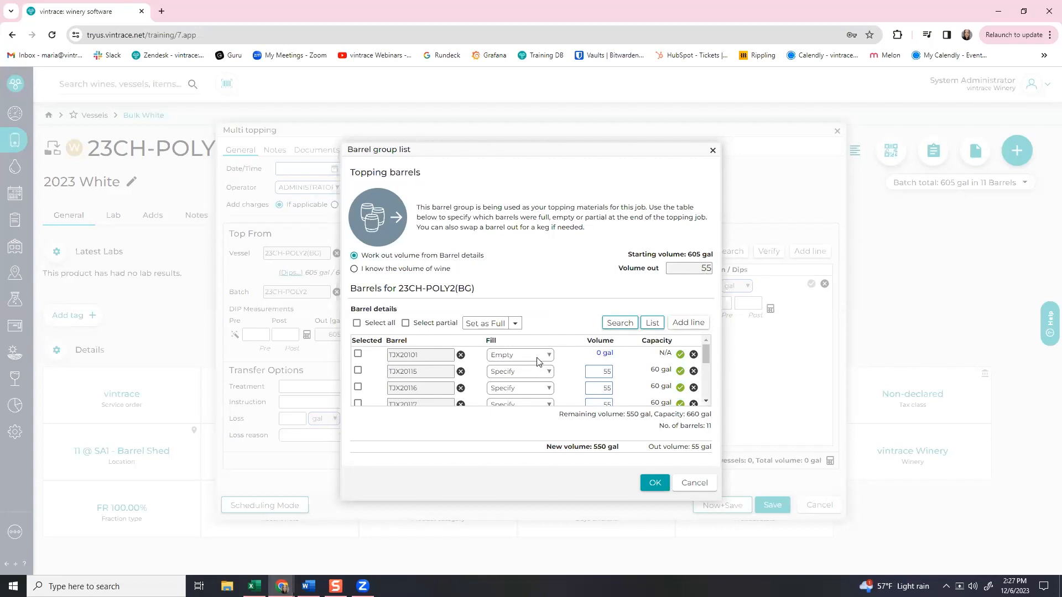
left_click(655, 483)
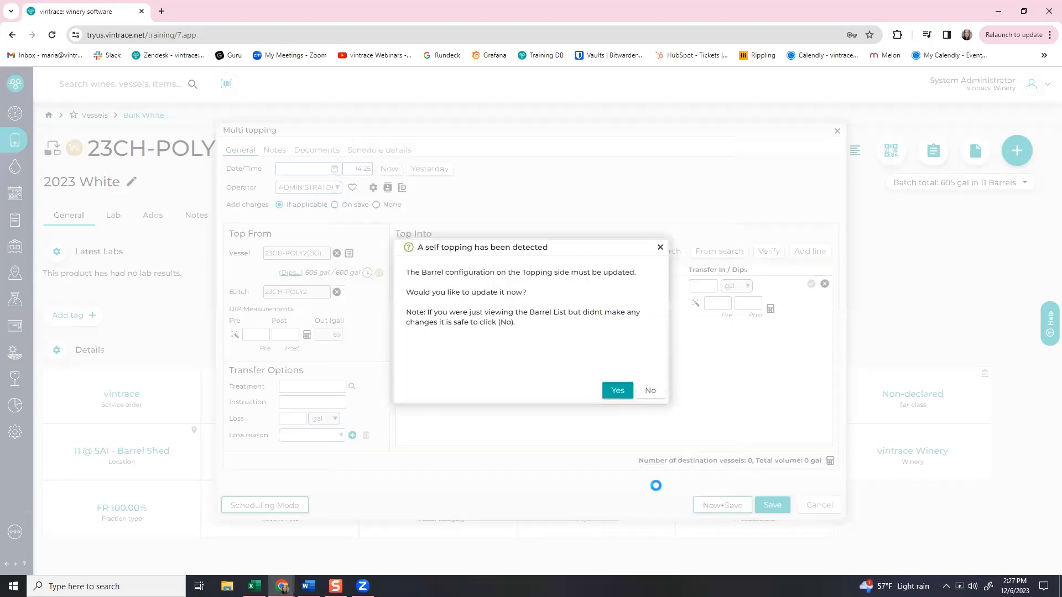
left_click(624, 393)
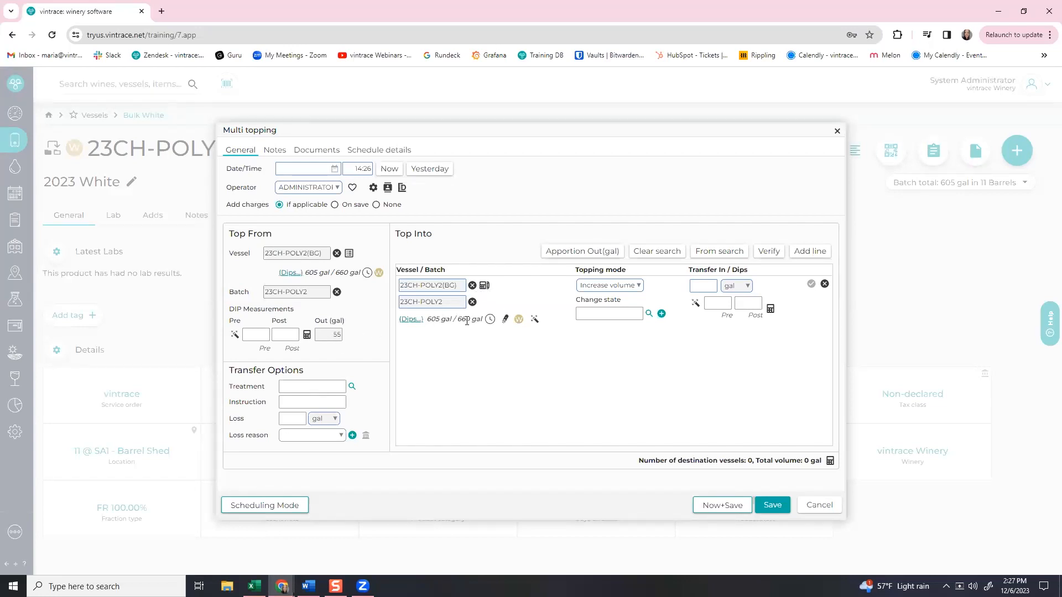
Remove TJX20101 from the receiving barrels and set the other ten to Full for 50 gal in.
left_click(483, 287)
scroll(602, 393, "up", 5)
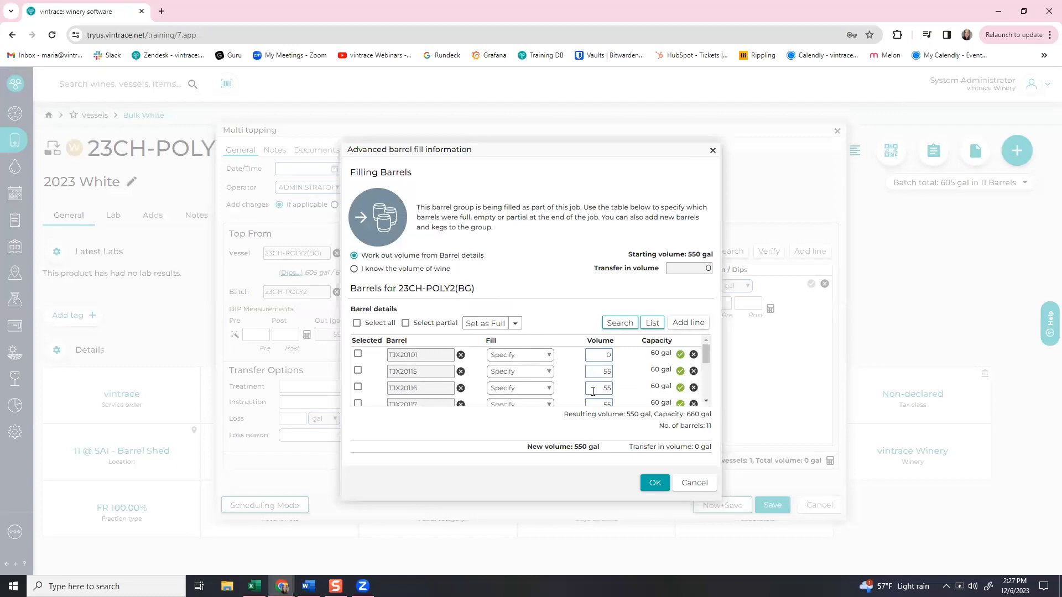
type("0")
left_click(694, 355)
left_click(356, 324)
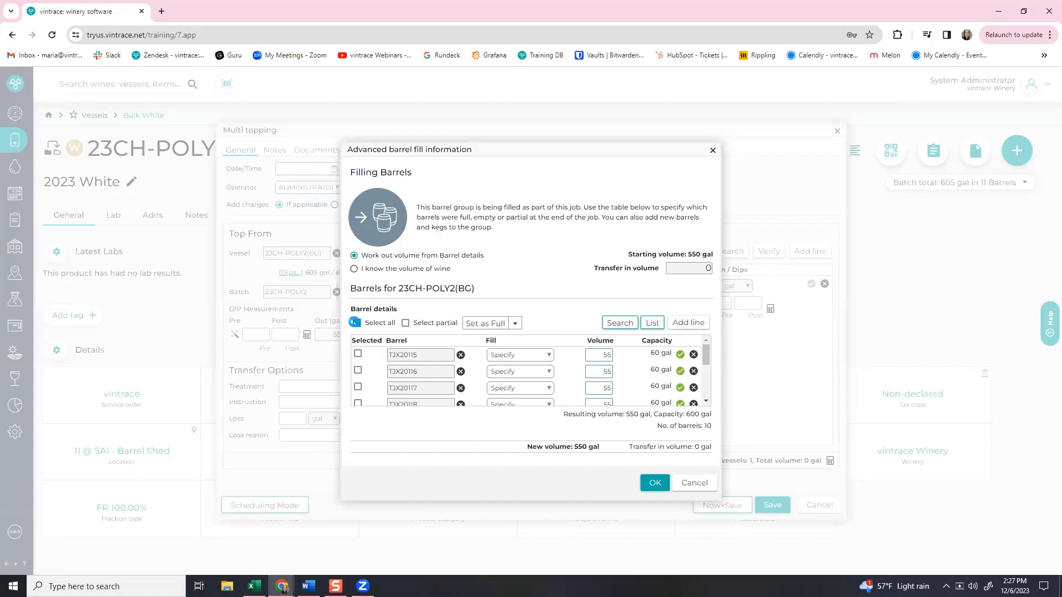
left_click(515, 324)
left_click(514, 339)
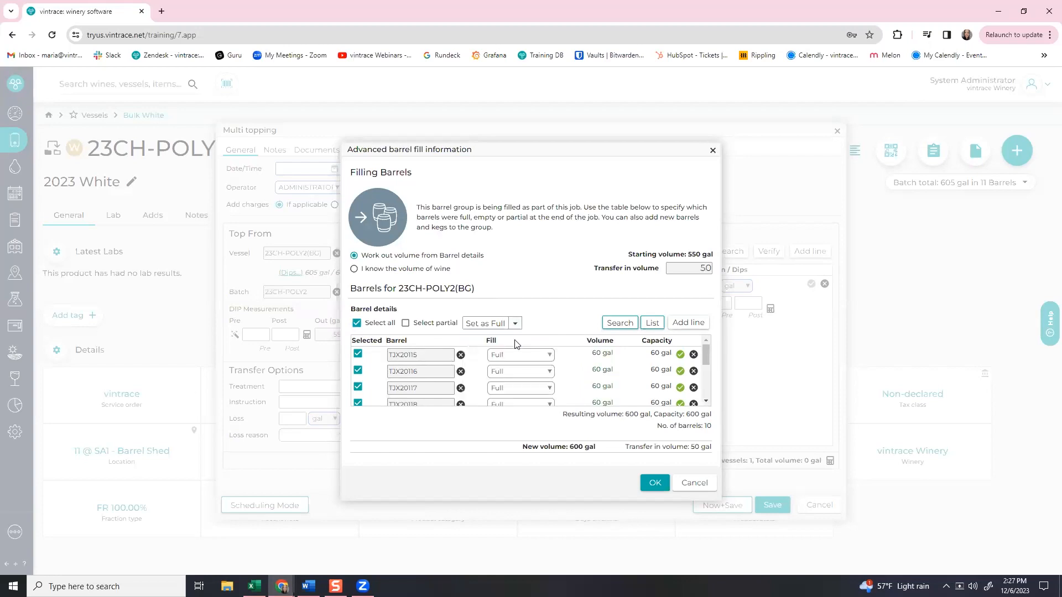
scroll(596, 362, "down", 3)
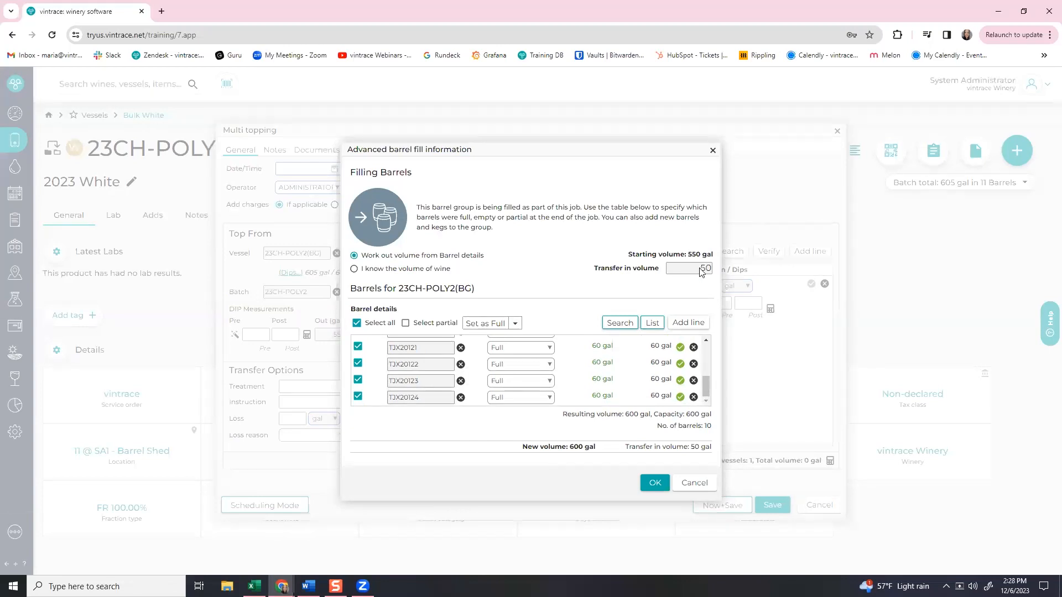
left_click(655, 482)
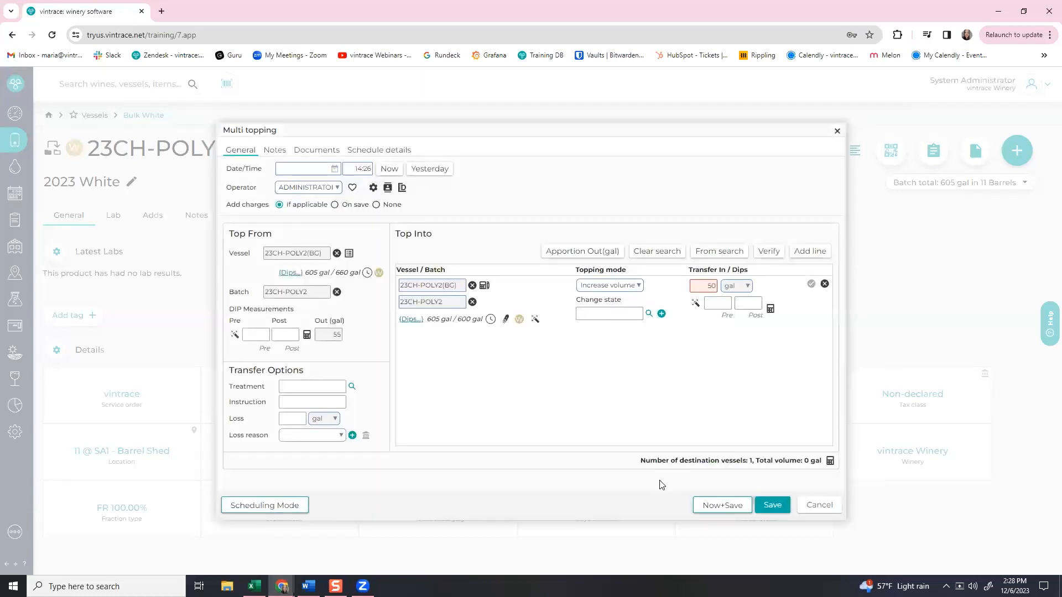
Record a 5 gal loss with reason Topping, date the job now, and save it.
left_click(829, 461)
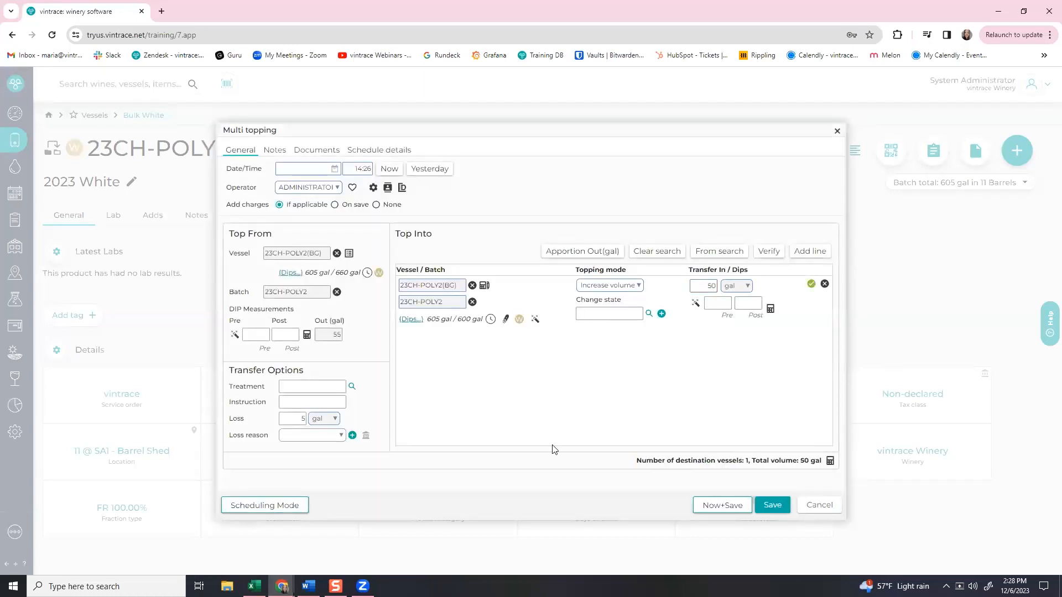
left_click(311, 436)
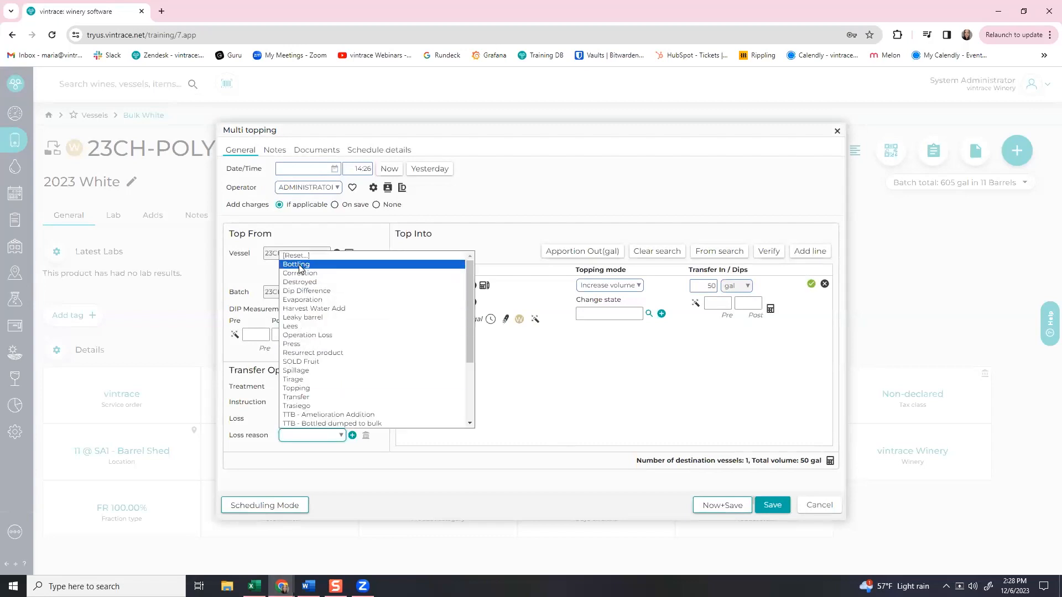
left_click(308, 387)
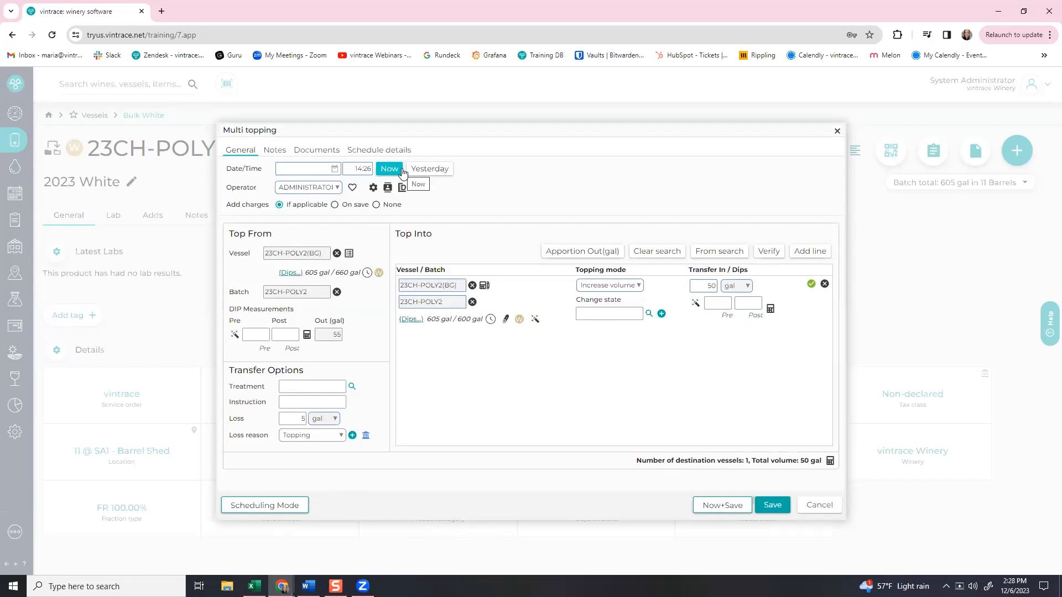
left_click(417, 173)
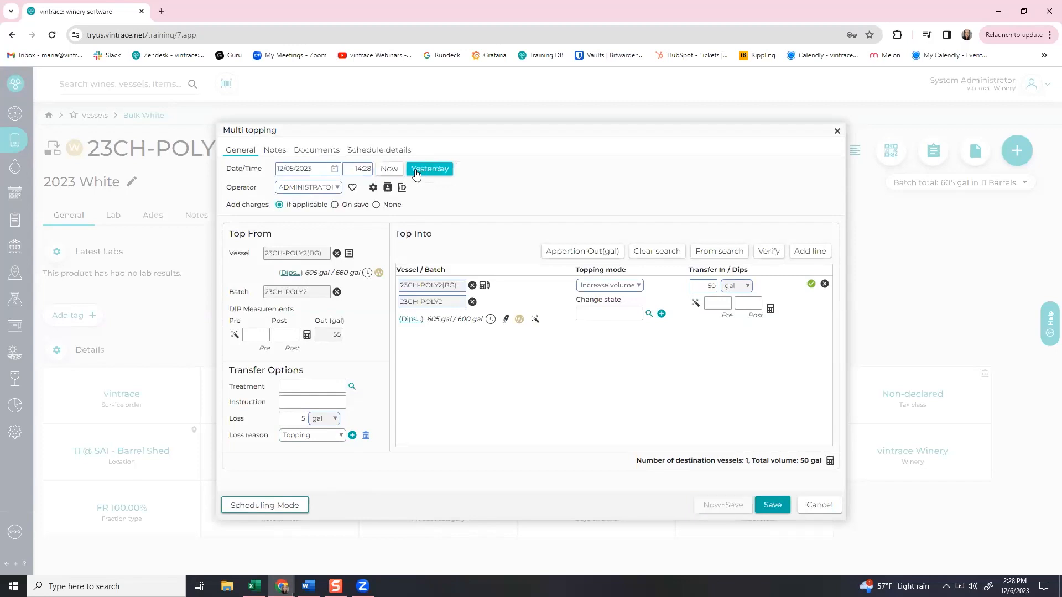
left_click(389, 169)
left_click(771, 508)
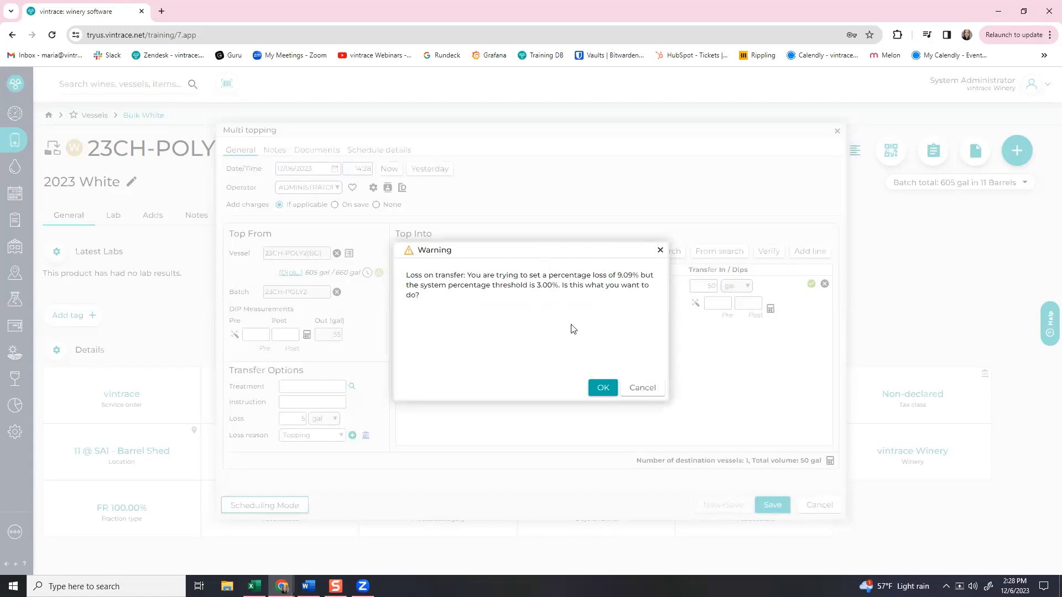
Accept the 9.09% loss warning, then find and open 23CH-POLY2 by searching vessels for '23ch-pol'.
left_click(600, 389)
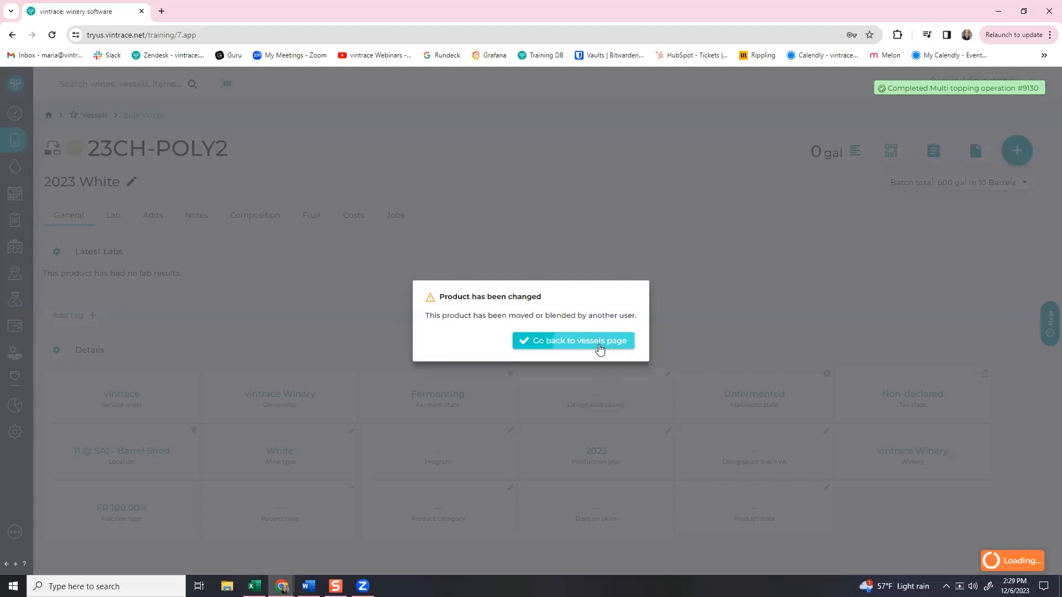
left_click(600, 348)
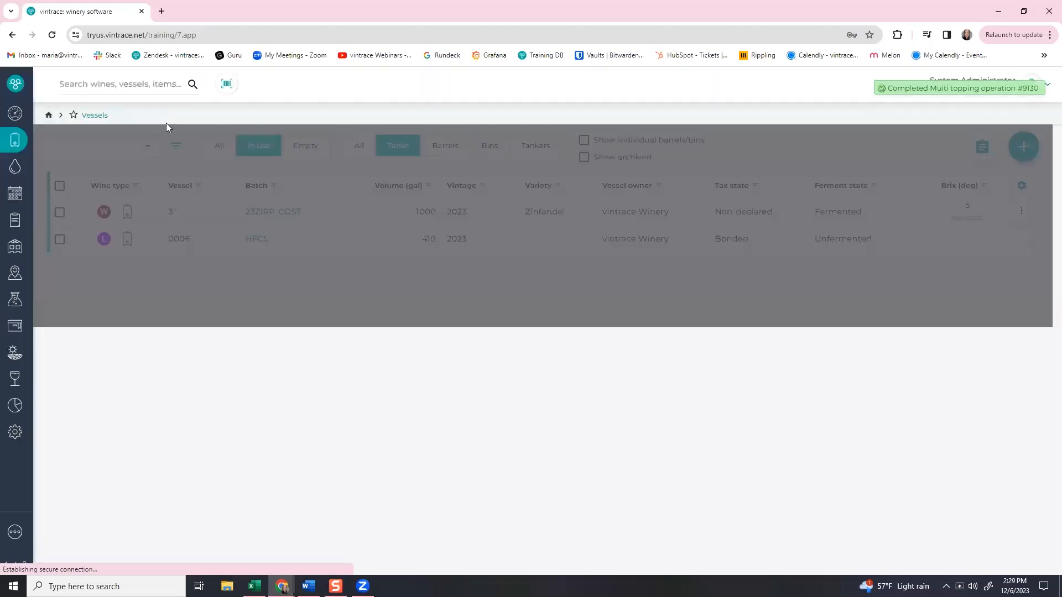
left_click(120, 86)
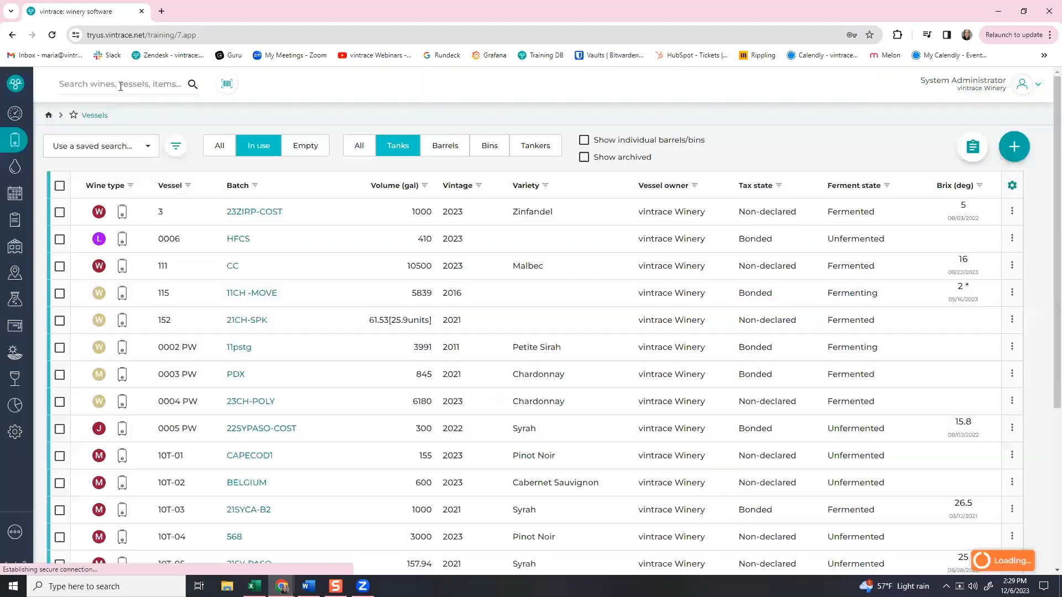
type("23ch")
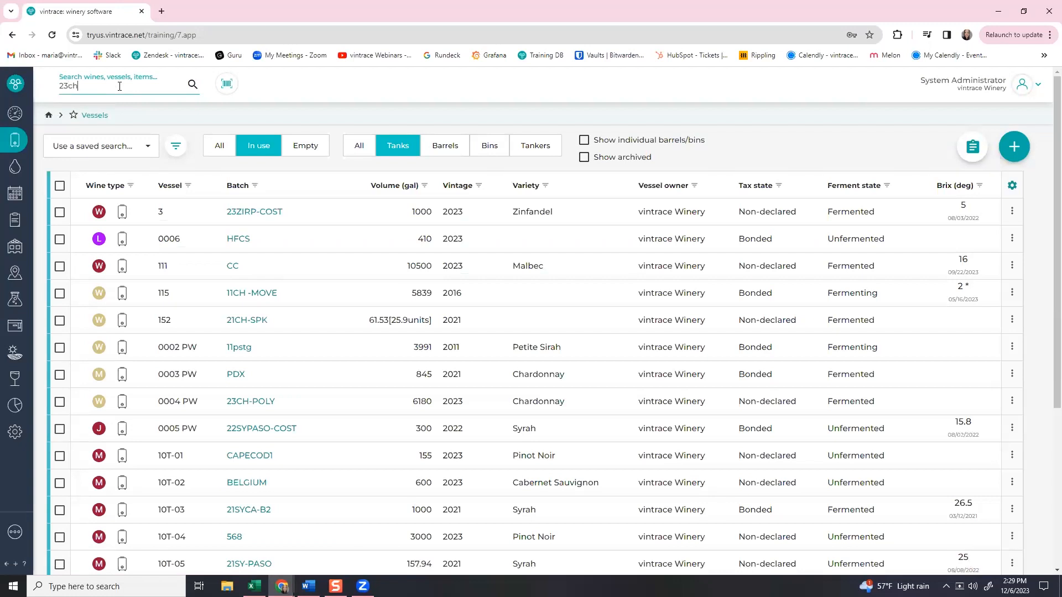
type("-pol")
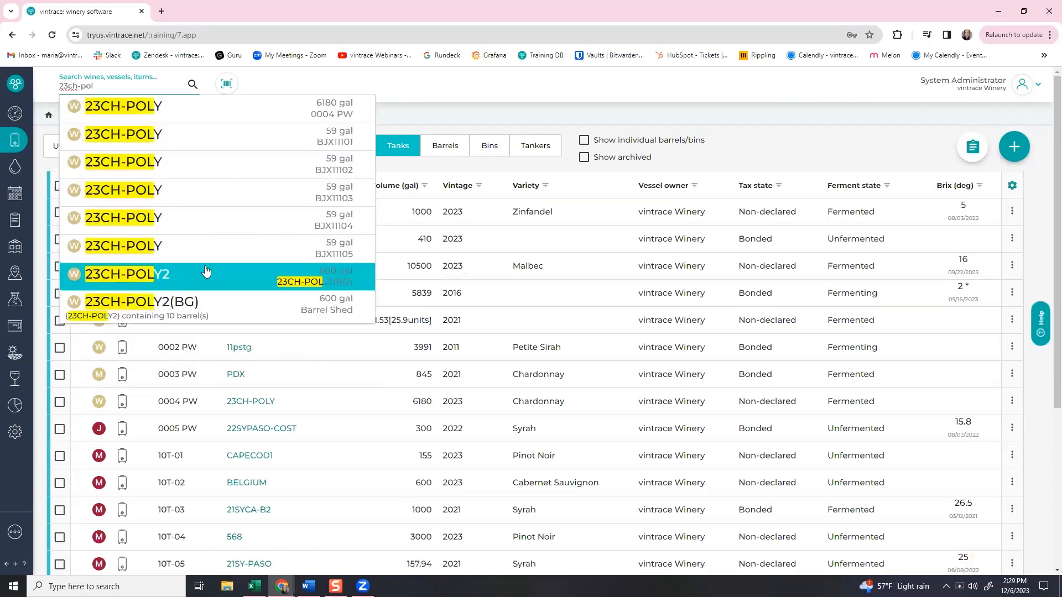
left_click(206, 272)
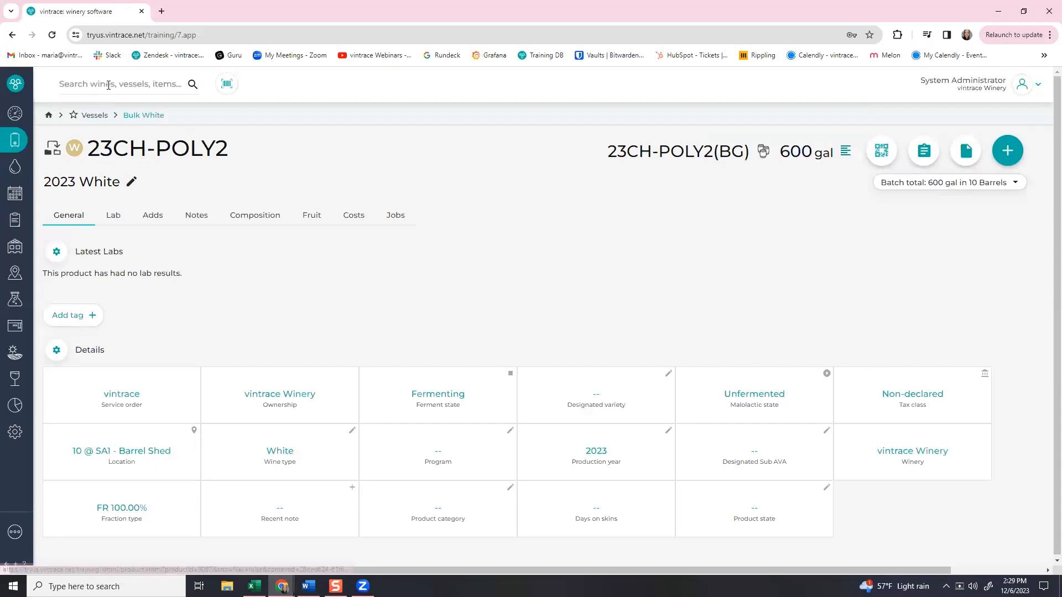
Check that 23CH-POLY2(BG) holds 10 barrels totalling 600 gal, then return to Vessels.
left_click(399, 227)
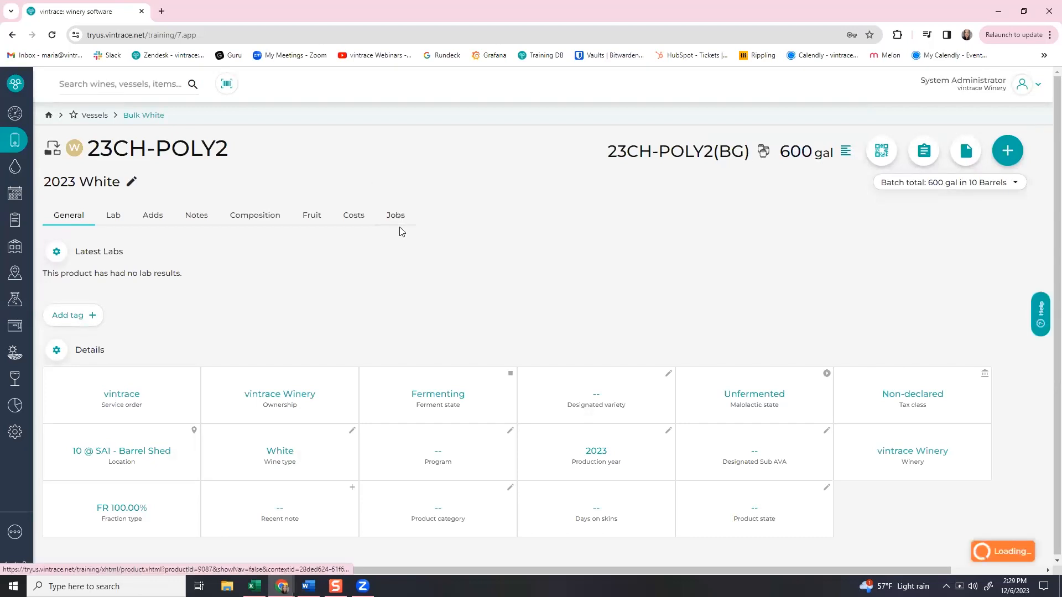
left_click(162, 119)
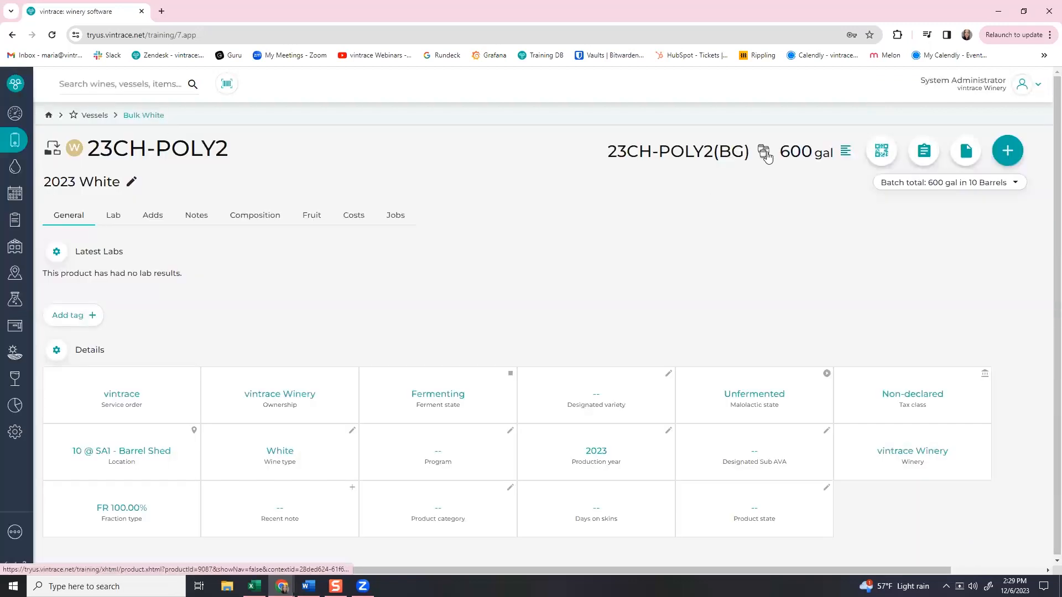
left_click(764, 154)
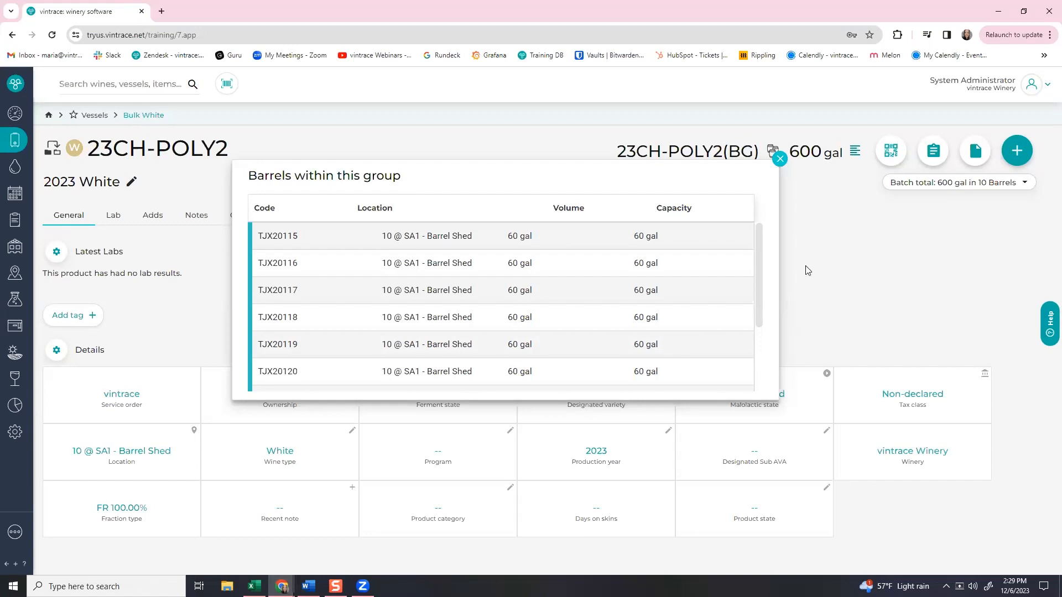
left_click(780, 159)
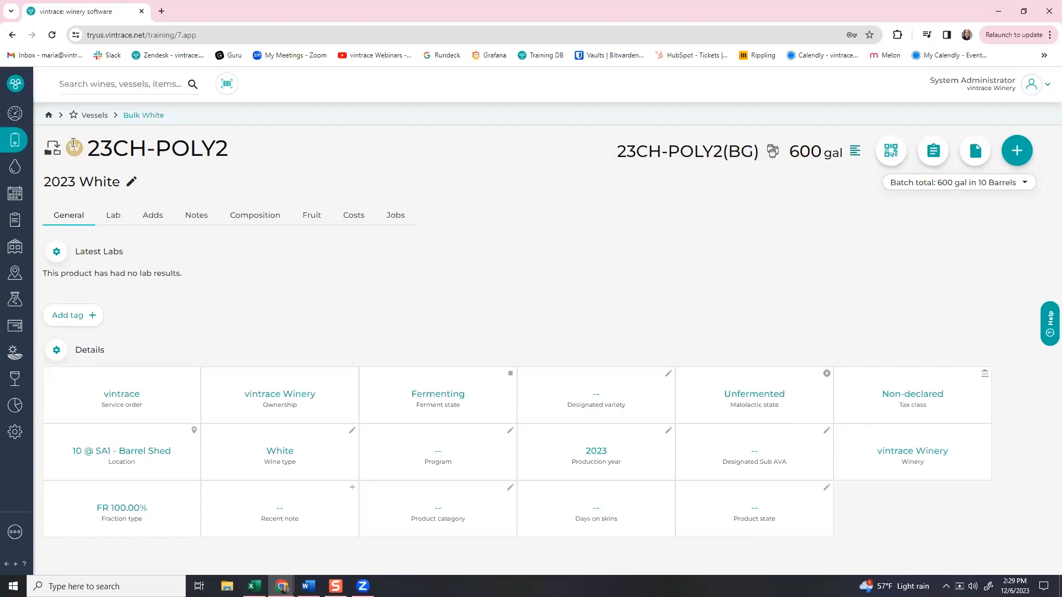
left_click(10, 152)
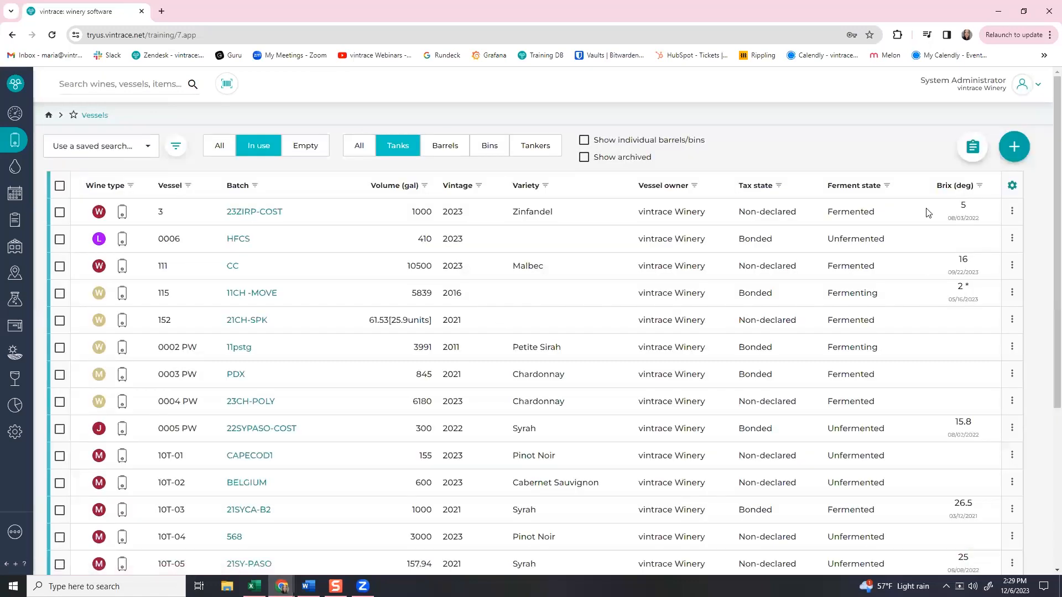
Start a transfer/racking with Barrel Group as the transfer type, then discard the form.
left_click(978, 157)
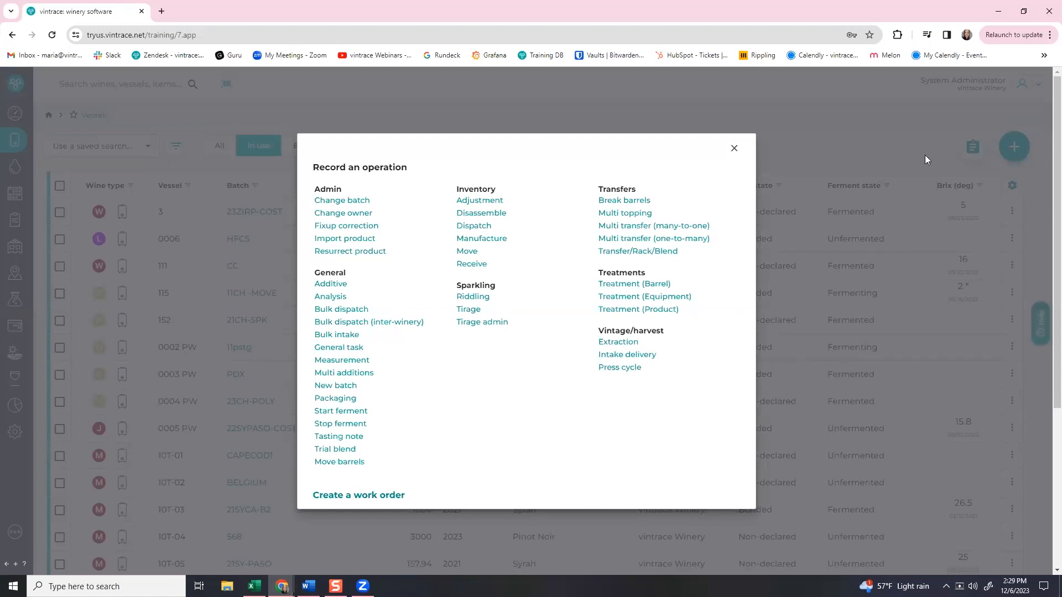
left_click(618, 253)
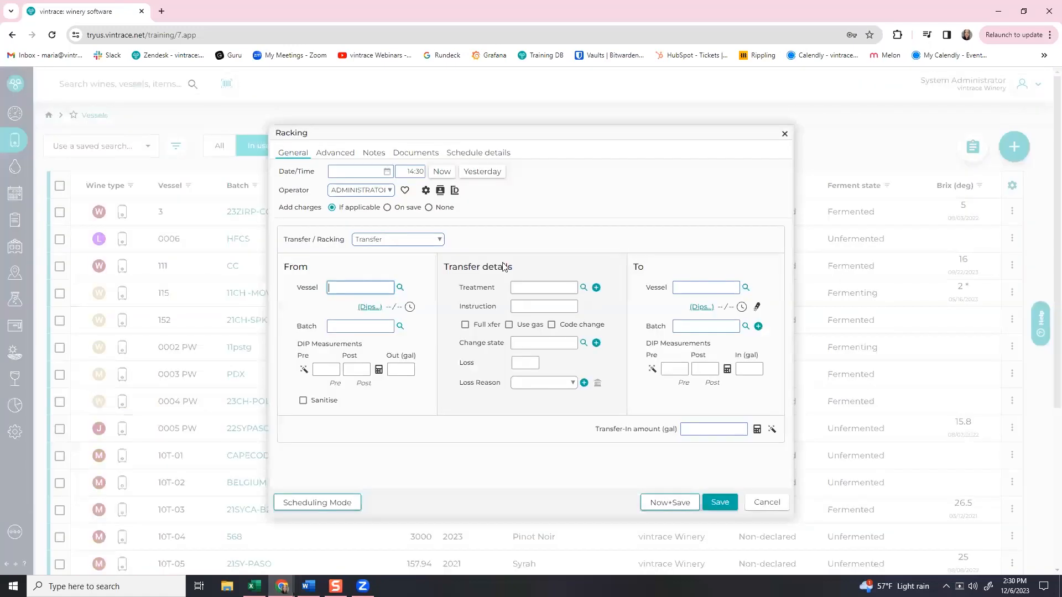
left_click(425, 242)
left_click(404, 285)
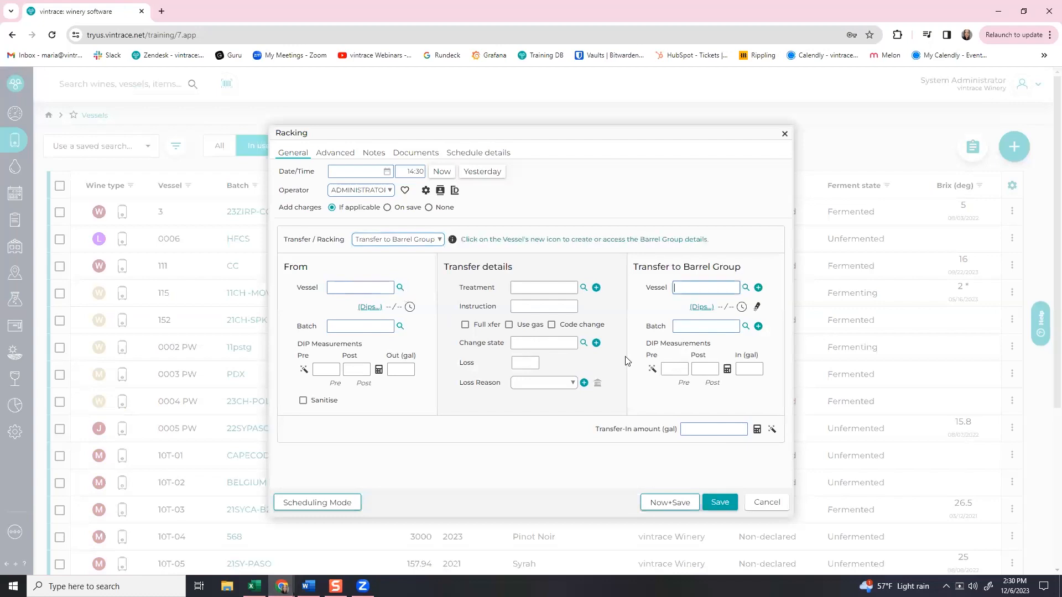
left_click(785, 136)
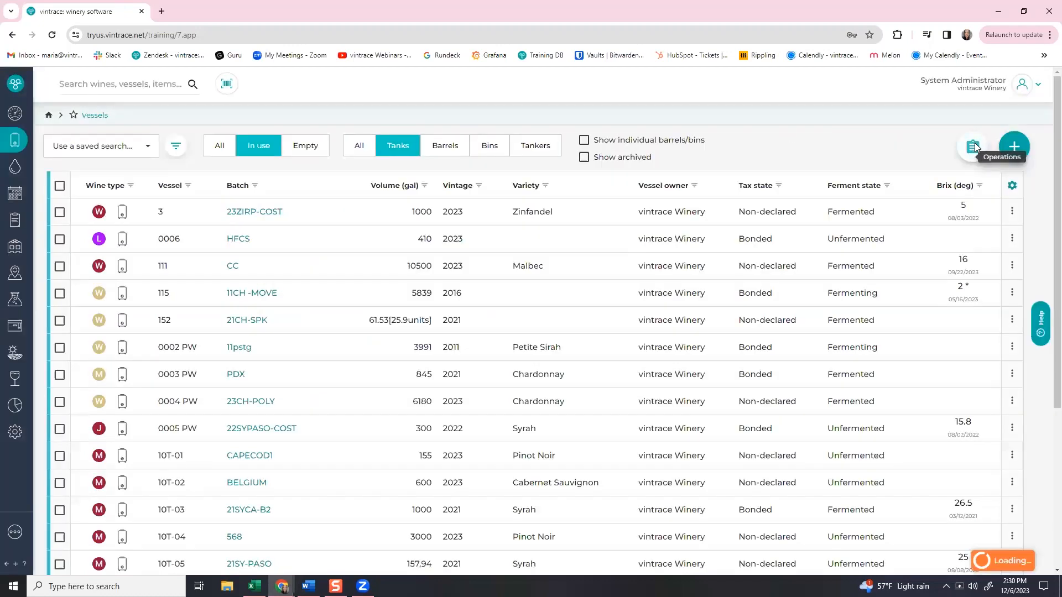
Start a one-to-many multi transfer and close it without saving.
left_click(974, 146)
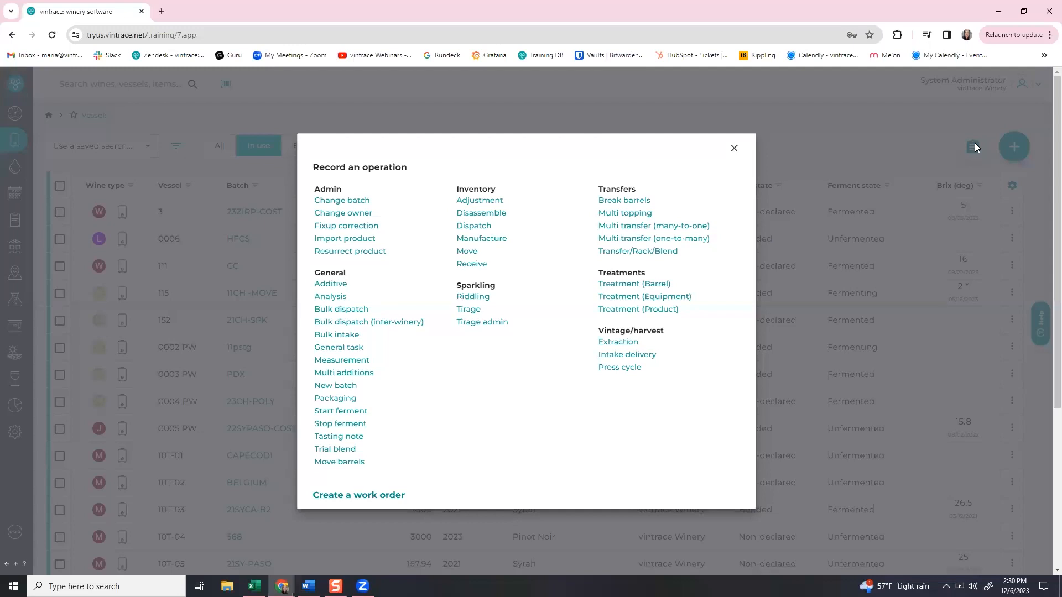
left_click(666, 242)
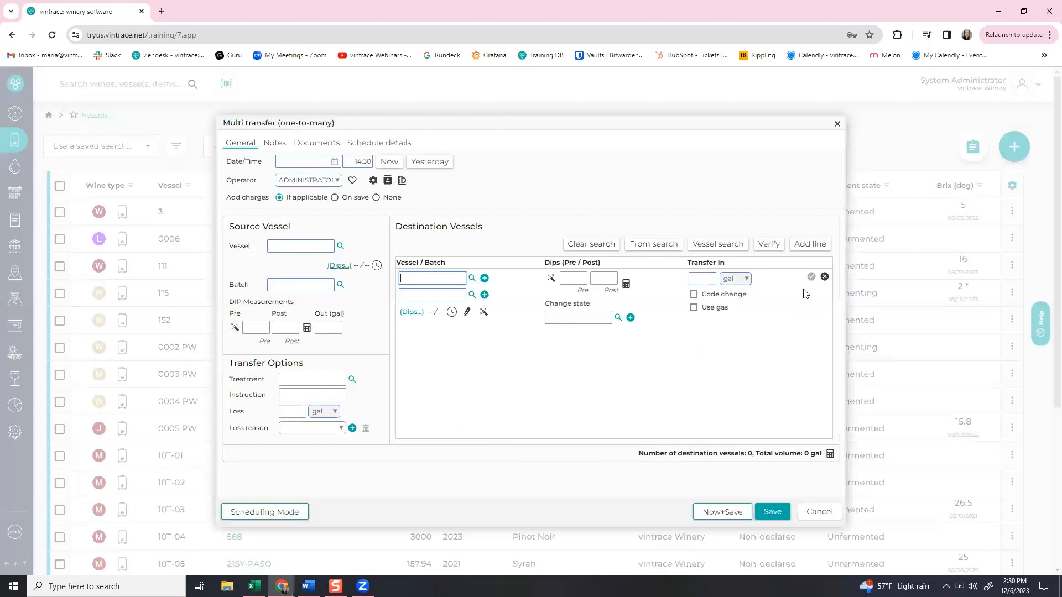
left_click(837, 127)
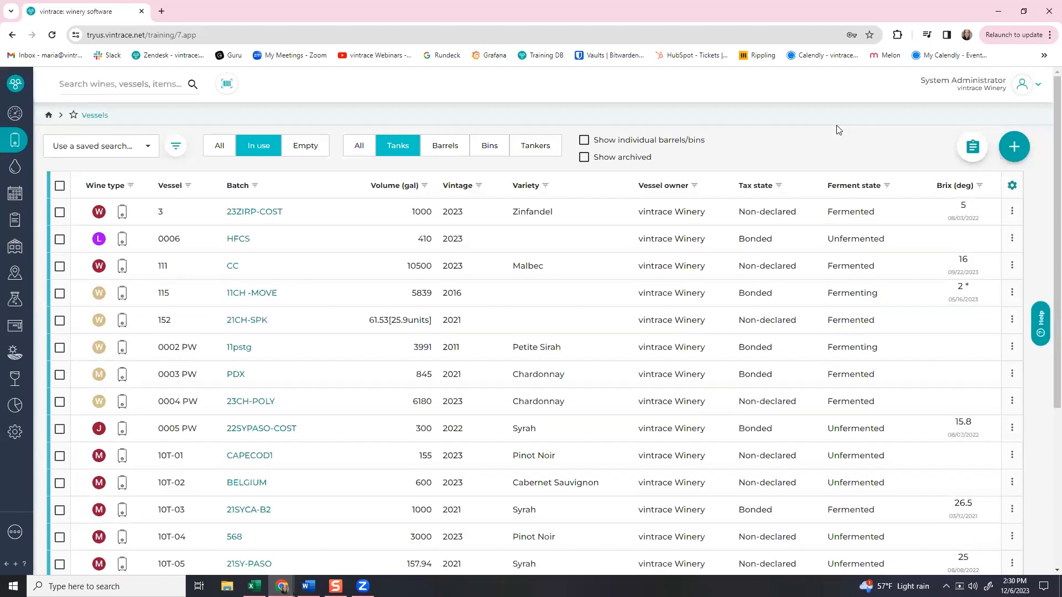
Filter the Batch column to 23chpoly and switch the vessel list to show barrels.
left_click(255, 189)
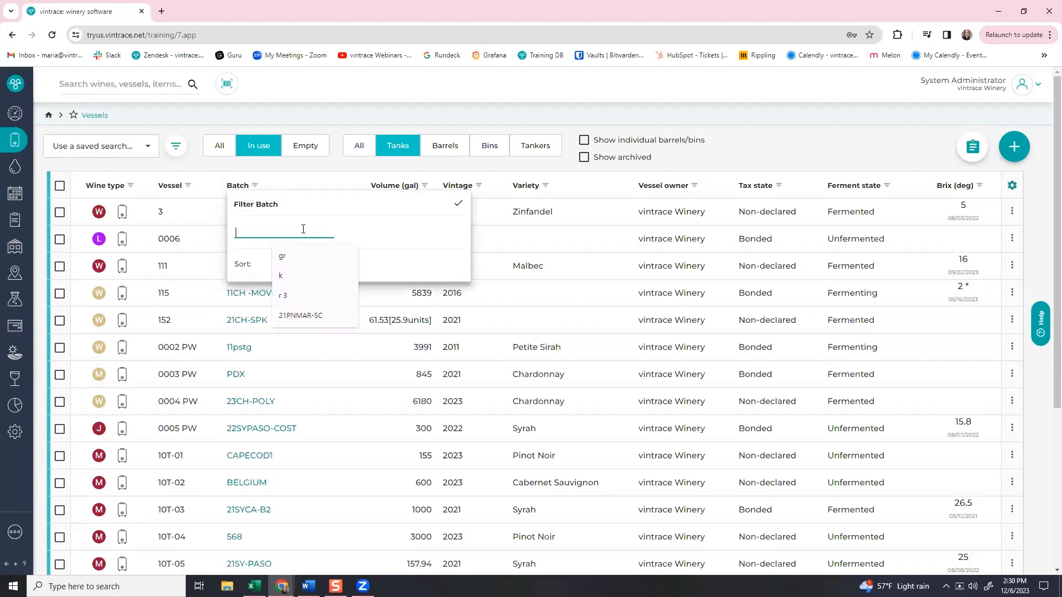
type("23chpo")
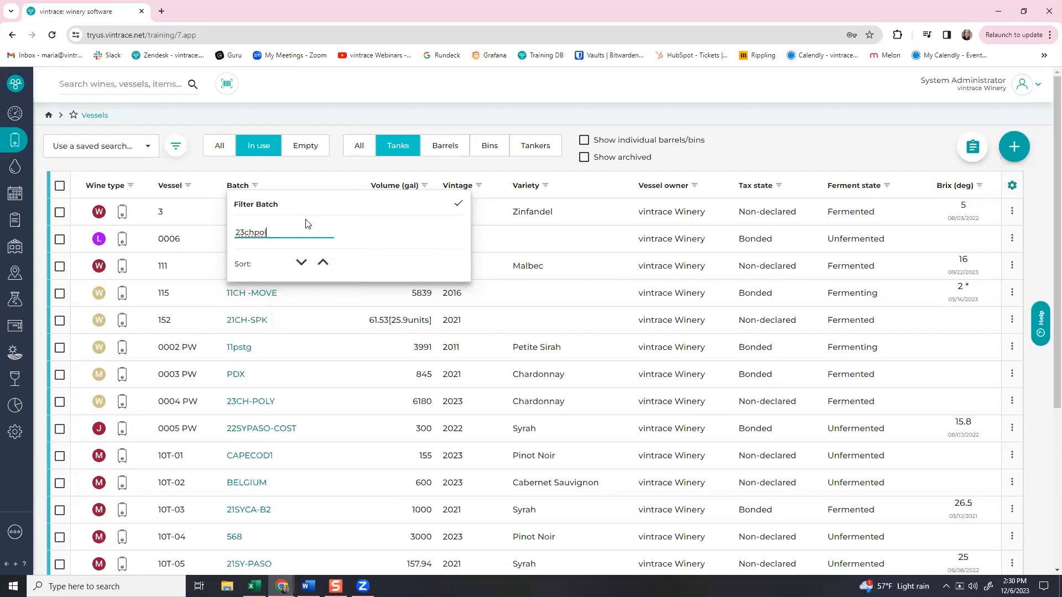
type("l")
key("BackSpace")
type("ly")
key("Return")
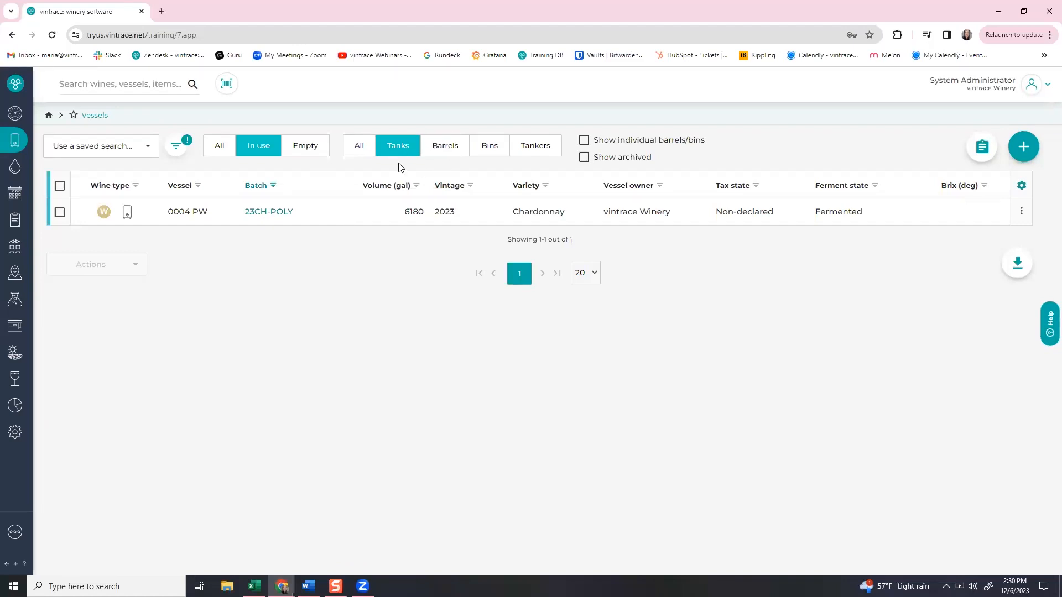
left_click(437, 145)
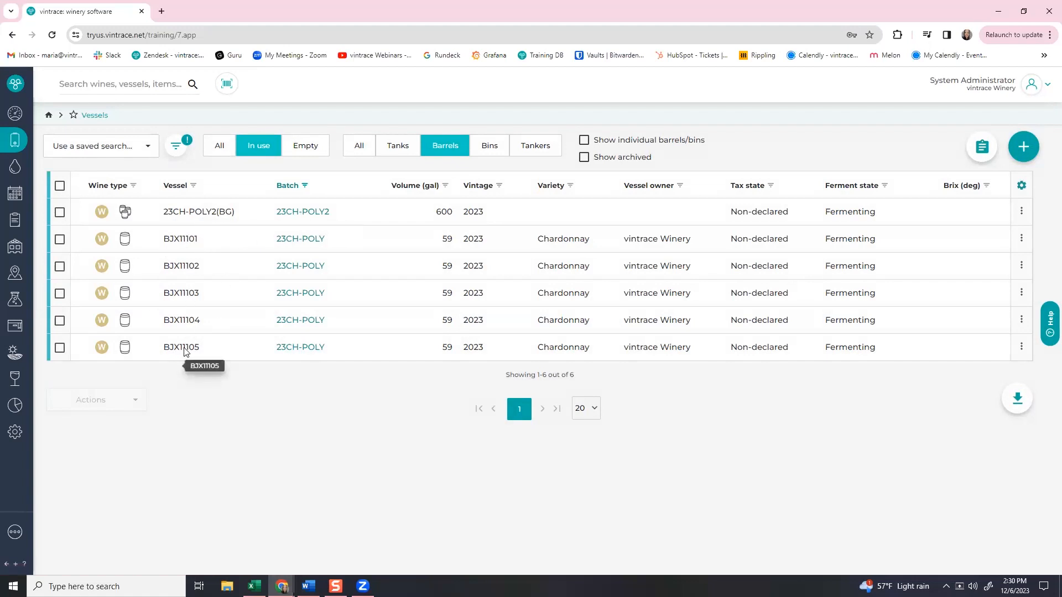
Select barrels BJX11101, BJX11102, BJX11103, BJX11104 and BJX11105 in the vessel list.
left_click(60, 240)
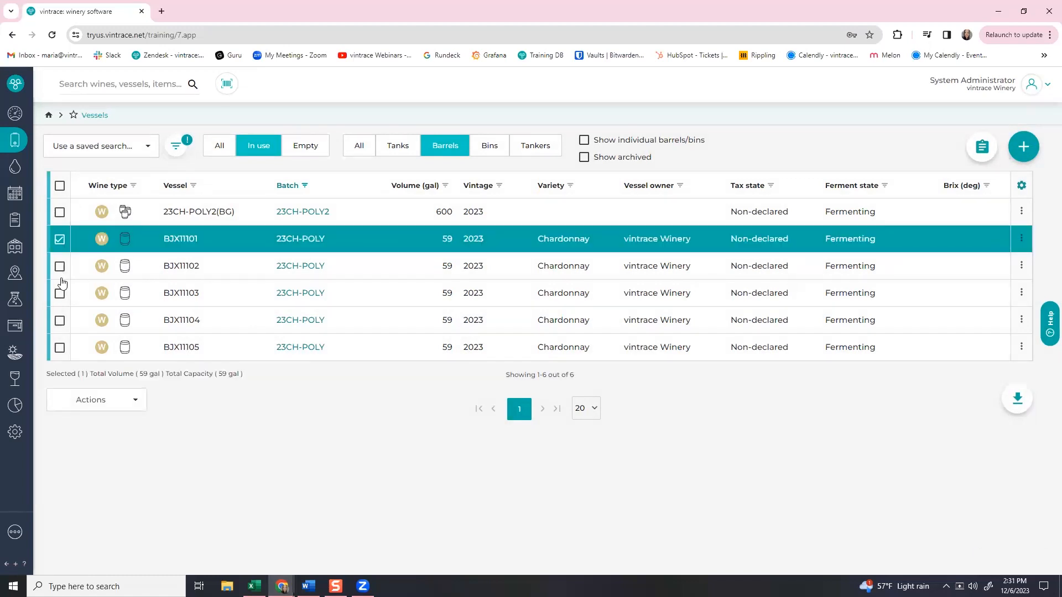
left_click(60, 267)
left_click(61, 295)
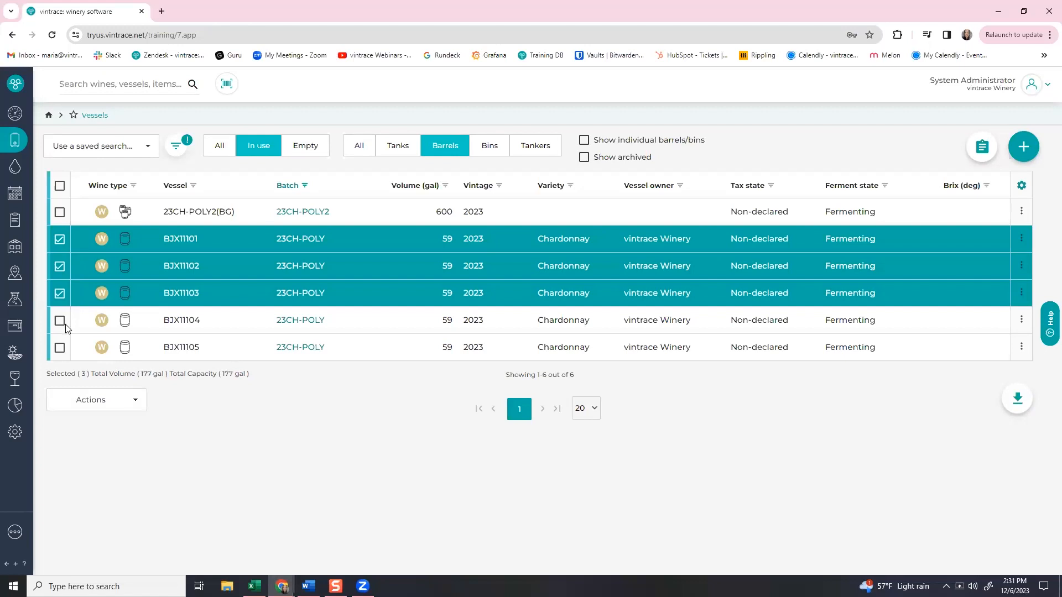
left_click(59, 321)
left_click(61, 348)
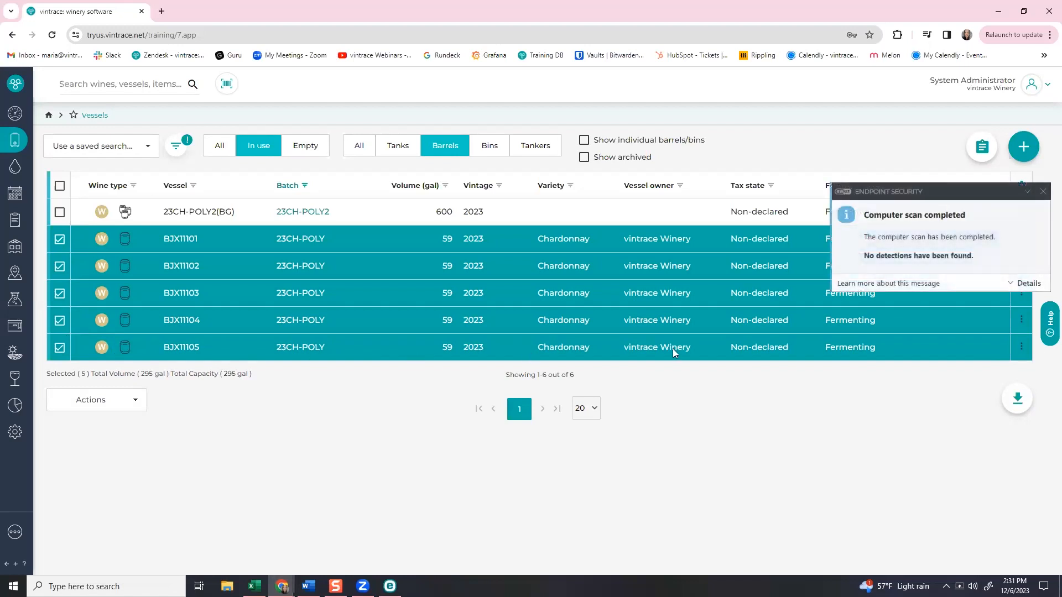
left_click(1043, 192)
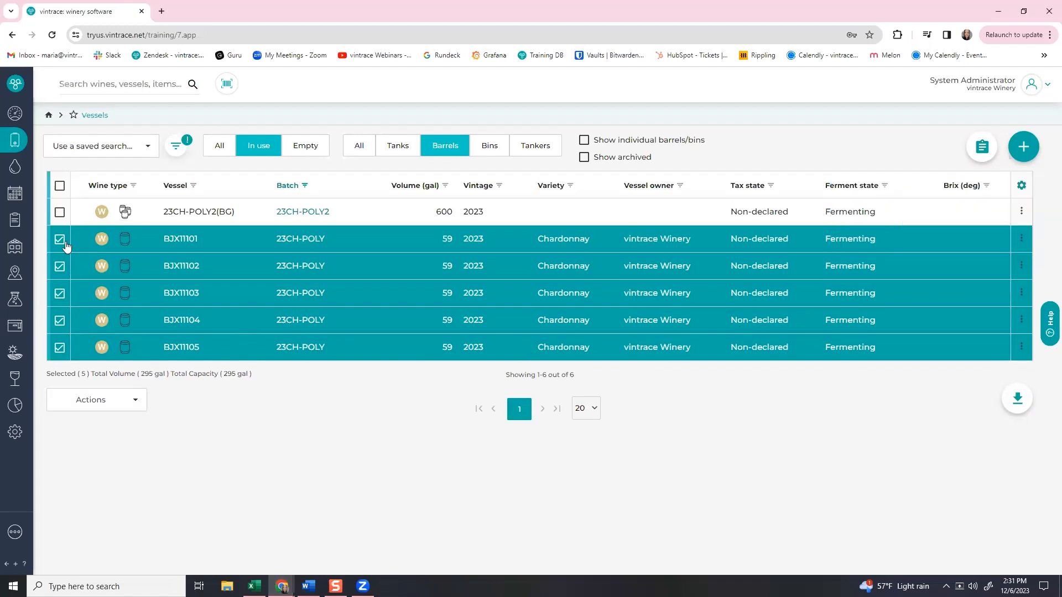
Start a many-to-one multi transfer from the selected barrels via Actions > Operations.
left_click(78, 402)
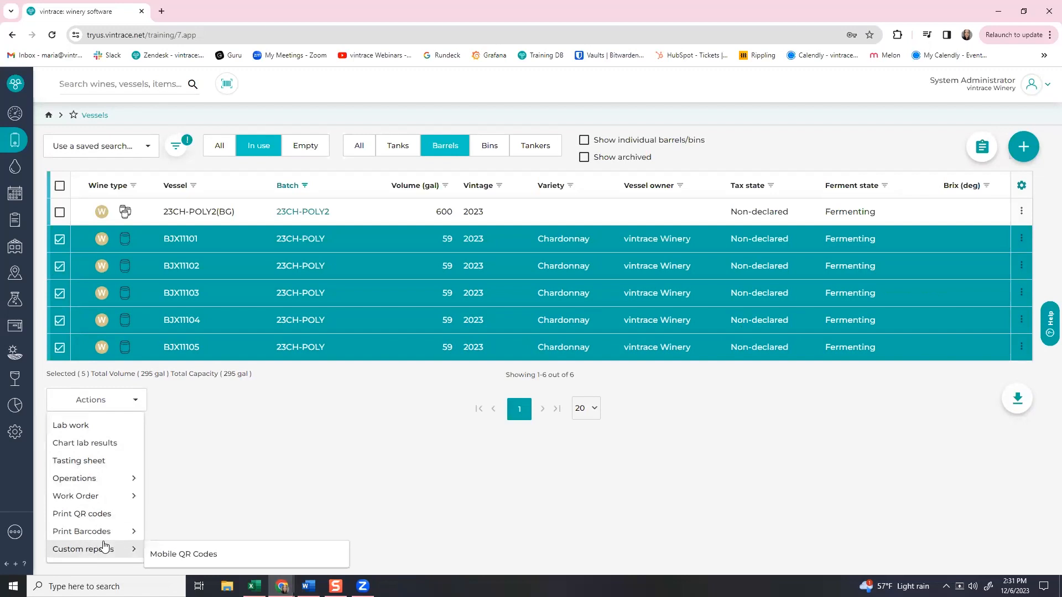
mouse_move(108, 530)
mouse_move(81, 479)
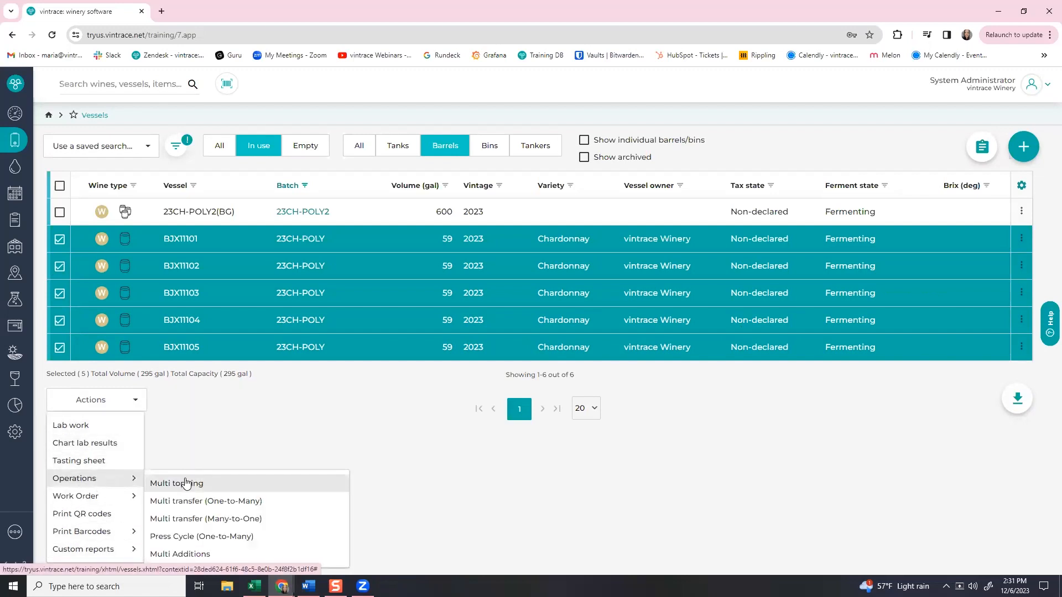
left_click(199, 519)
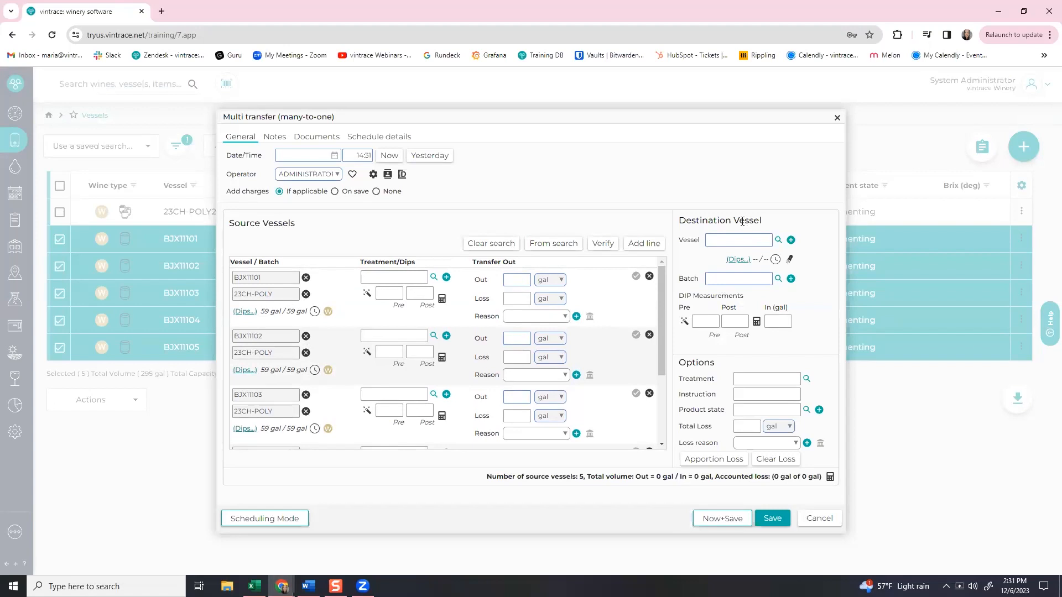
Create a new destination barrel group coded 23CH-POLY(BG) in area SAI - Barrel Shed.
left_click(791, 241)
left_click_drag(351, 160, 690, 165)
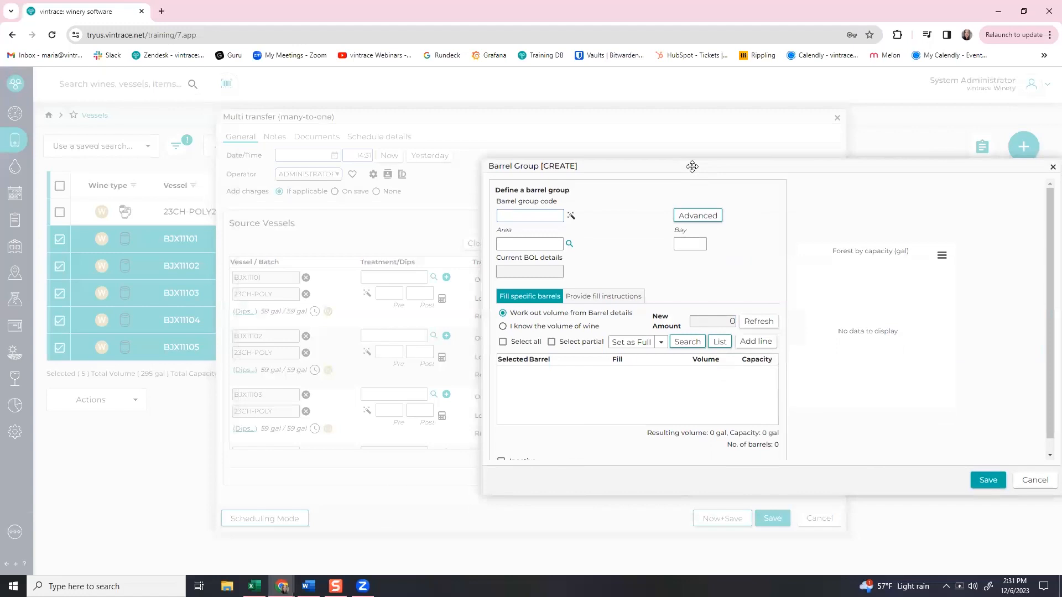
left_click(544, 214)
type("23")
type("CH")
type("-P")
type("OLY")
type("(BC")
left_click(568, 244)
double_click(273, 284)
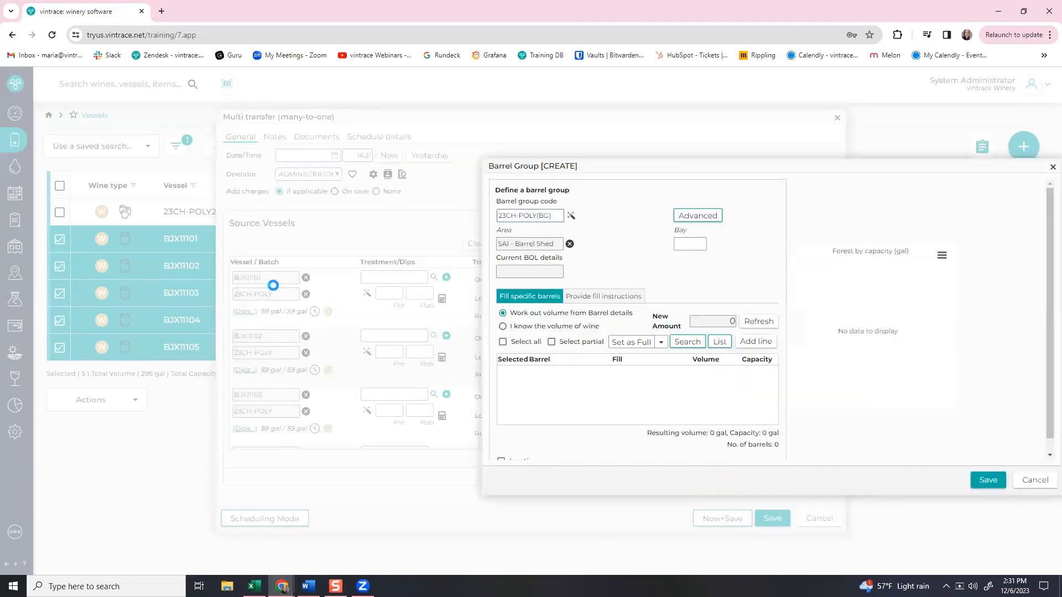
Add a barrel line to the group and open the barrel code list box.
left_click_drag(627, 169, 630, 141)
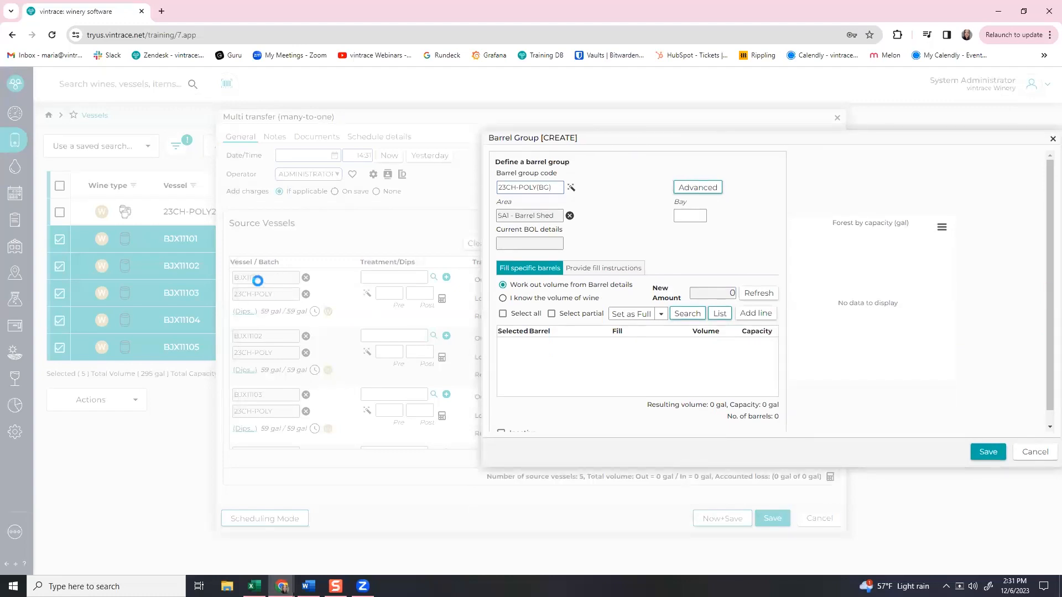
left_click(740, 312)
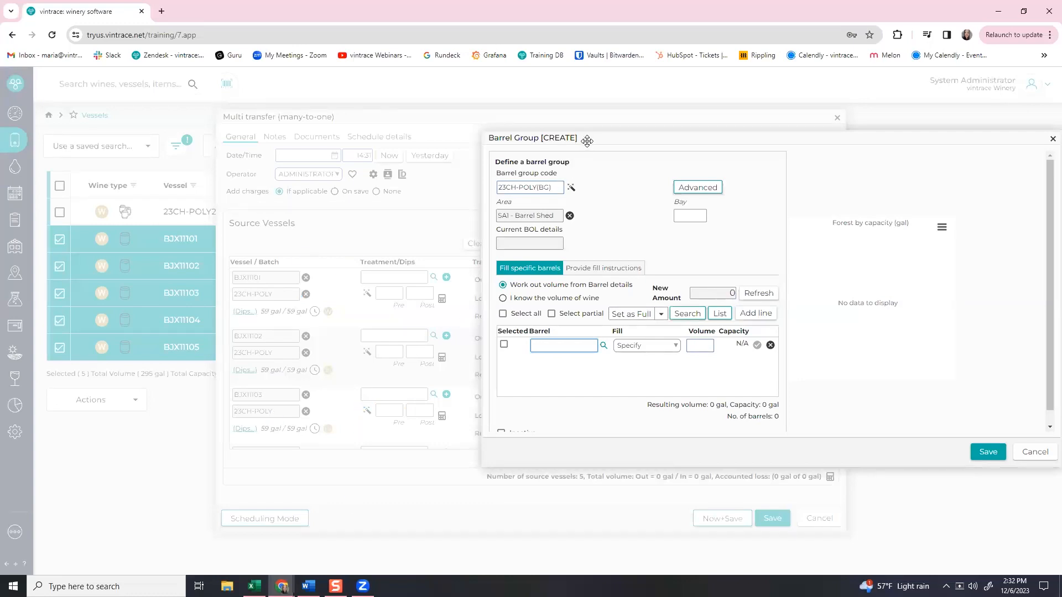
left_click_drag(580, 137, 519, 132)
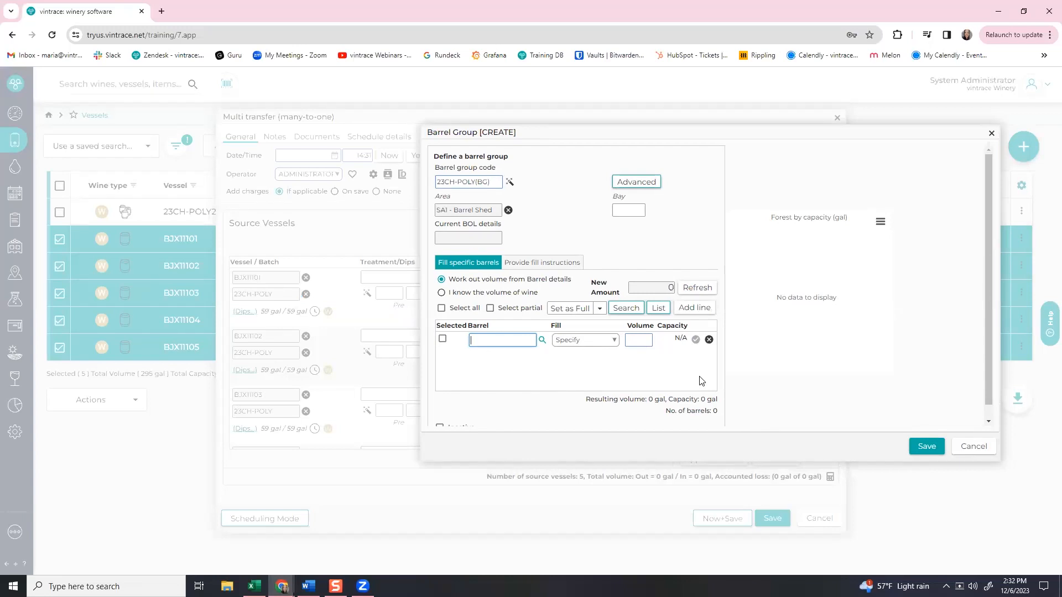
left_click(658, 308)
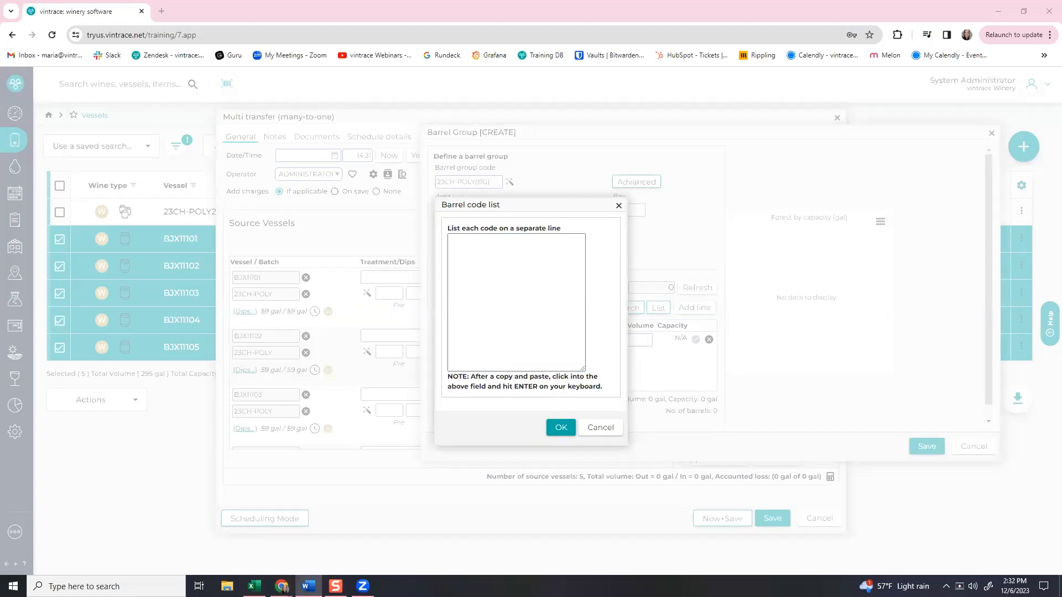
Paste barrel codes BJX11101–BJX11105 into the code list and confirm, each full at 59 gal.
left_click(531, 271)
key("ctrl+v")
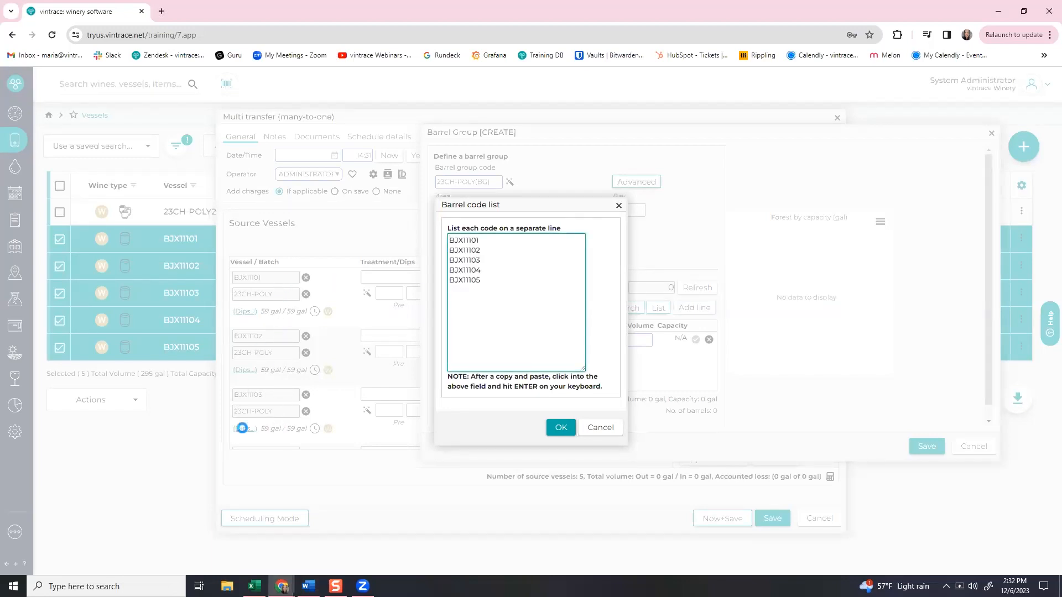
left_click(559, 429)
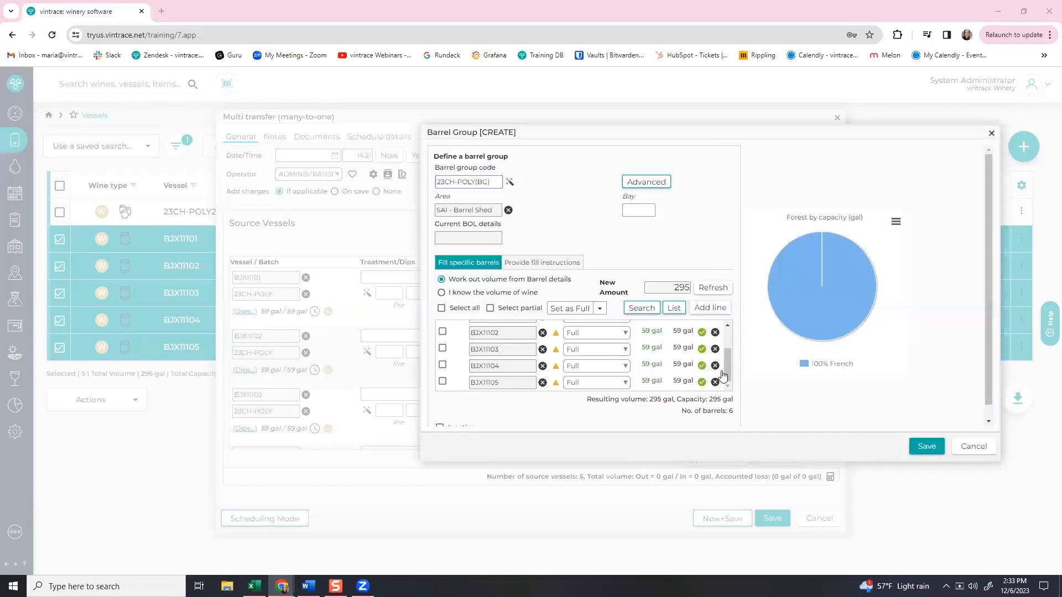
Delete the empty Specify barrel line, leaving 5 barrels at 295 gal, and save the group.
left_click_drag(728, 367, 731, 329)
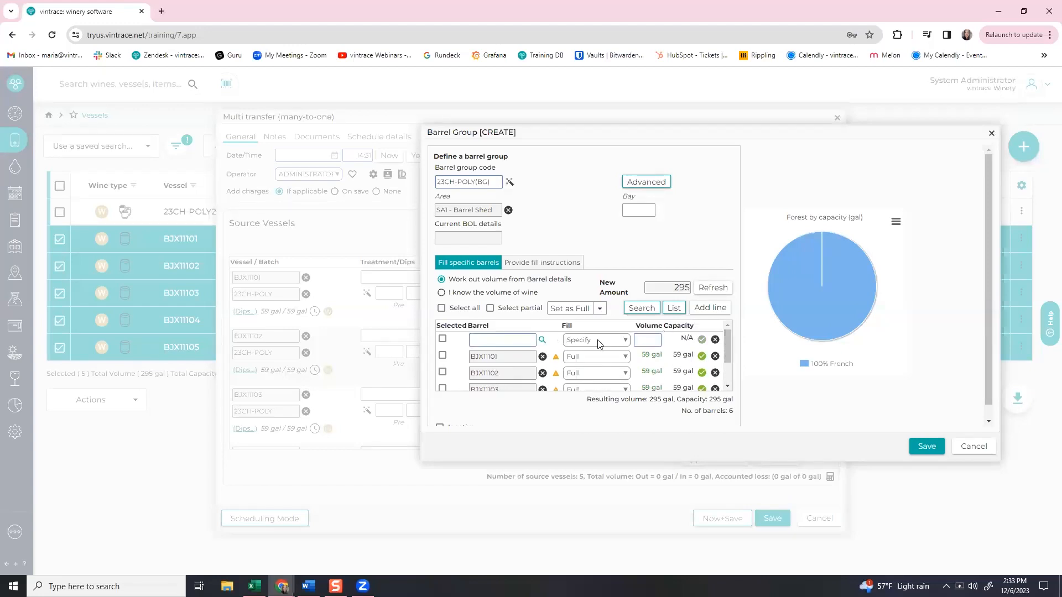
left_click(714, 341)
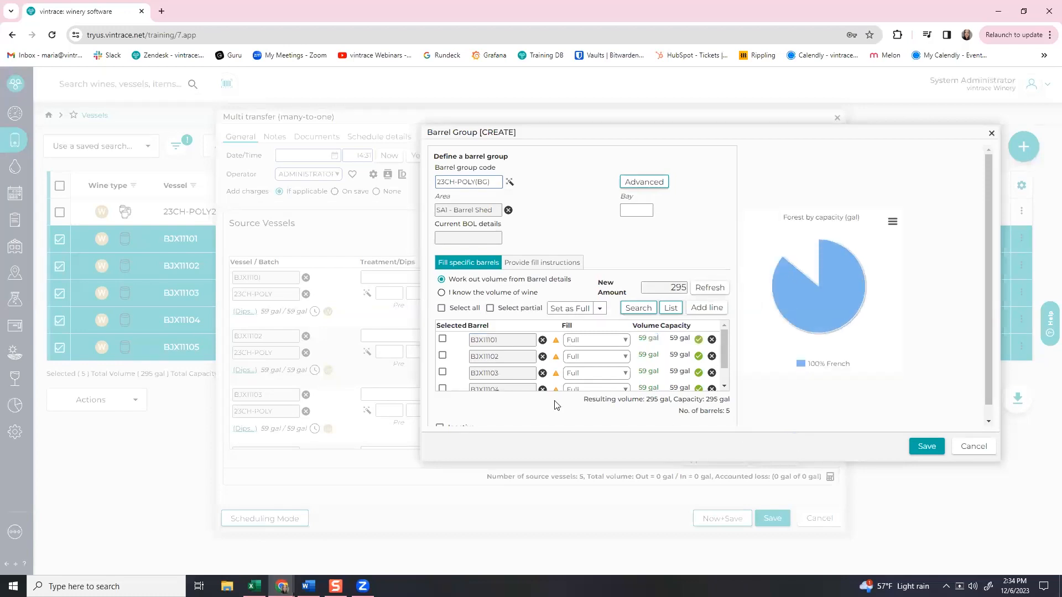
scroll(608, 365, "down", 2)
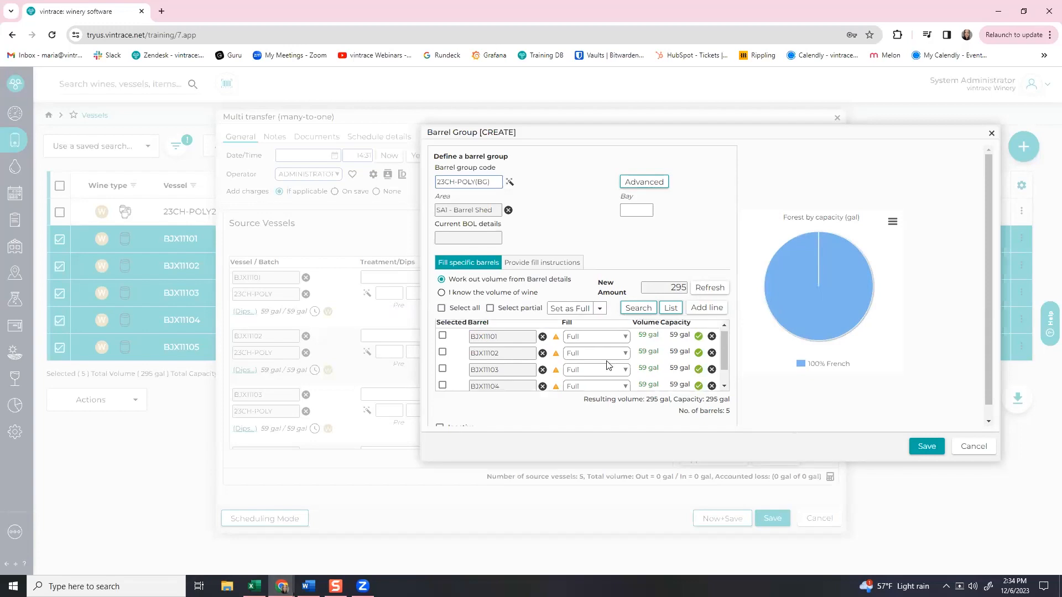
left_click(927, 447)
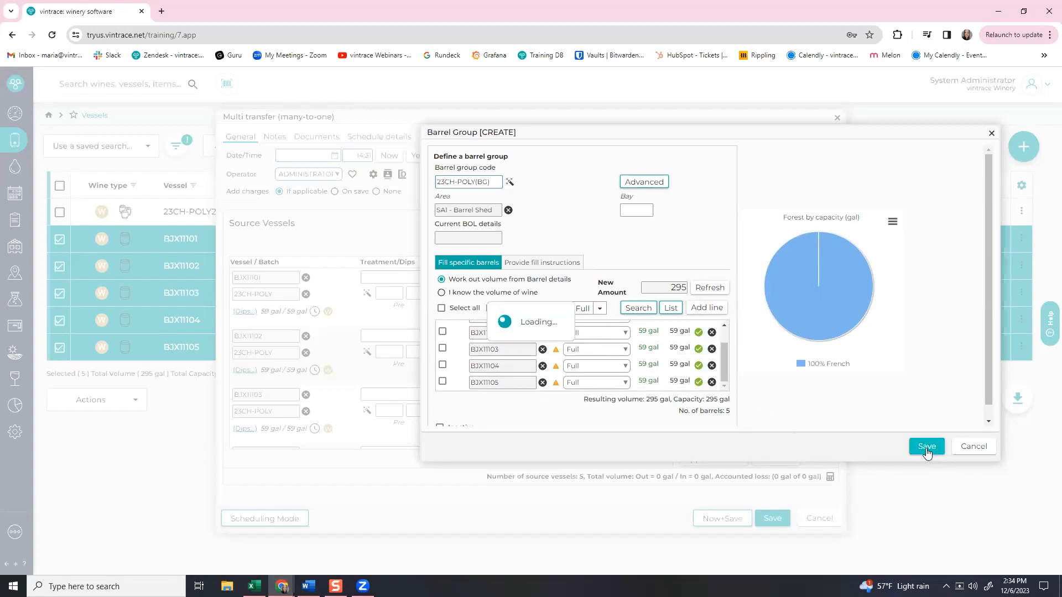
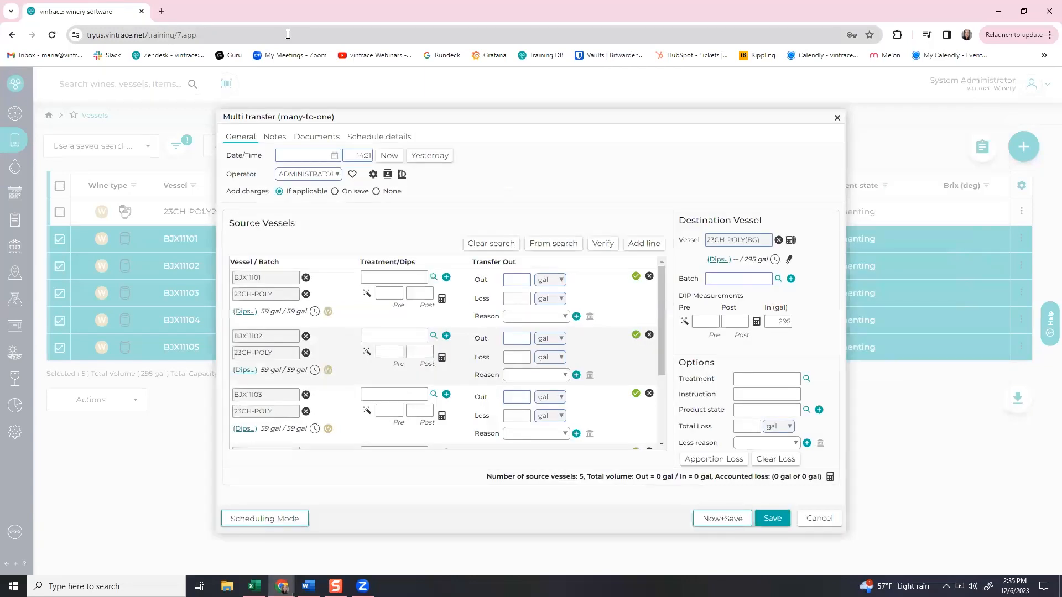
Copy the source batch name 23CH-POLY into the transfer's destination Batch field.
triple_click(274, 295)
key("ctrl+c")
left_click(755, 280)
key("ctrl+v")
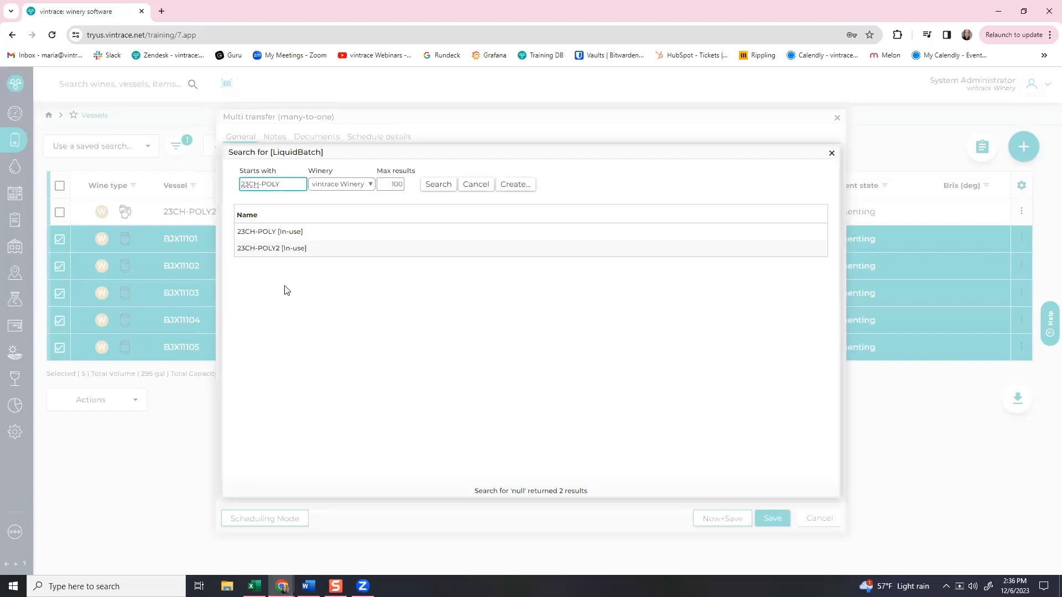
Choose 23CH-POLY [In-use] from the batch search results as the destination batch.
left_click_drag(363, 145, 512, 177)
left_click(431, 267)
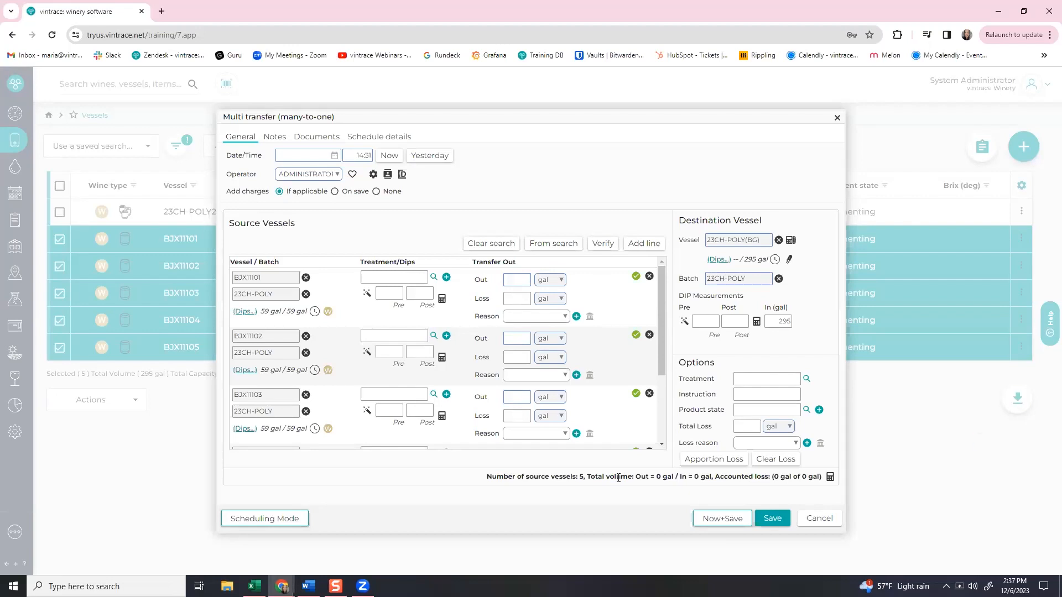
Enter 59 gal transferred out for each of barrels BJX11101 through BJX11105.
left_click(505, 282)
type("59")
left_click(506, 337)
type("59")
scroll(510, 342, "down", 3)
left_click(524, 310)
type("59")
left_click(521, 370)
type("59")
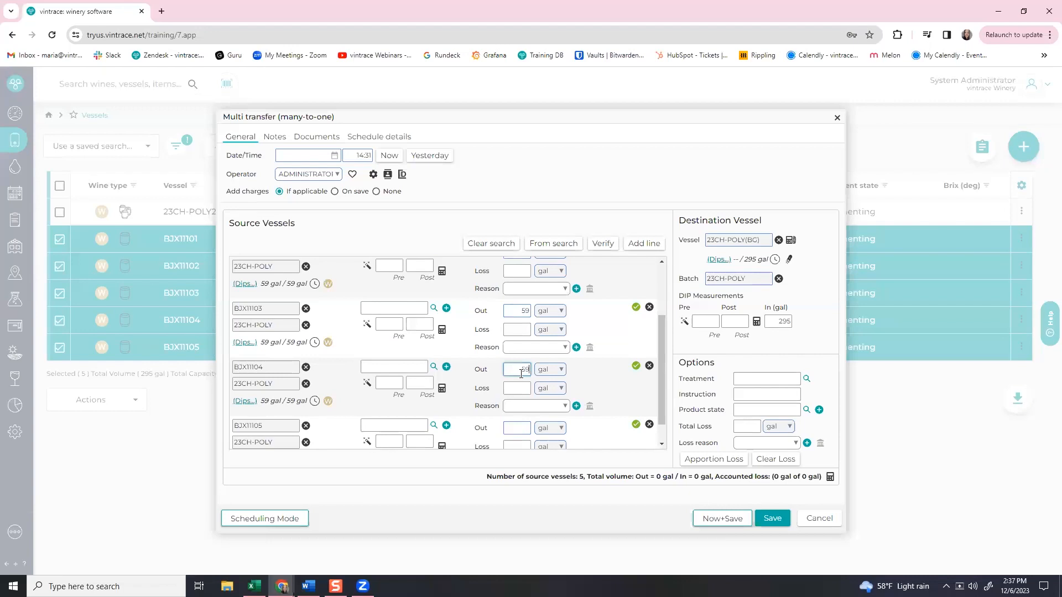
scroll(519, 387, "down", 1)
left_click(519, 393)
type("59")
Date the transfer now, recalculate the 295 gal total, and save the multi transfer.
left_click(378, 151)
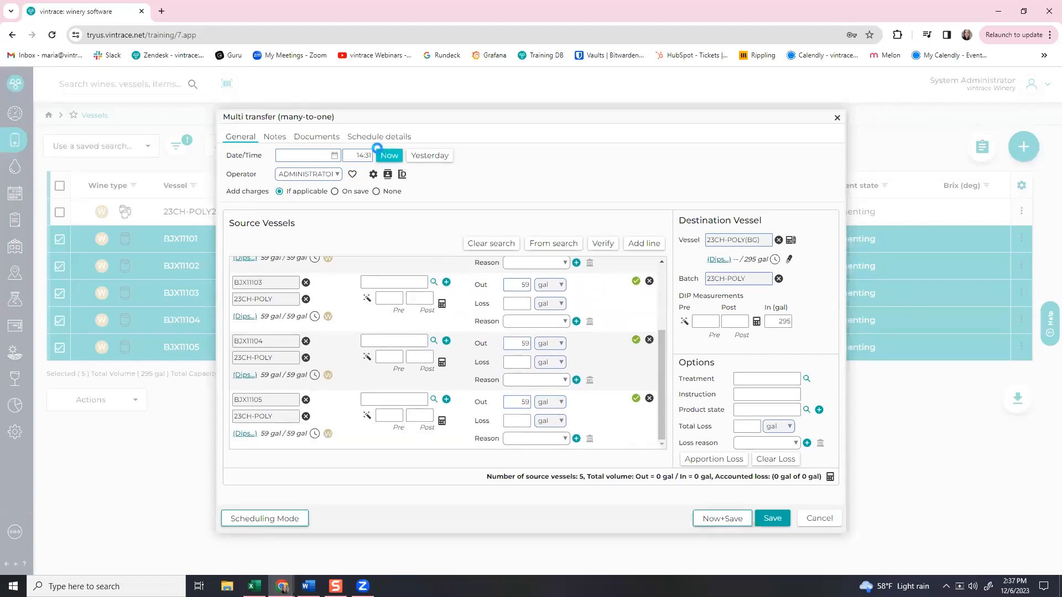
left_click(830, 477)
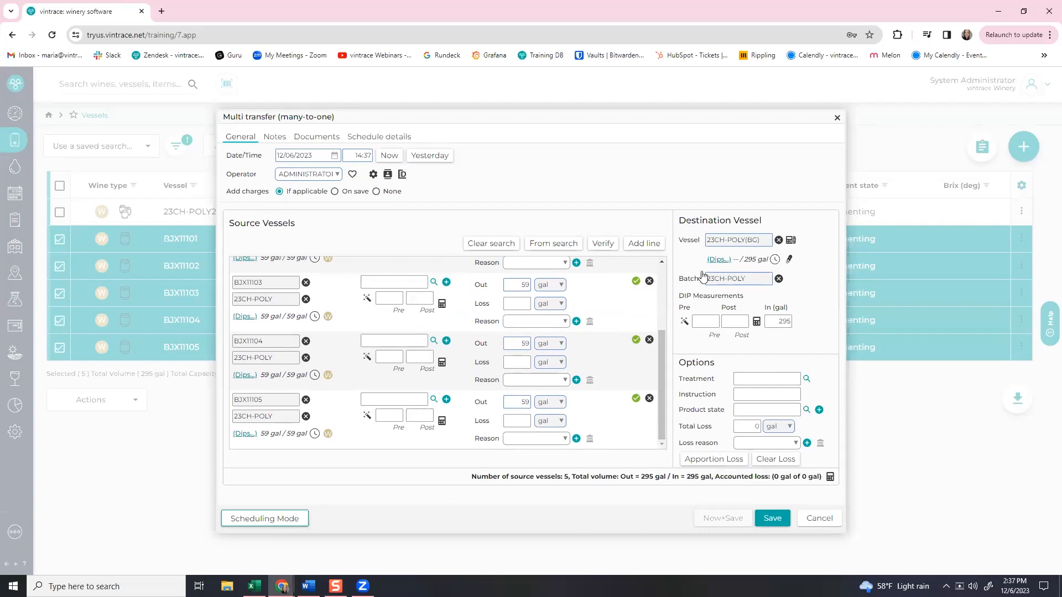
left_click(770, 523)
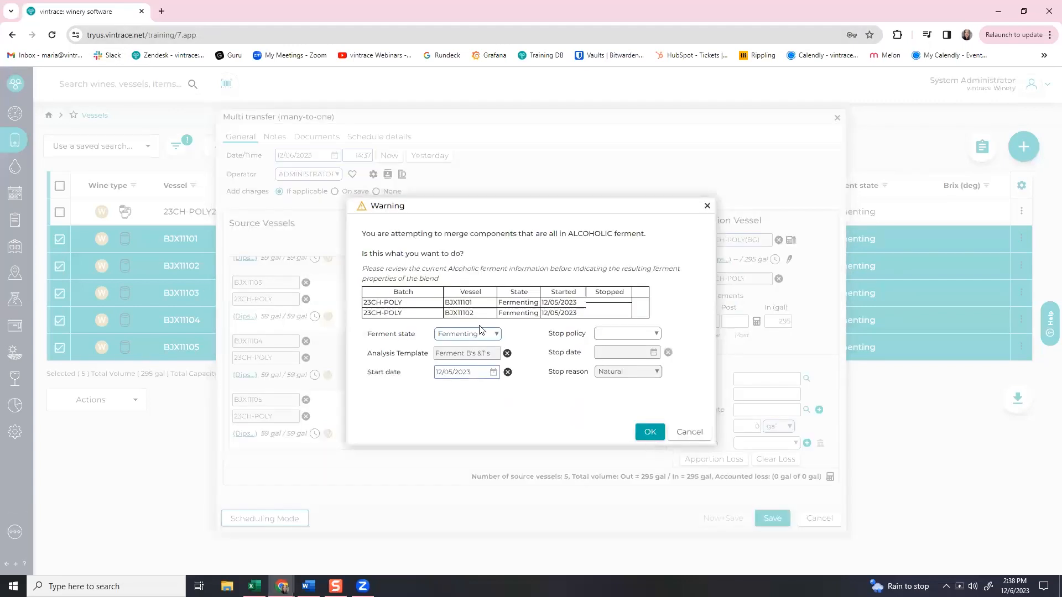
Accept all four alcoholic-ferment merge warnings so the multi transfer completes.
left_click(645, 437)
left_click(651, 433)
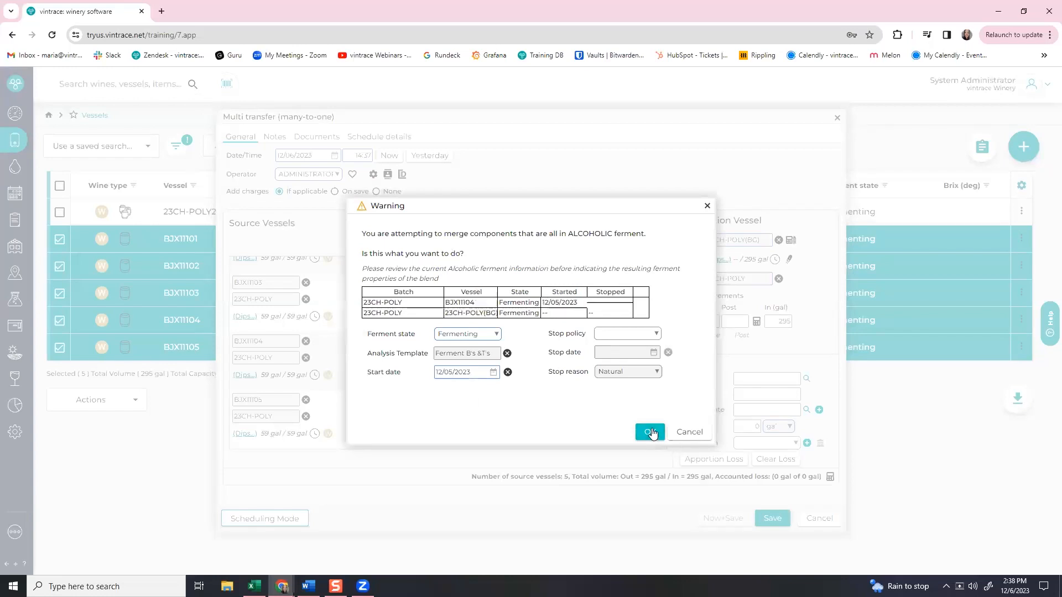
left_click(651, 432)
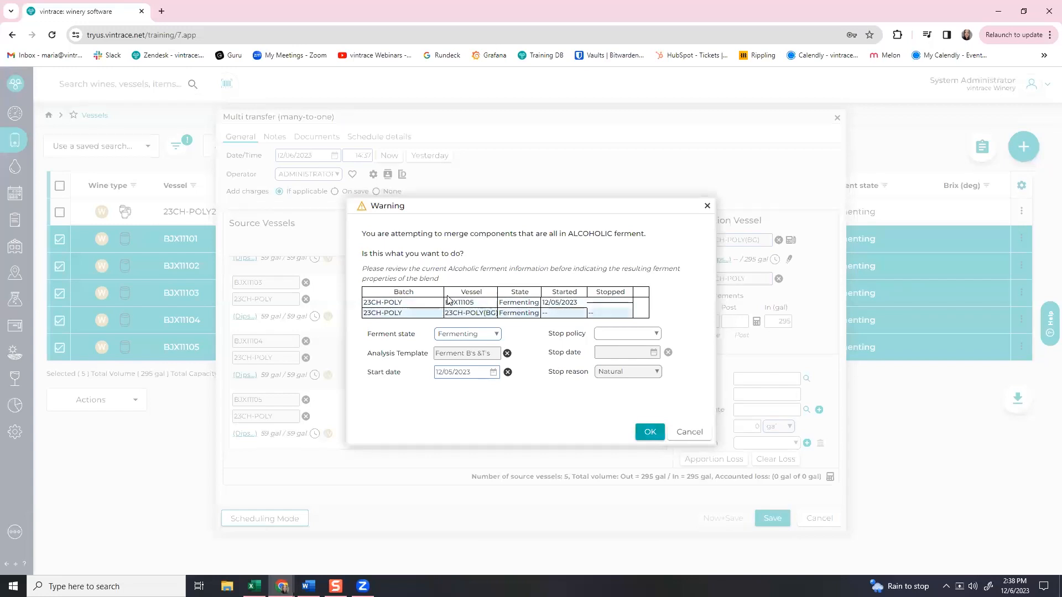
left_click(649, 432)
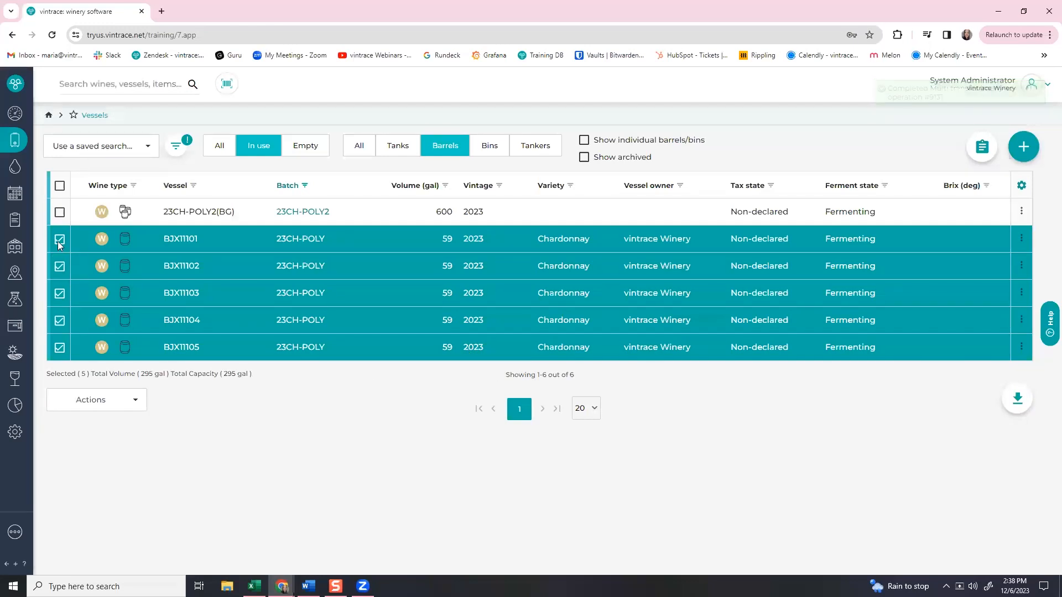
Search 23ch-pol and confirm the 295 gal group holds barrels BJX11101–BJX11105, then return to Vessels.
left_click(108, 119)
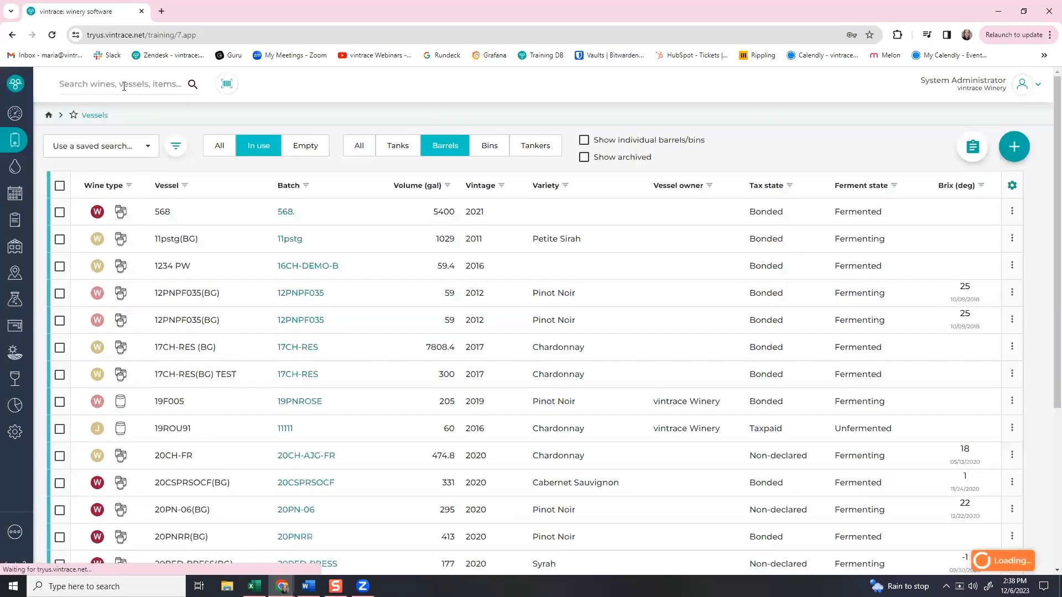
left_click(123, 86)
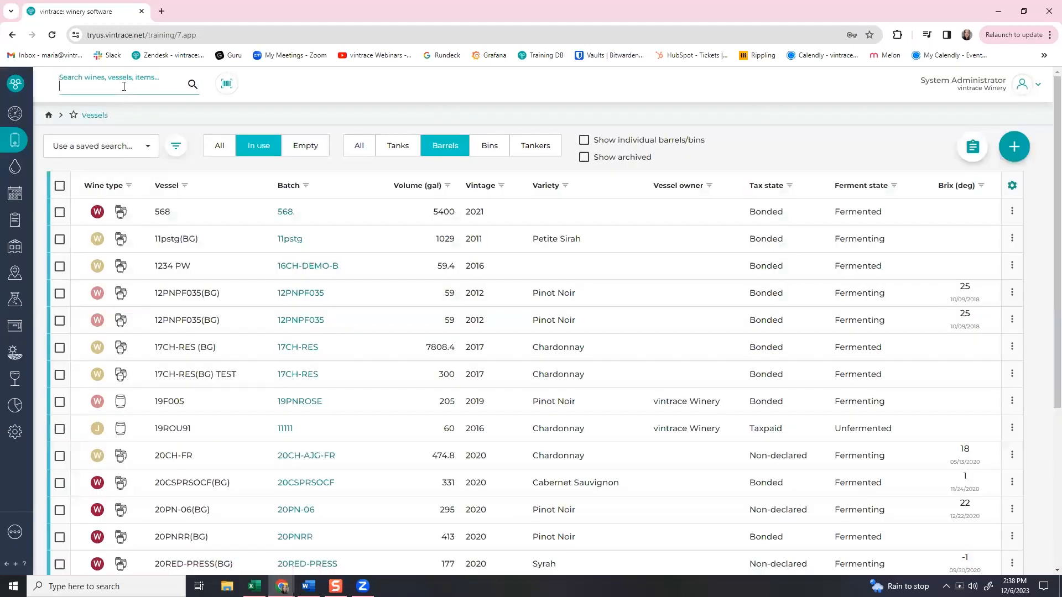
type("23ch-pol")
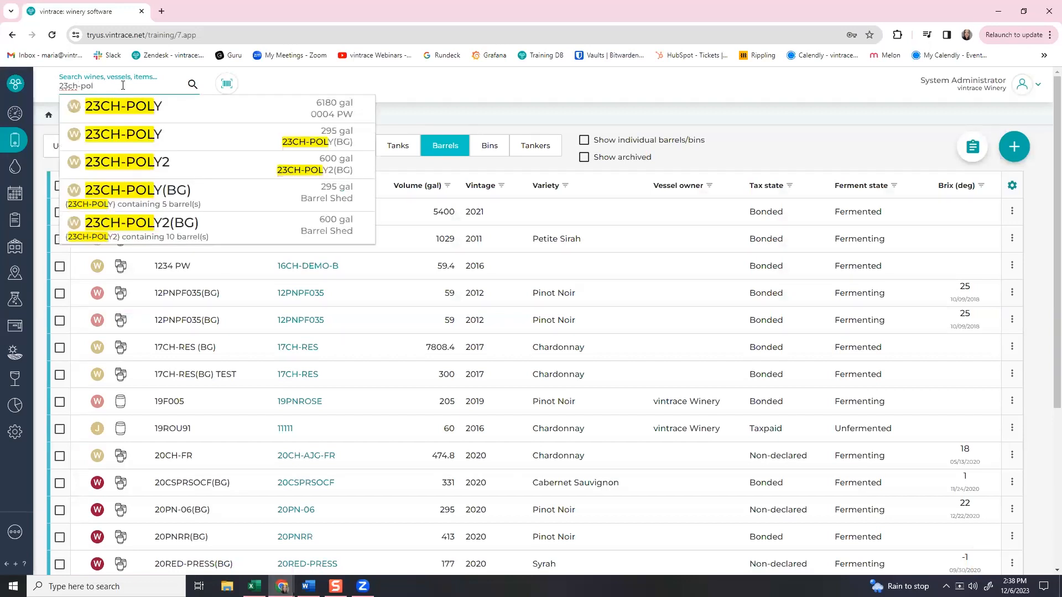
left_click(170, 142)
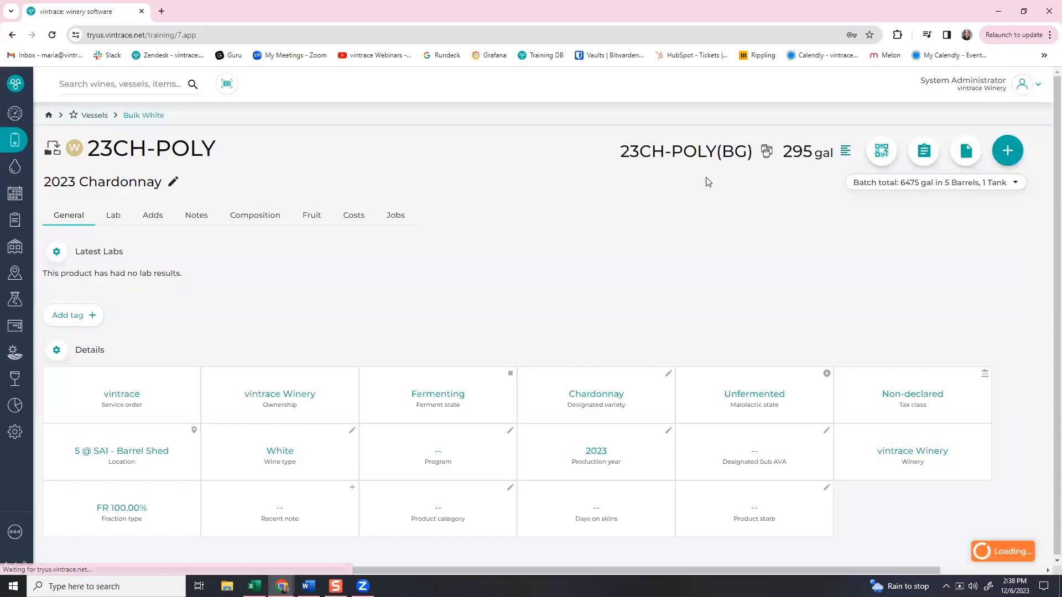
left_click(766, 151)
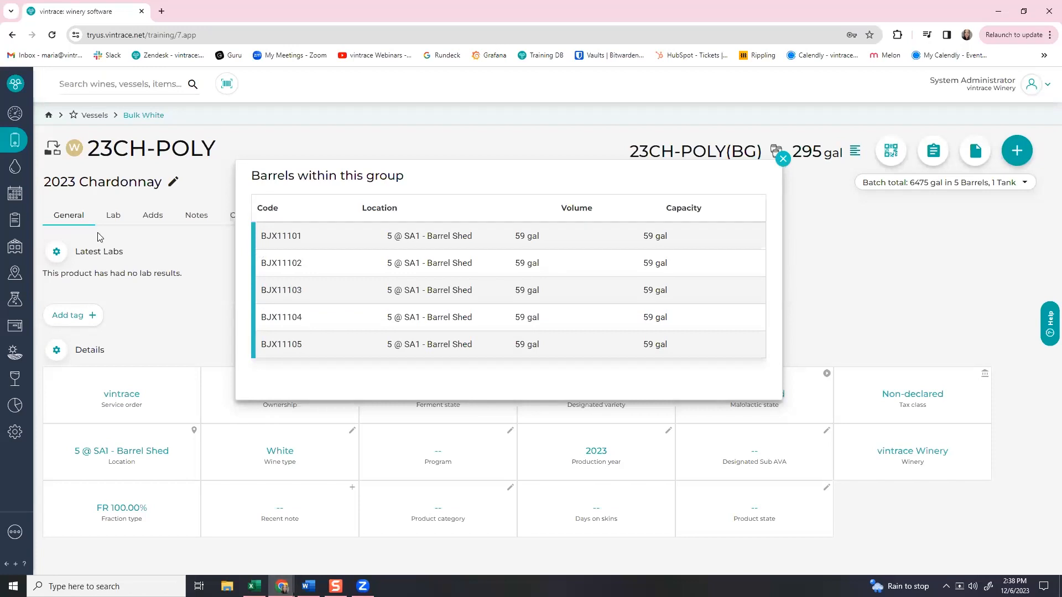
left_click(8, 143)
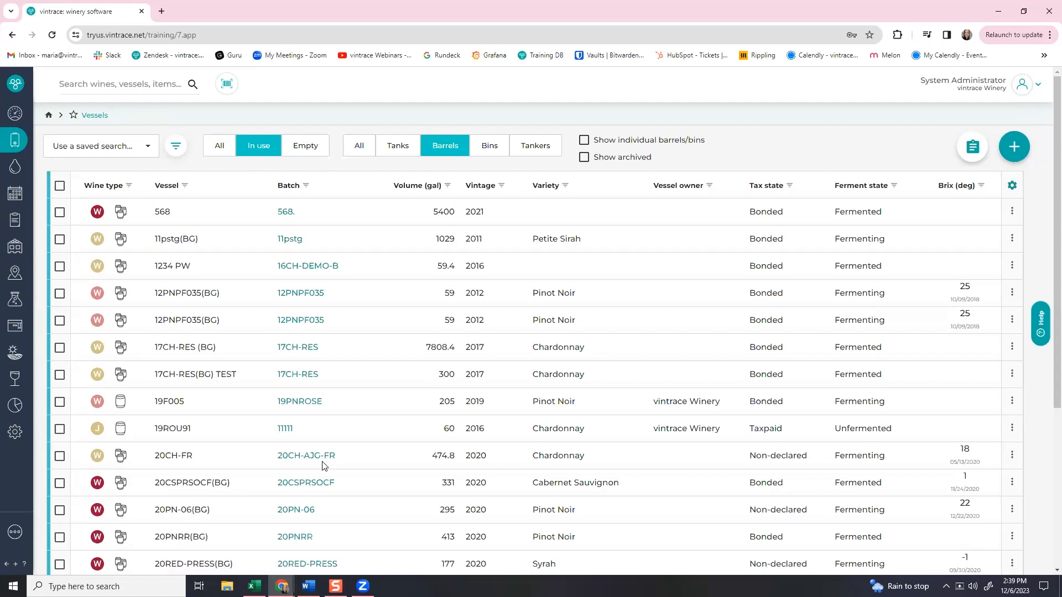
Filter the barrels list's Batch column by 23cab-wa.
left_click(306, 185)
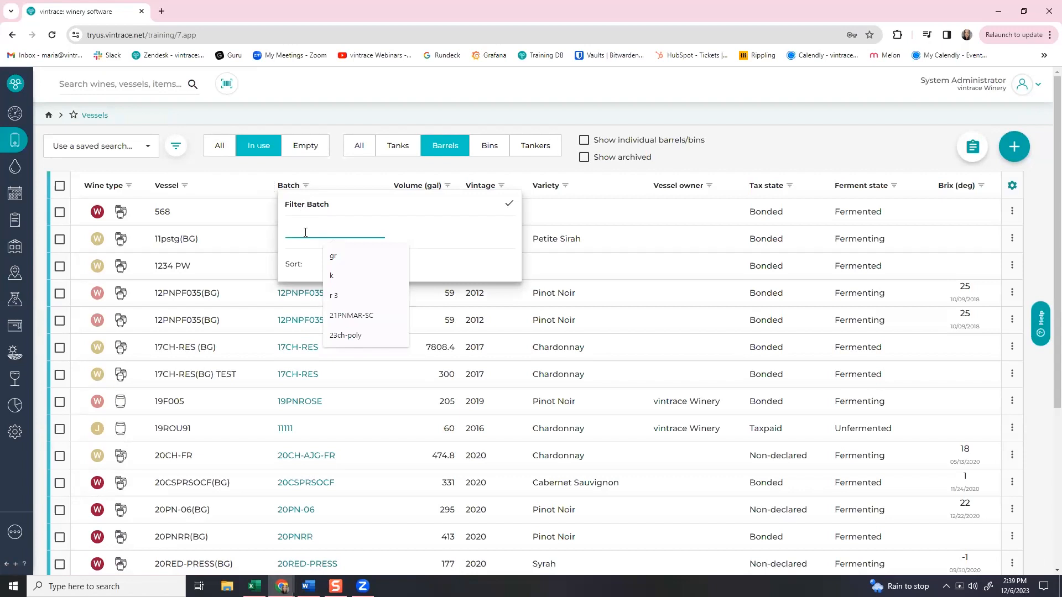
type("23cab")
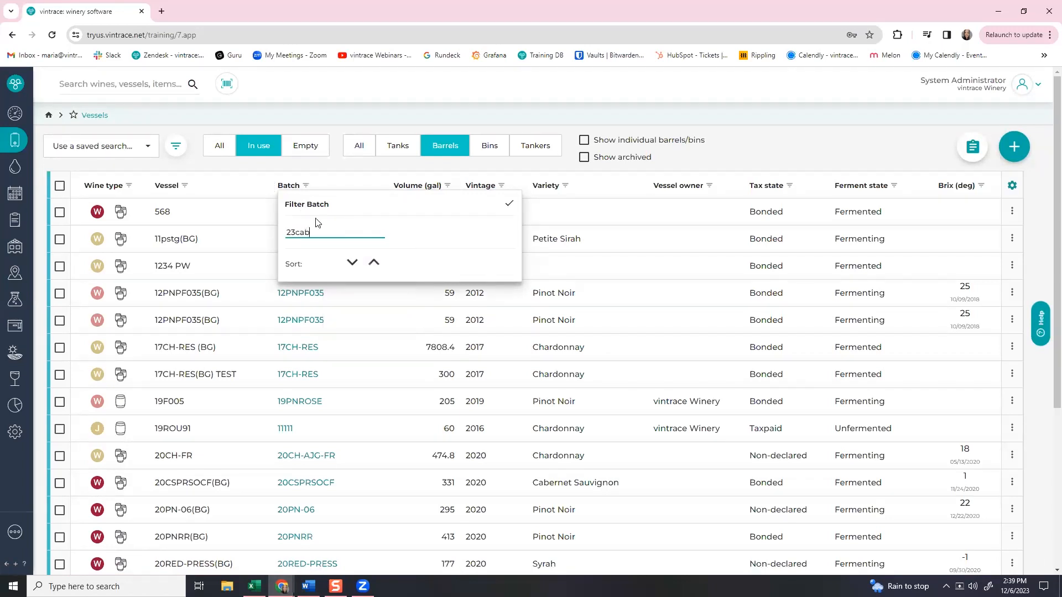
type("-wa")
key("Return")
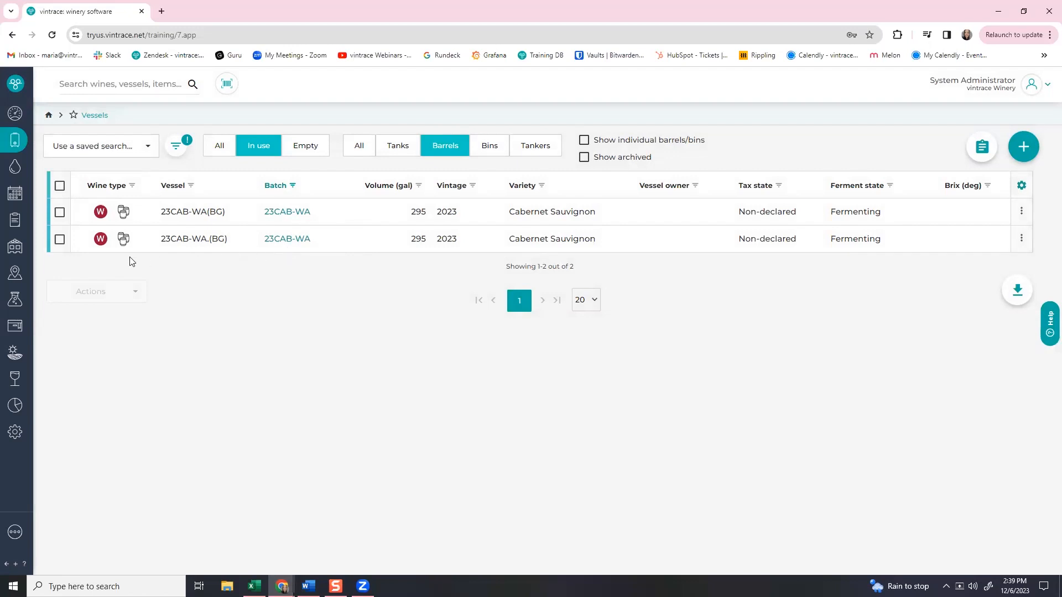
left_click(60, 215)
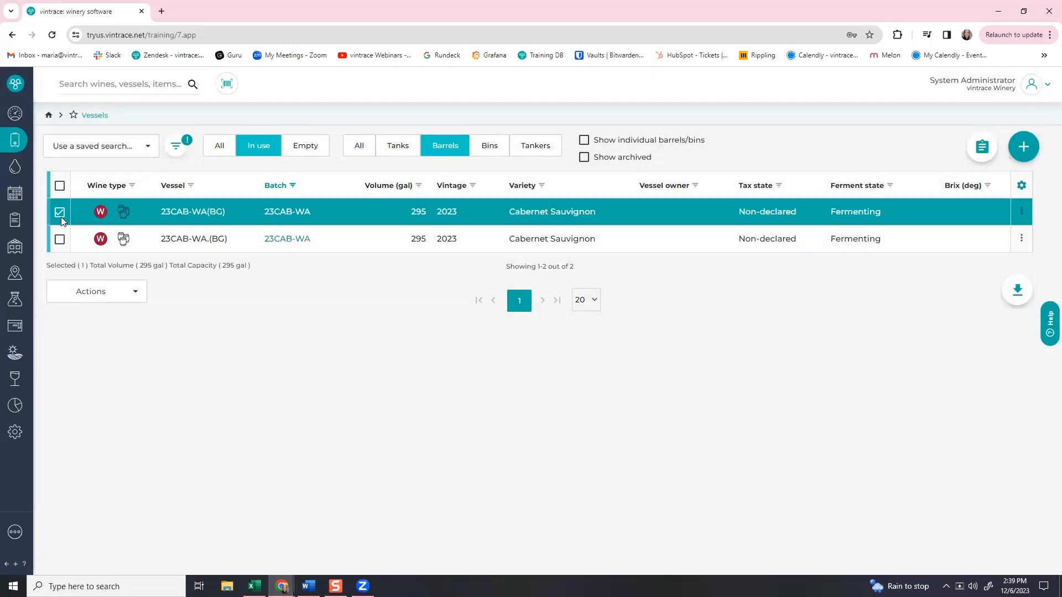
left_click(76, 295)
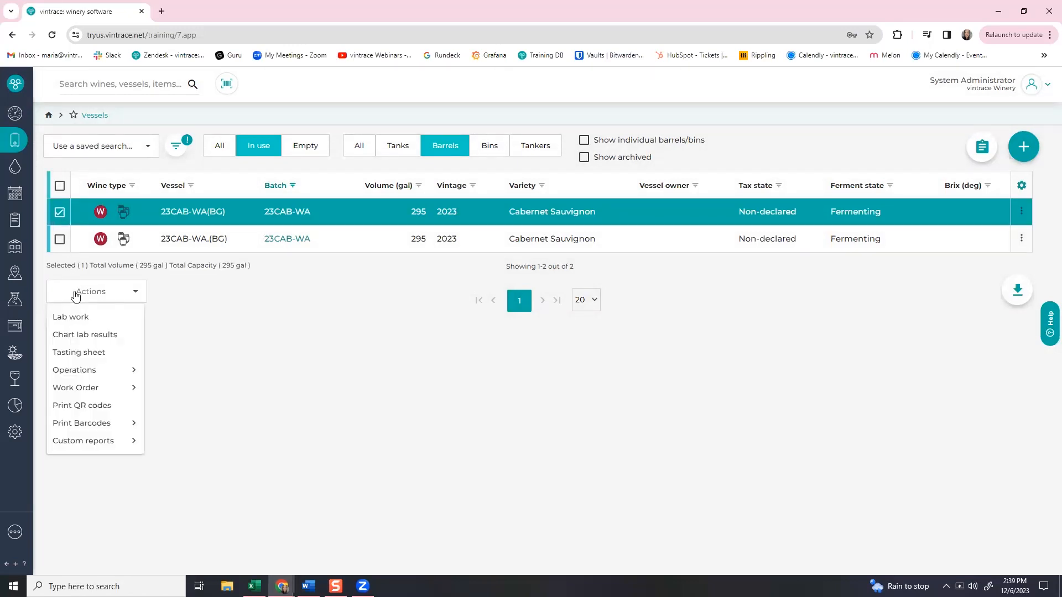
mouse_move(97, 370)
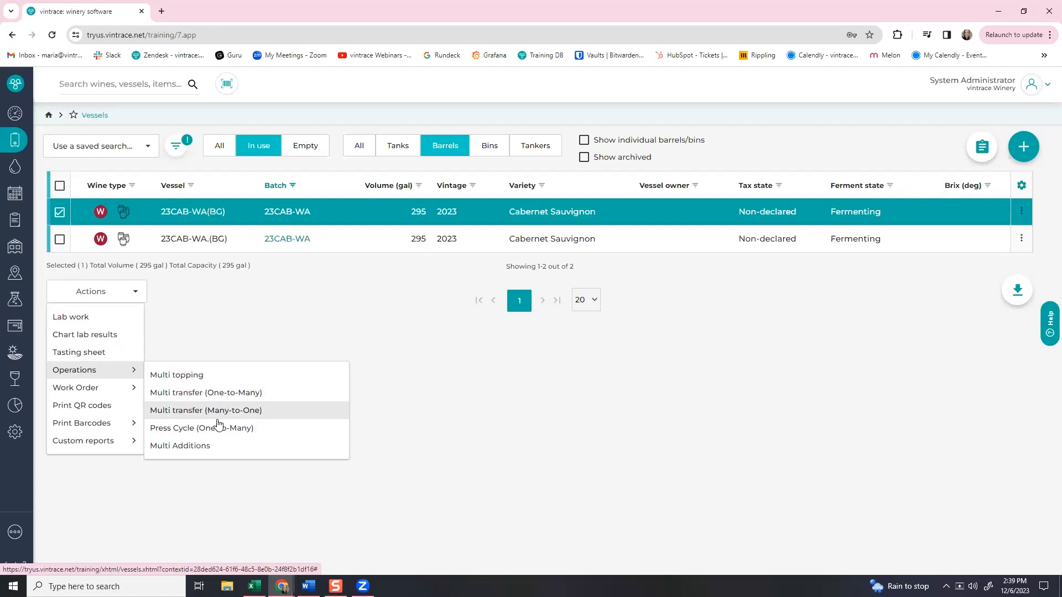
left_click(216, 396)
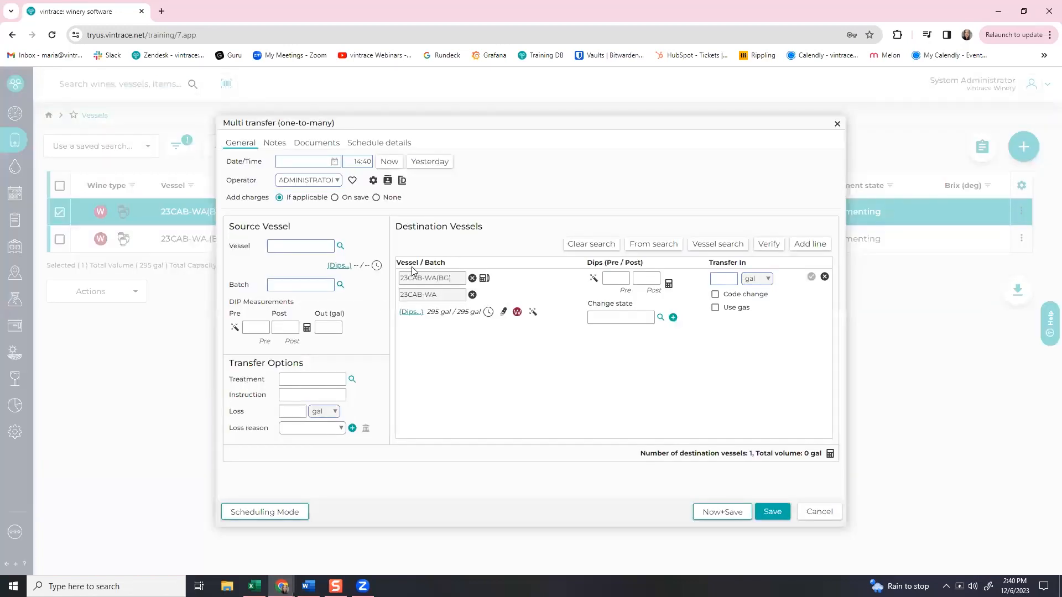
double_click(416, 281)
left_click(837, 125)
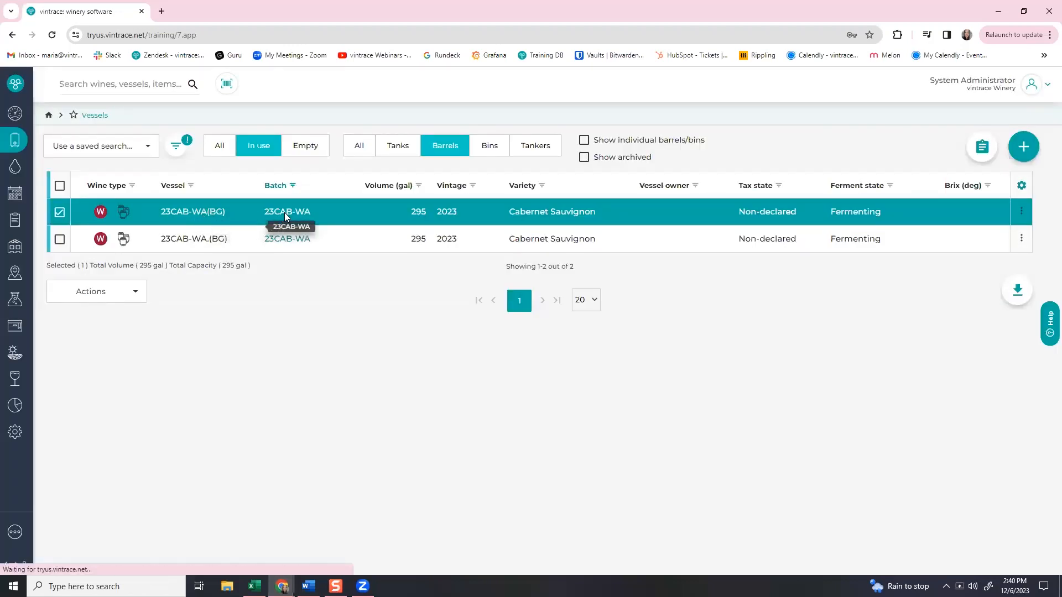
Start a Transfer to barrel group operation from the 23CAB-WA batch.
left_click(285, 216)
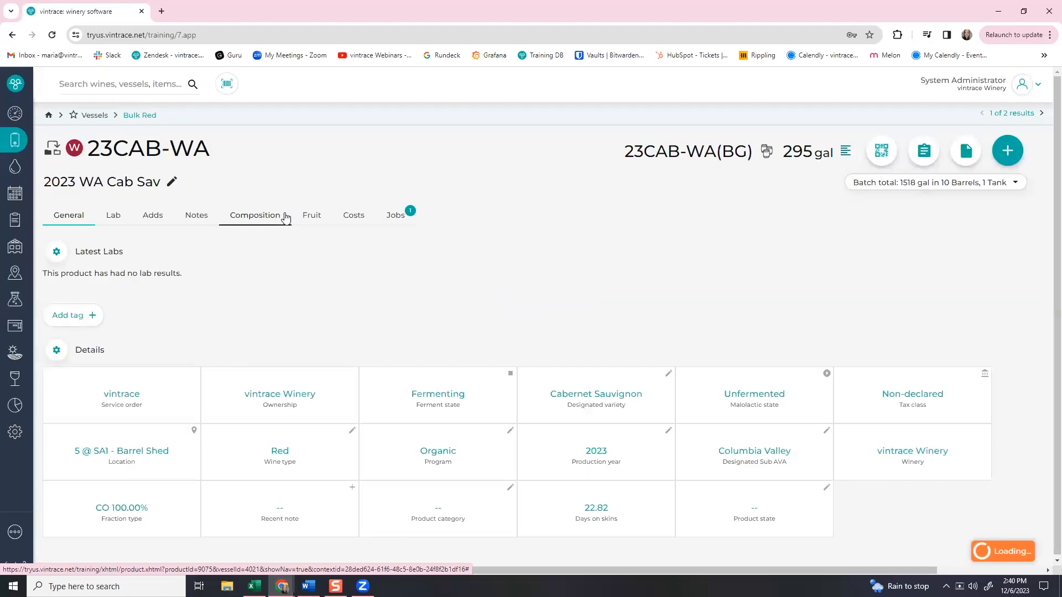
left_click(929, 157)
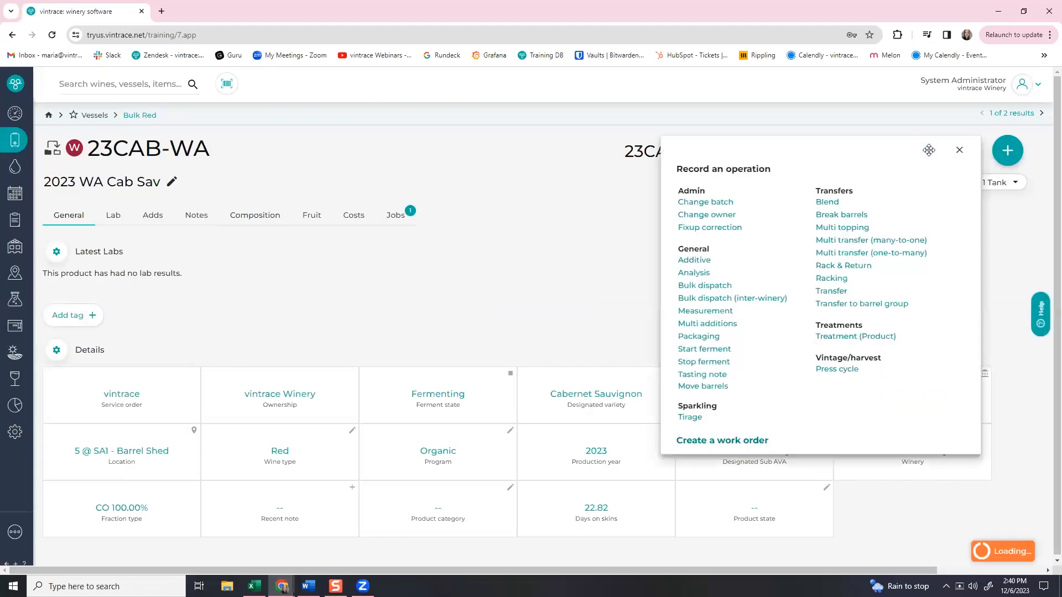
left_click(877, 305)
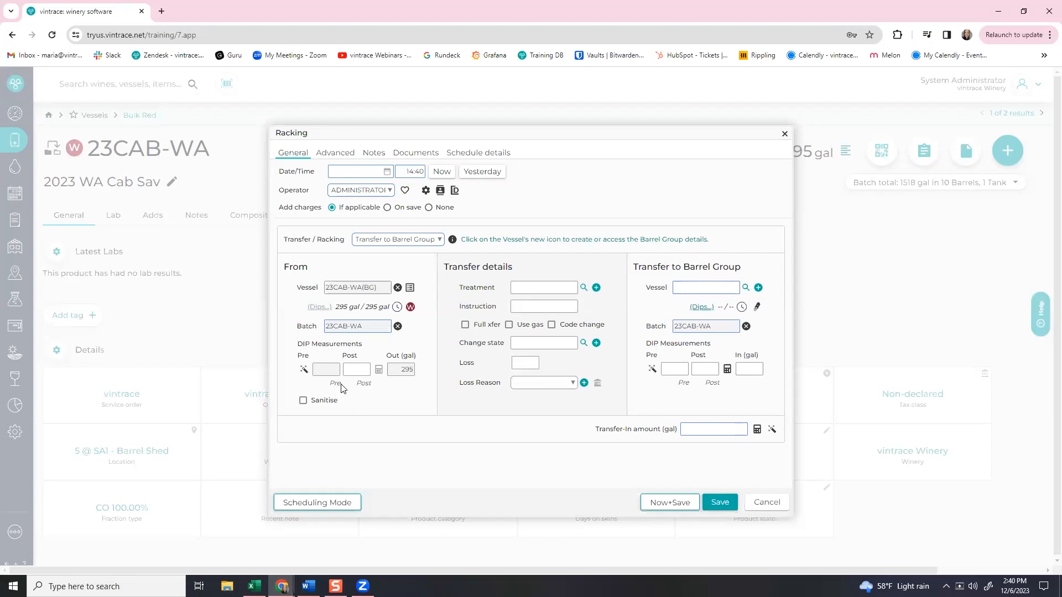
Set 23CAB-WA.(BG) as the destination vessel and show the source group's barrels.
left_click(709, 286)
type("23cab-wa")
key("Return")
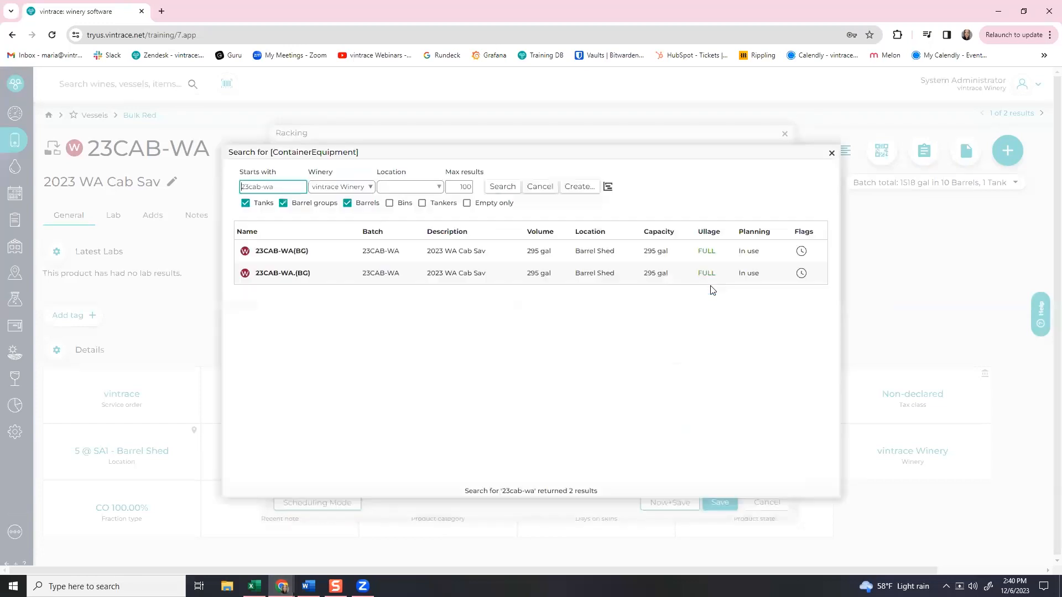
double_click(326, 274)
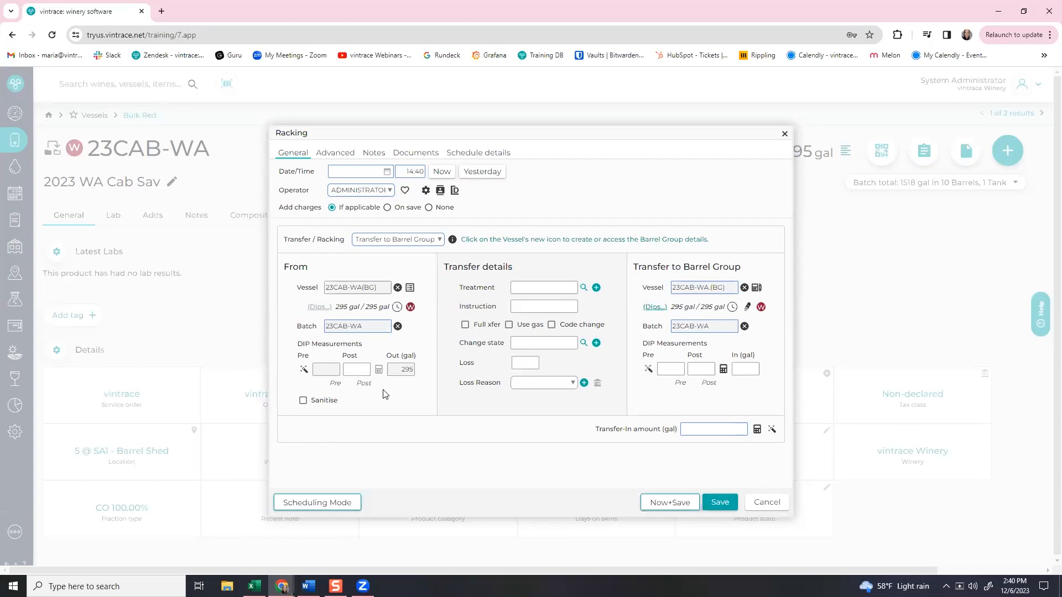
left_click(410, 289)
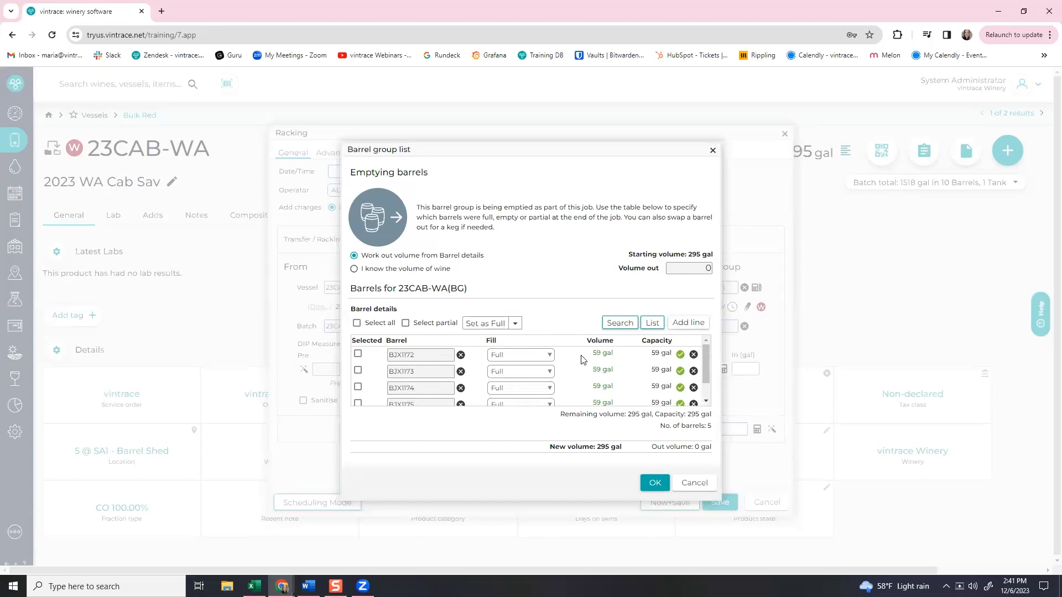
Copy the five emptied barrel codes and paste them into the destination group's barrel code list.
left_click(653, 325)
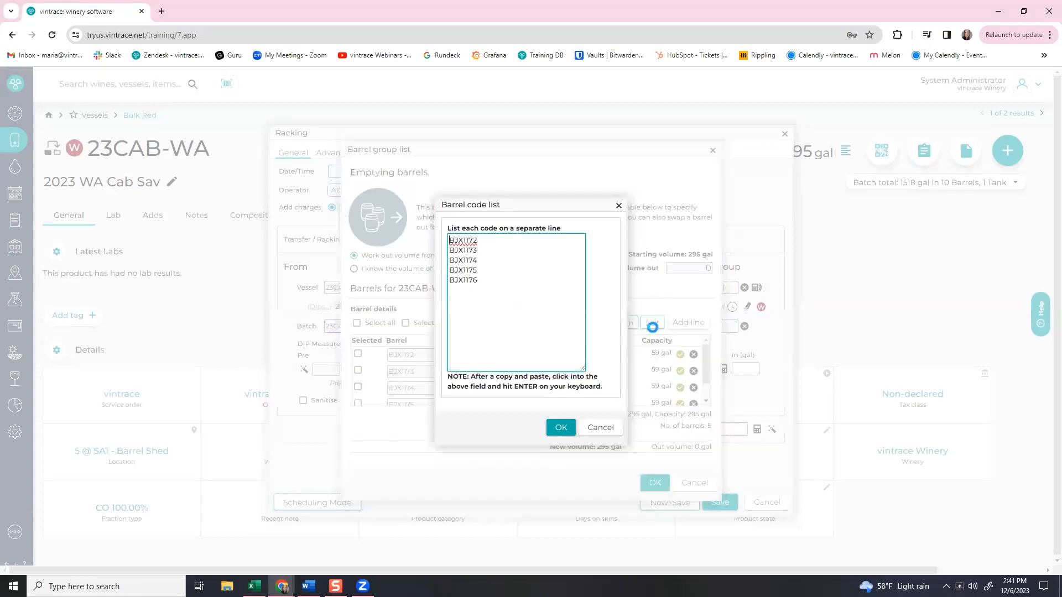
left_click_drag(482, 287, 449, 235)
key("ctrl+c")
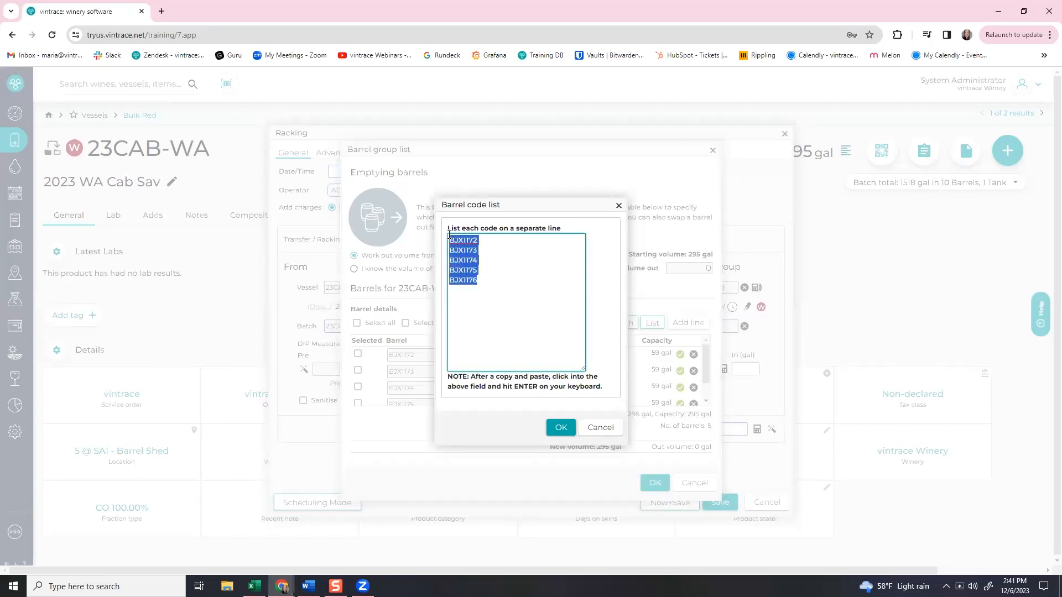
left_click(619, 205)
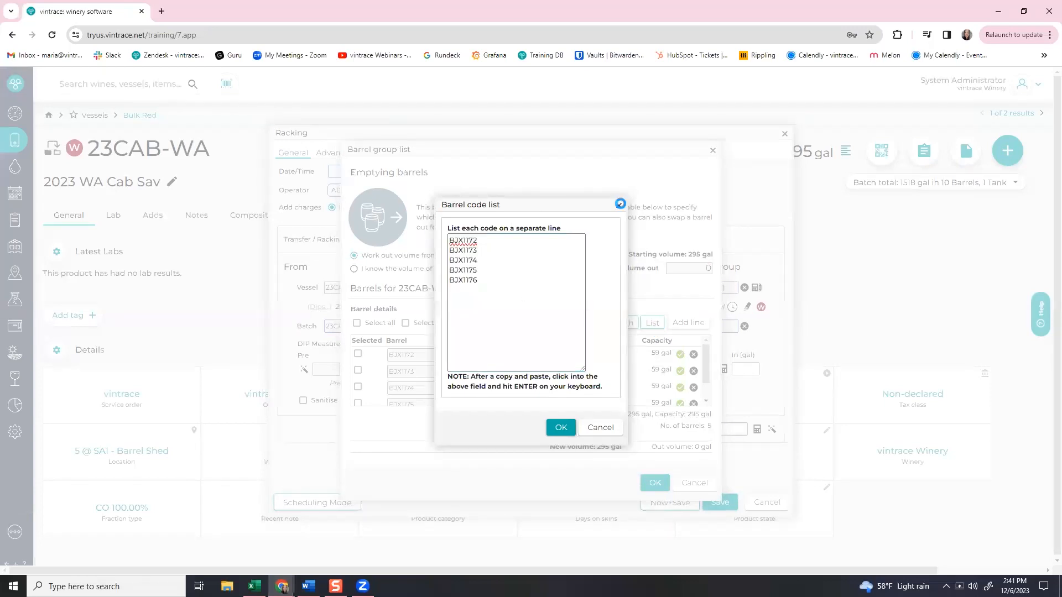
left_click(712, 150)
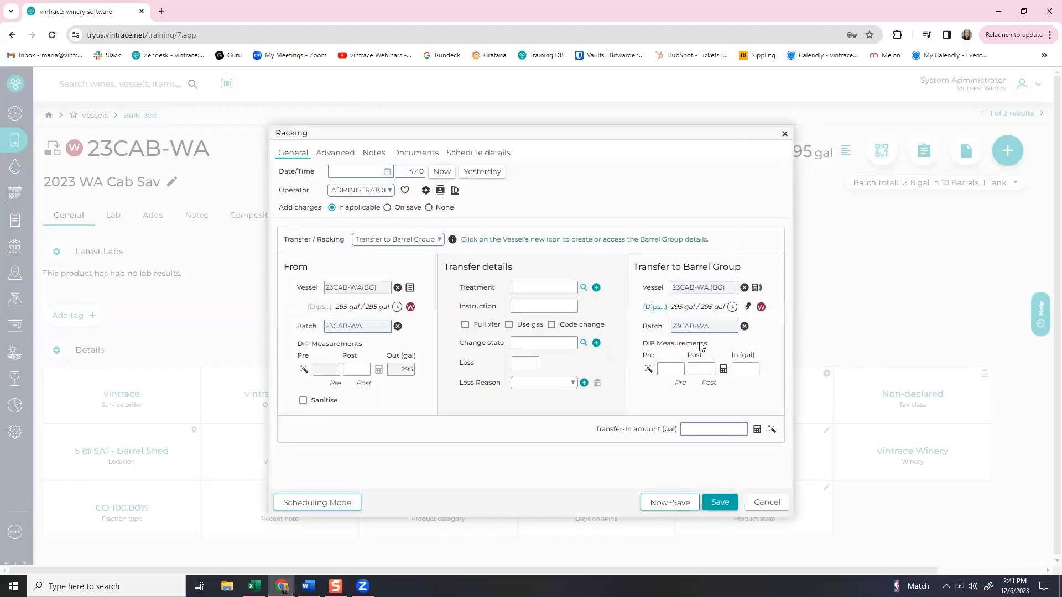
left_click(754, 288)
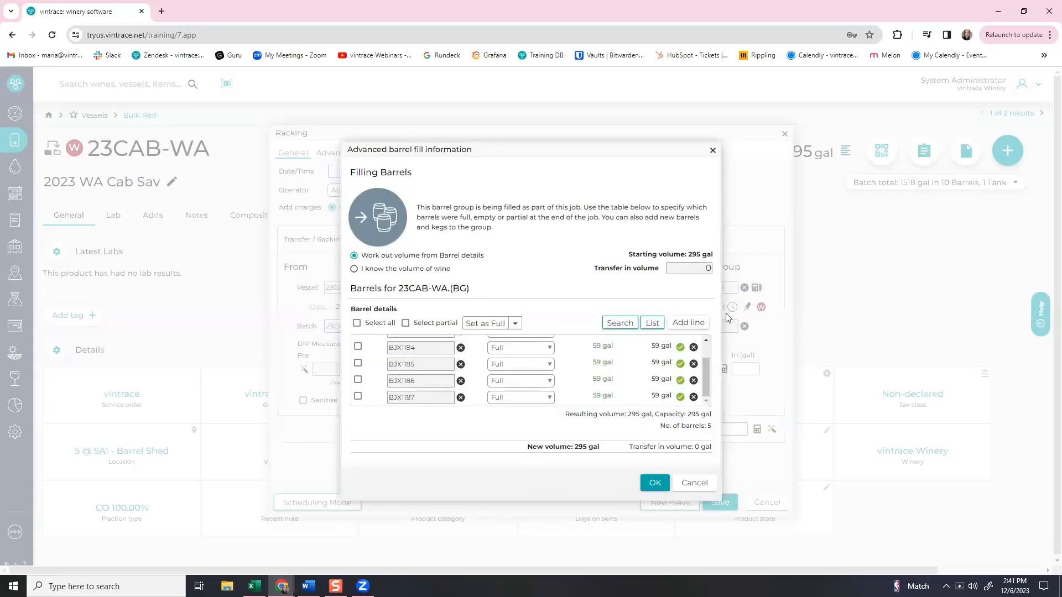
left_click(653, 325)
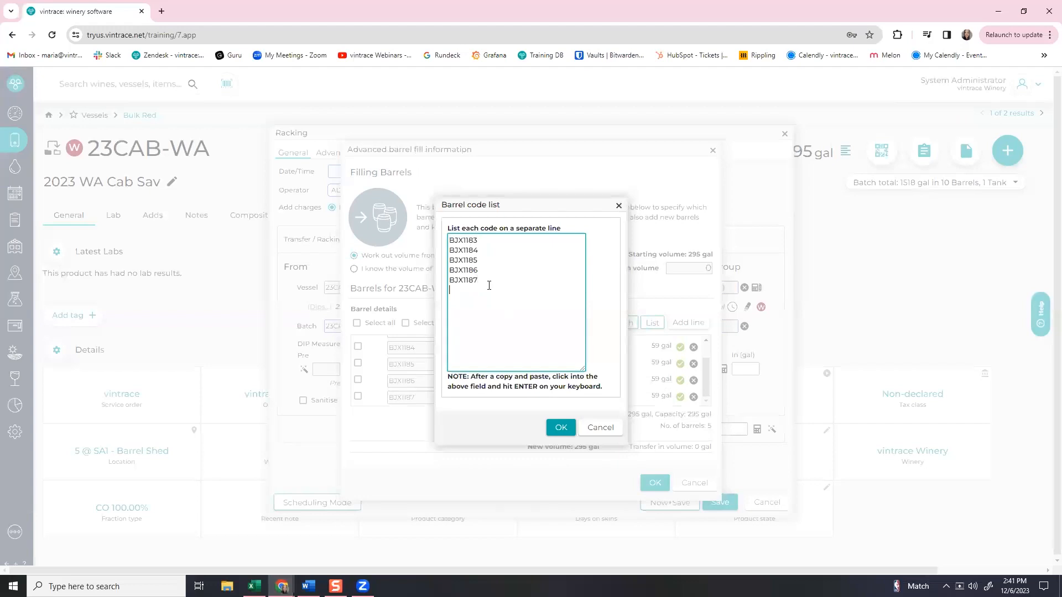
key("ctrl+v")
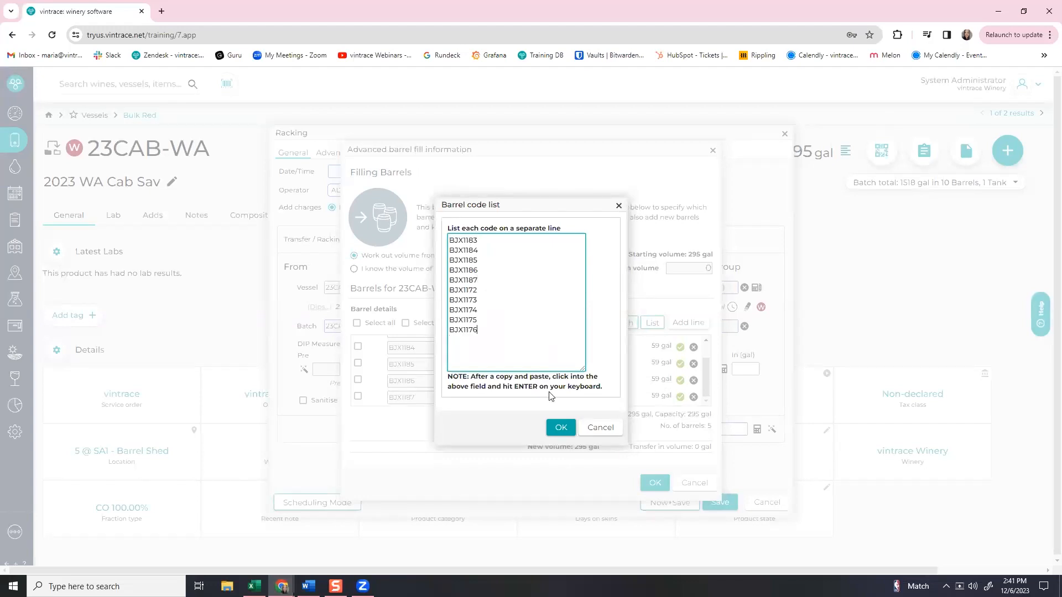
Apply the ten-barrel code list and confirm the 590 gal advanced barrel fill details.
left_click(554, 433)
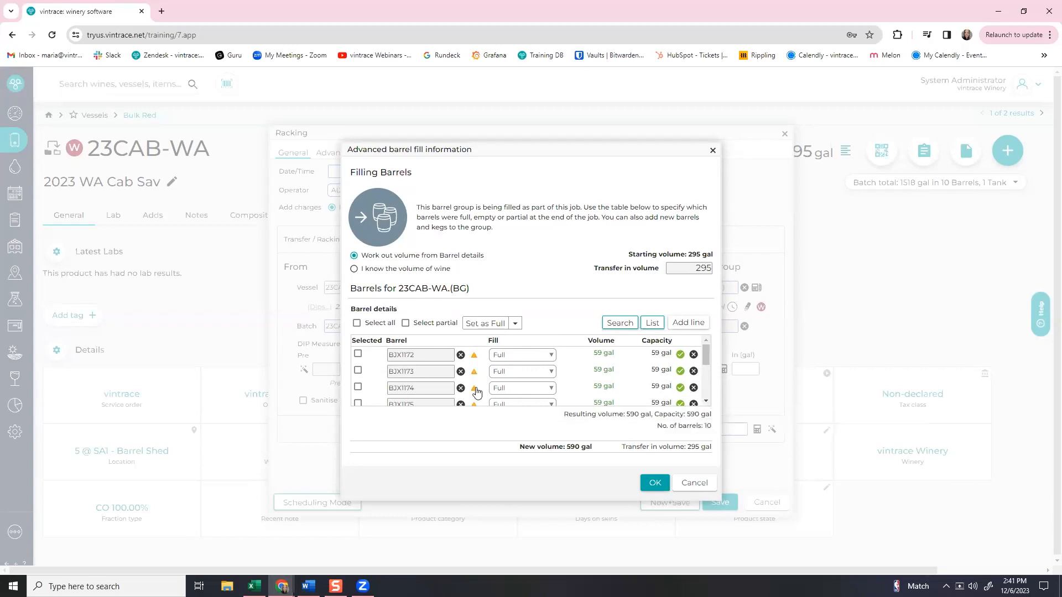
mouse_move(474, 406)
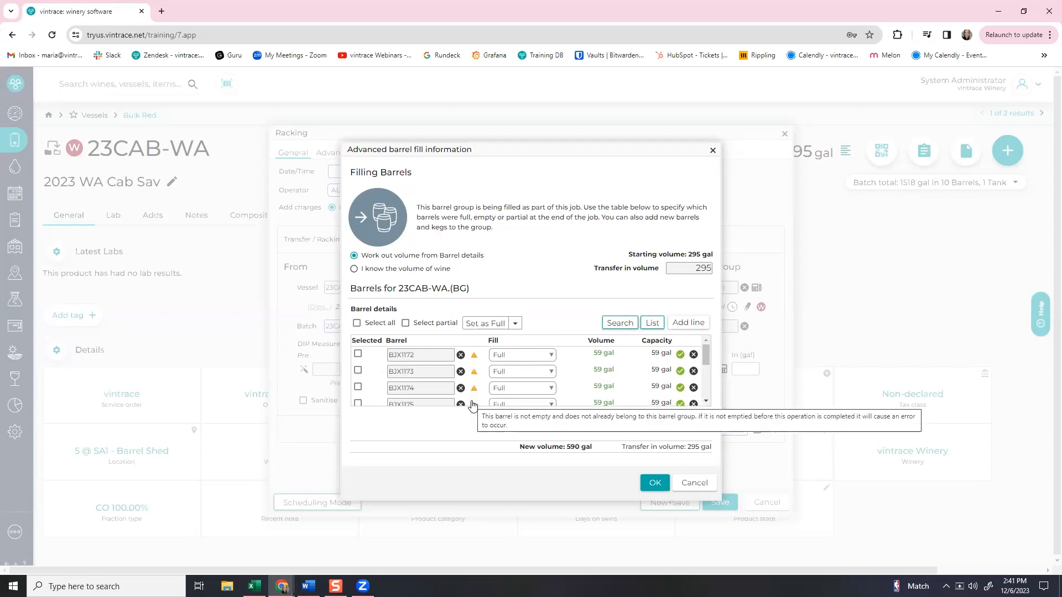
scroll(473, 398, "down", 4)
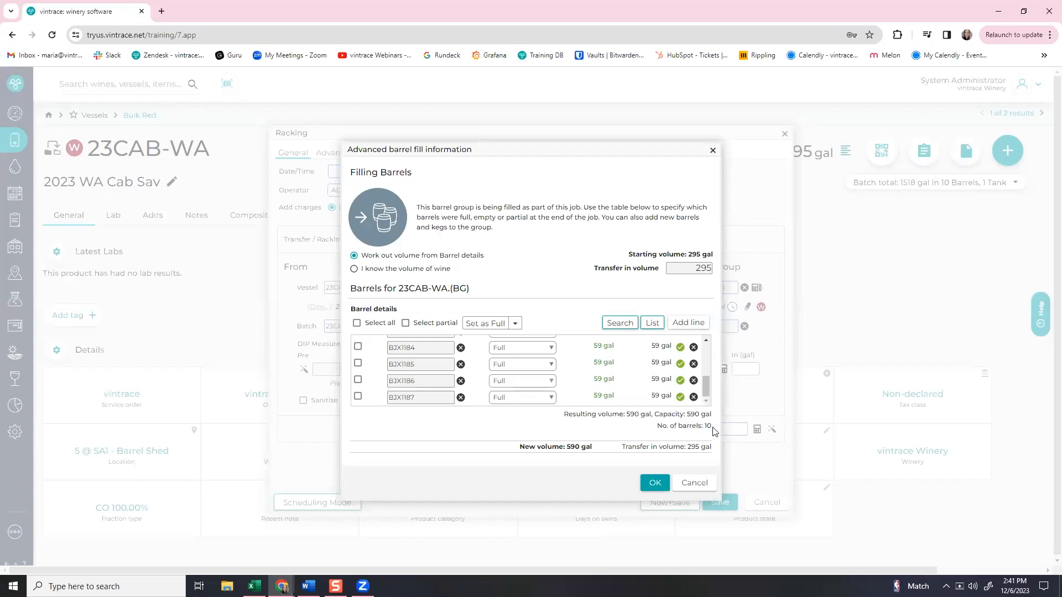
left_click(654, 482)
Calculate the 295 gal transfer-in, date the racking now, and save it.
left_click(755, 436)
left_click(442, 172)
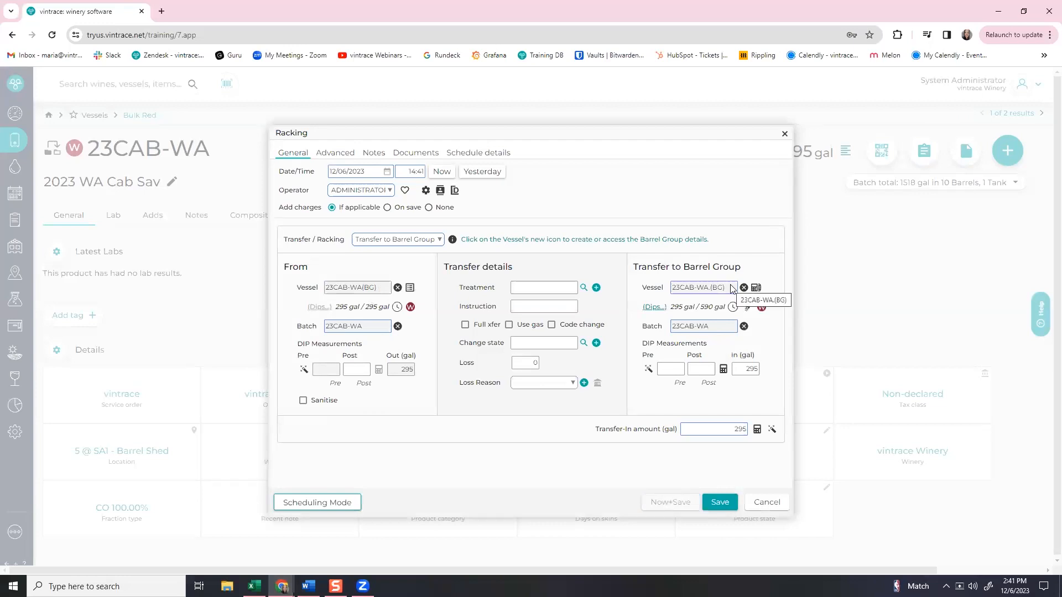
left_click(727, 505)
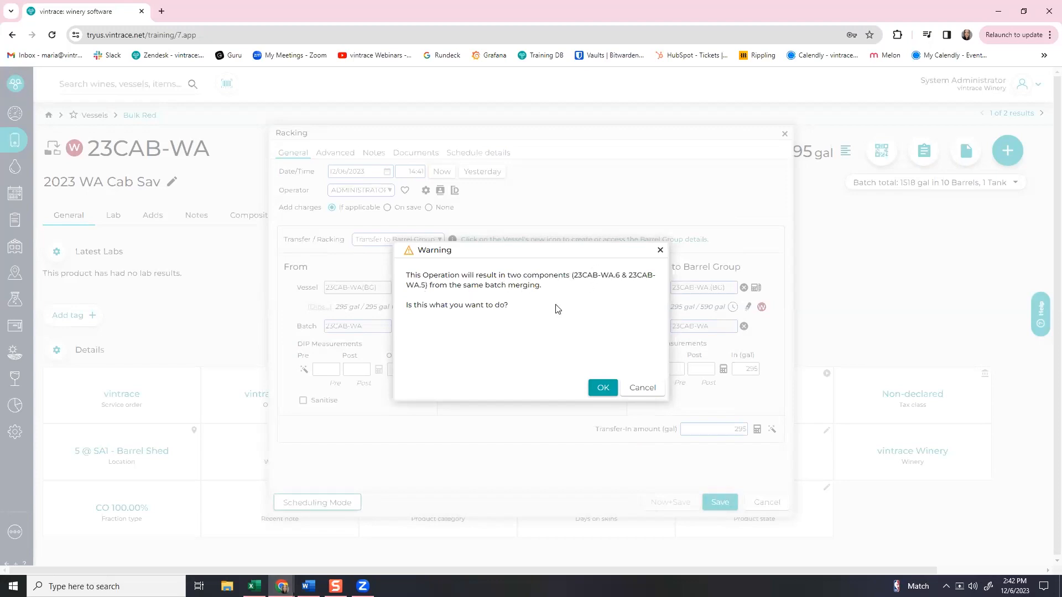
Accept the merge, overfill, ferment and Organic Only warnings, then save $0.00 service charges.
left_click(599, 391)
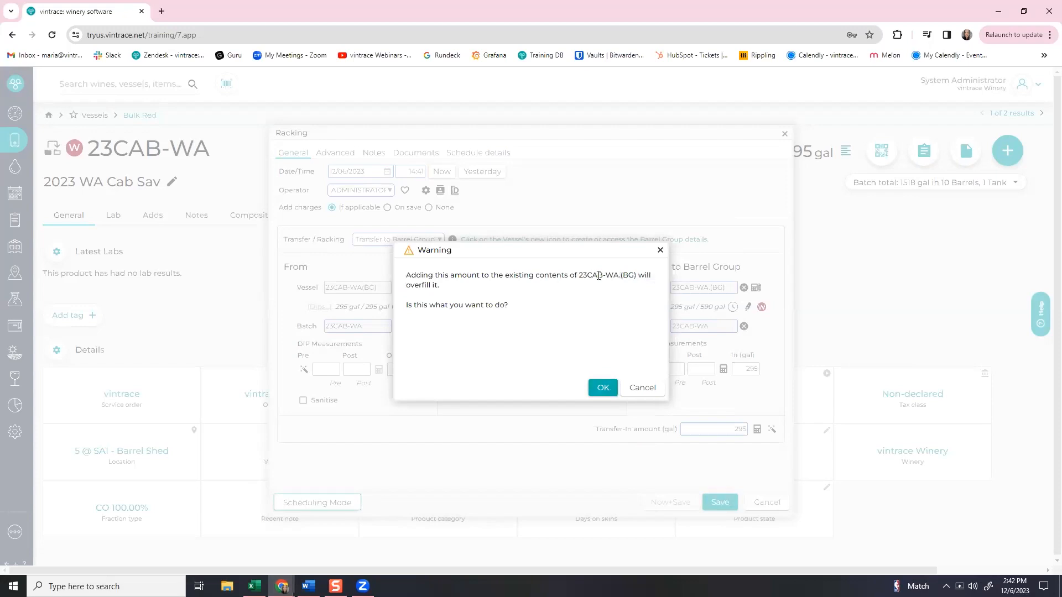
mouse_move(597, 246)
left_mouse_down()
mouse_move(568, 259)
mouse_move(598, 249)
left_mouse_up()
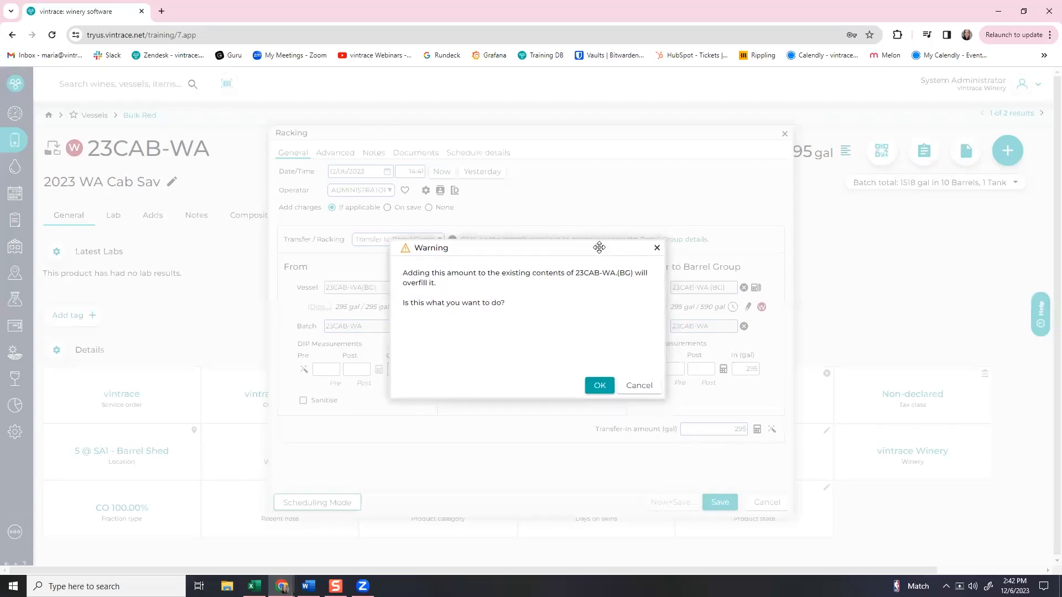
left_click(593, 390)
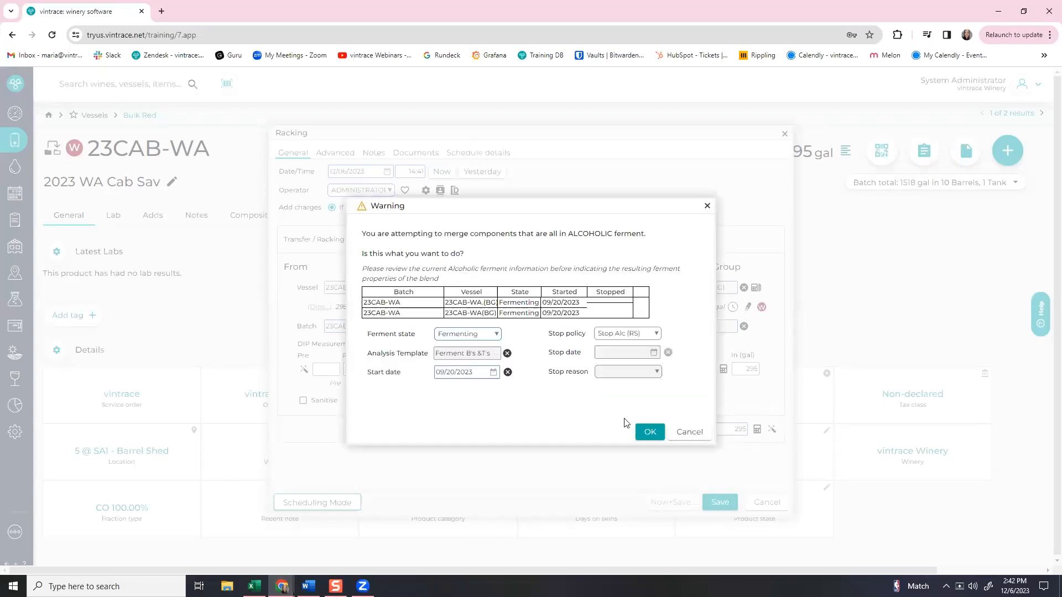
left_click(651, 432)
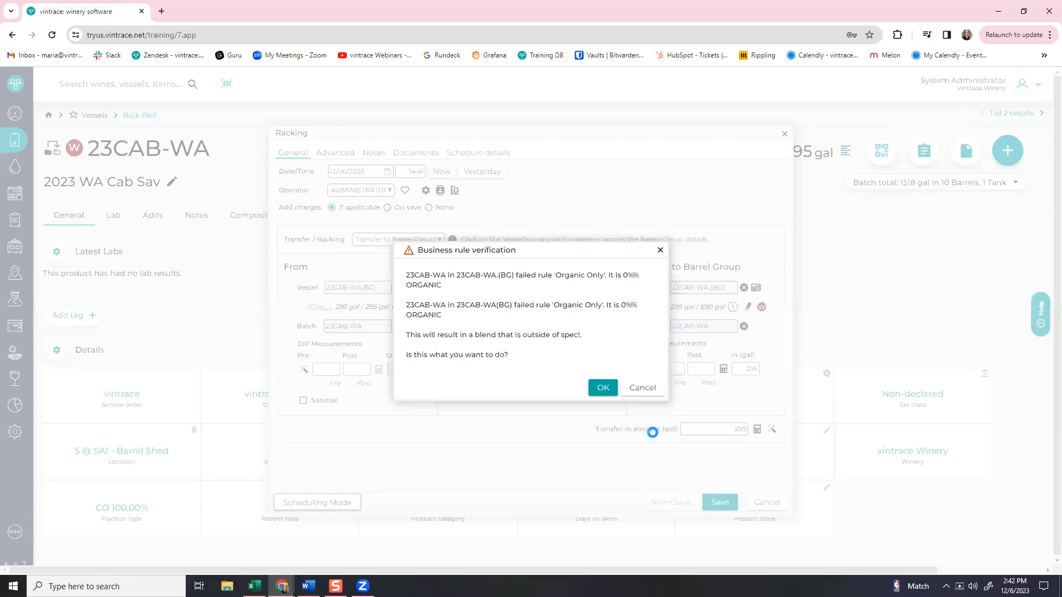
left_click(608, 393)
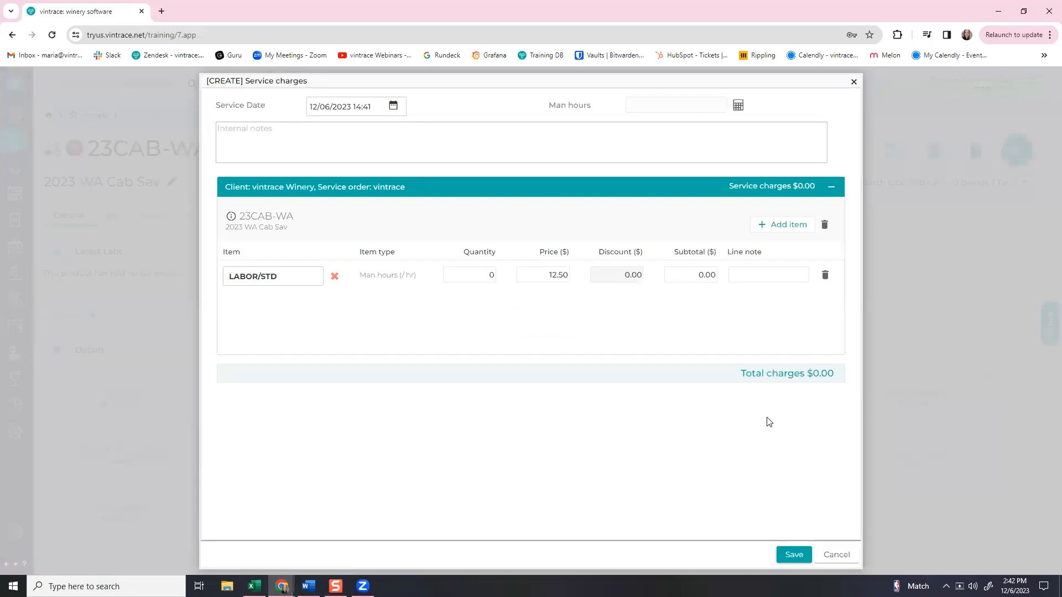
left_click(797, 554)
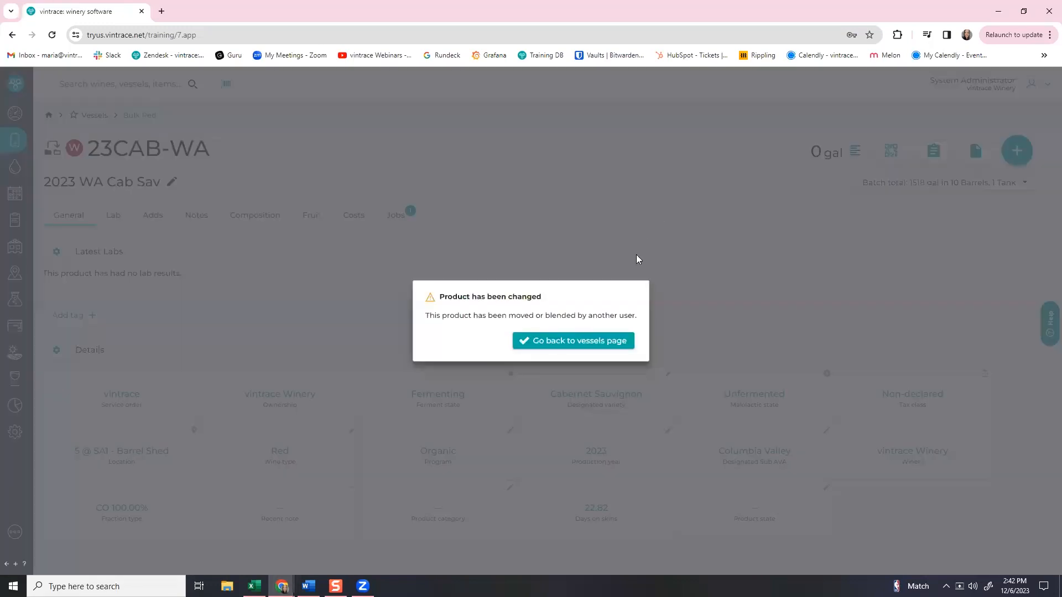
Open barrel group 23CAB-WA.(BG) and check its batch products: 590 gal in 10 barrels.
left_click(607, 346)
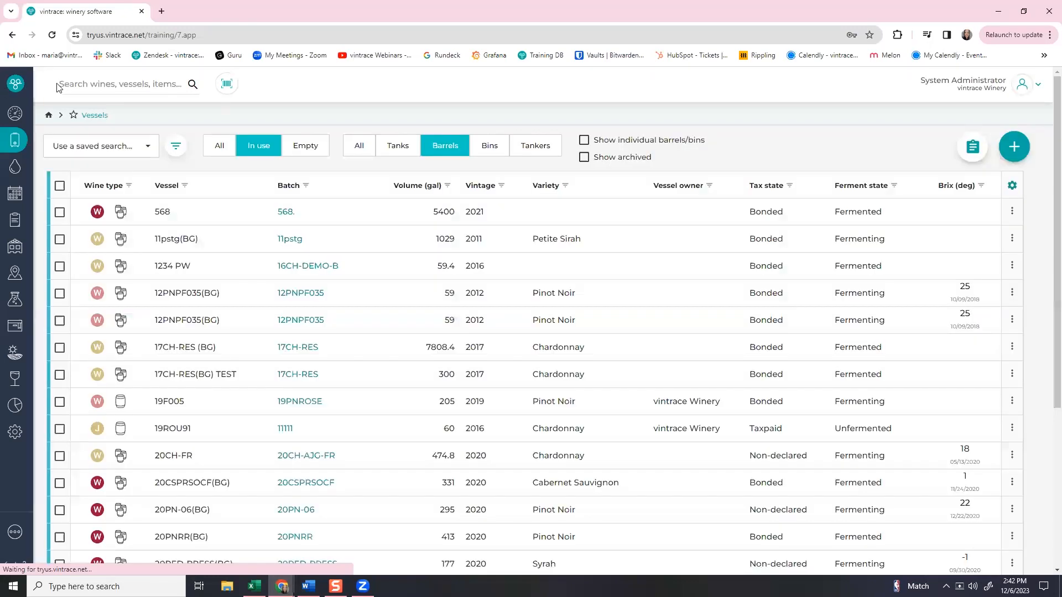
left_click(59, 83)
type("23")
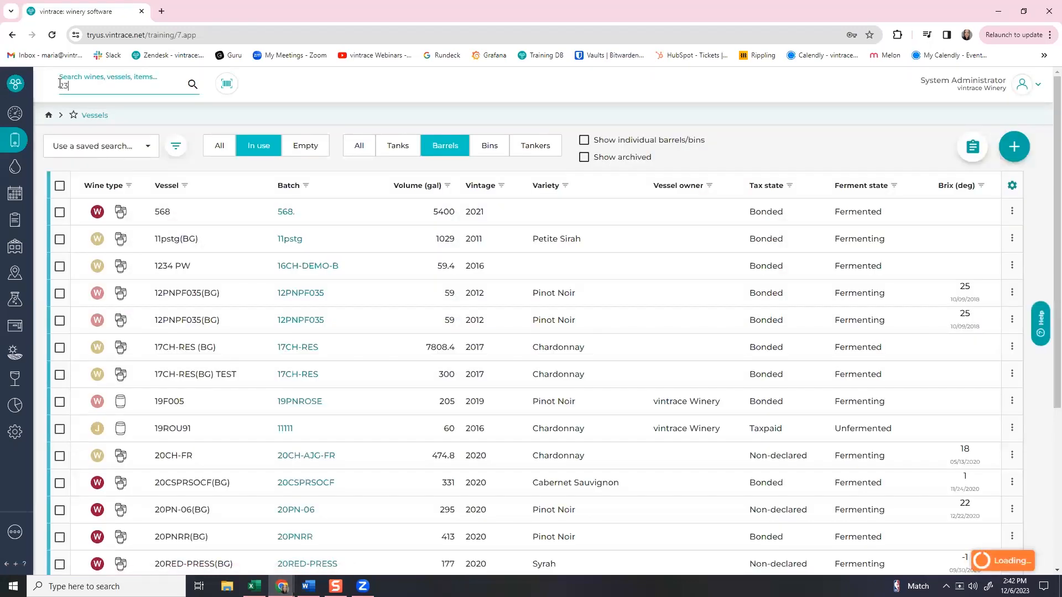
type("cab")
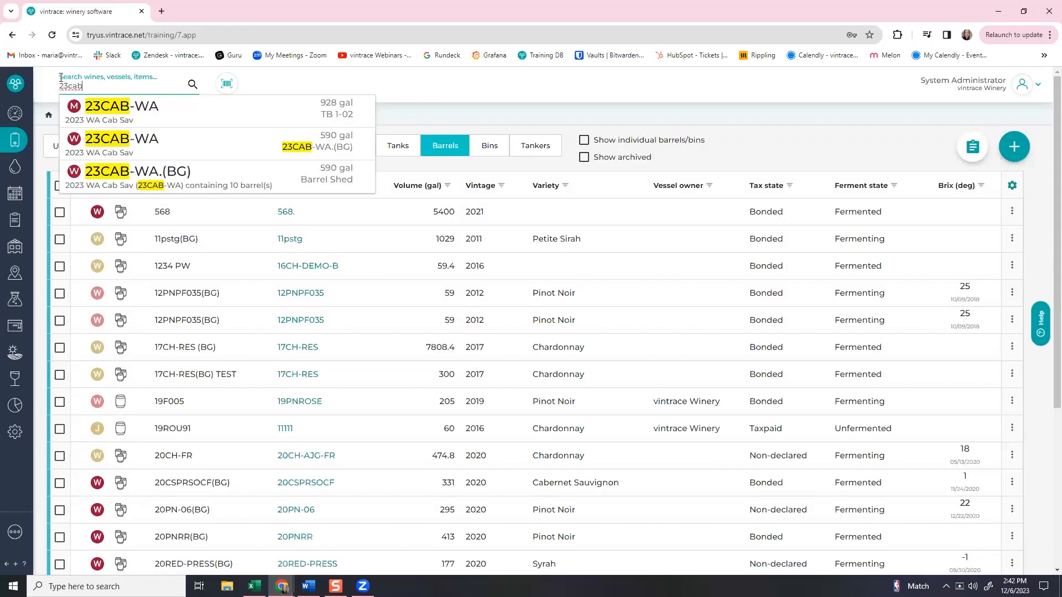
left_click(186, 150)
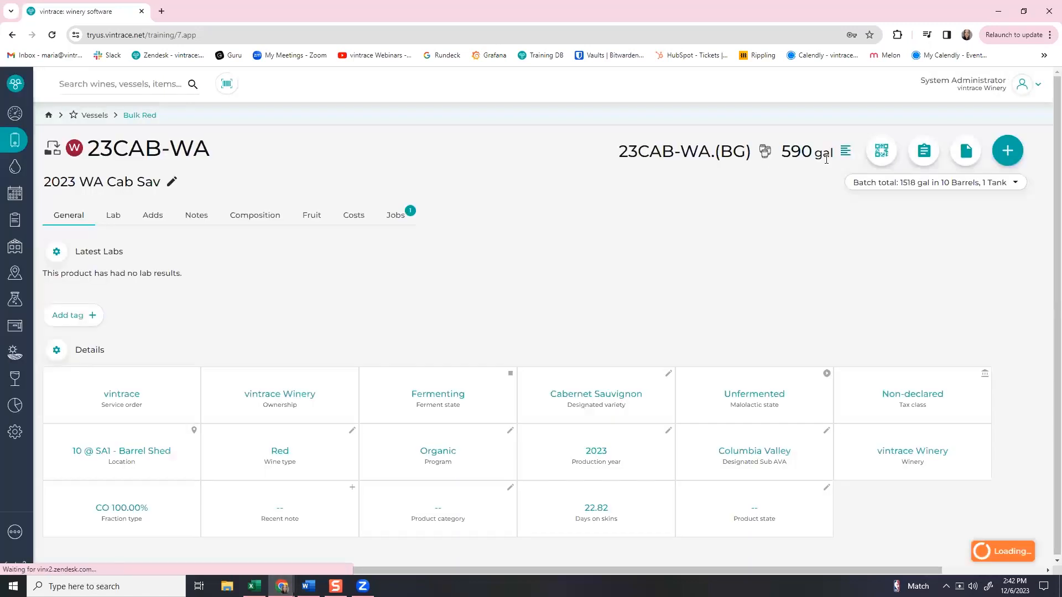
left_click(860, 186)
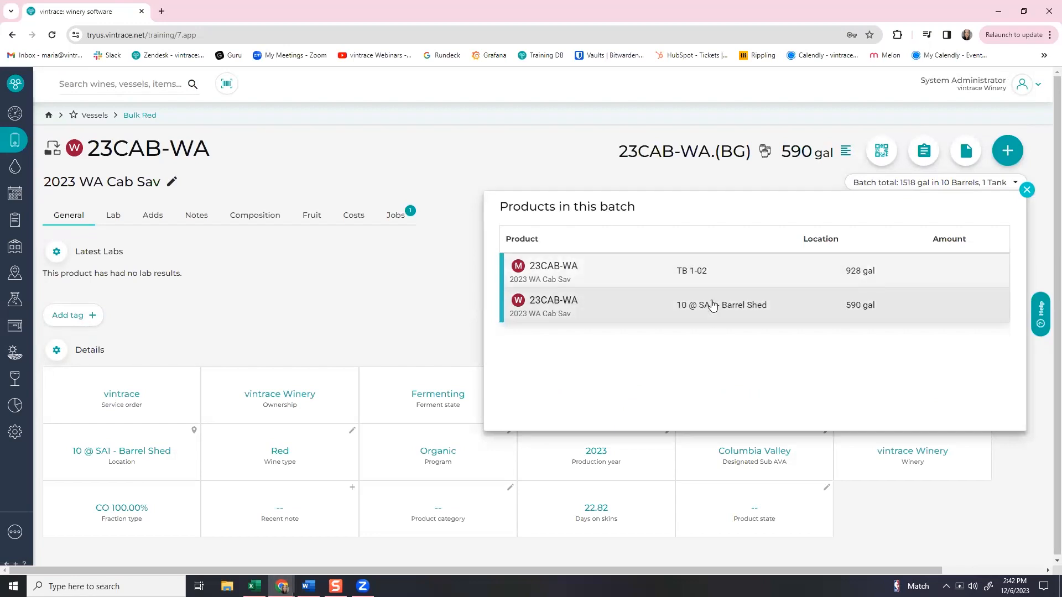
left_click(300, 293)
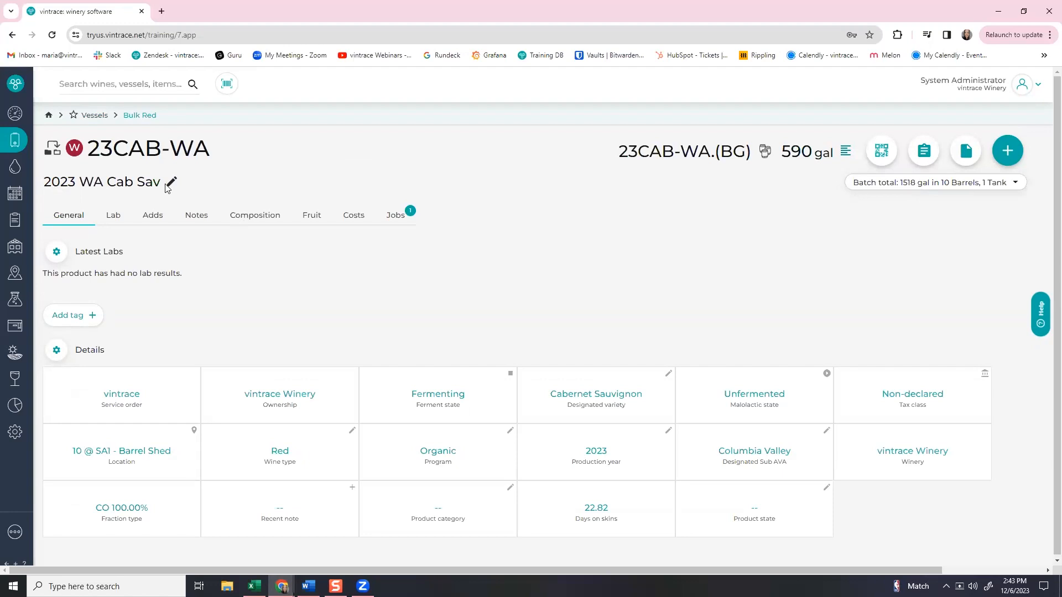
Filter the in-use tanks list by Ferment state Fermenting.
left_click(17, 143)
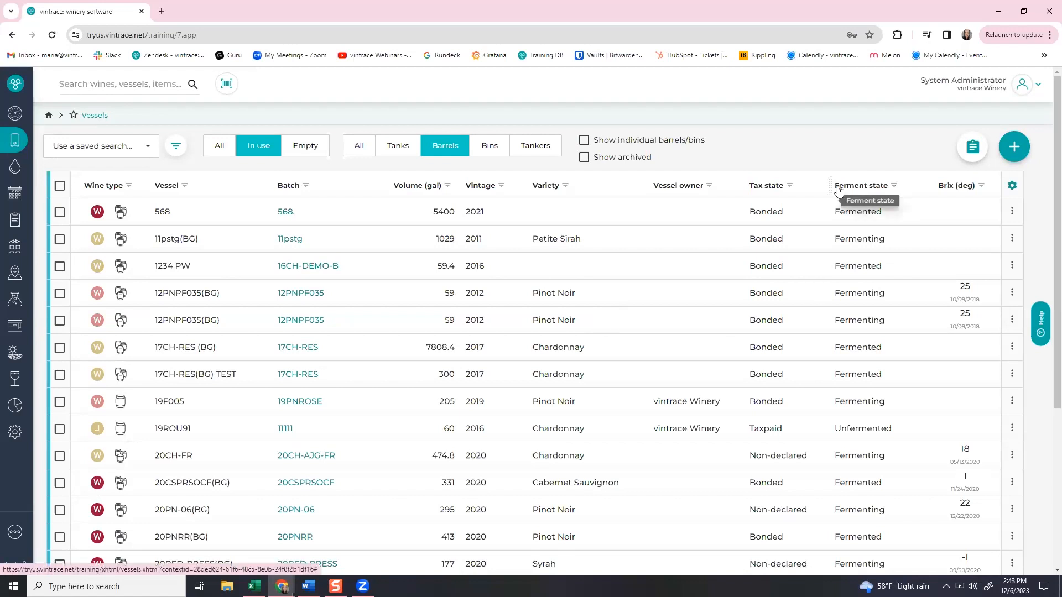
left_click(894, 188)
left_click(751, 236)
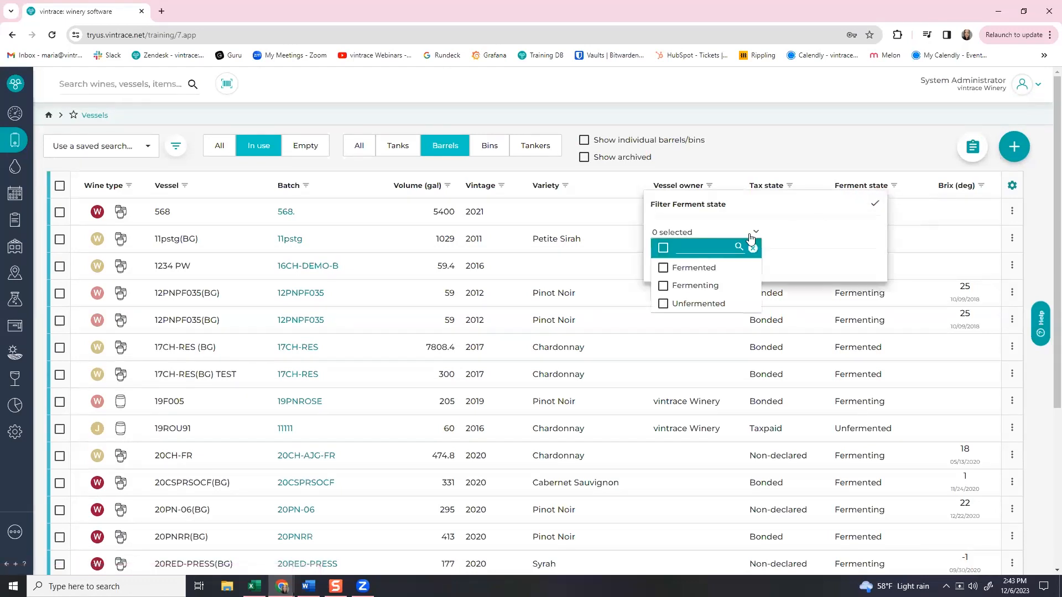
left_click(688, 288)
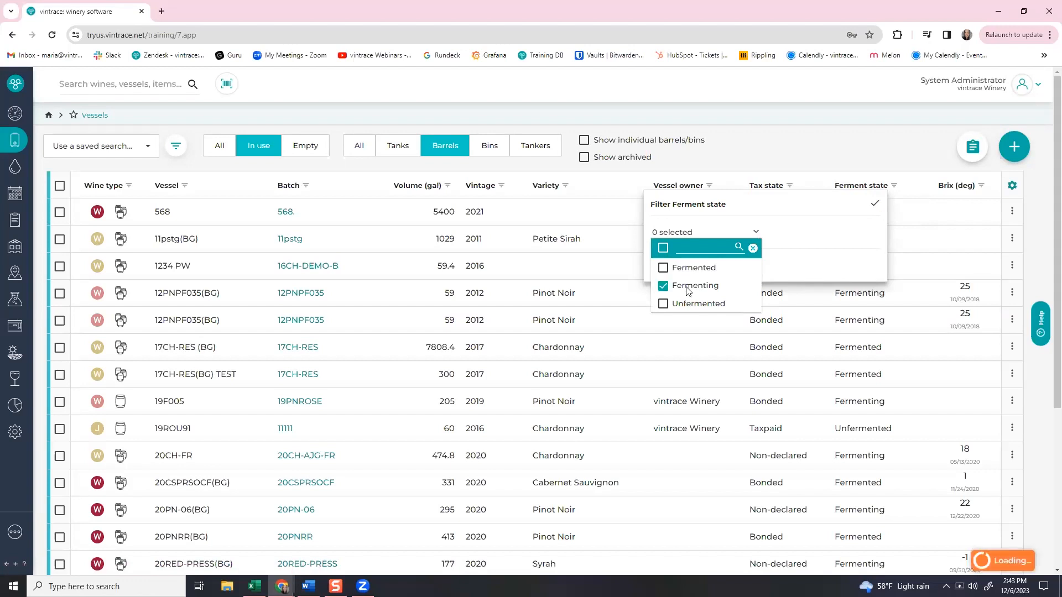
left_click(878, 207)
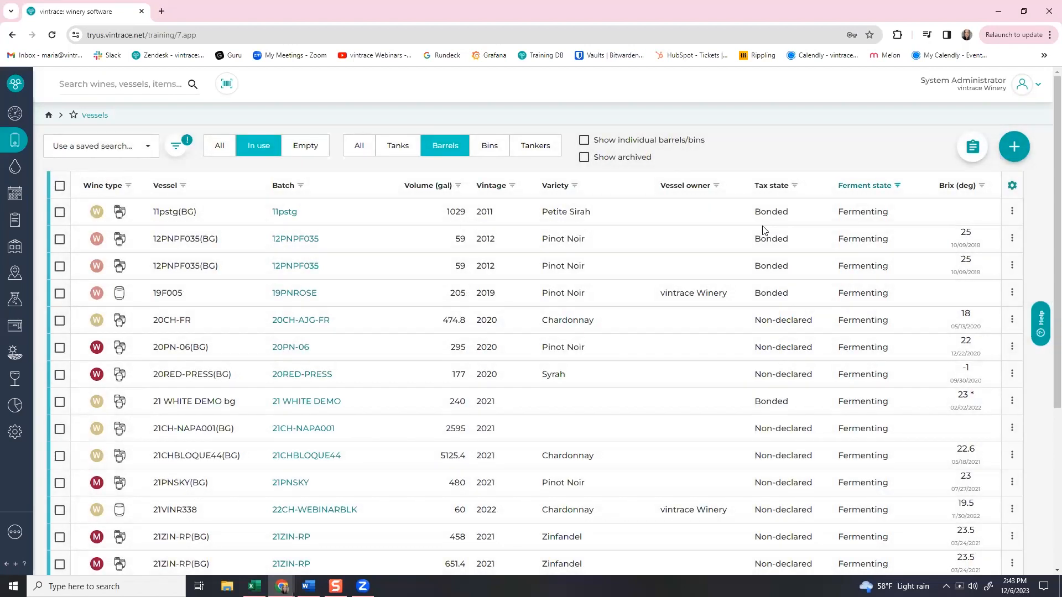
left_click(414, 145)
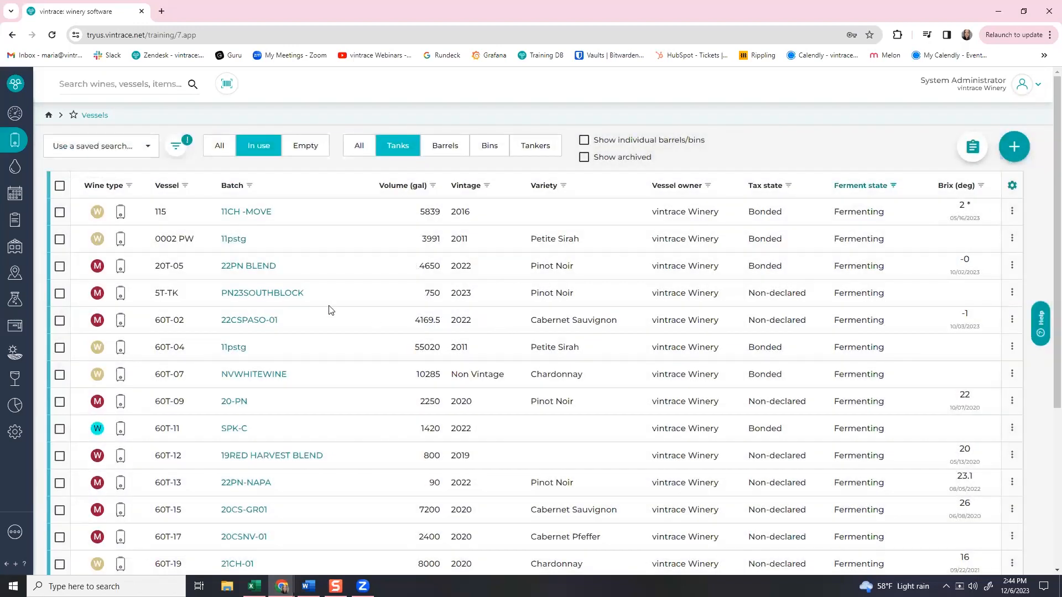
left_click(243, 323)
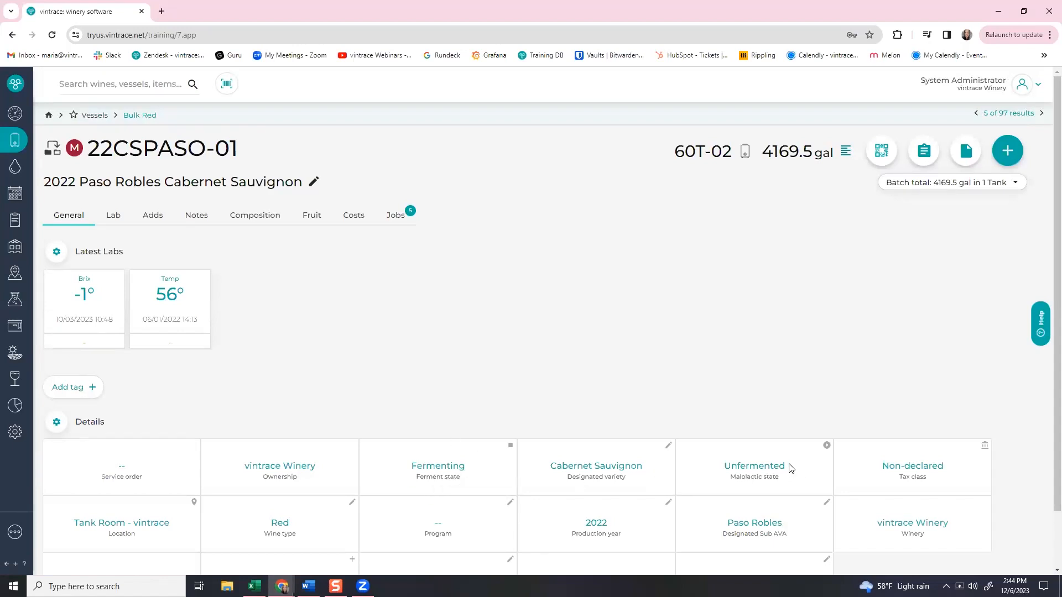
left_click(510, 446)
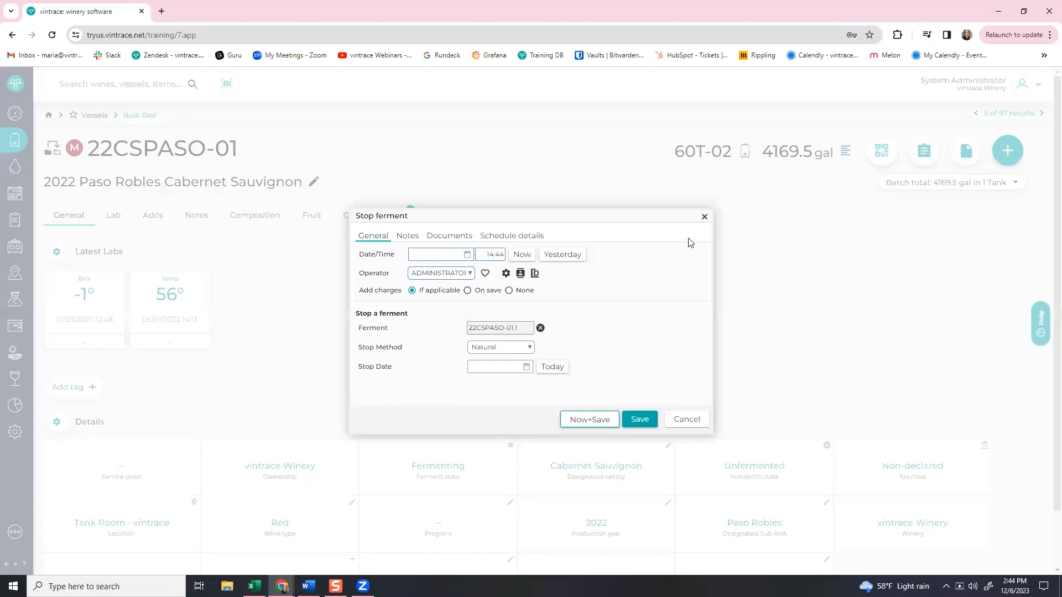
left_click(704, 218)
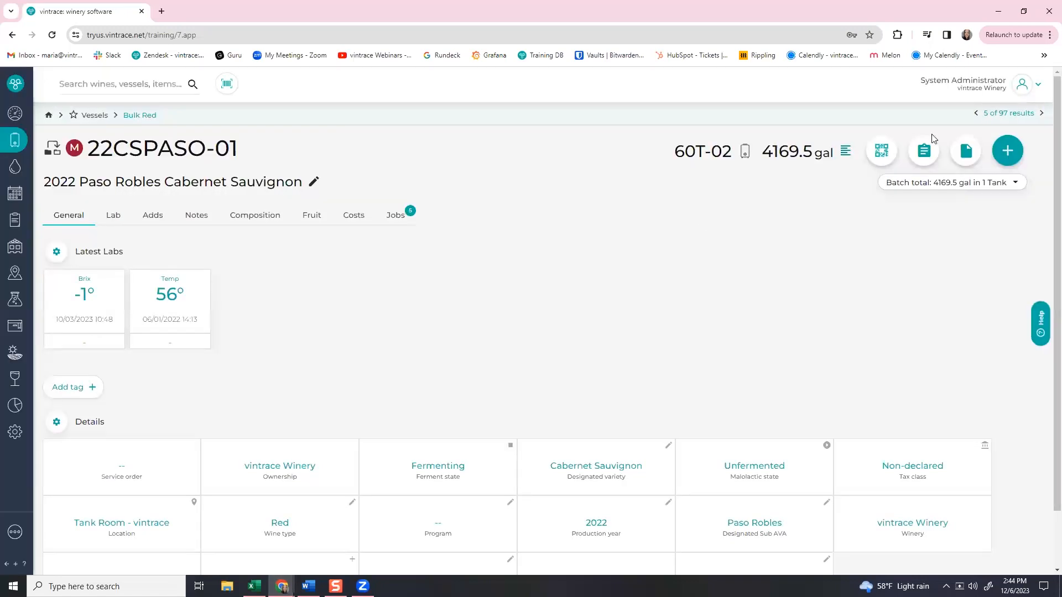
left_click(1007, 113)
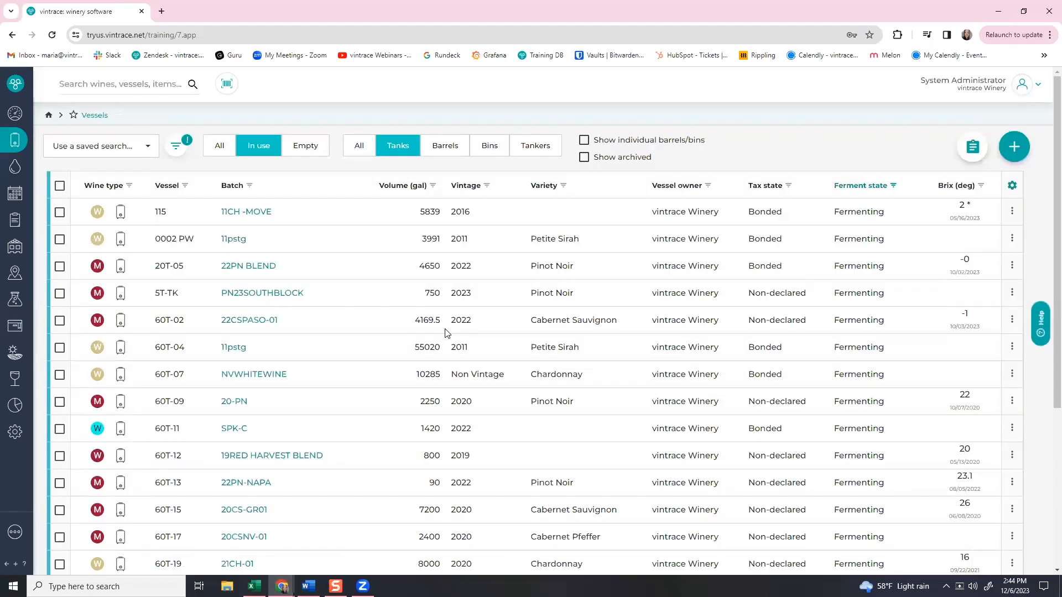
Select tanks 20T-05 and 60T-02 and start a Treatment (Product) work order.
left_click(60, 267)
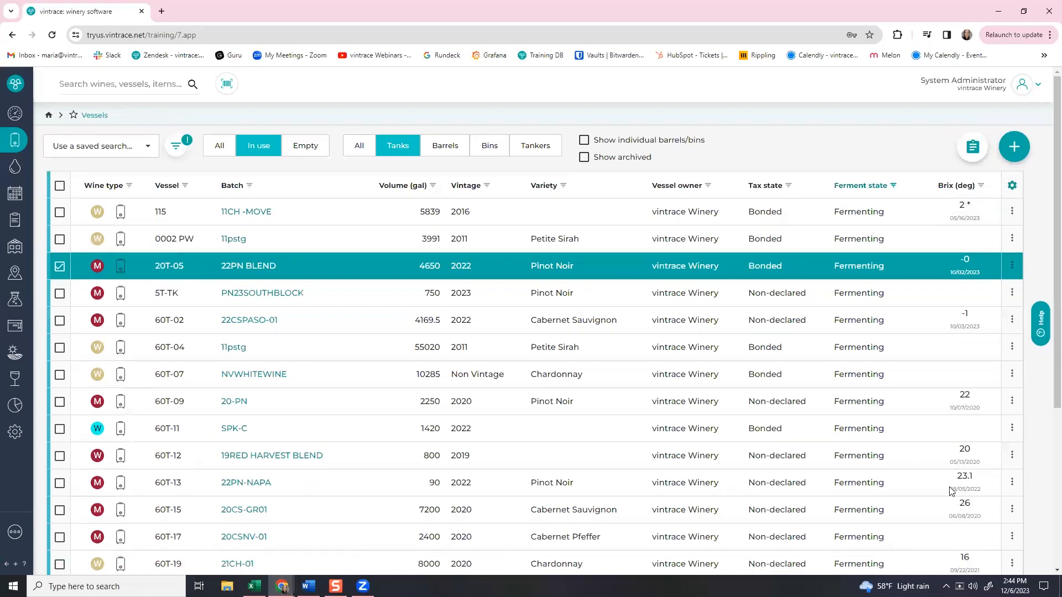
left_click(61, 320)
scroll(83, 442, "down", 4)
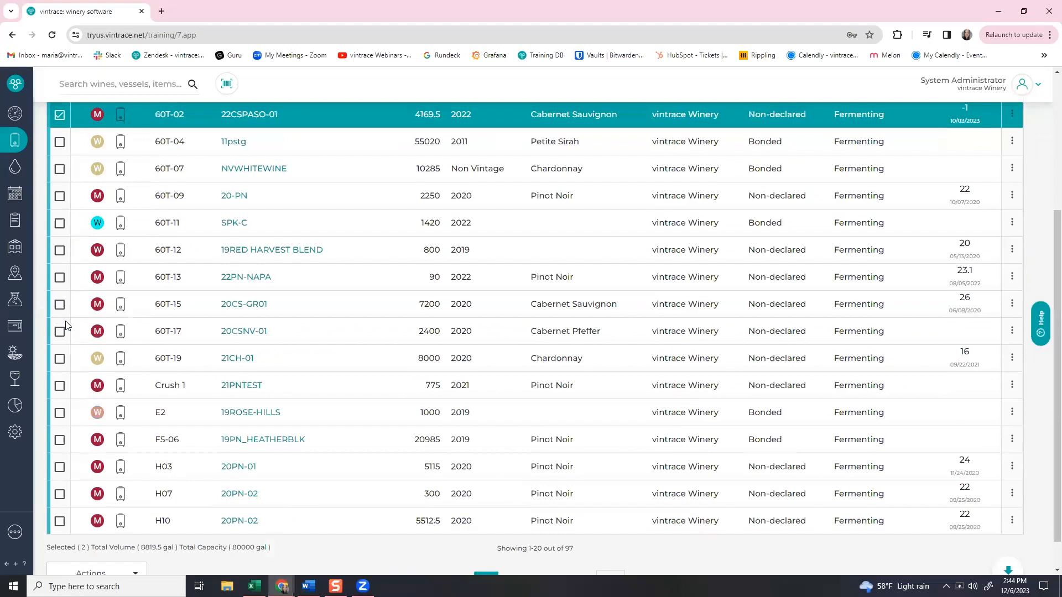
left_click(94, 547)
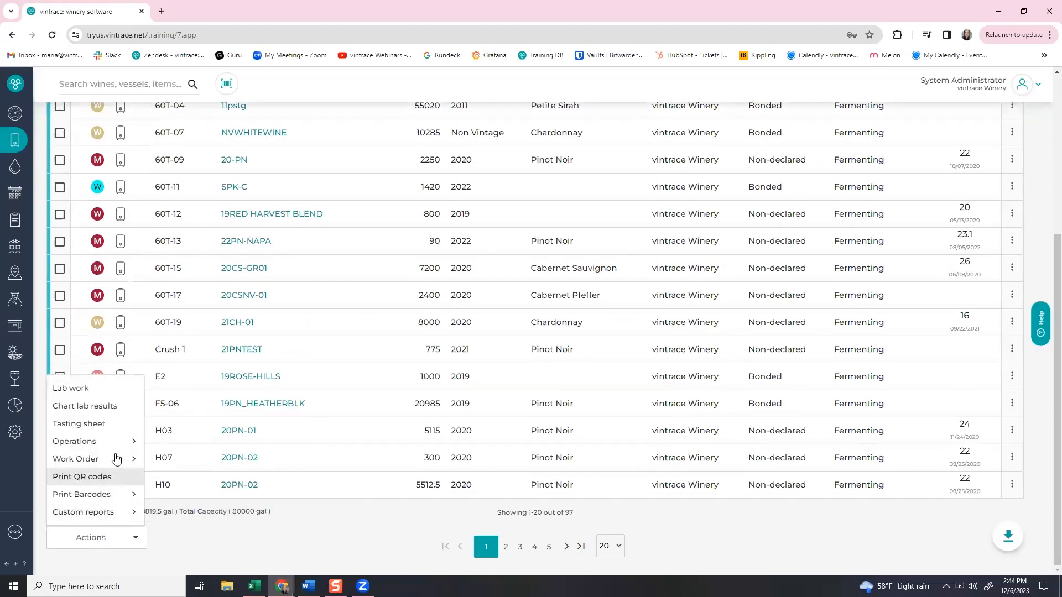
mouse_move(117, 445)
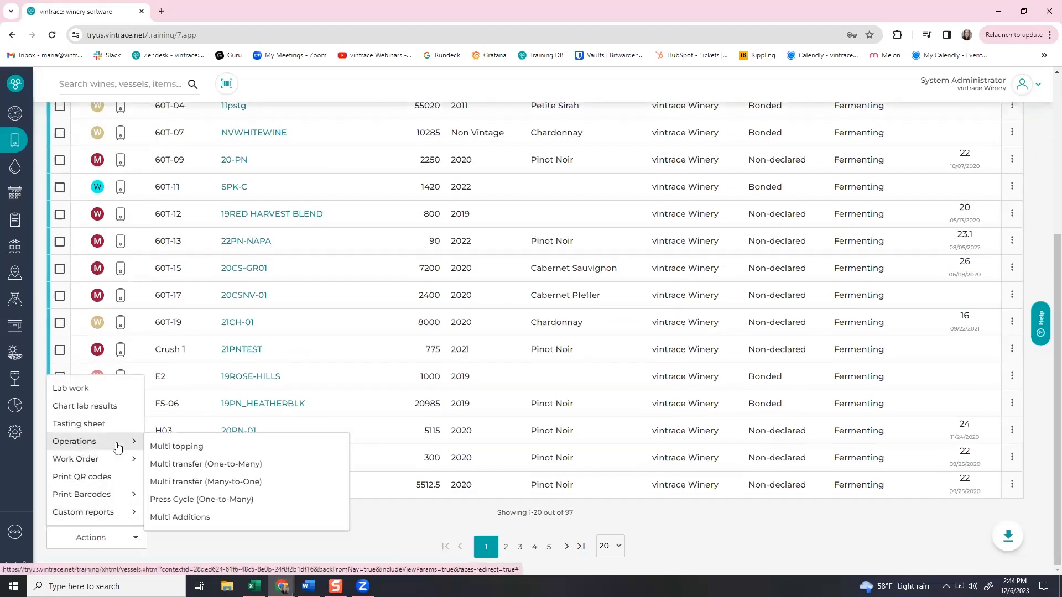
mouse_move(118, 460)
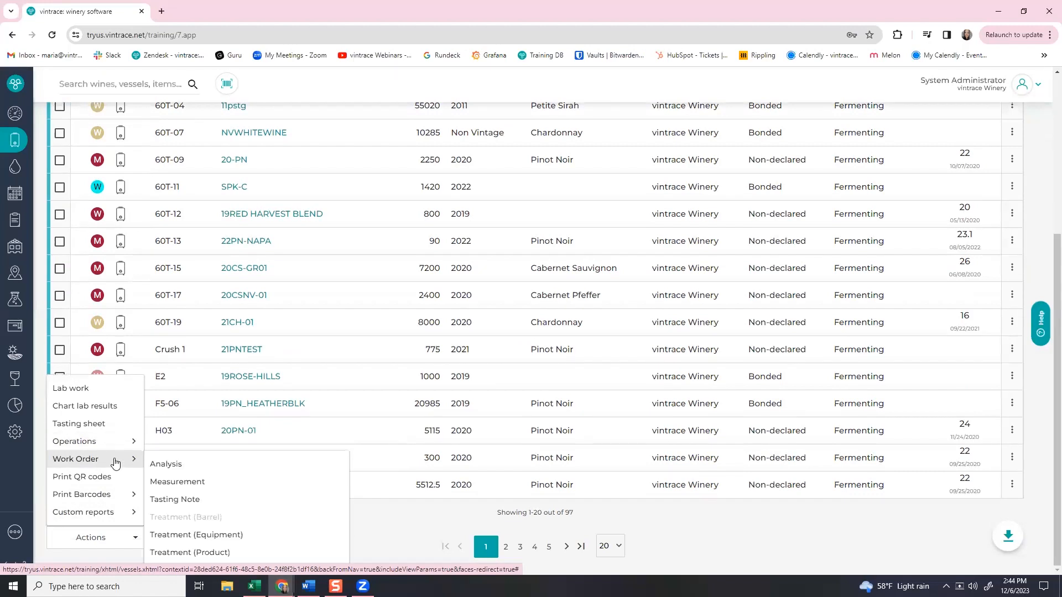
left_click(177, 553)
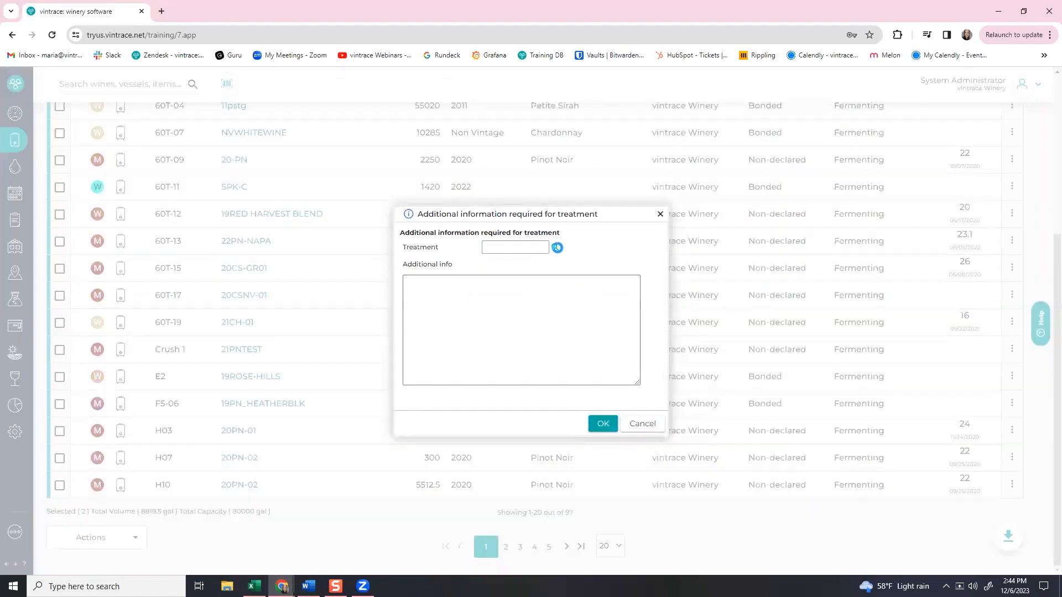
Choose Stop Ferment (Alc) as the treatment and confirm it.
left_click(555, 248)
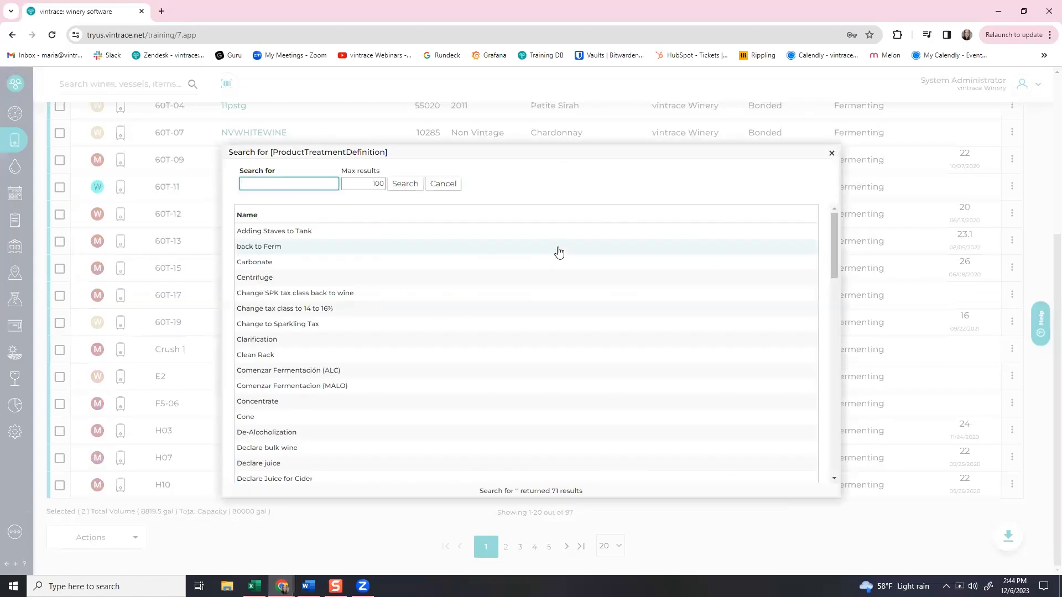
scroll(455, 301, "down", 10)
scroll(454, 299, "down", 2)
left_click(264, 374)
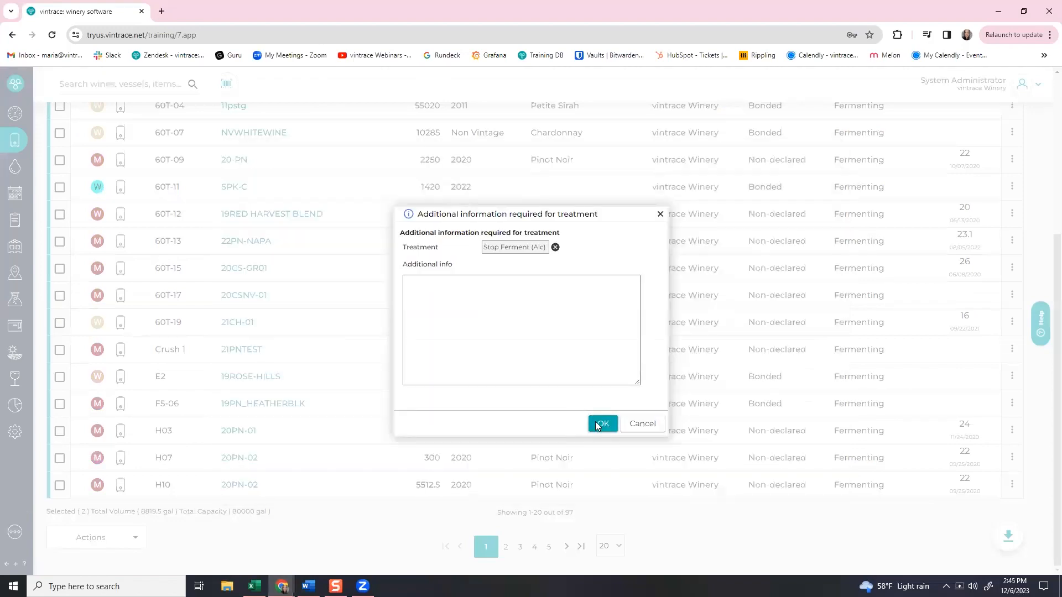
left_click(598, 426)
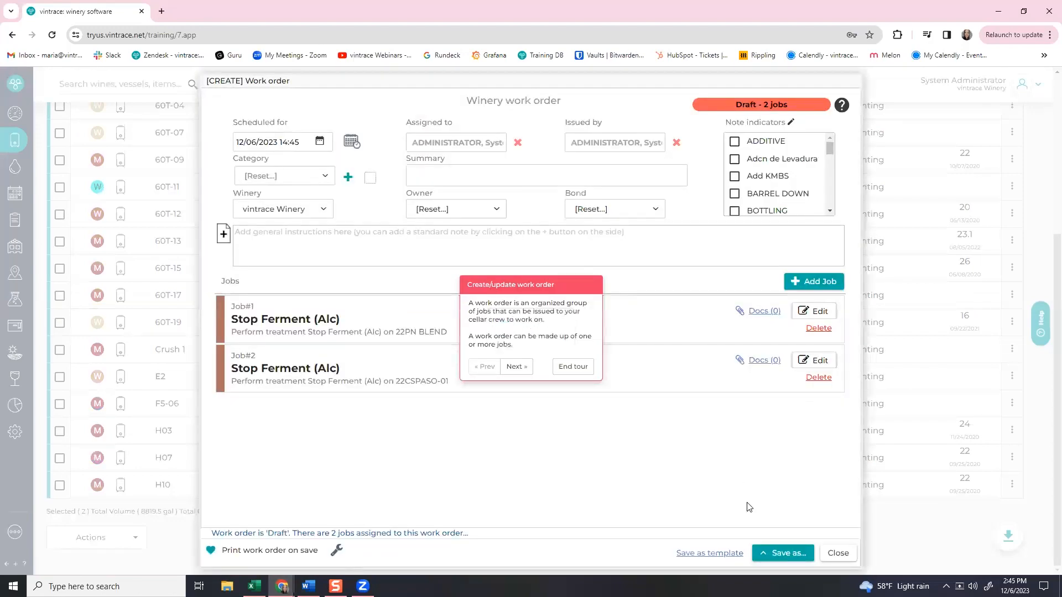
Review Job #1 without changes and save the Stop Ferment work order as Ready.
left_click(577, 367)
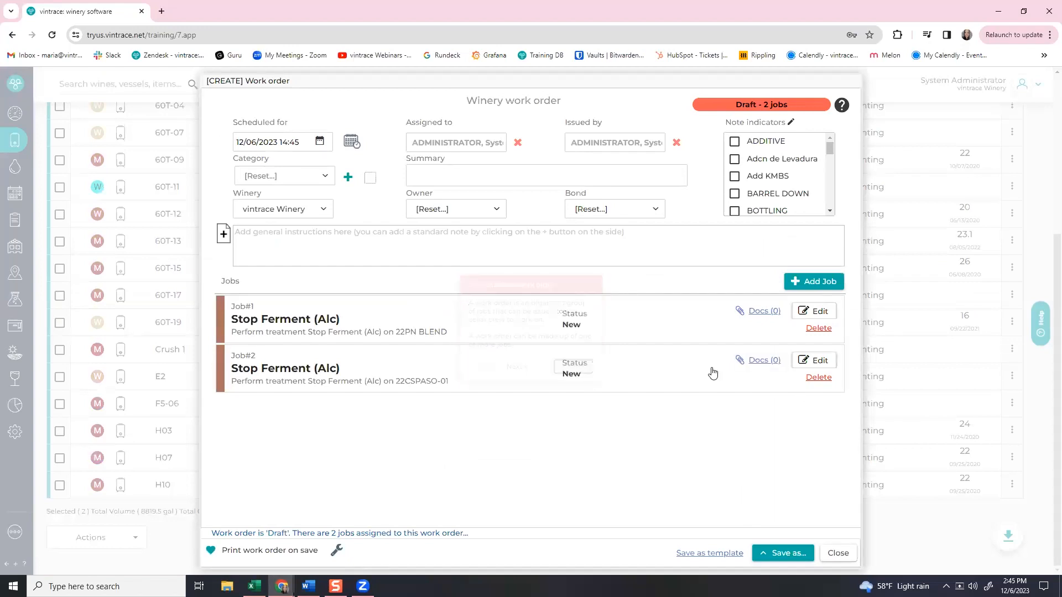
left_click(817, 308)
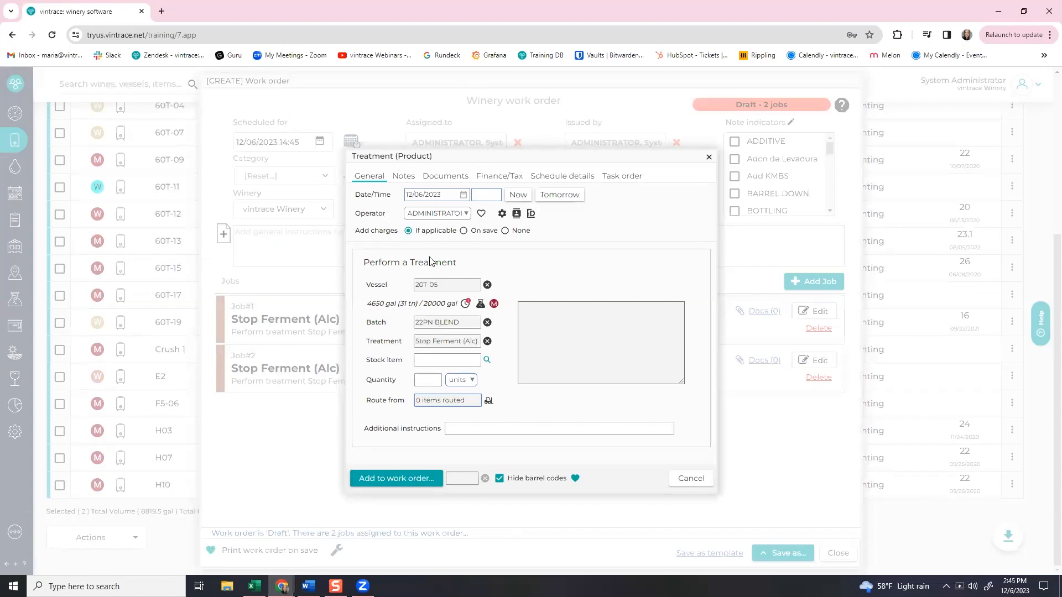
left_click(705, 483)
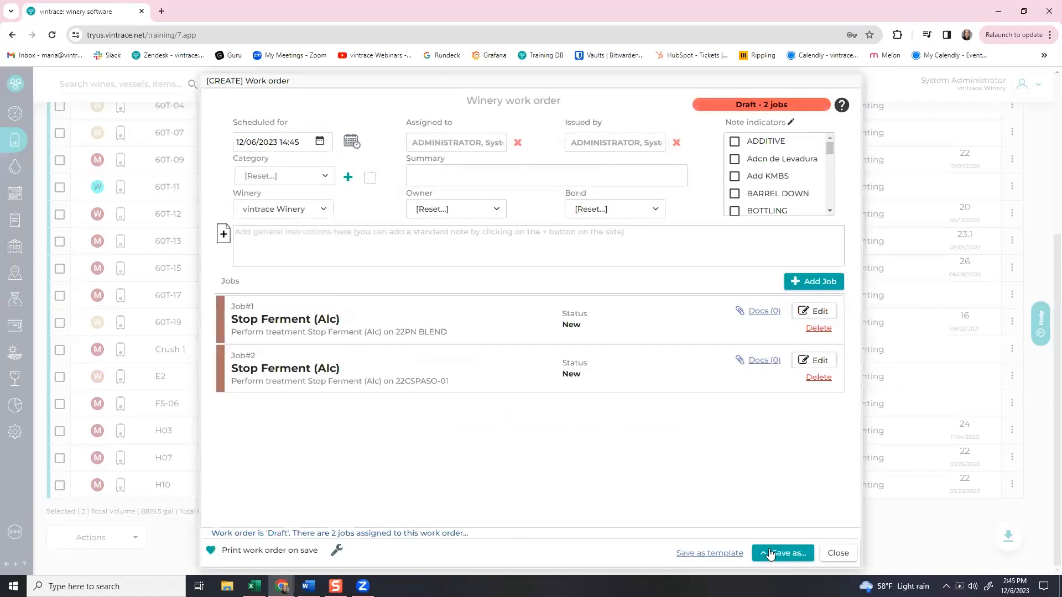
left_click(782, 553)
left_click(773, 530)
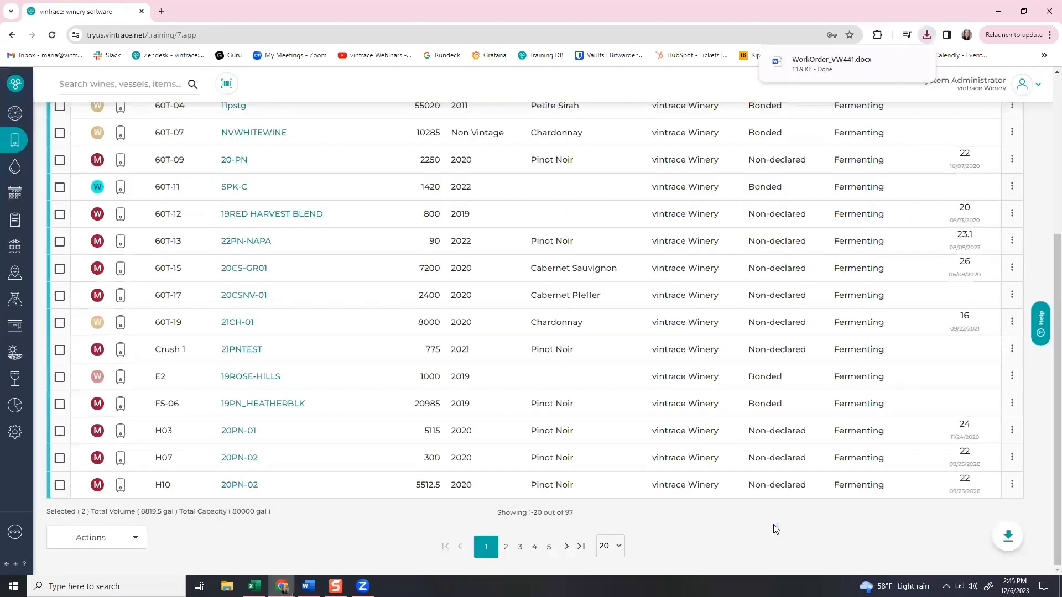
mouse_move(7, 88)
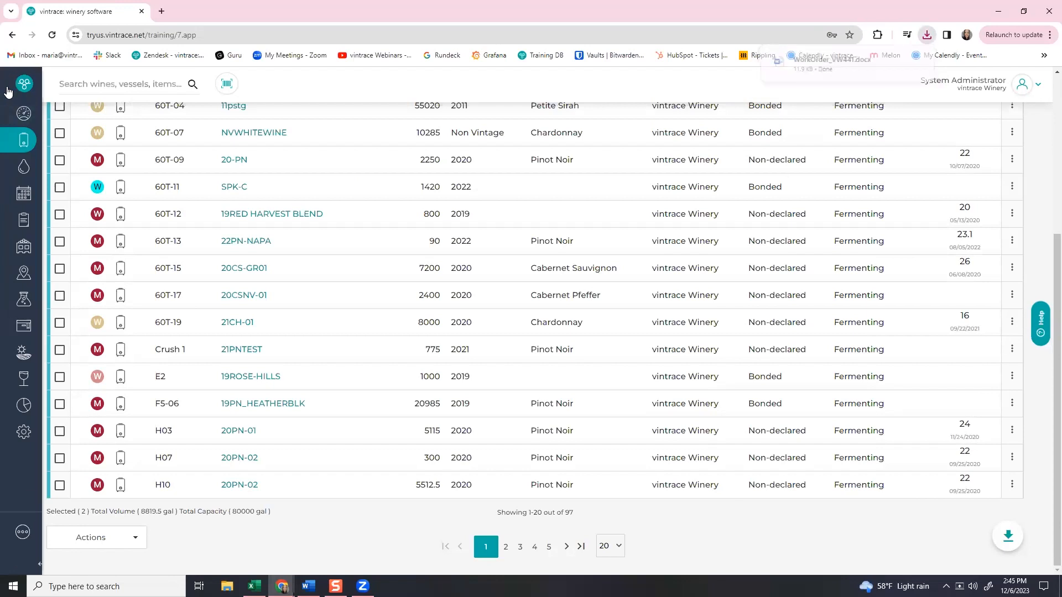
left_click(59, 539)
In the Ferment Console, list ferments started since 09/01/2023.
left_click(106, 318)
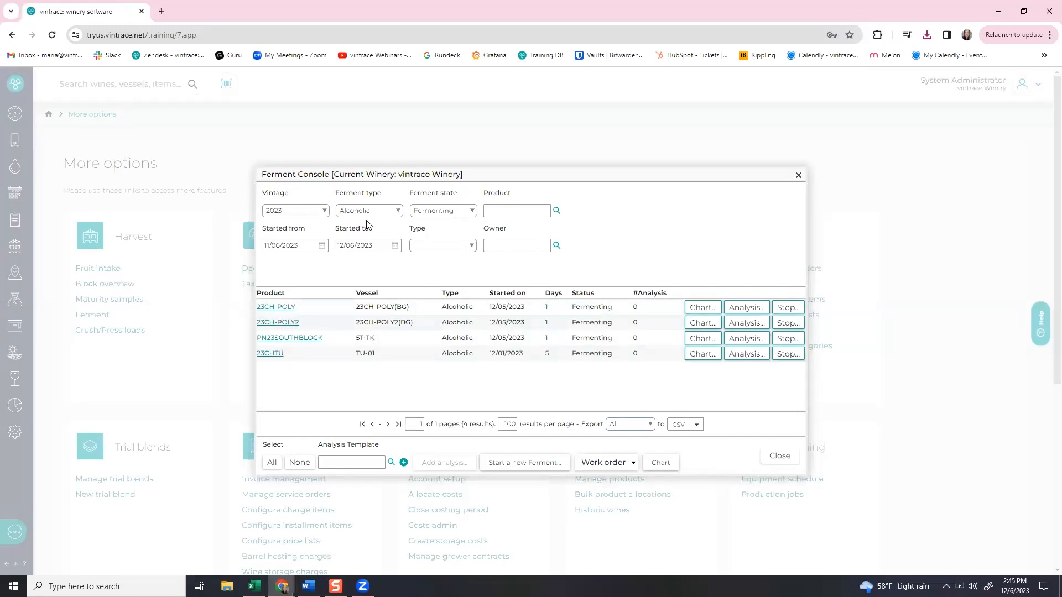
left_click(323, 248)
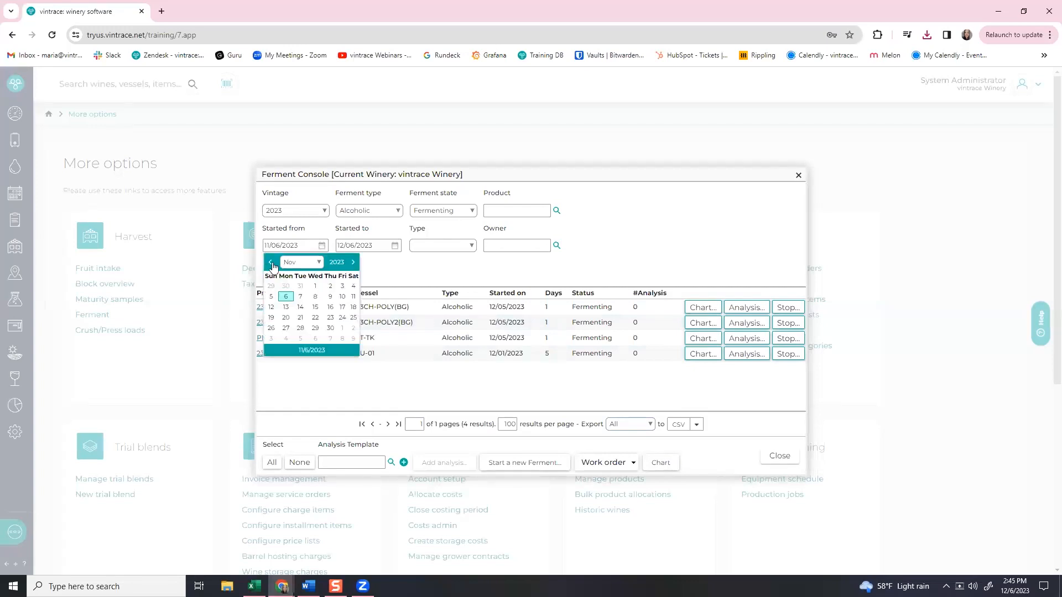
left_click(271, 262)
left_click(271, 262)
left_click(341, 286)
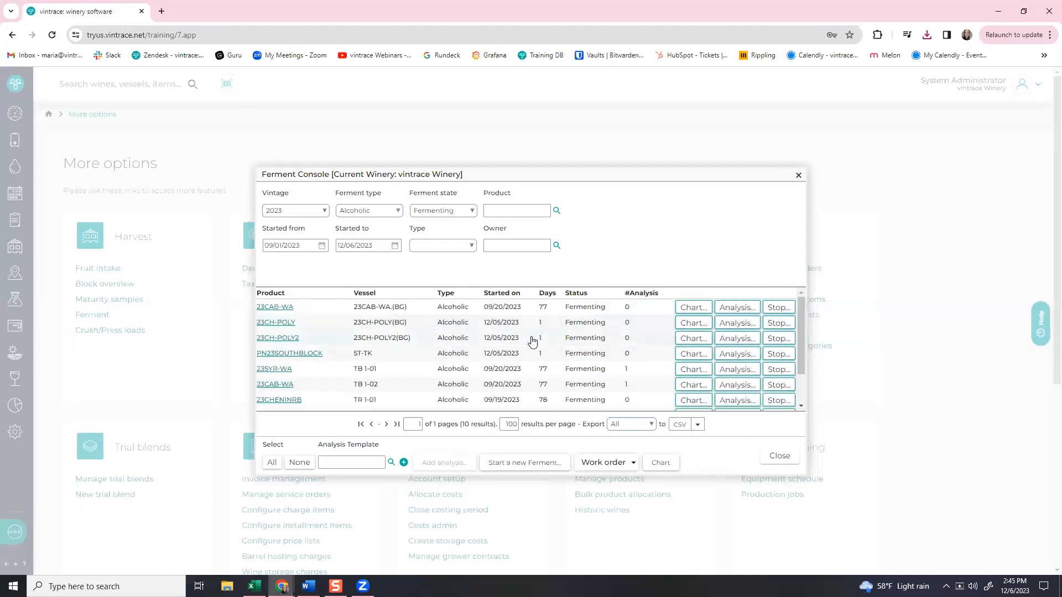
scroll(532, 343, "down", 1)
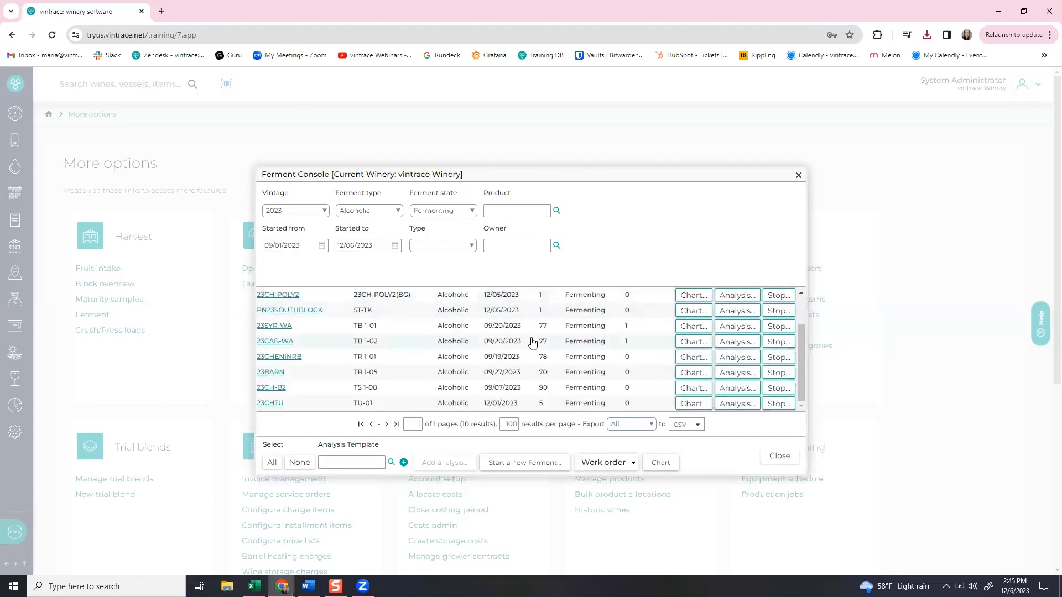
scroll(533, 343, "up", 1)
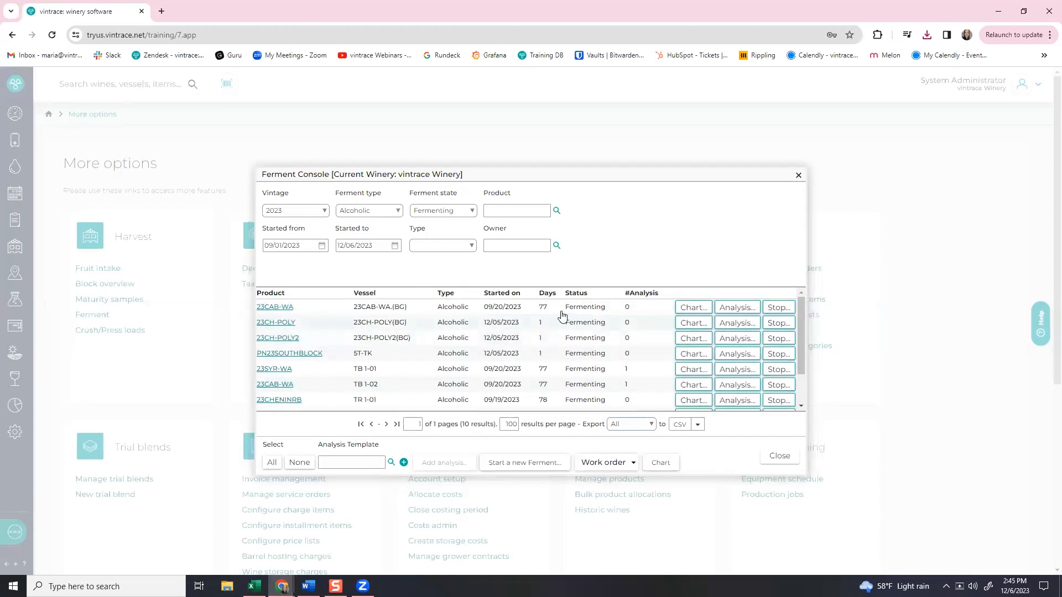
Stop the 23CAB-WA ferment dated now and today (12/06/2023), then save.
left_click(775, 312)
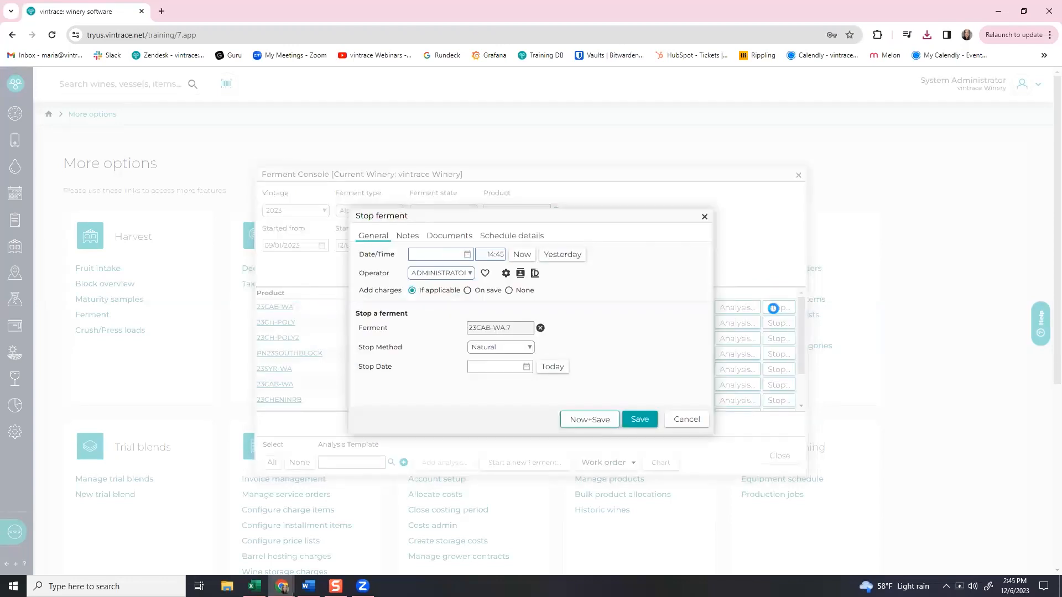
left_click(520, 255)
left_click(552, 367)
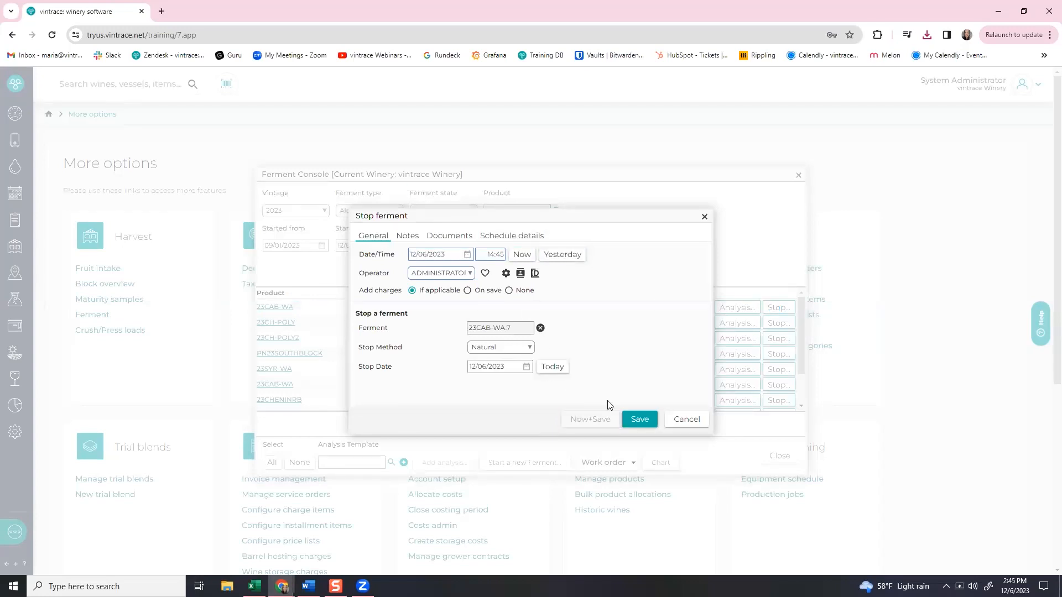
left_click(639, 419)
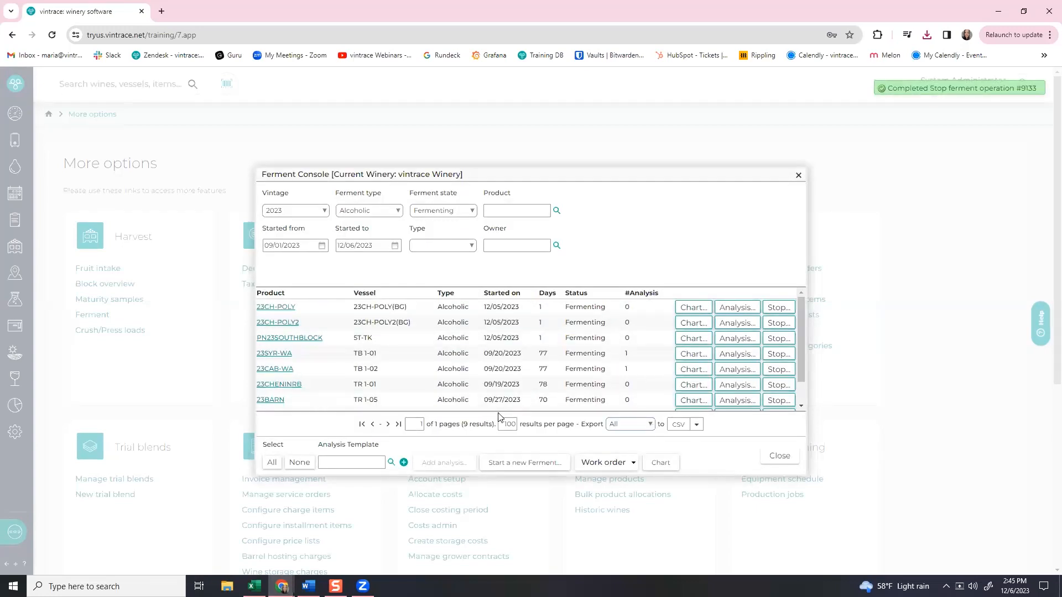
Close the Ferment Console and return to the vessels list.
left_click(776, 453)
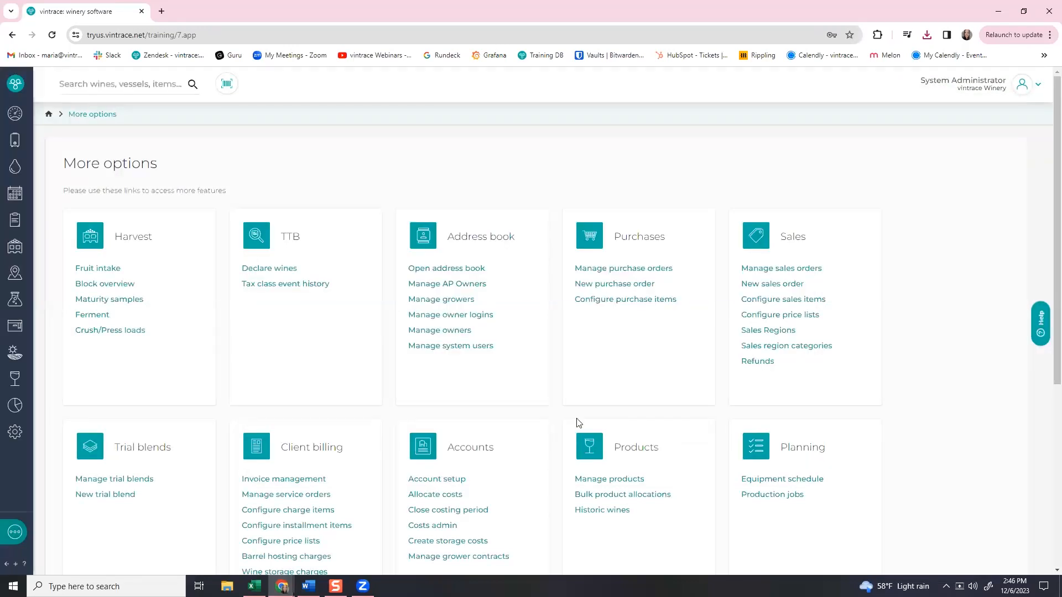
left_click(10, 143)
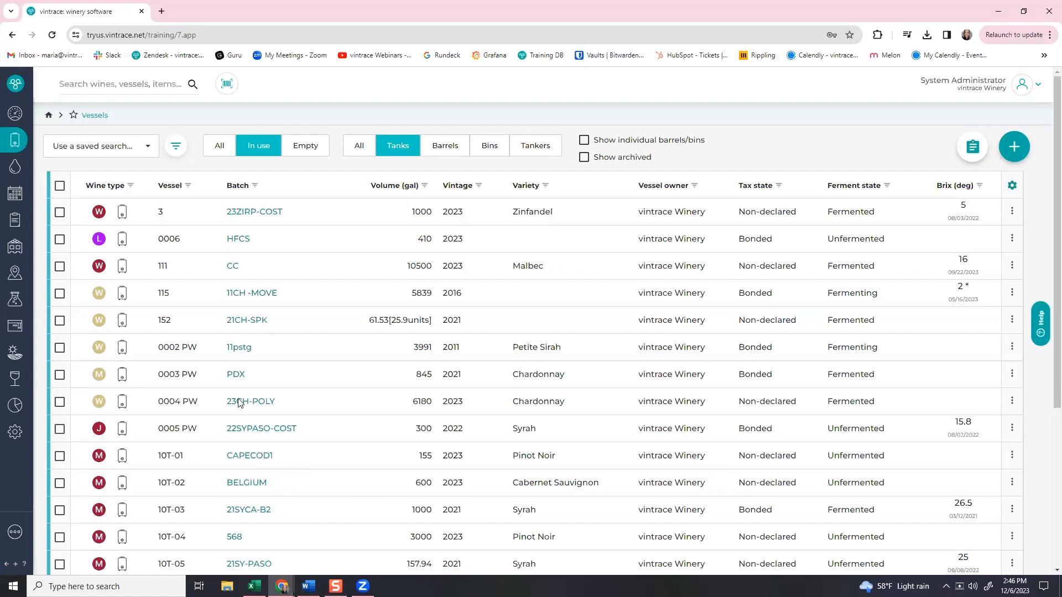
Open tank 5T-TK and begin a Press cycle operation for batch PN23SOUTHBLOCK.
left_click(152, 91)
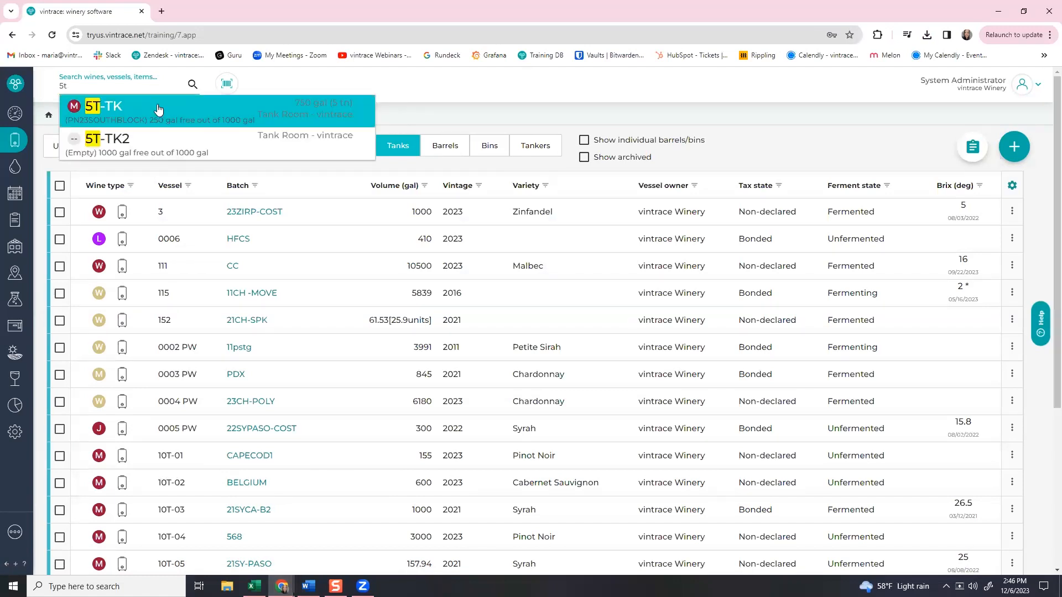
left_click(157, 104)
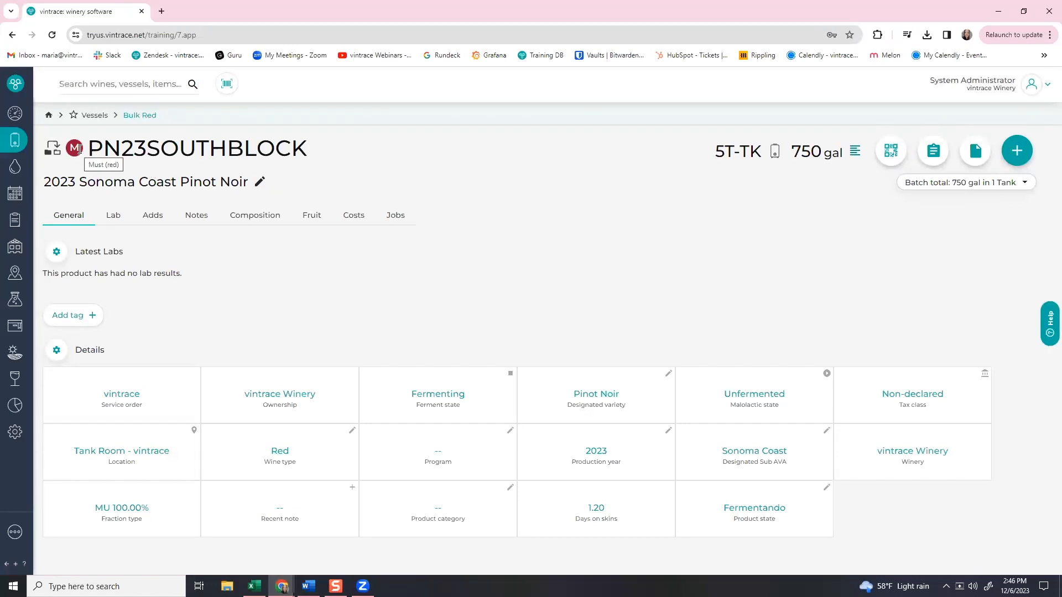
left_click(932, 150)
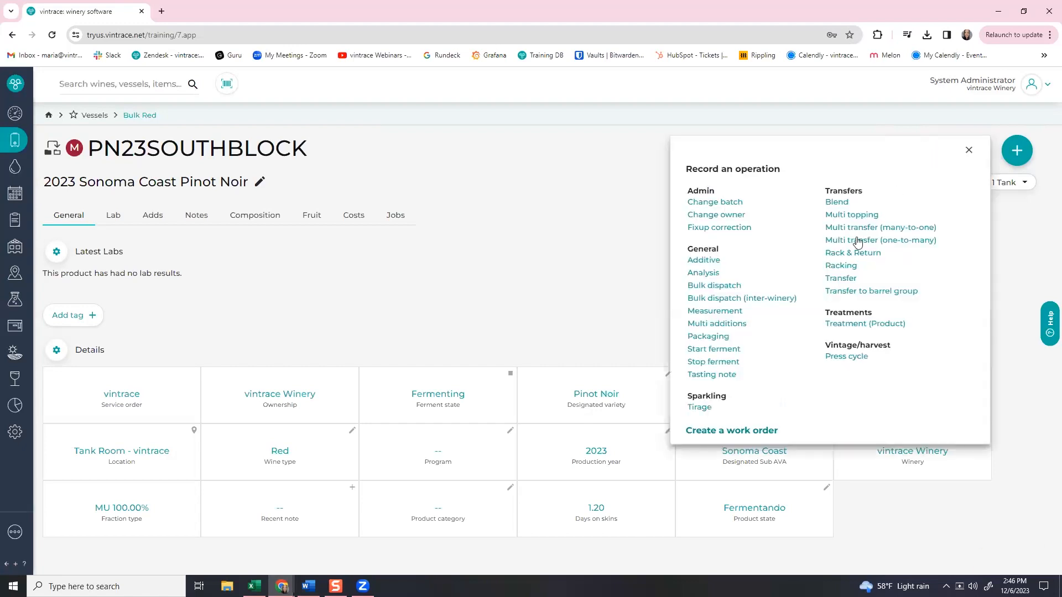
left_click(848, 358)
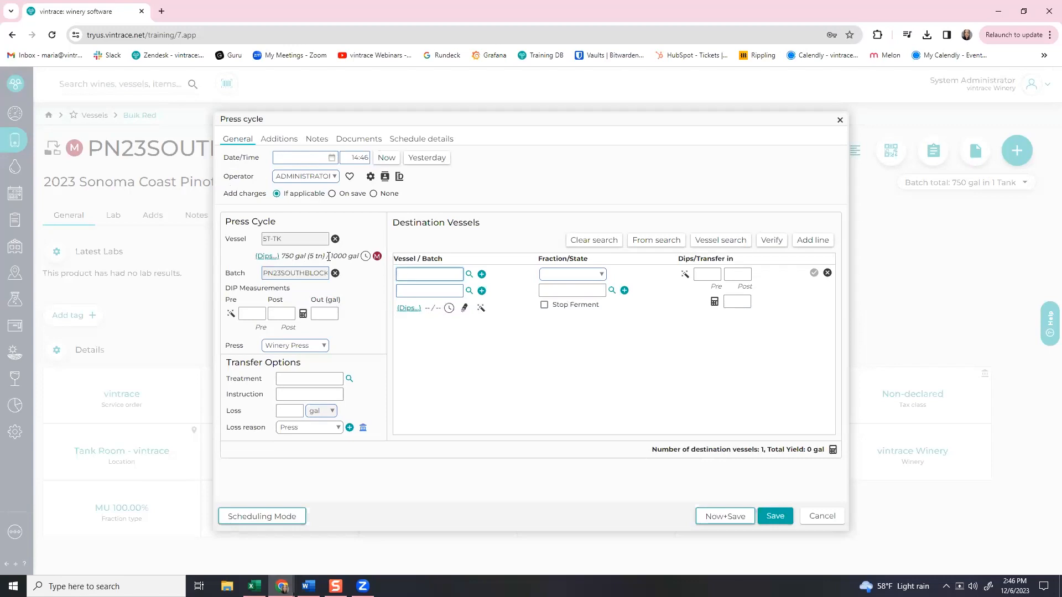
Enter 750 gal as the volume pressed out of 5T-TK.
left_click(322, 316)
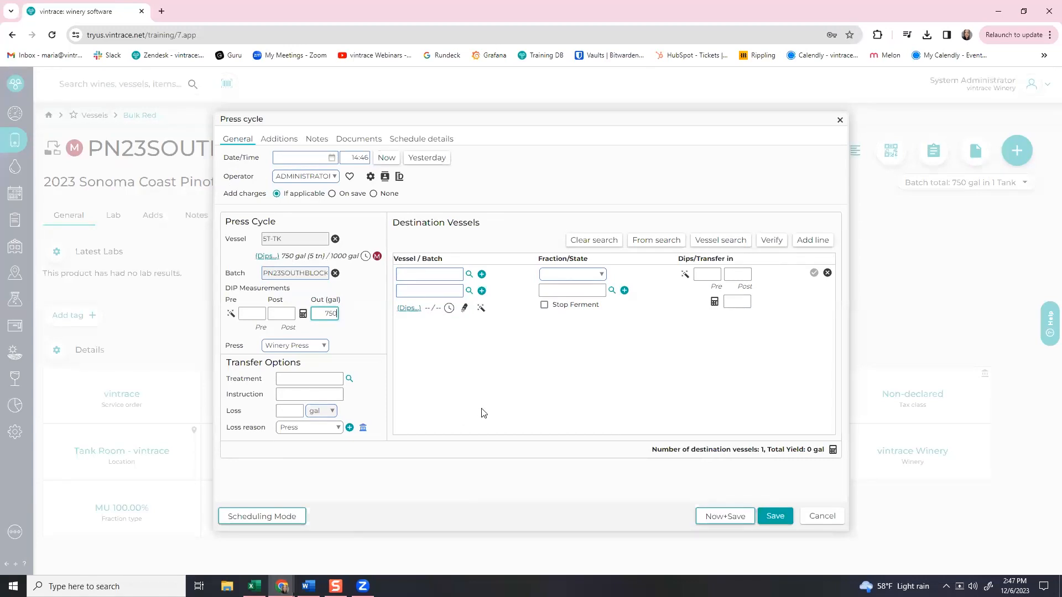
key("ctrl+a")
type("50")
left_click(551, 275)
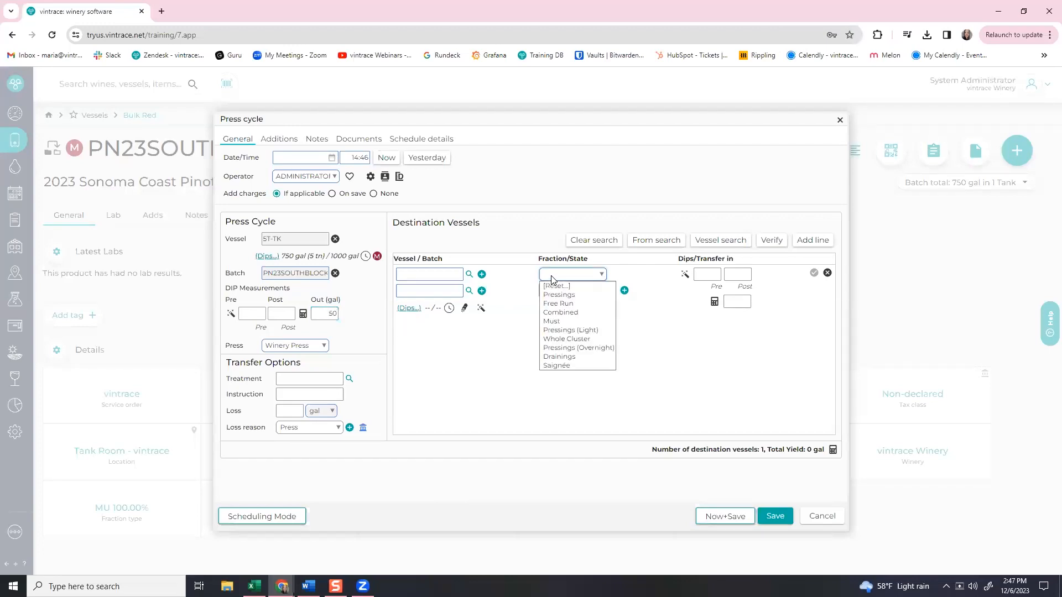
left_click(570, 363)
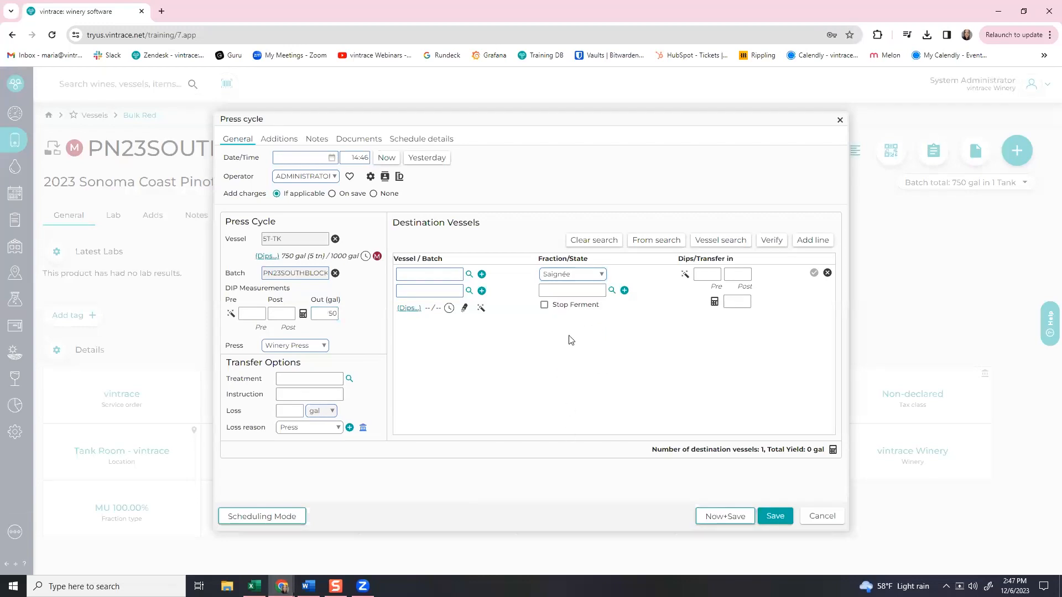
left_click(570, 275)
left_click(569, 286)
left_click(331, 313)
type("75")
Press into TK201 as the Combined fraction with 1000 gal transferred in.
left_click(420, 279)
type("tk")
key("Tab")
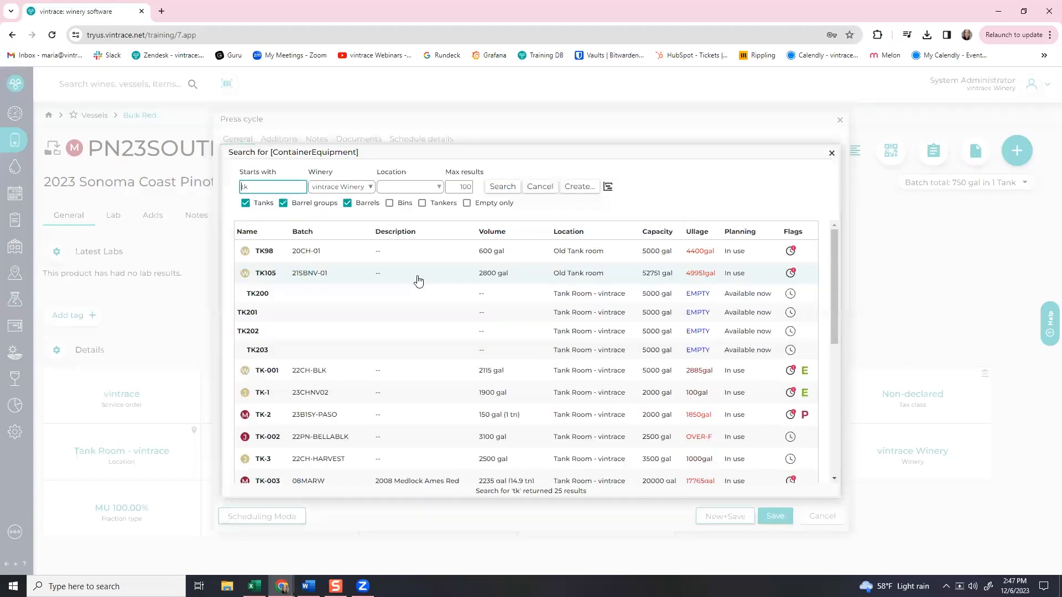
left_click(369, 315)
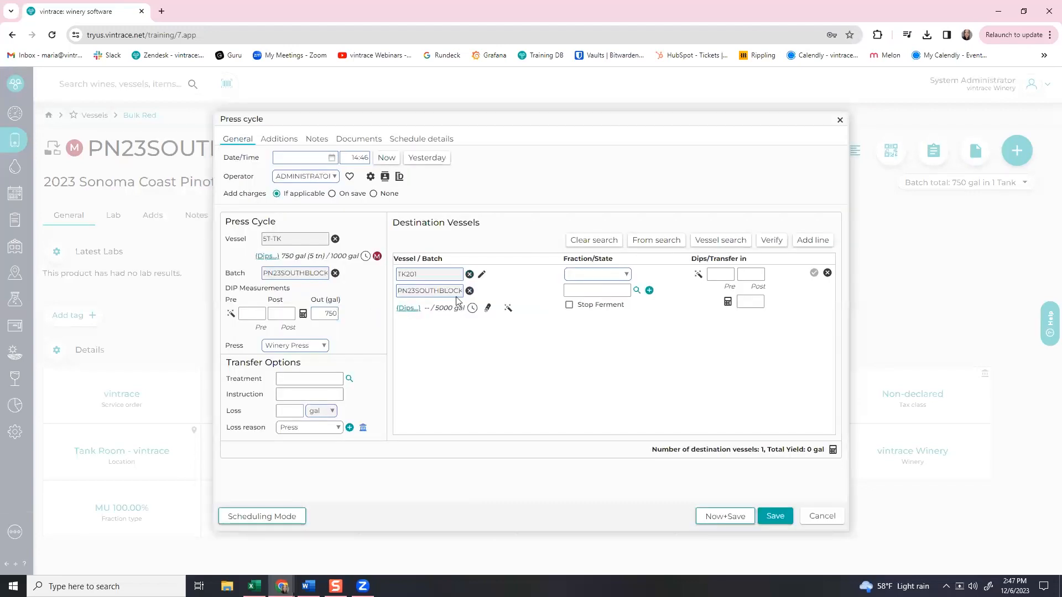
left_click(571, 278)
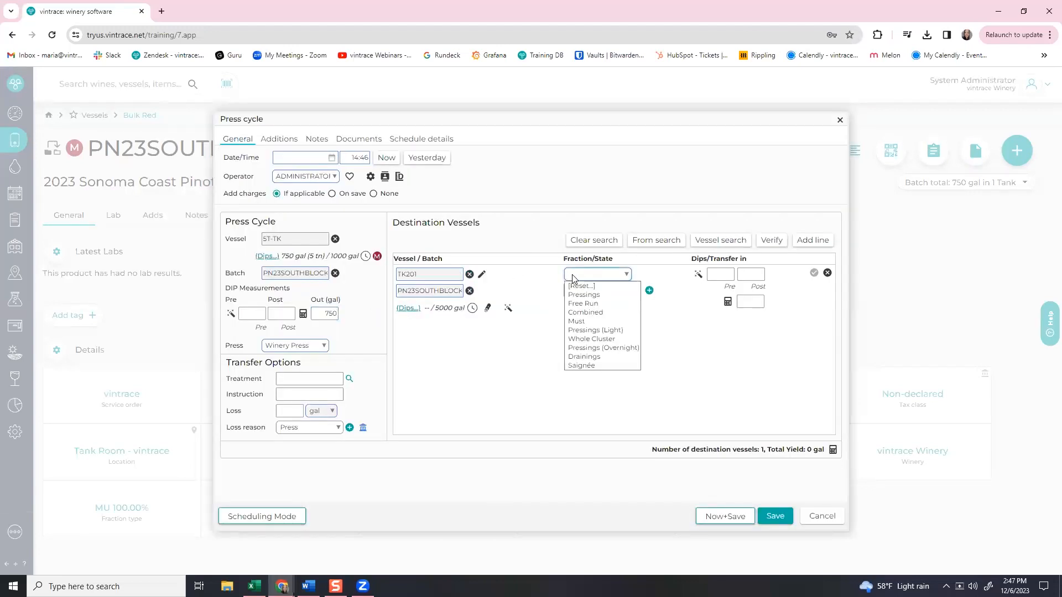
left_click(587, 313)
left_click(758, 301)
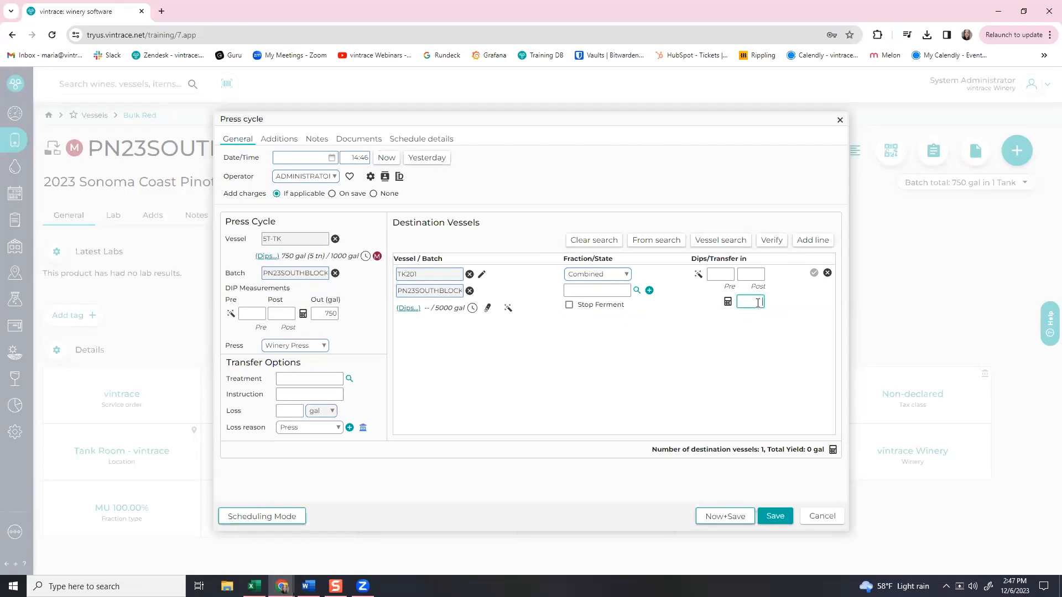
left_click(833, 450)
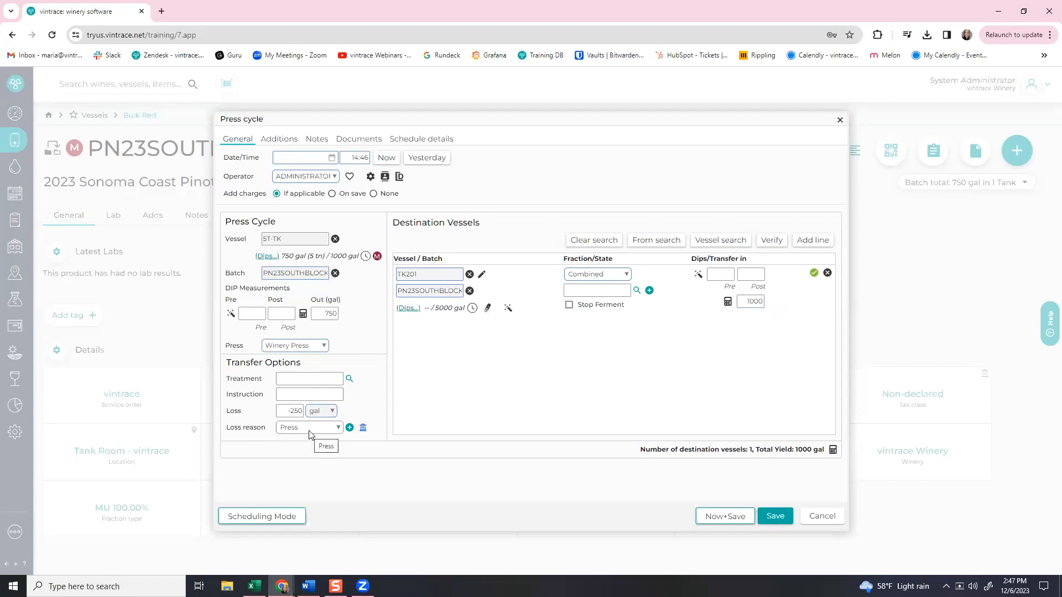
Date the press cycle to now and save it, accepting the 250 gal gain.
left_click(387, 158)
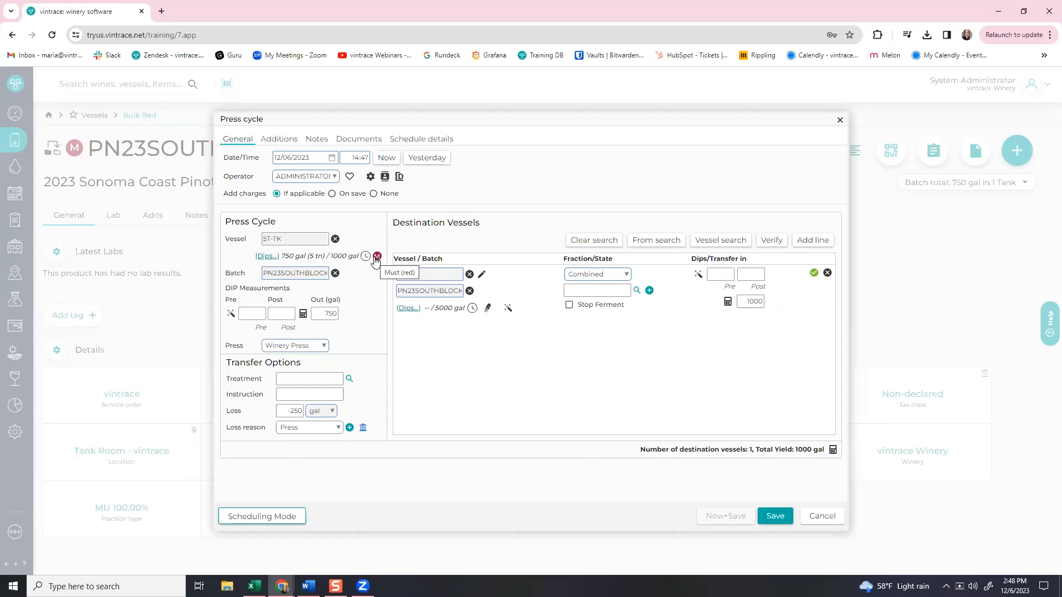
left_click(777, 518)
left_click(602, 384)
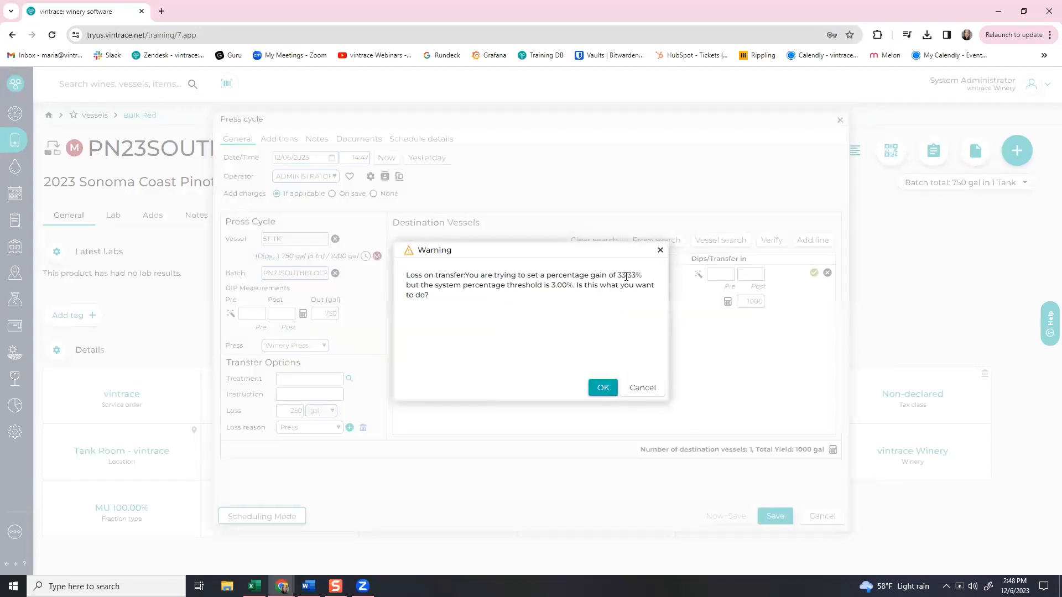
Accept the gain warning, ignore the stop-ferment prompt, and go back to the vessels list.
left_click(602, 389)
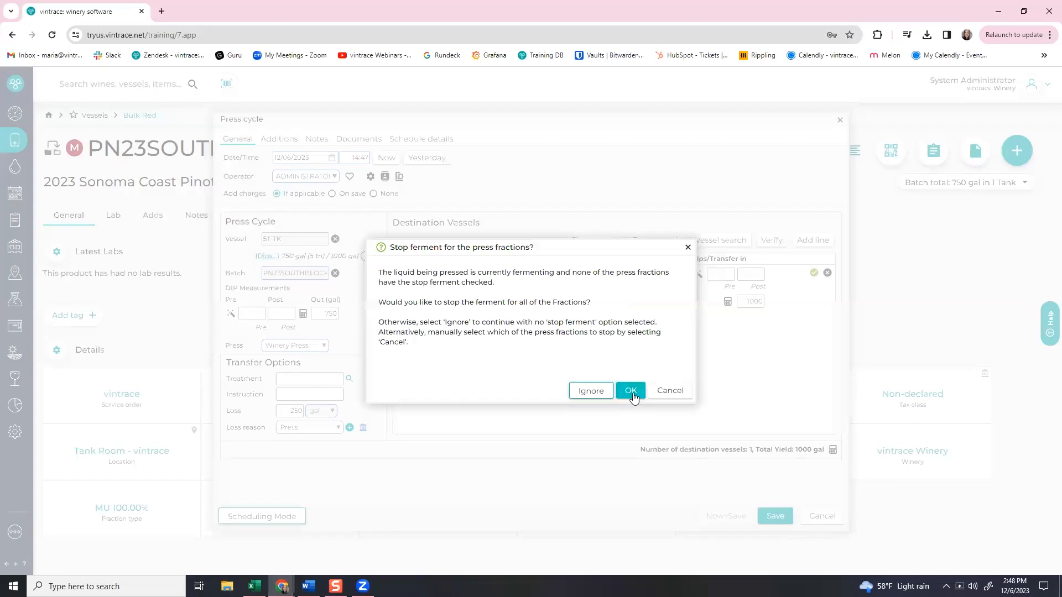
left_click(590, 391)
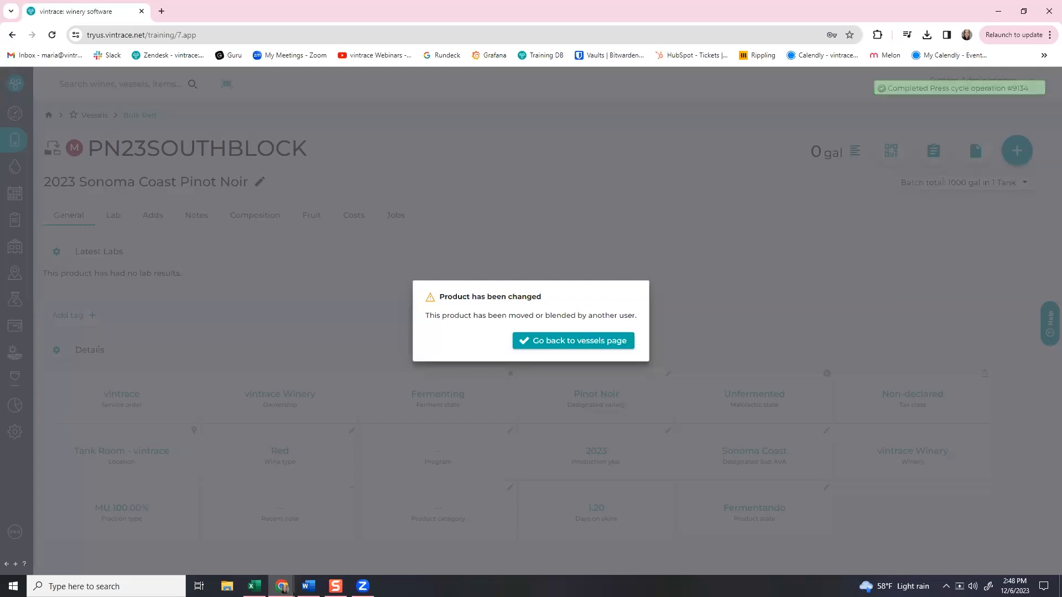
left_click(587, 347)
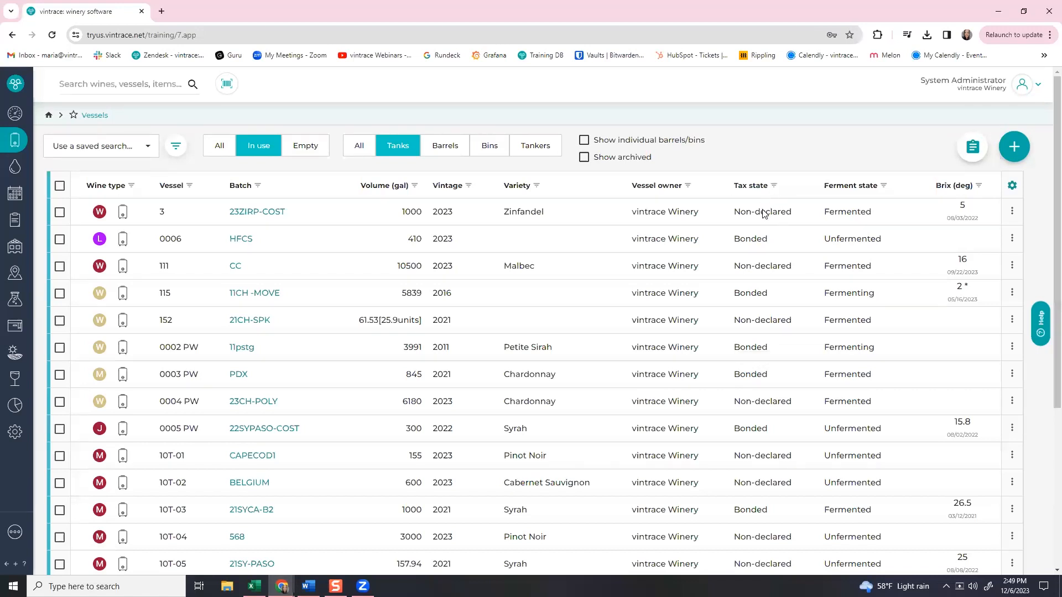
Open batch 23ZIRP-COST and declare it from its Non-declared TTB information.
left_click(245, 216)
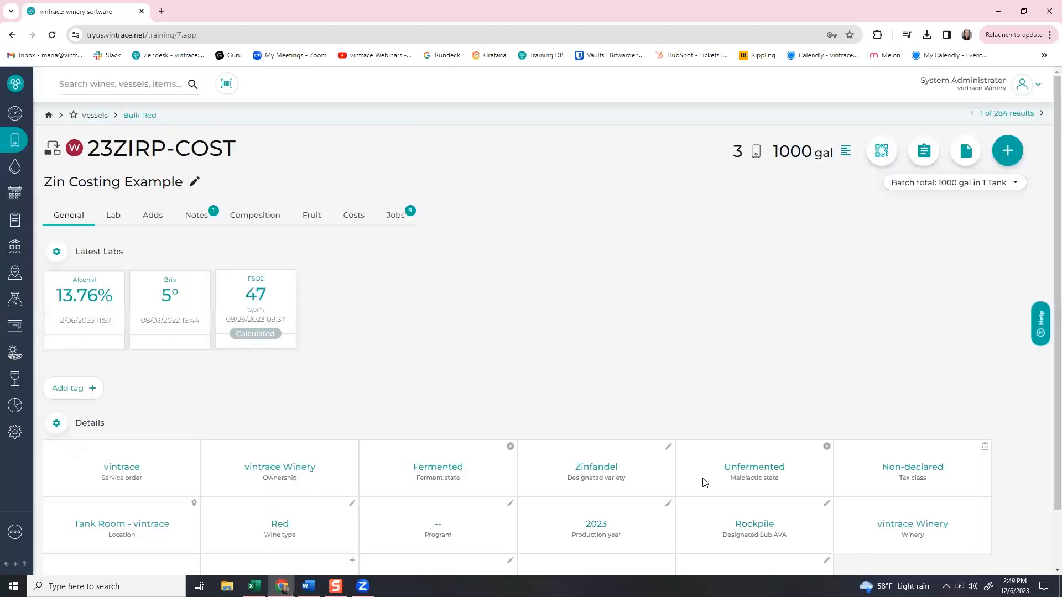
left_click(983, 449)
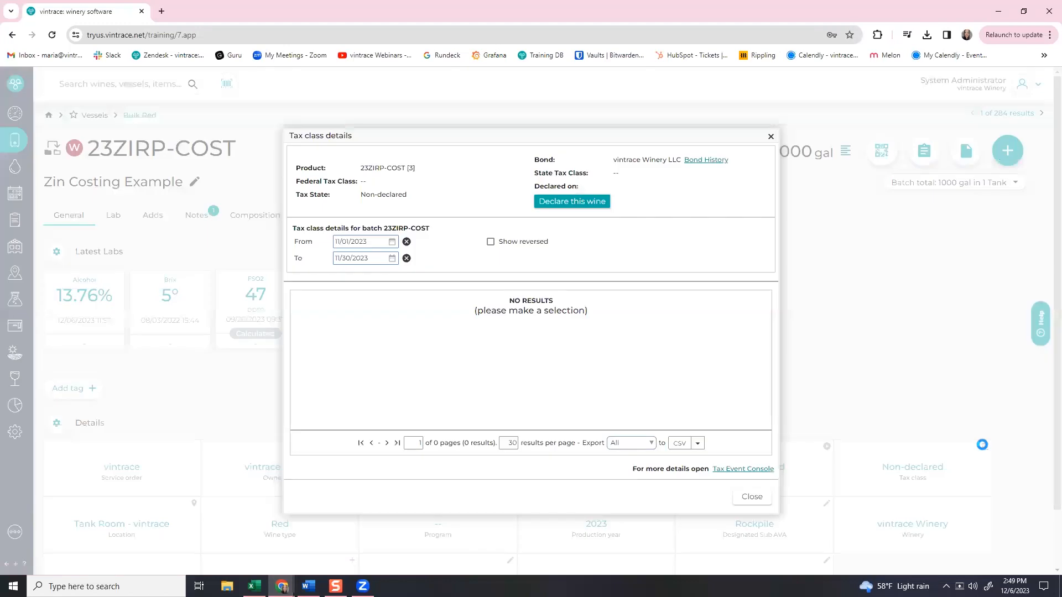
left_click(569, 204)
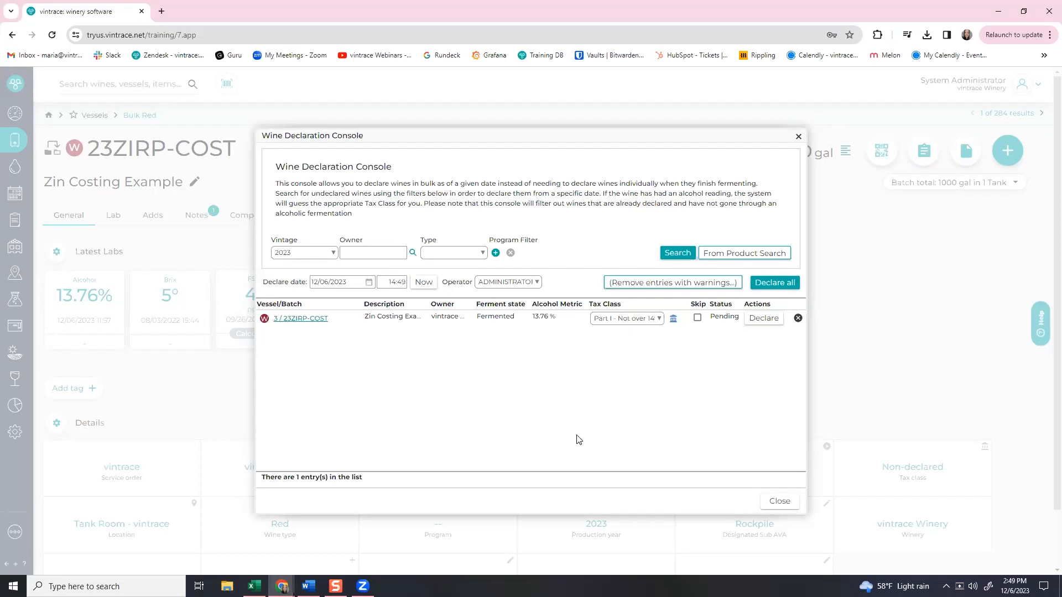
Try declare dates of 01/08/2024, 12/31/2023 and then 12/15/2023 for 23ZIRP-COST.
left_click(369, 282)
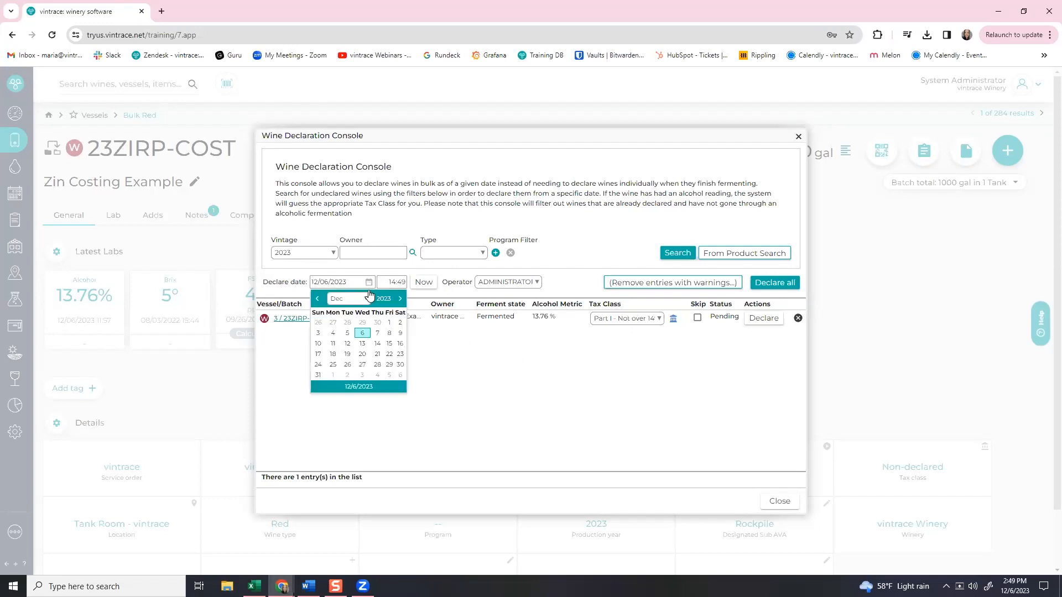
left_click(366, 299)
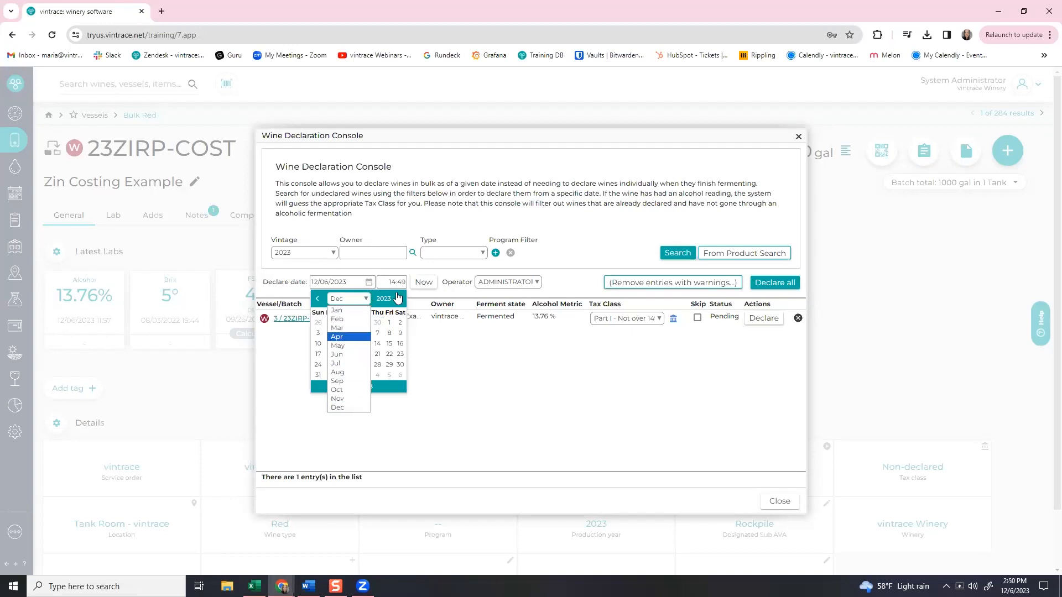
left_click(399, 301)
left_click(399, 301)
left_click(332, 333)
left_click(354, 409)
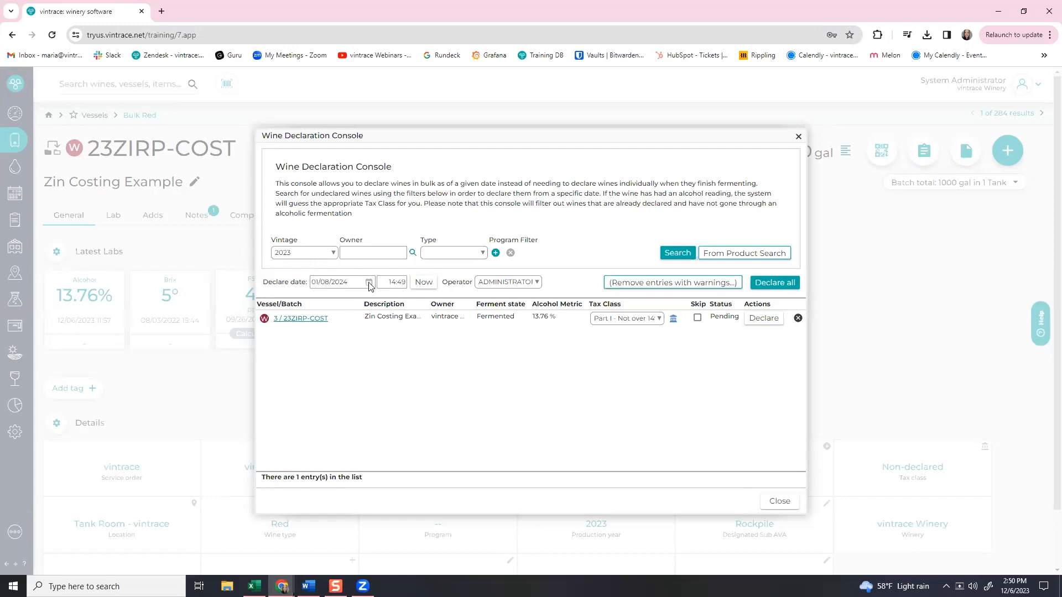
left_click(369, 283)
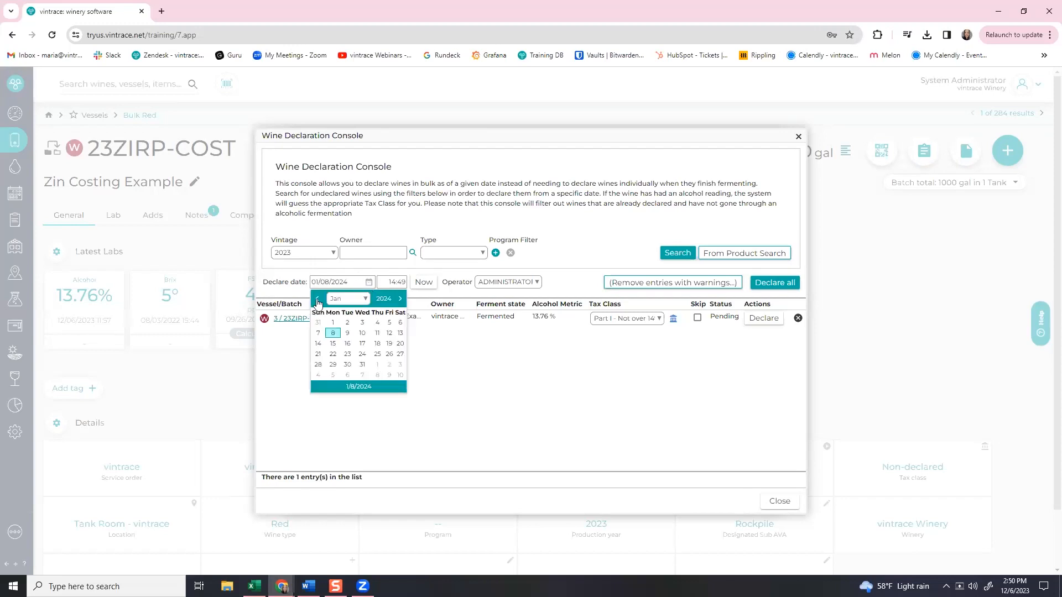
left_click(318, 376)
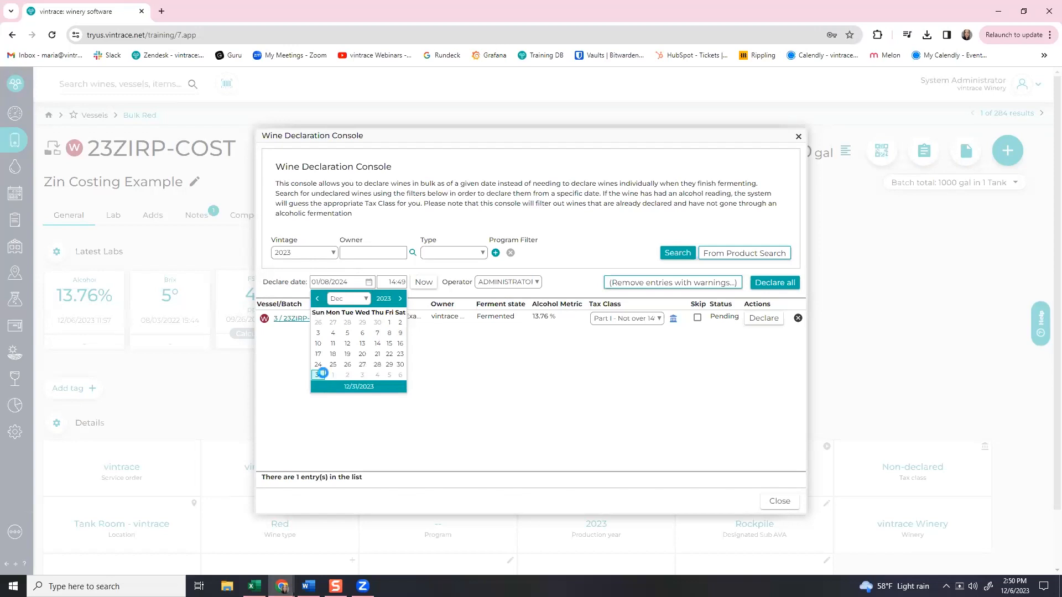
left_click(369, 283)
left_click(389, 343)
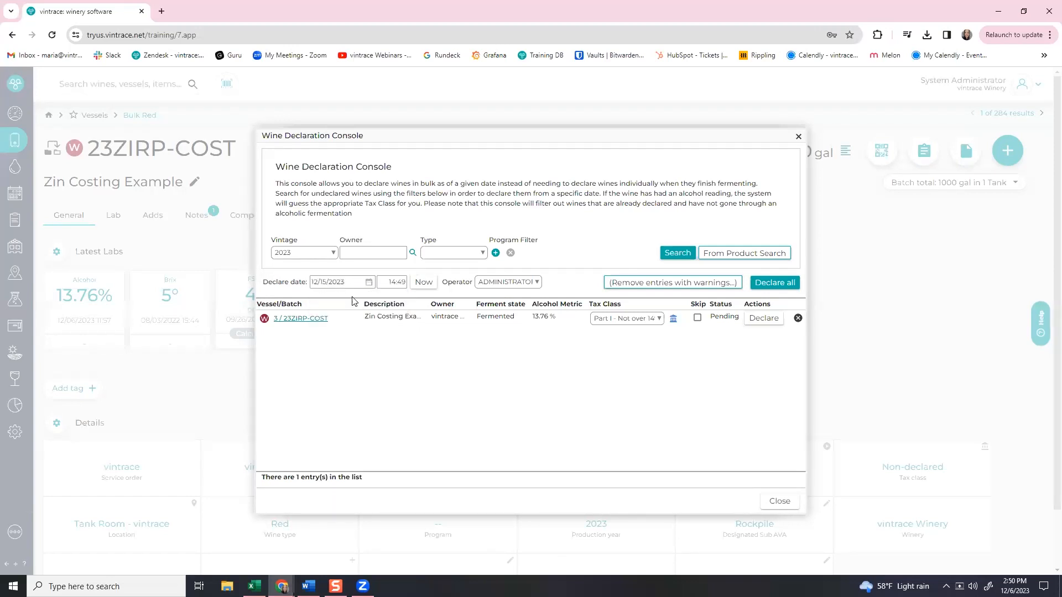
Declare 23ZIRP-COST with the date reset to now, then close the console and tax class details.
left_click(762, 318)
left_click(652, 387)
left_click(423, 282)
left_click(762, 318)
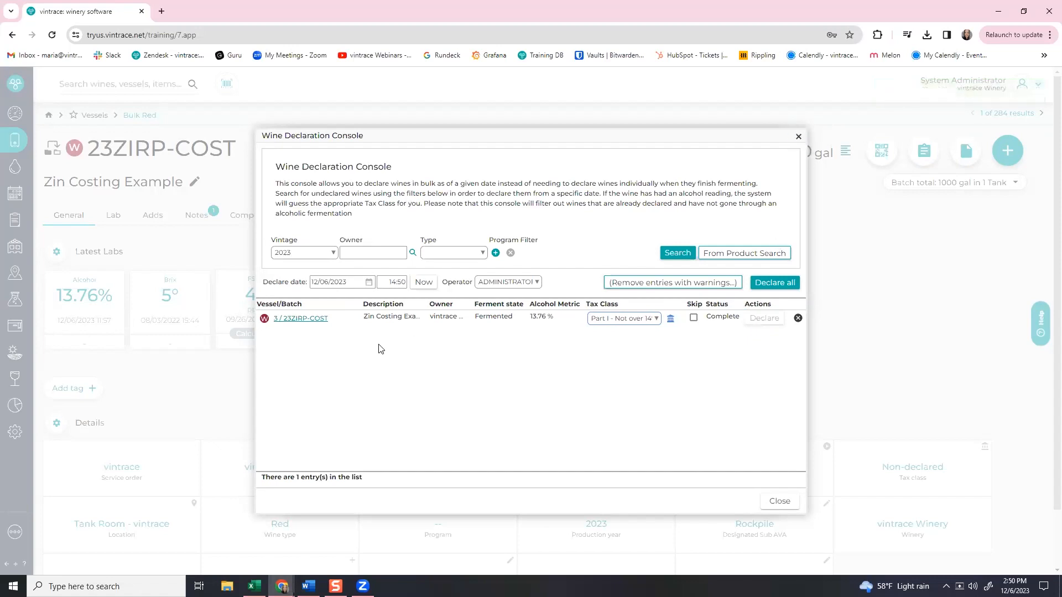
left_click(799, 137)
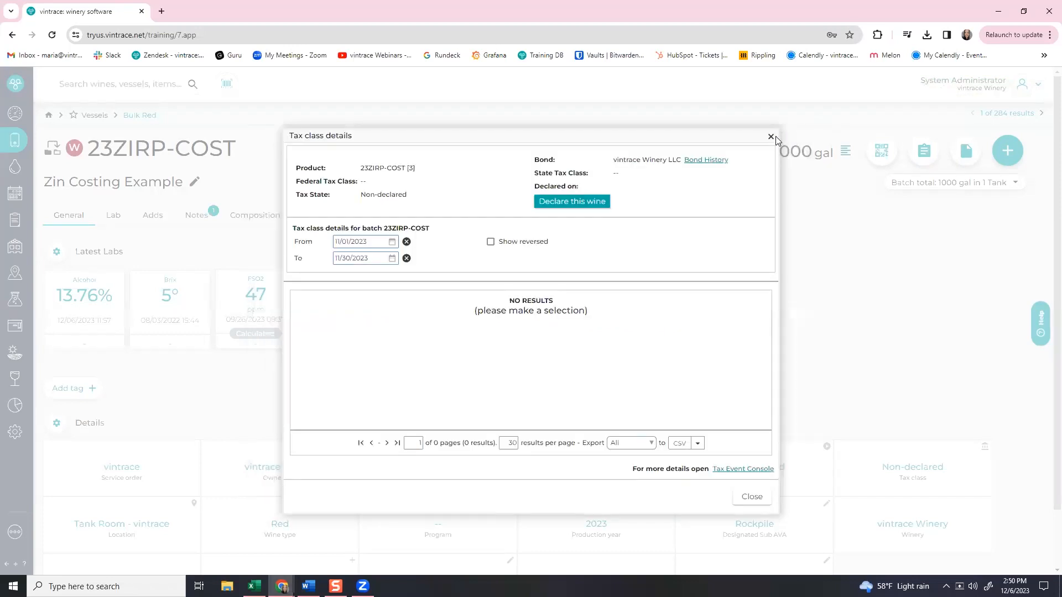
left_click(770, 137)
Open the TTB Declare wines console from More options and search for the undeclared 2023 wines.
mouse_move(15, 86)
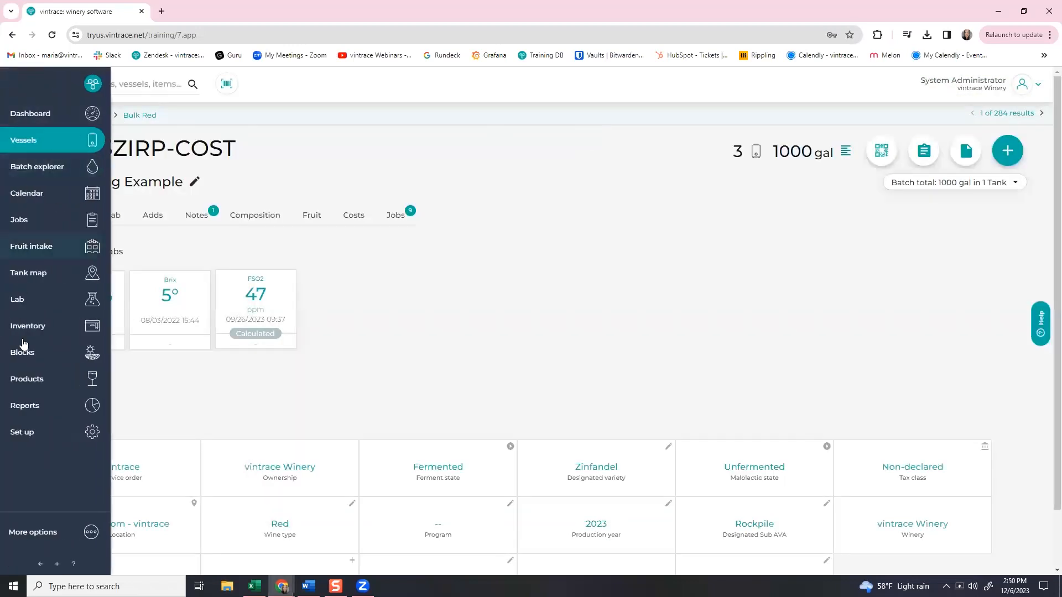
left_click(28, 540)
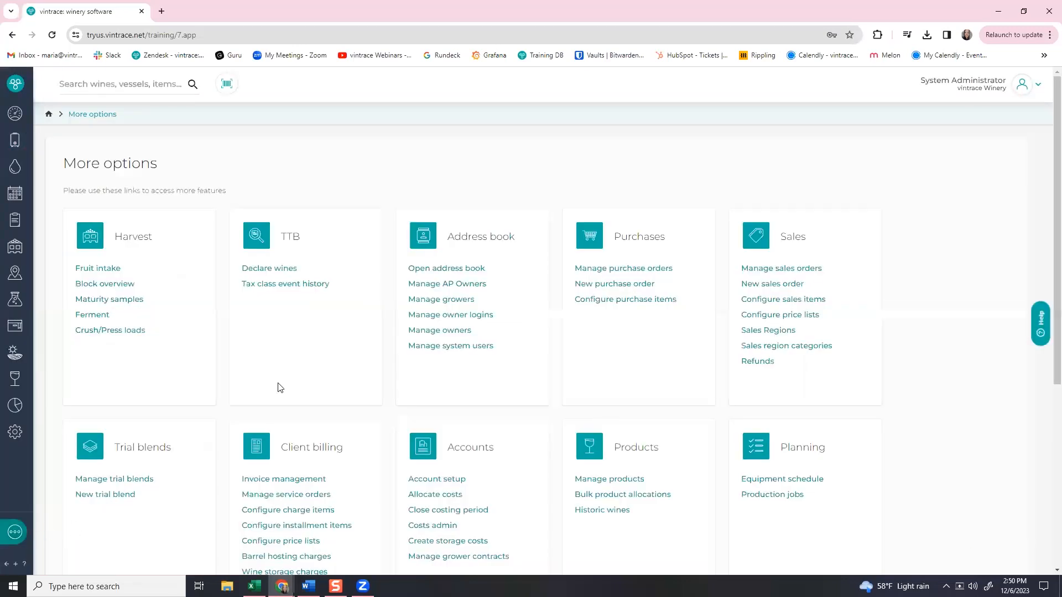
left_click(280, 270)
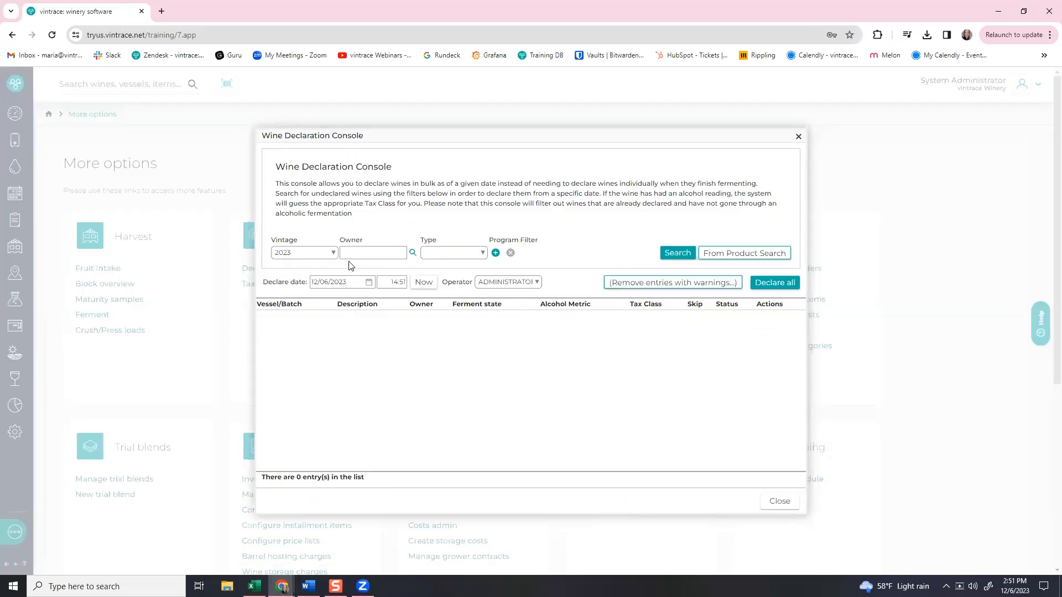
left_click(678, 255)
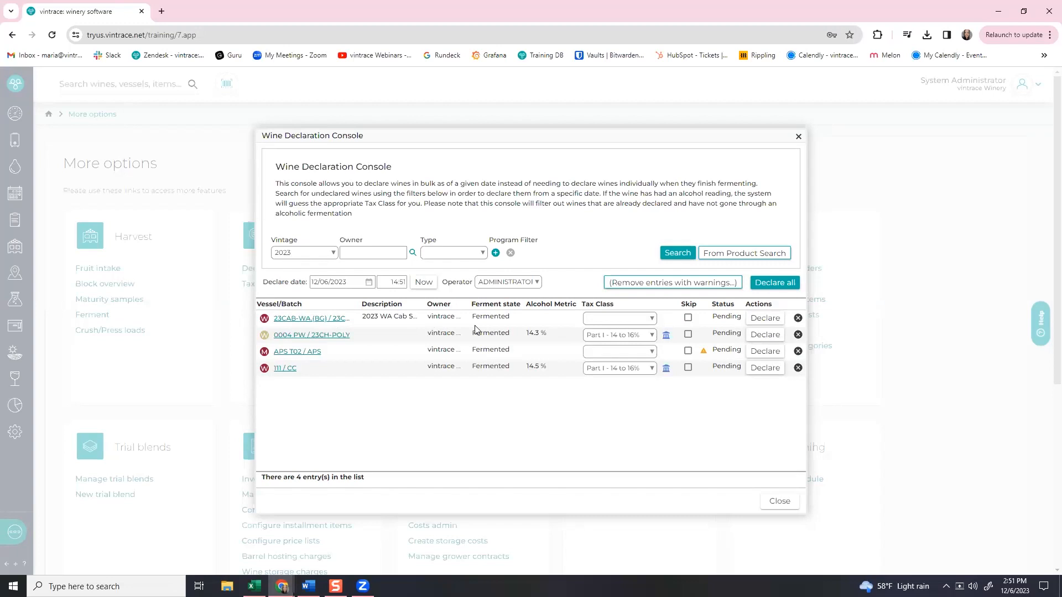
left_click(619, 319)
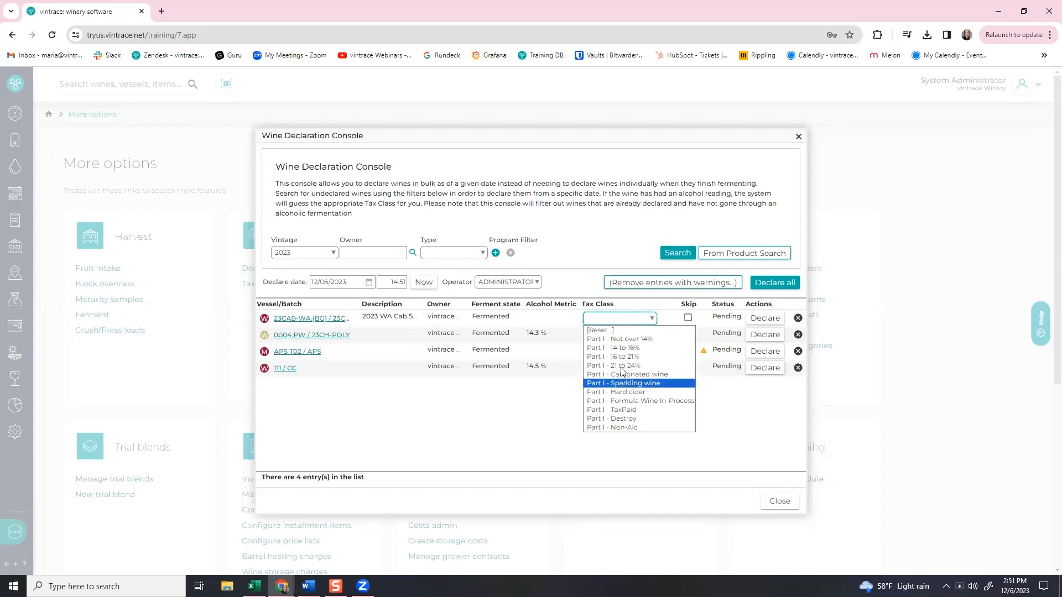
left_click(532, 428)
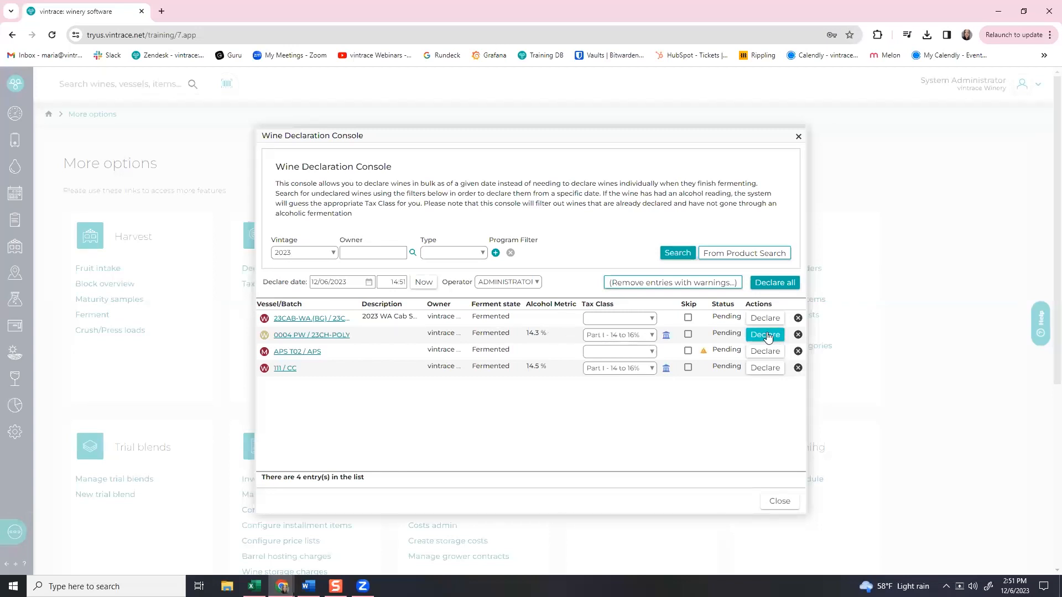
Declare 23CH-POLY, set Part I - 14 to 16%, drop APS T02, and declare all the rest.
left_click(749, 335)
left_click(638, 319)
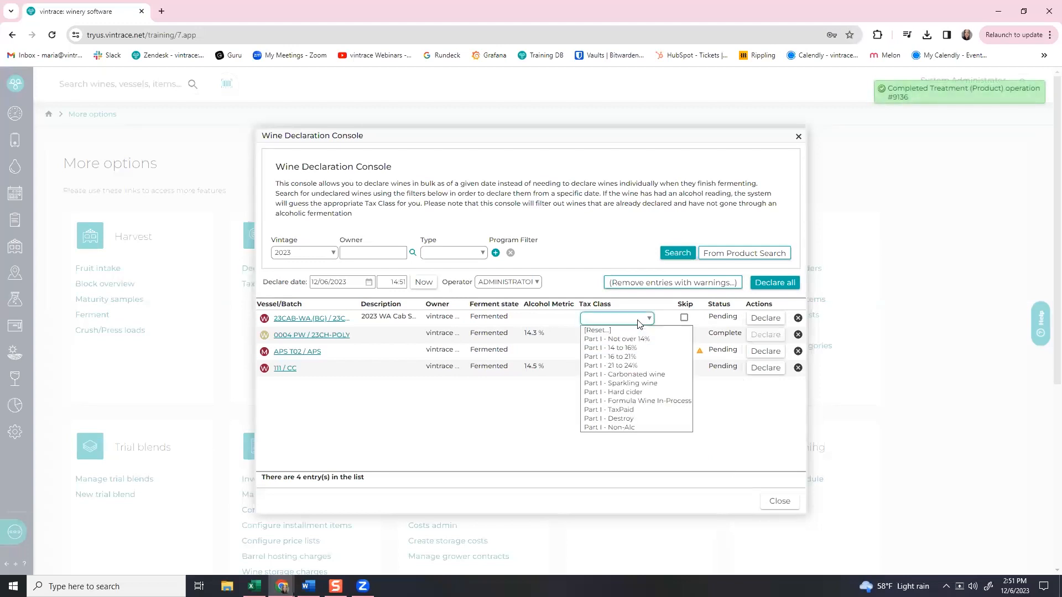
left_click(628, 348)
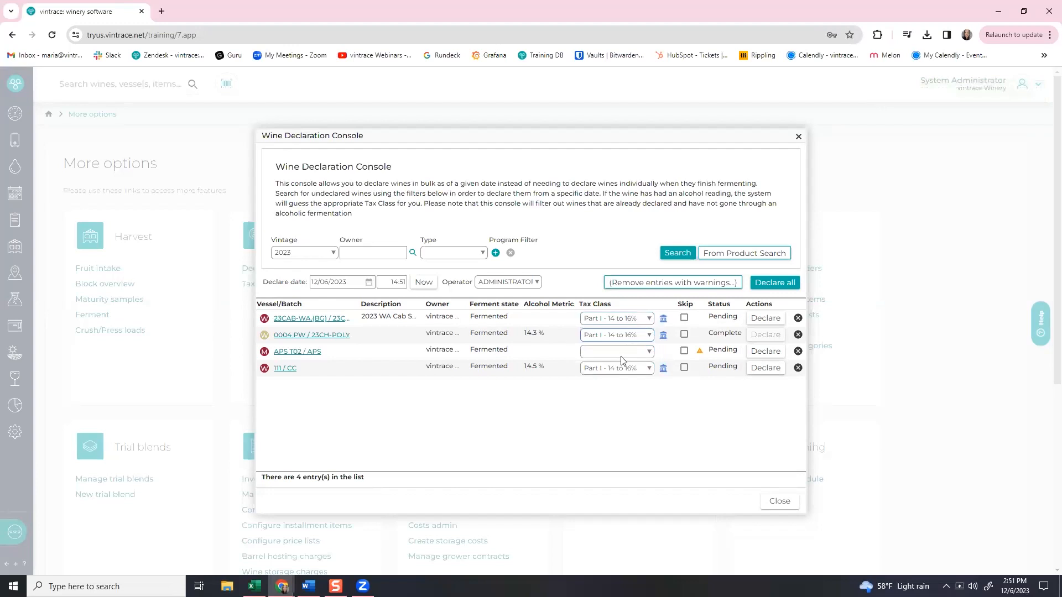
left_click(798, 351)
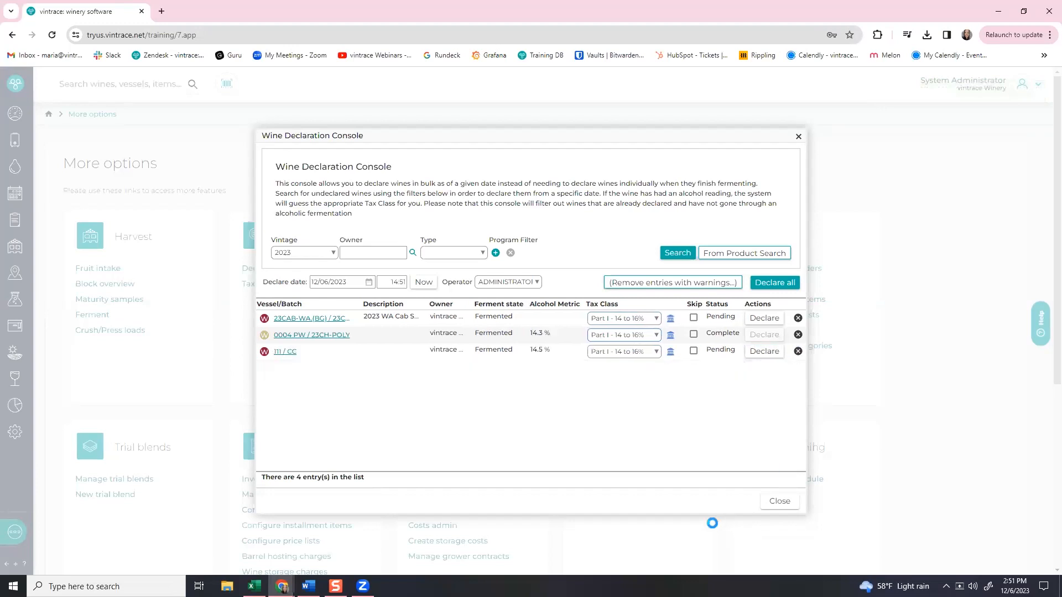
left_click(776, 283)
left_click(597, 378)
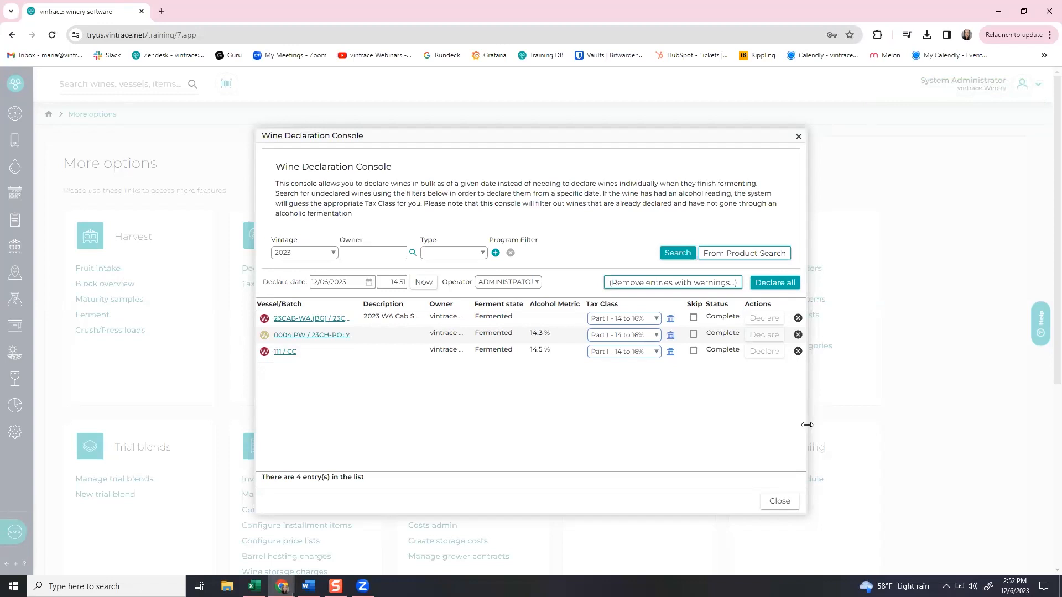
left_click(798, 139)
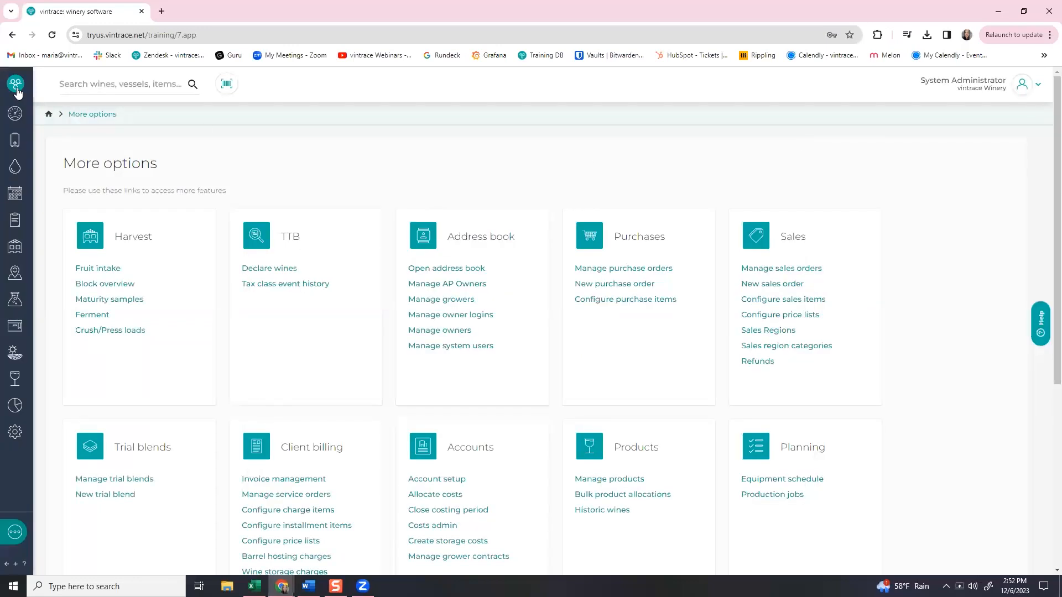
Search inventory stock in the Yeast category and generate the Physical inventory (Original) checklist PDF.
mouse_move(16, 91)
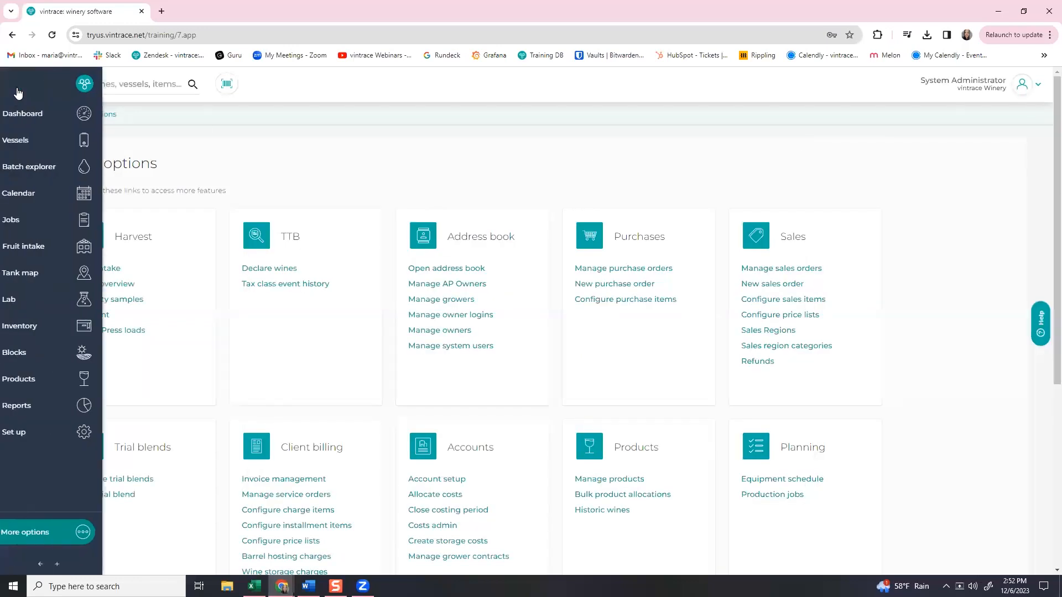
left_click(26, 327)
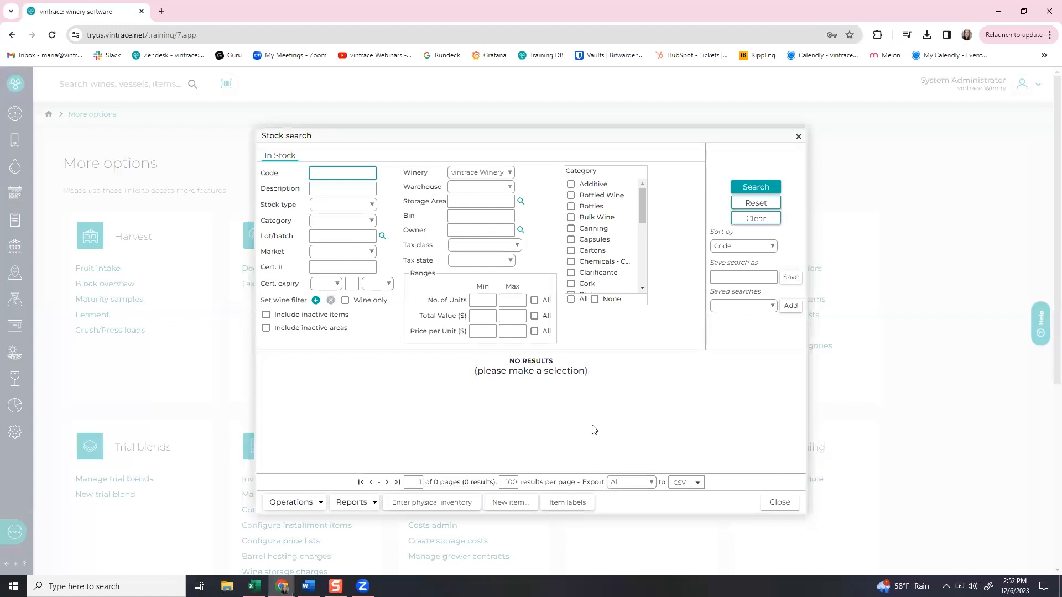
left_click_drag(643, 210, 645, 288)
left_click(571, 287)
left_click(742, 191)
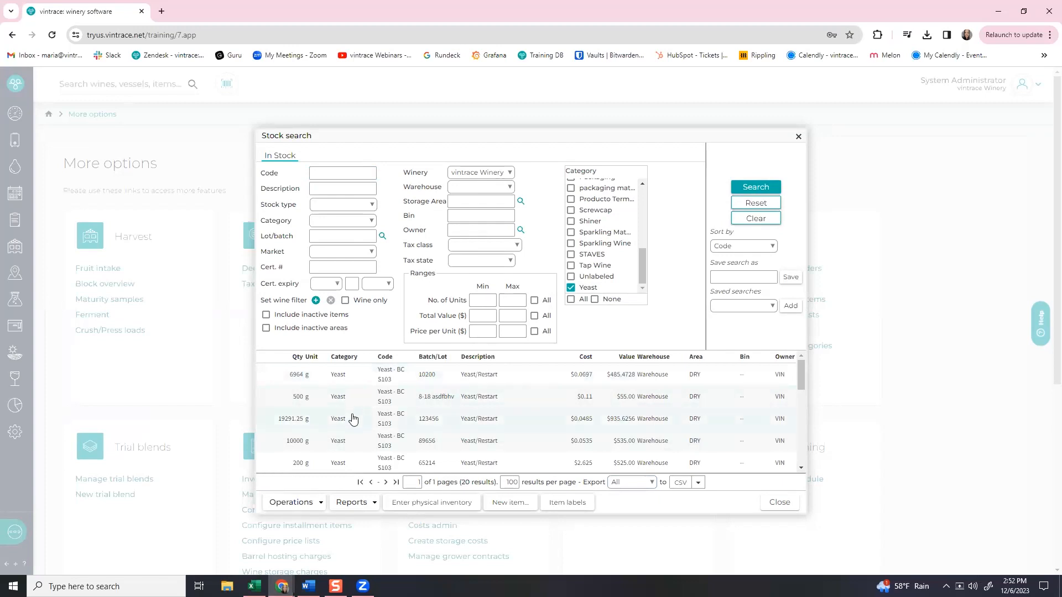
scroll(346, 439, "down", 1)
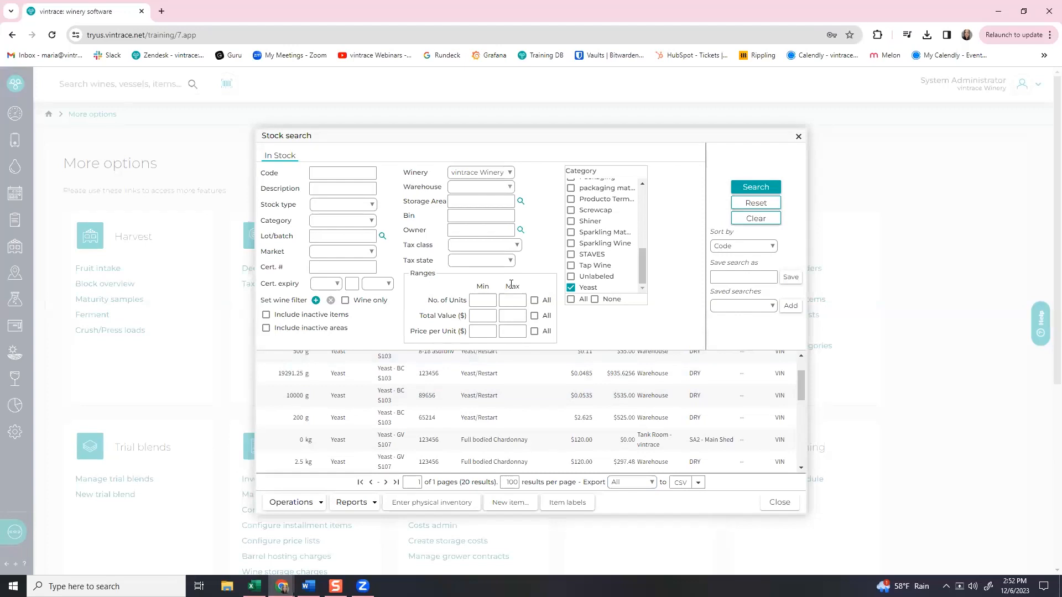
left_click(362, 507)
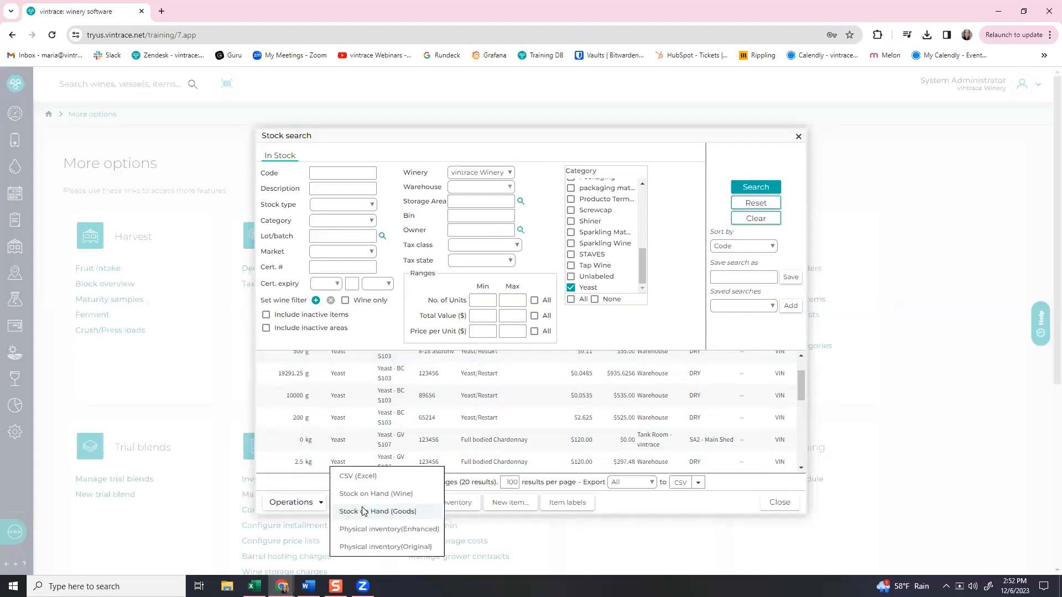
left_click(369, 548)
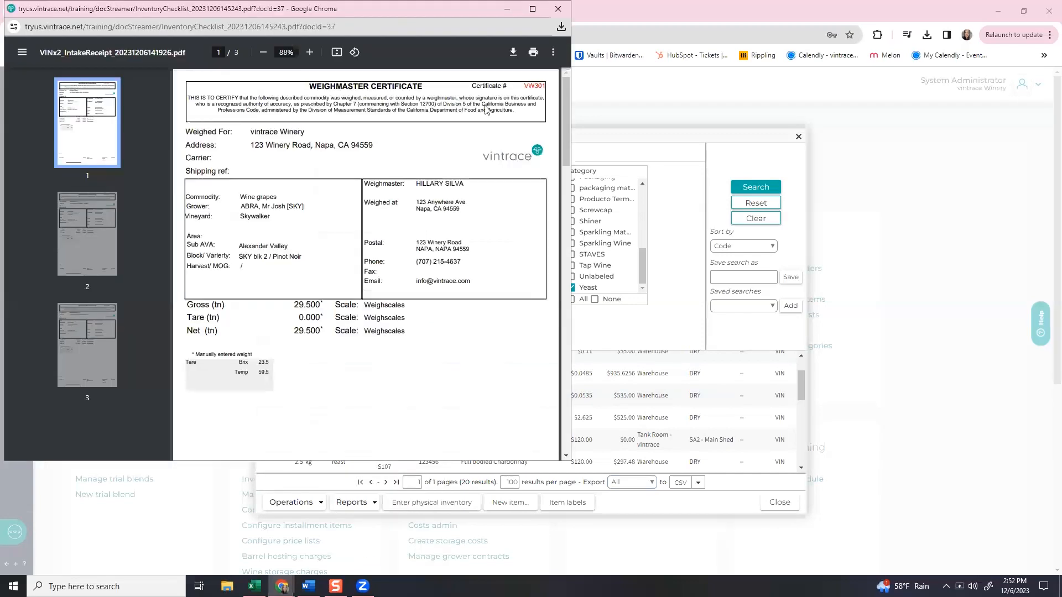
Maximize the yeast checklist PDF and zoom it to 110% for reading.
left_click(533, 10)
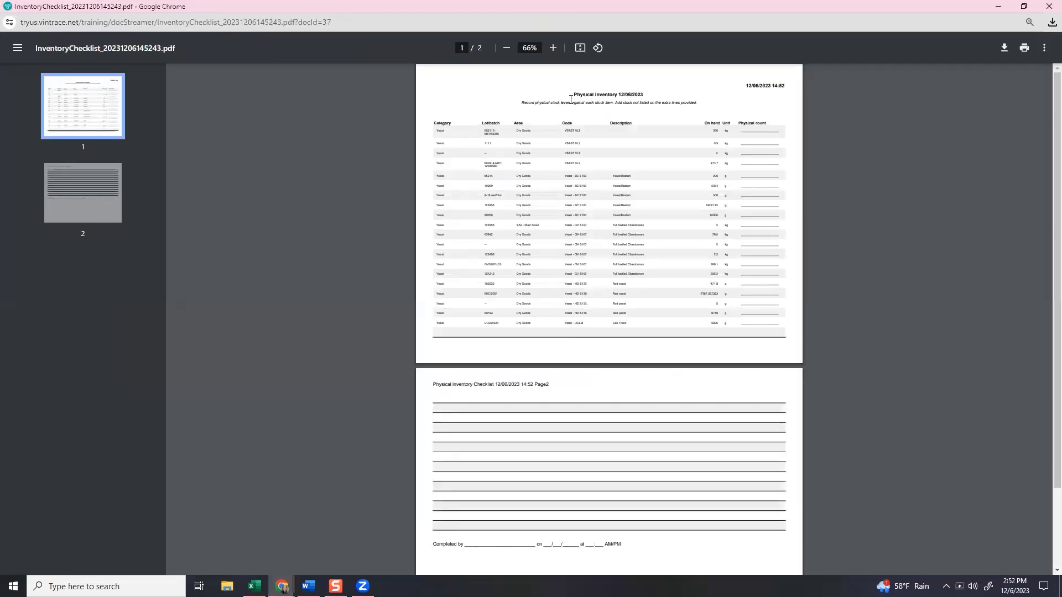
left_click(551, 49)
left_click(552, 48)
left_click(552, 48)
left_click(551, 48)
left_click(552, 49)
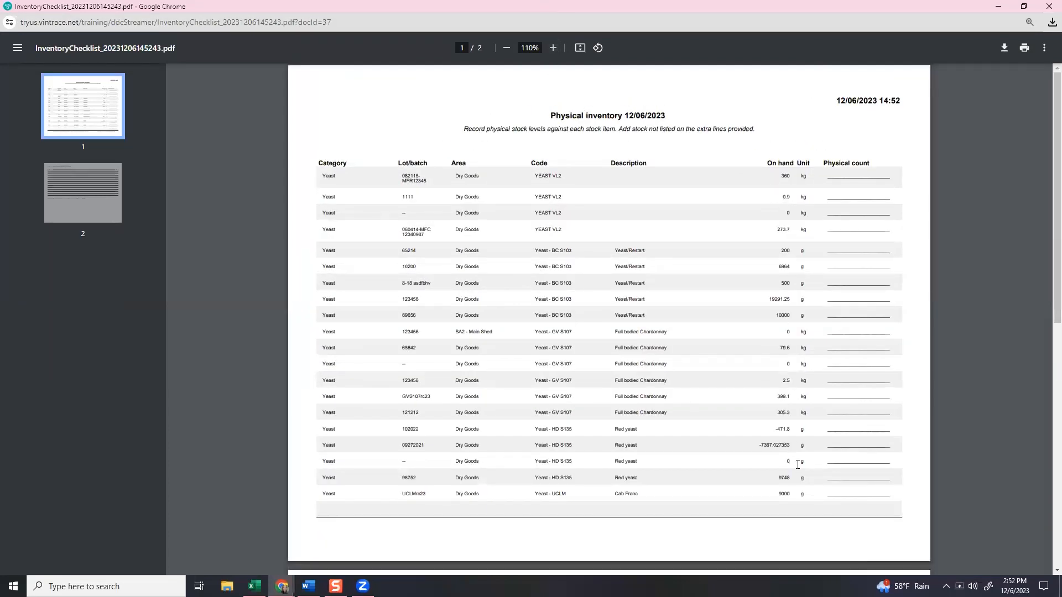
Filter the yeast stock to No. of Units max -1 and start entering a physical inventory.
left_click(994, 9)
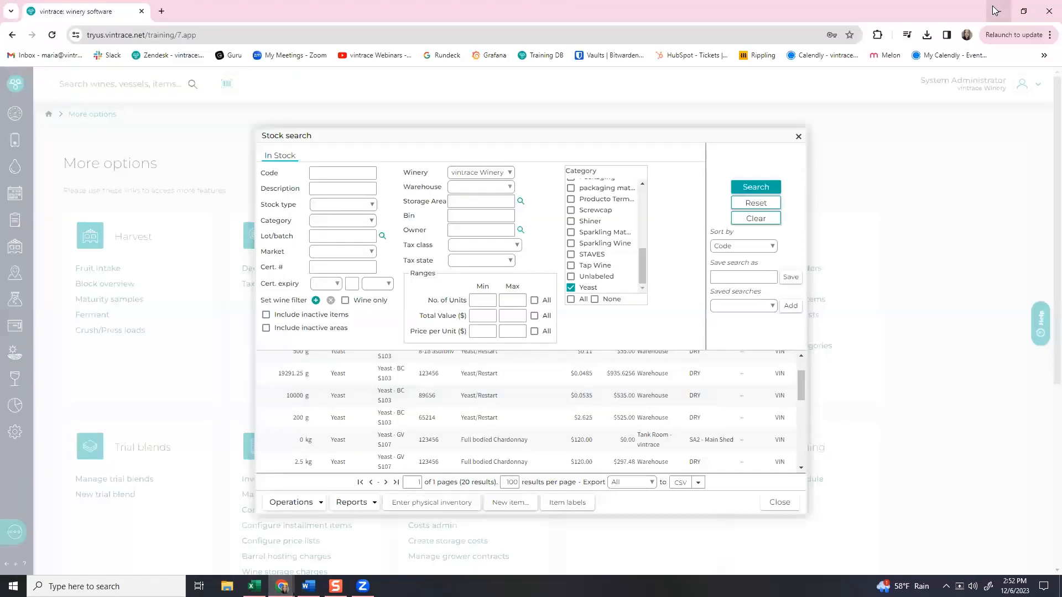
left_click(524, 300)
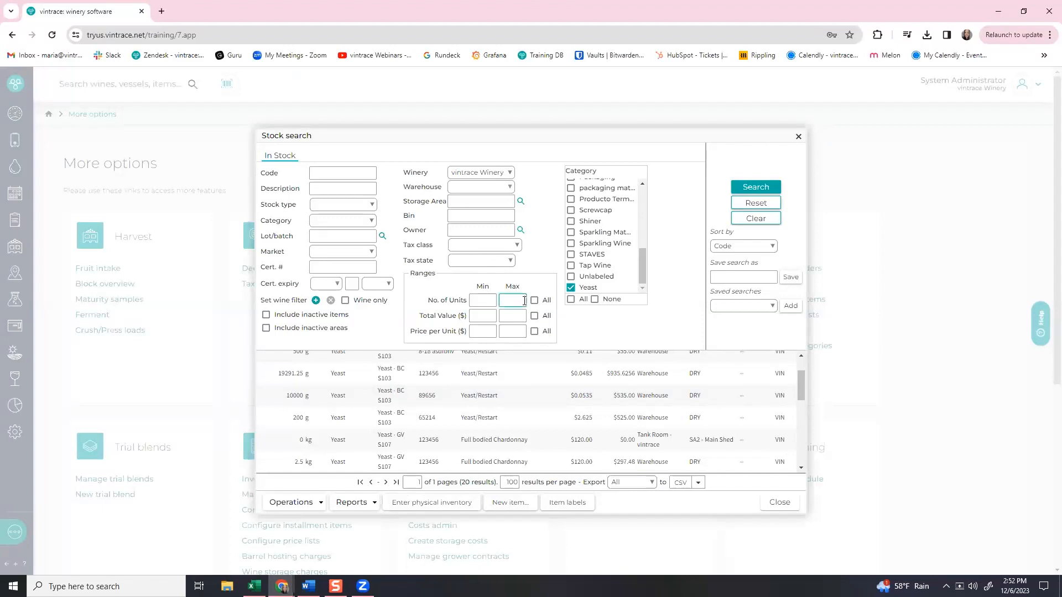
type("-1")
left_click(756, 187)
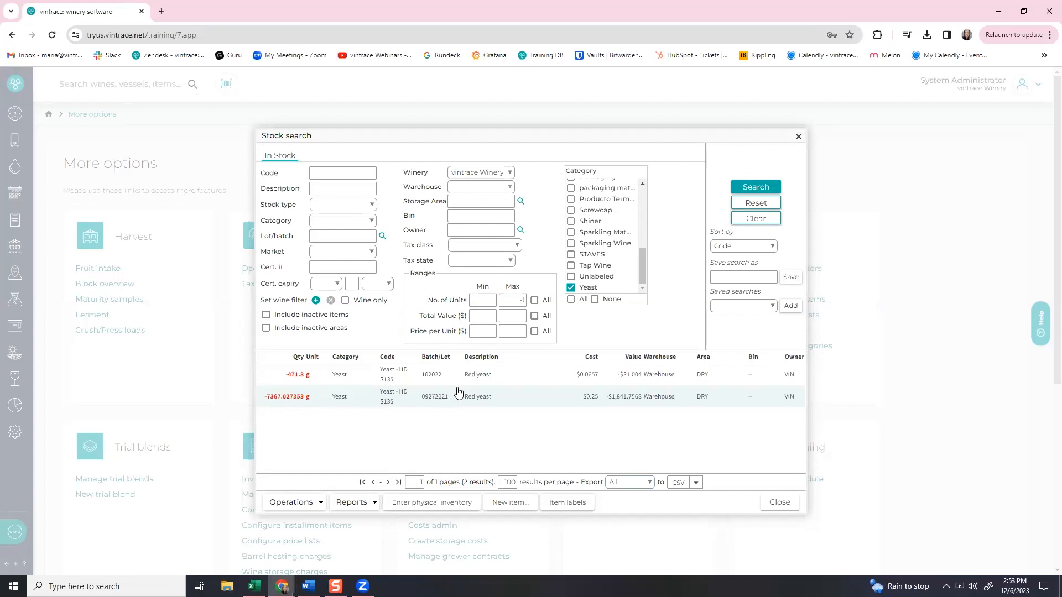
left_click(426, 505)
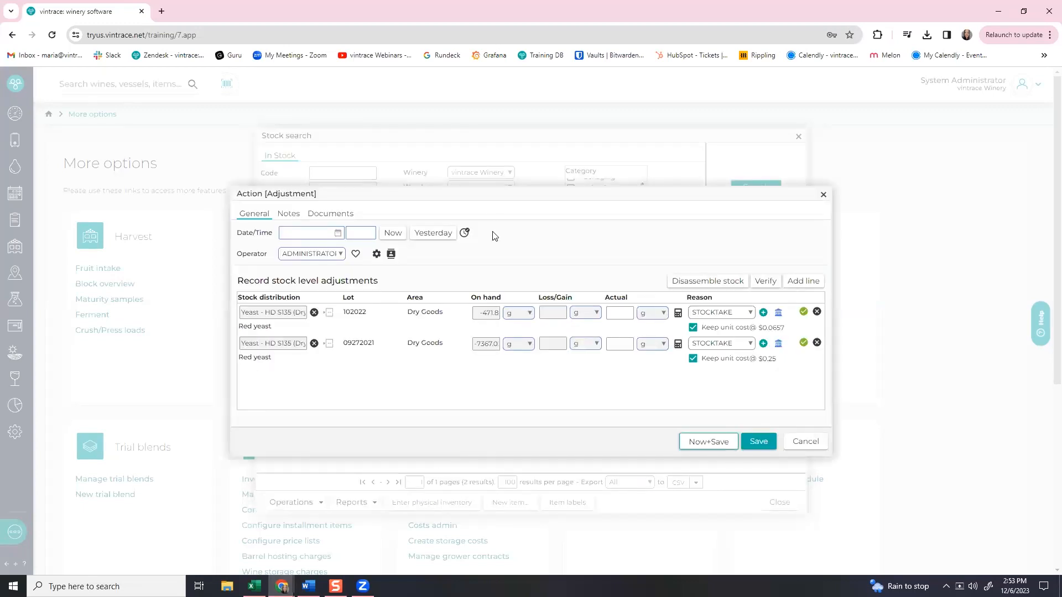
Enter actual counts for lots 102022 and 09272021, retyping the first lot's count as 10000.
left_click_drag(488, 189, 705, 194)
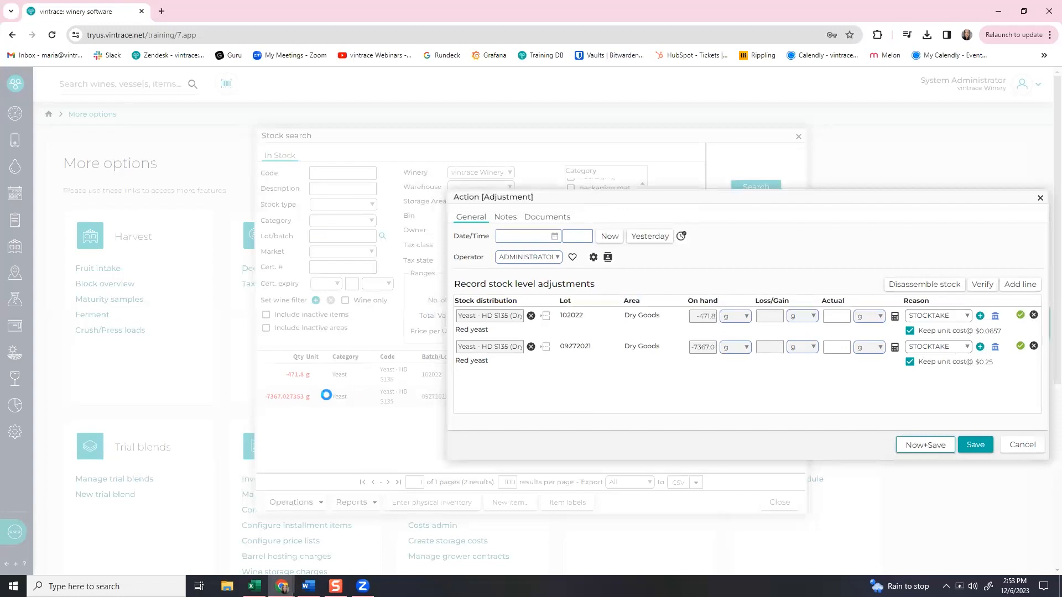
left_click_drag(639, 200, 491, 205)
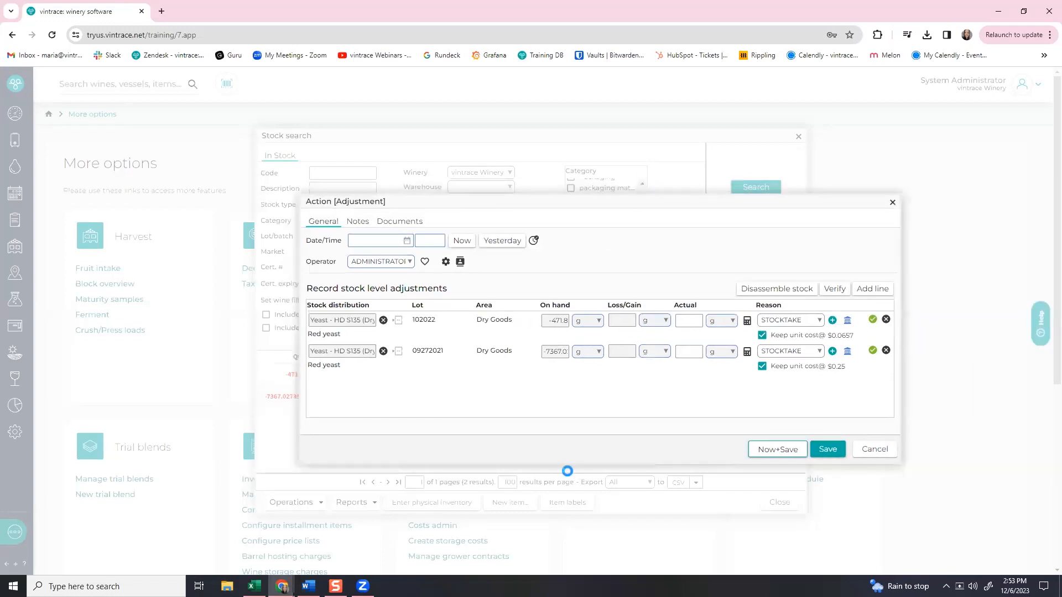
left_click(692, 320)
left_click(681, 350)
left_click(684, 387)
left_click_drag(623, 205, 579, 193)
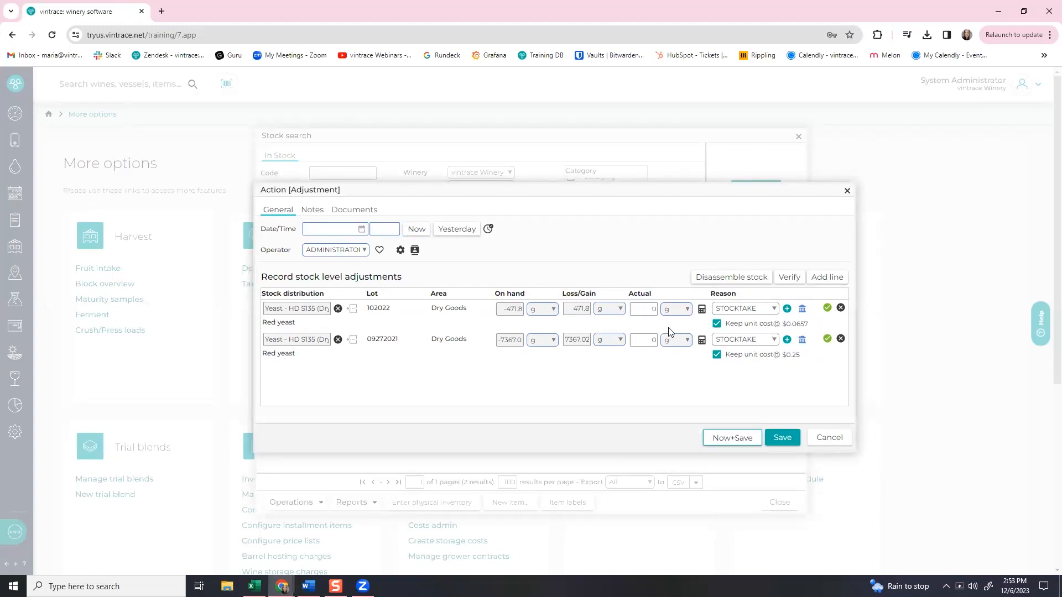
left_click_drag(645, 310, 669, 314)
type("1")
type("0000")
left_click(691, 322)
Stamp the adjustment with the current date and time, save it, and close the stock search.
left_click(416, 229)
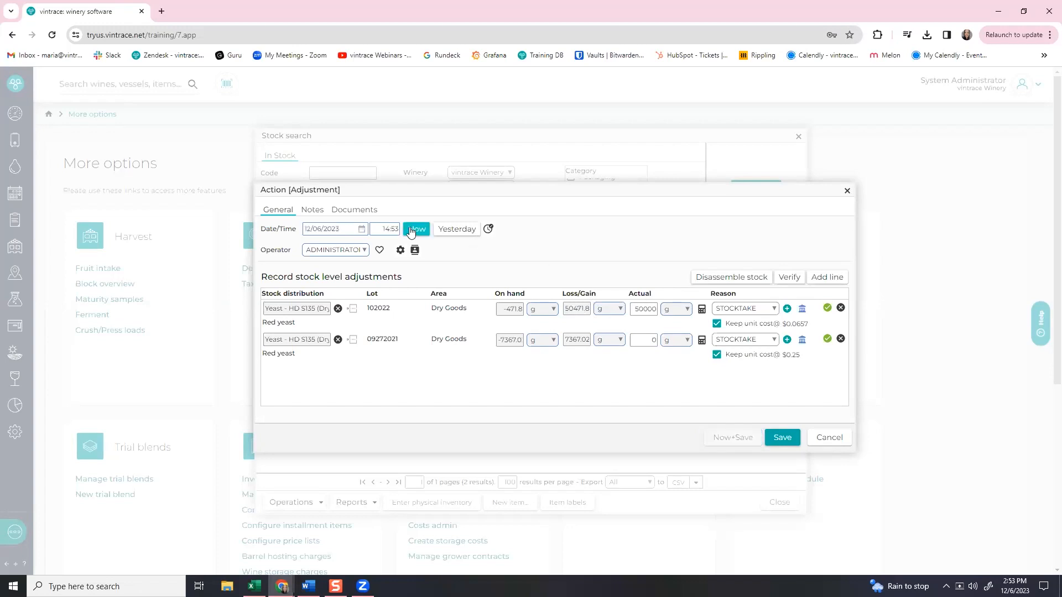
left_click(782, 438)
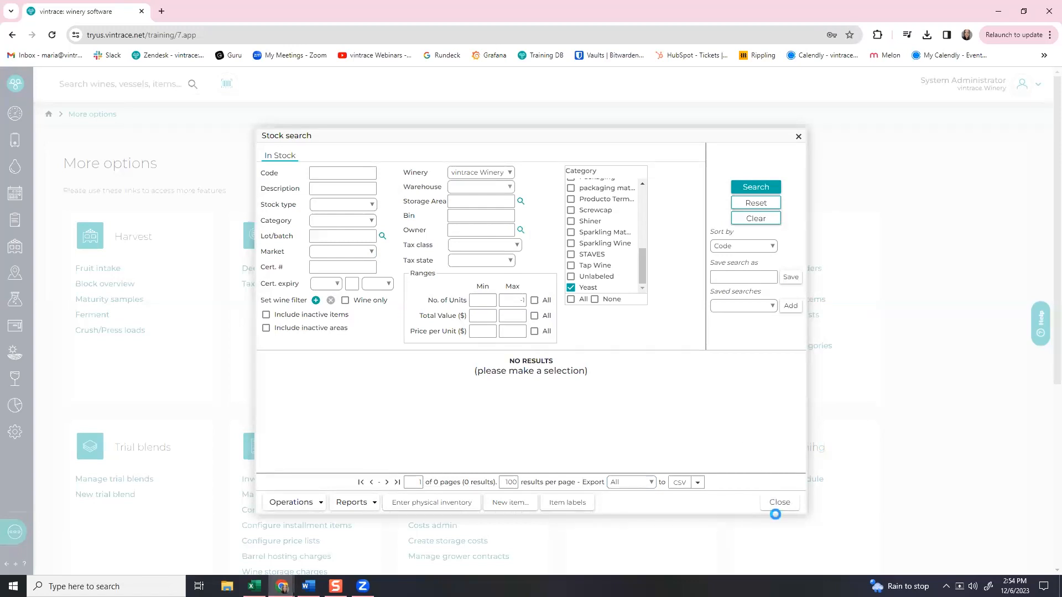
left_click(778, 502)
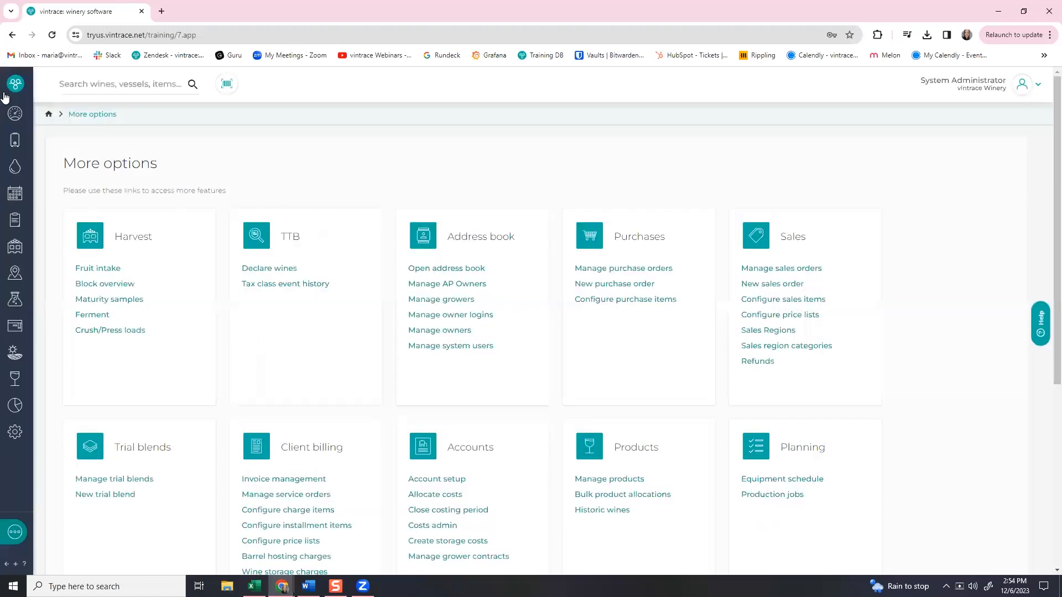
Open Winery reports, show Vintage/Harvest, and set the Grape Delivery Report format to CSV.
mouse_move(13, 86)
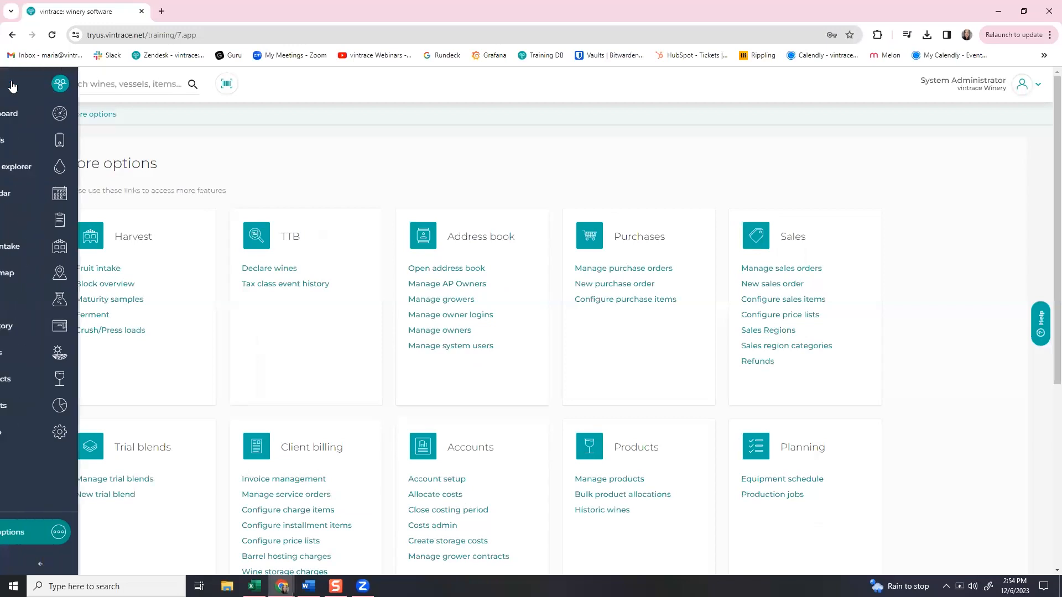
left_click(66, 405)
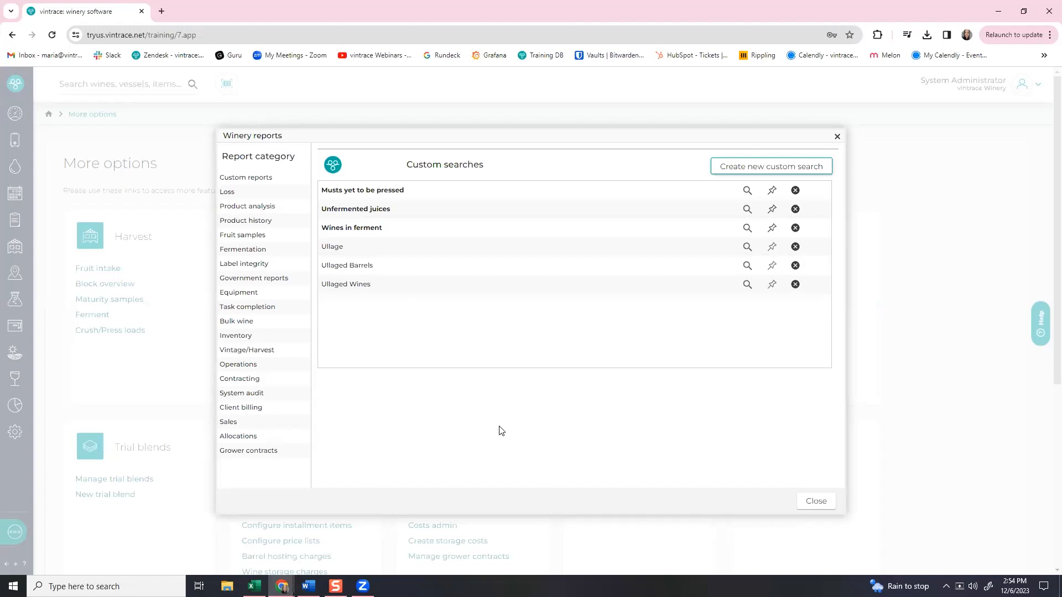
left_click(229, 350)
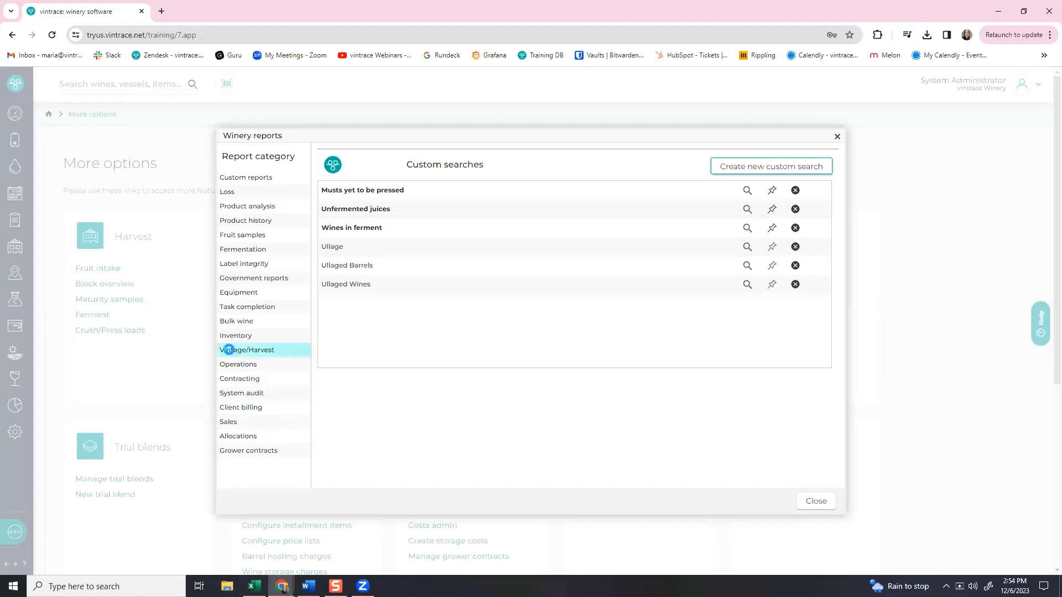
scroll(767, 407, "down", 1)
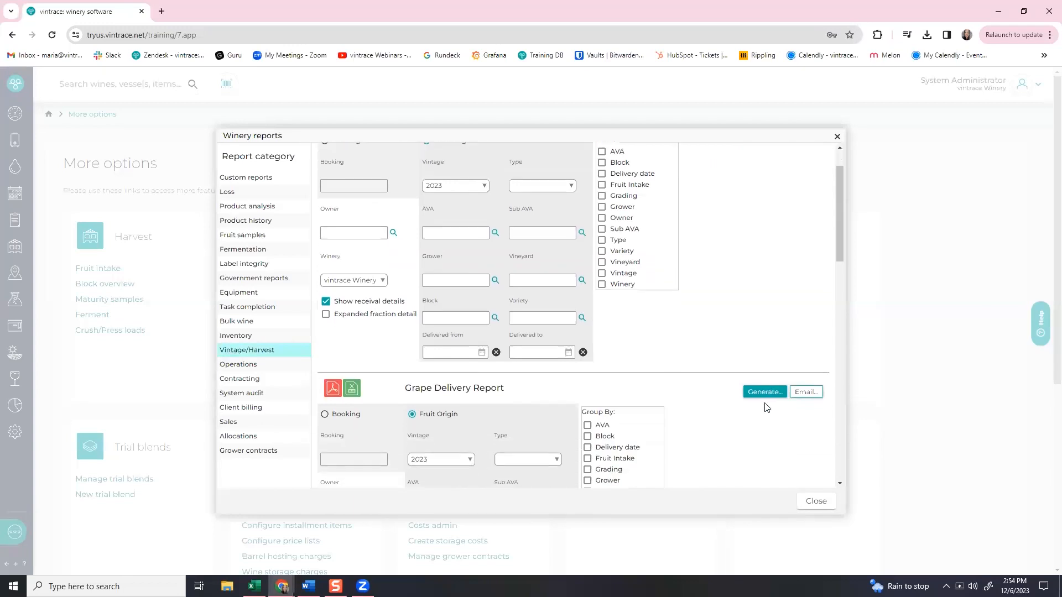
scroll(457, 433, "down", 2)
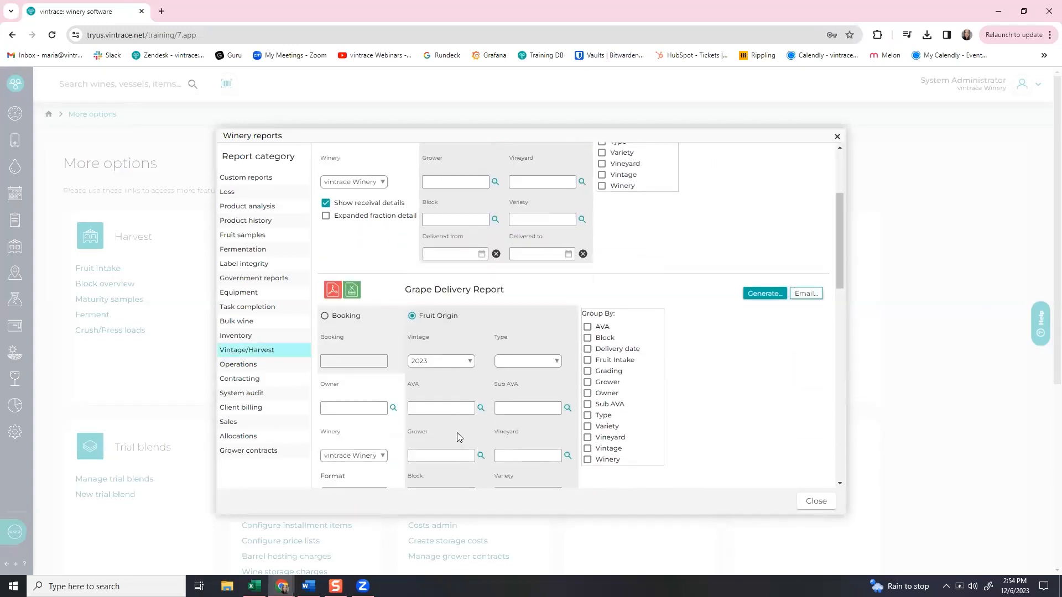
scroll(457, 432, "down", 2)
left_click(363, 415)
left_click(354, 434)
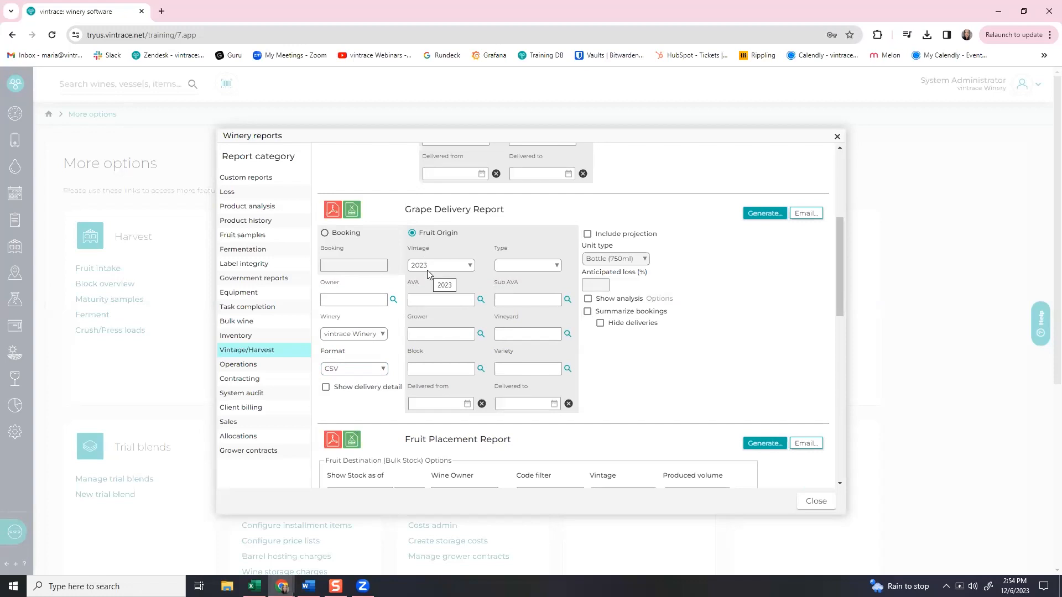
In 'Grape Deliver total cost', enter 200,000 as the Malbec row's Total Cost in U7.
mouse_move(254, 586)
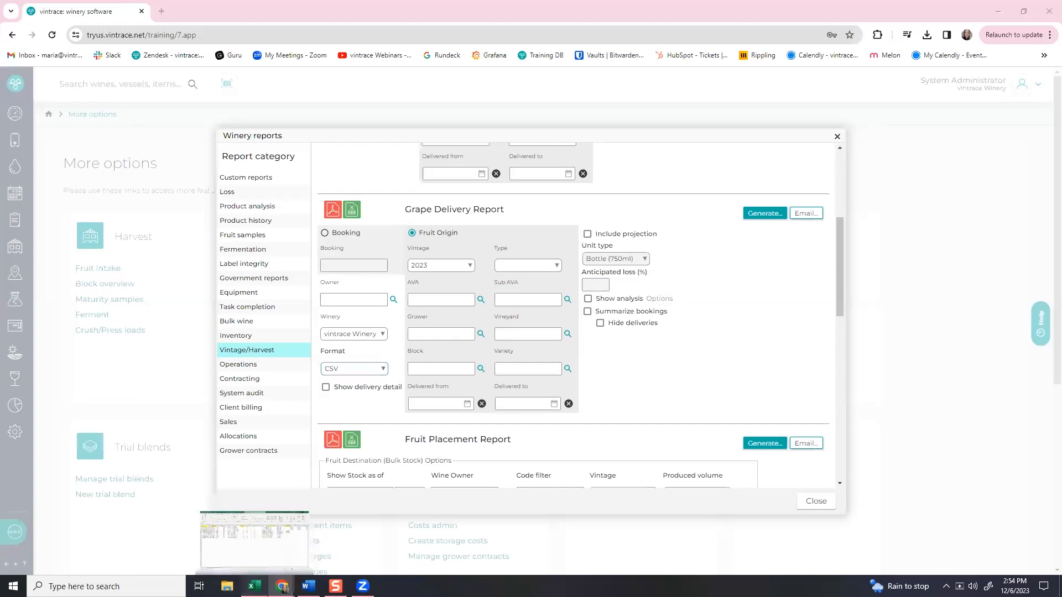
left_click(255, 534)
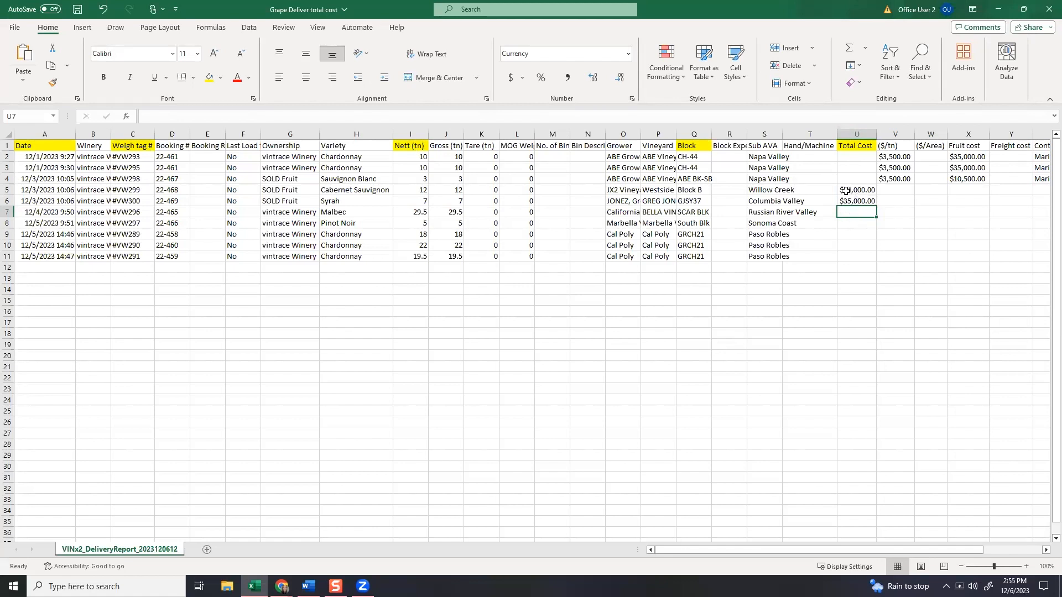
left_click(451, 192)
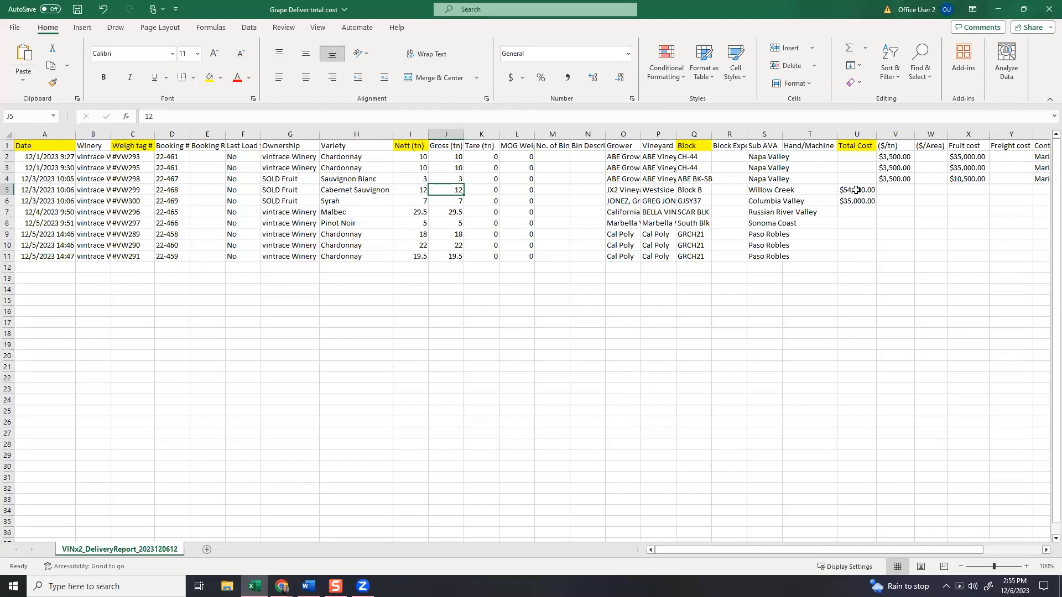
left_click_drag(879, 550, 956, 550)
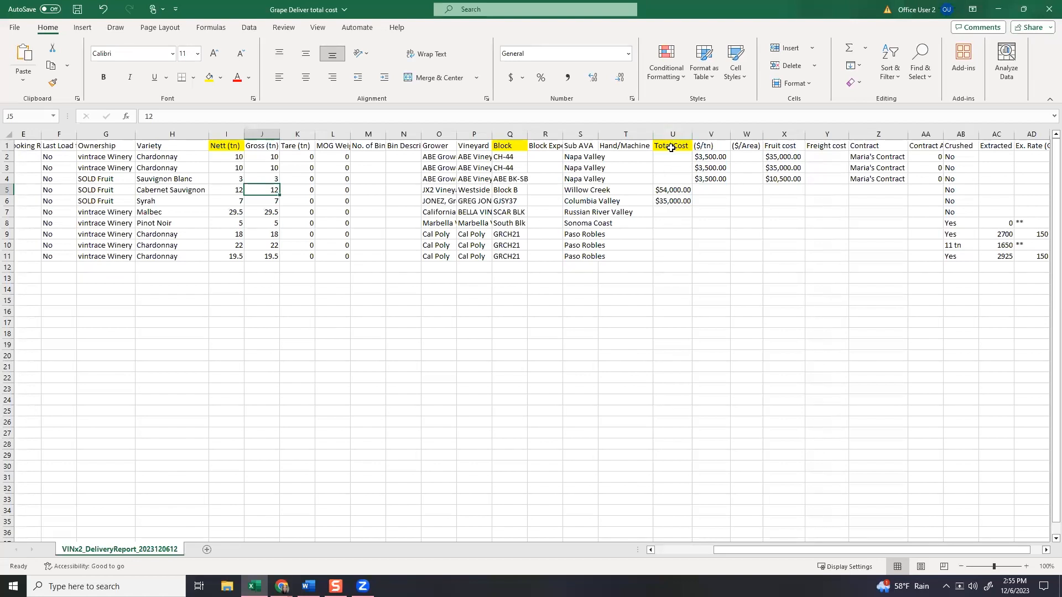
left_click(665, 211)
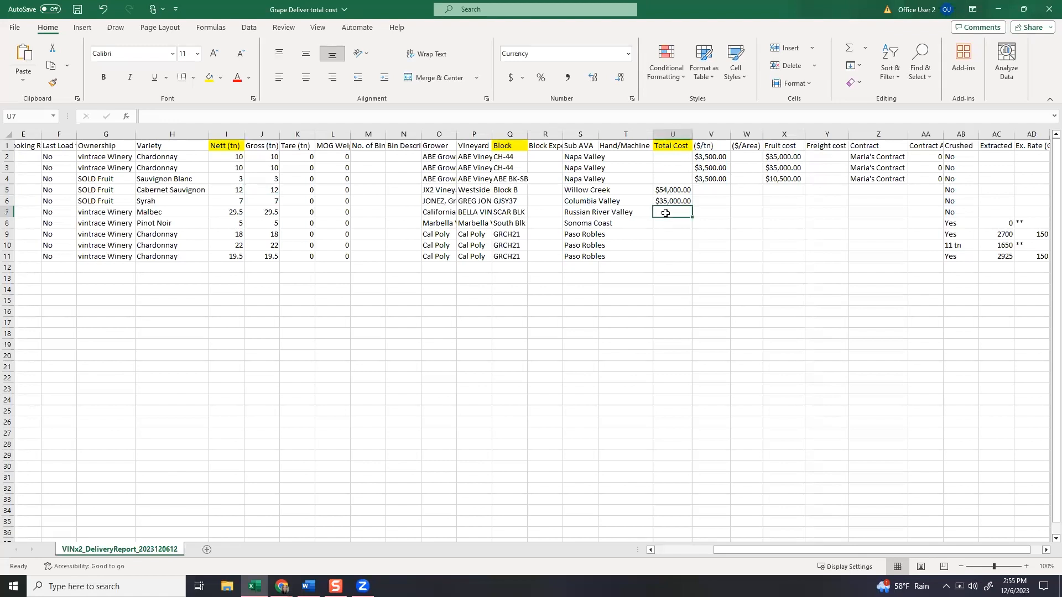
left_click(258, 215)
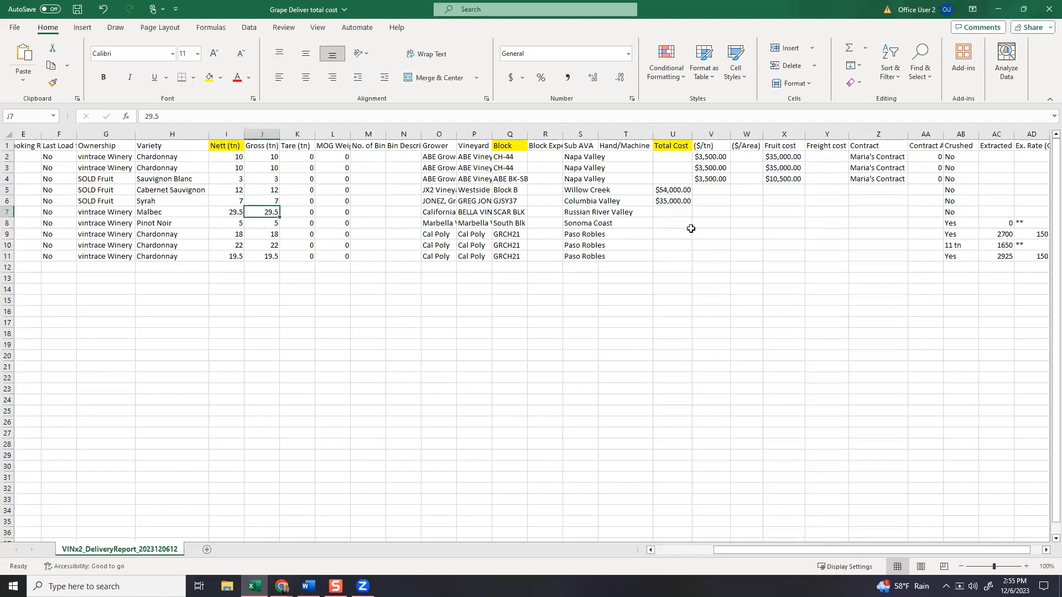
left_click(682, 212)
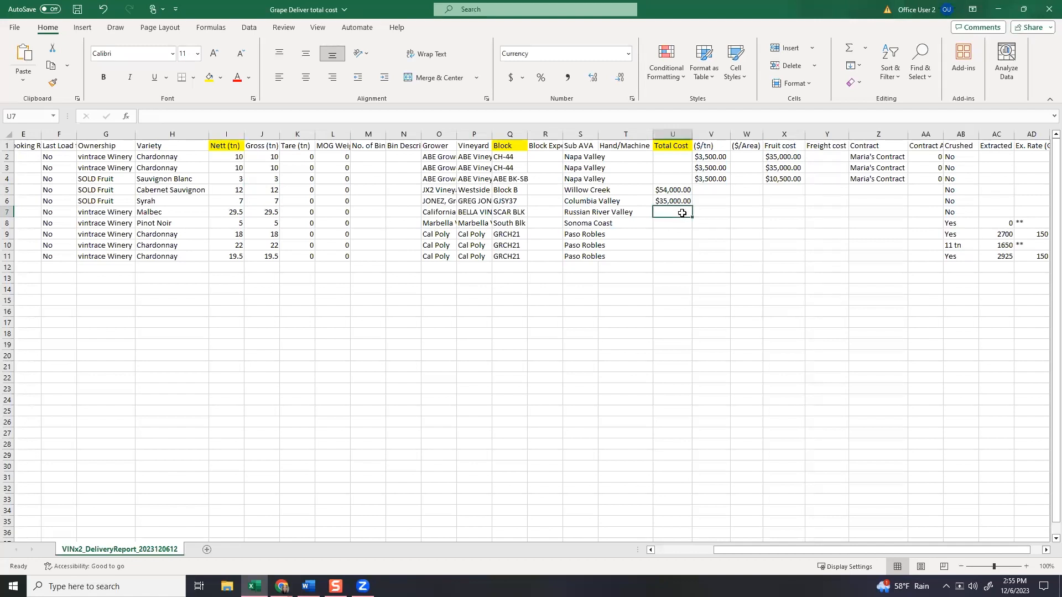
type("200,000")
key("Return")
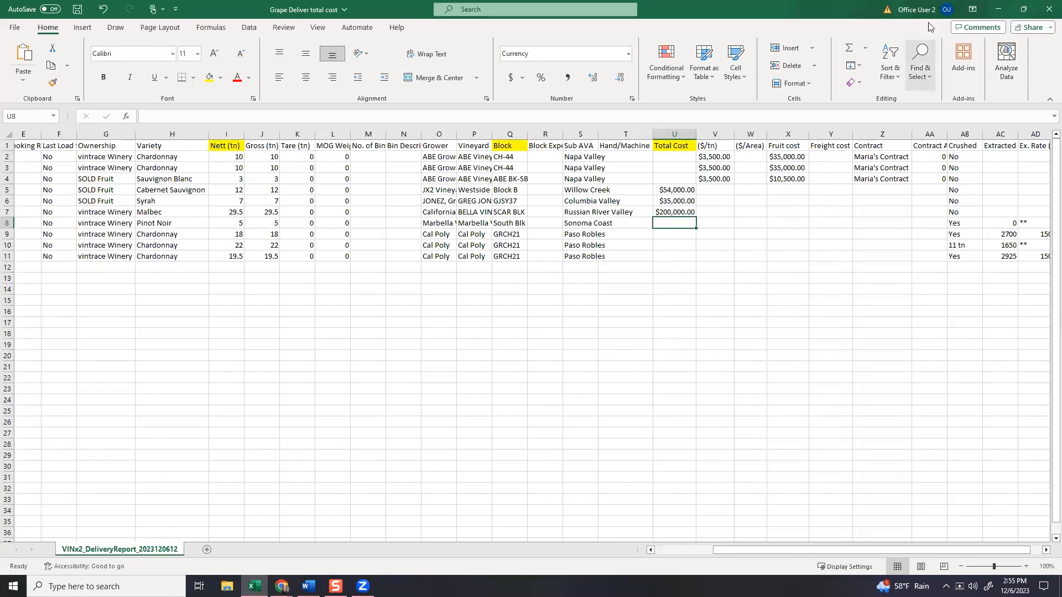
left_click(1002, 10)
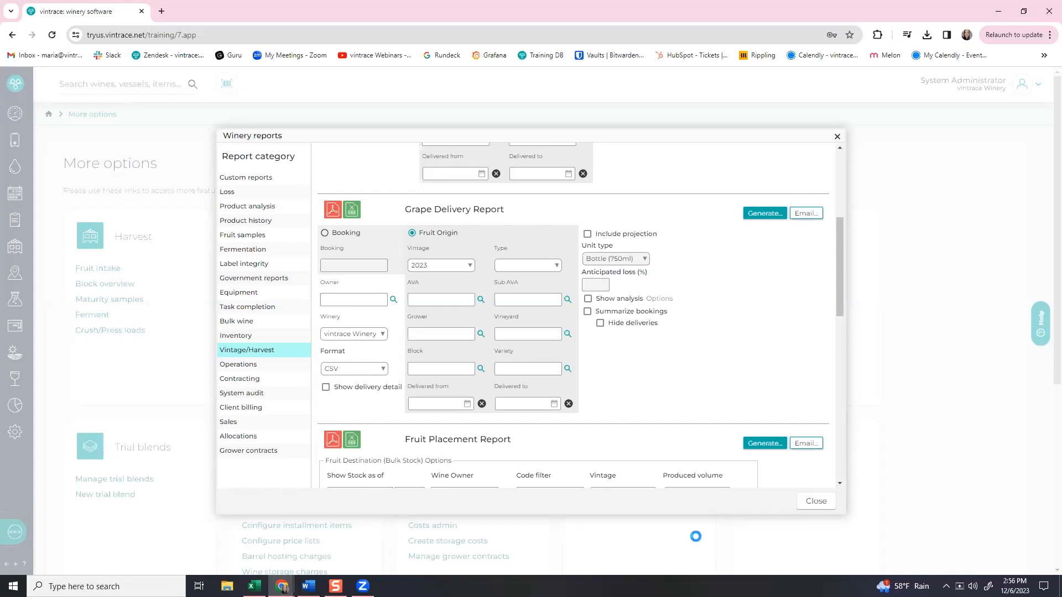
Close the Winery reports and go to the Vessels list of in-use tanks.
left_click(814, 505)
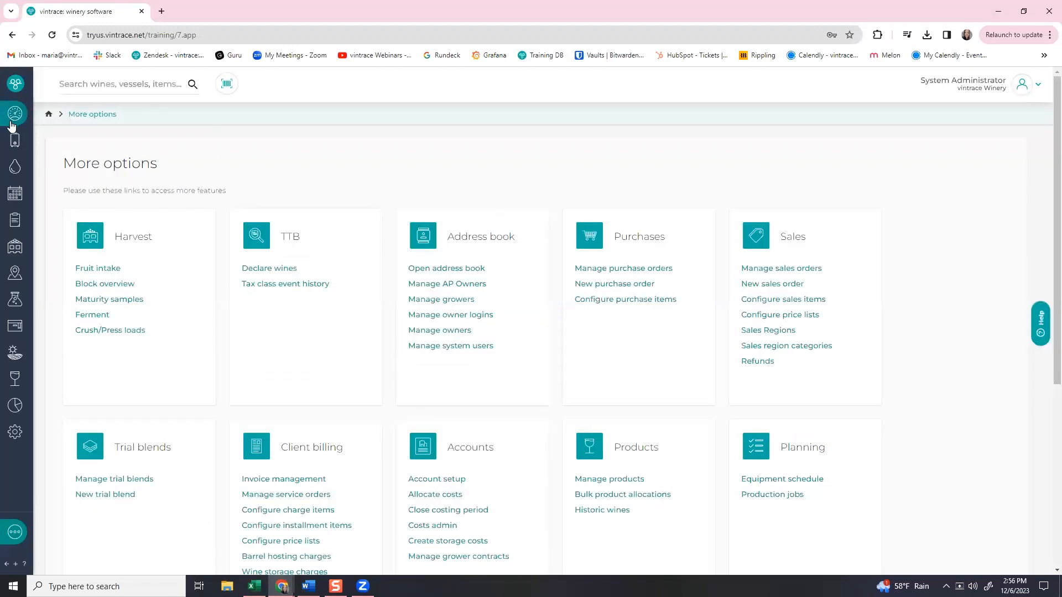
left_click(17, 148)
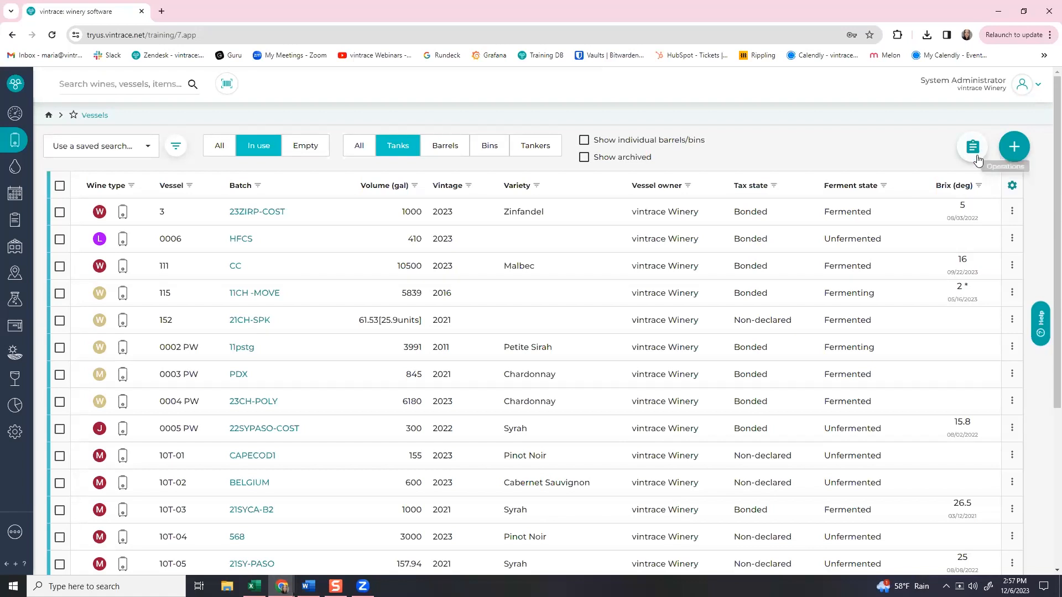
Open Help & support from the user menu and type the support e-mail into the help search.
left_click(1011, 92)
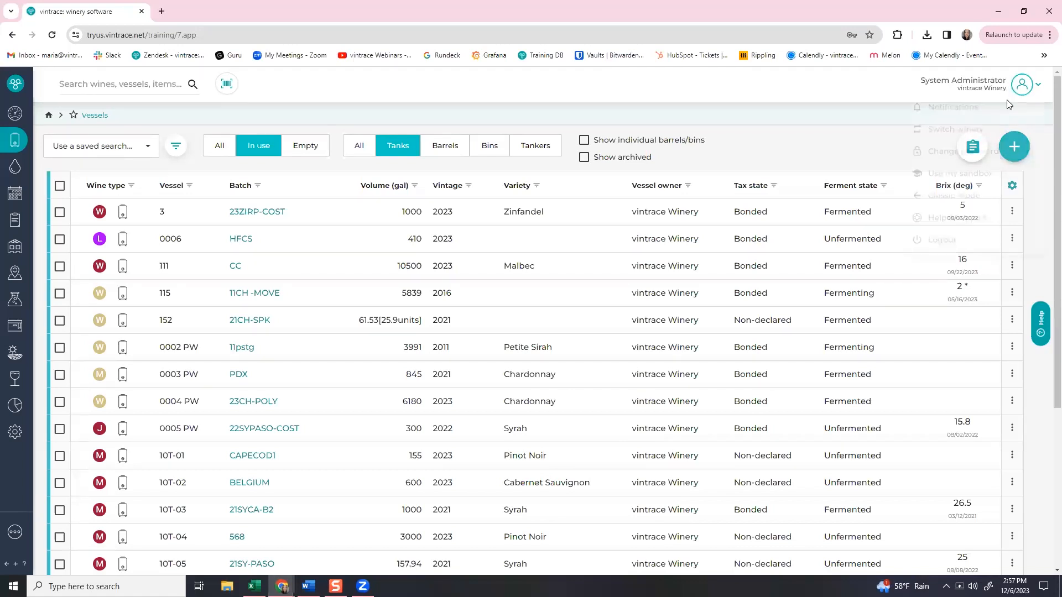
left_click(948, 223)
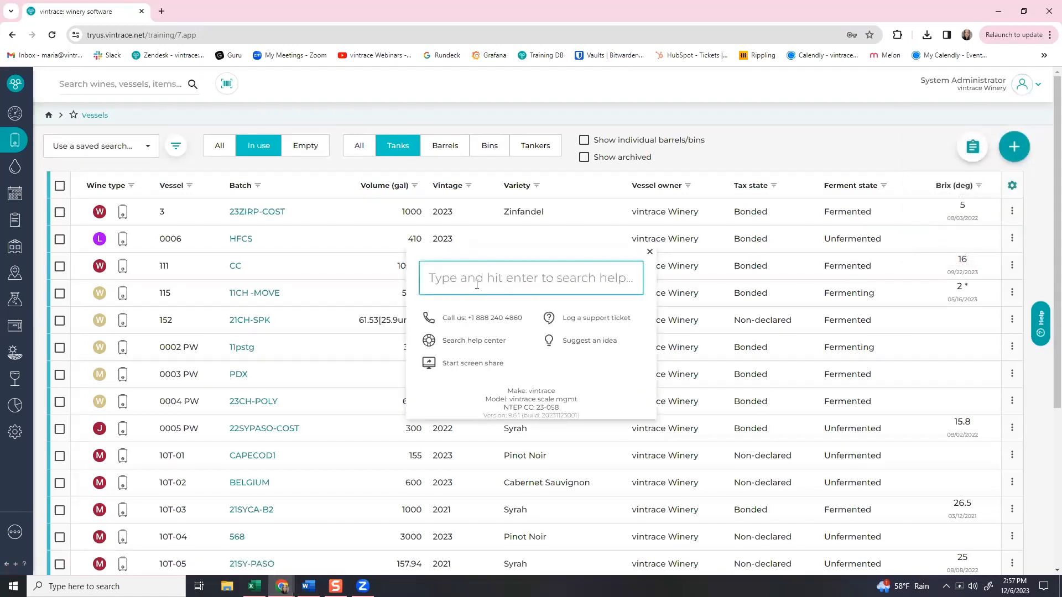
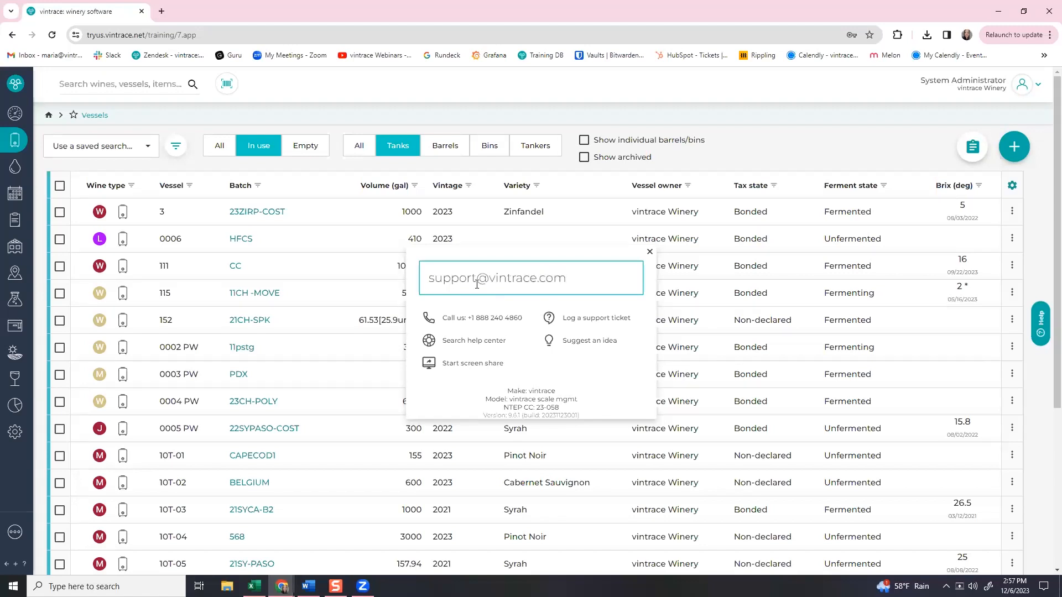